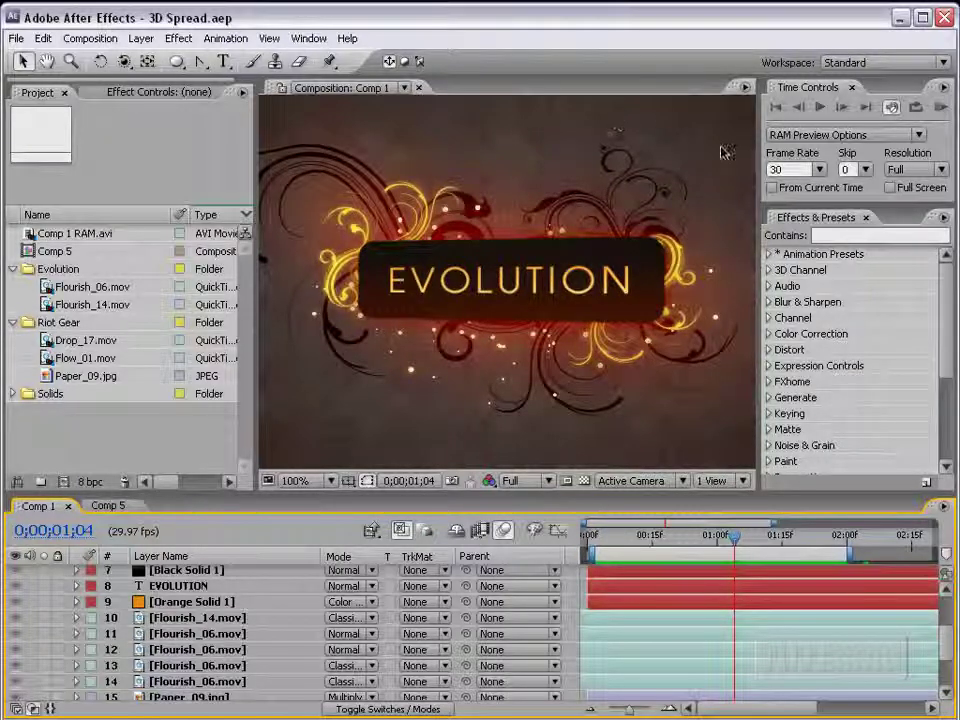
# Step: Scroll down the Evolution product page in Firefox to the playing demo video
pyautogui.click(145, 435)
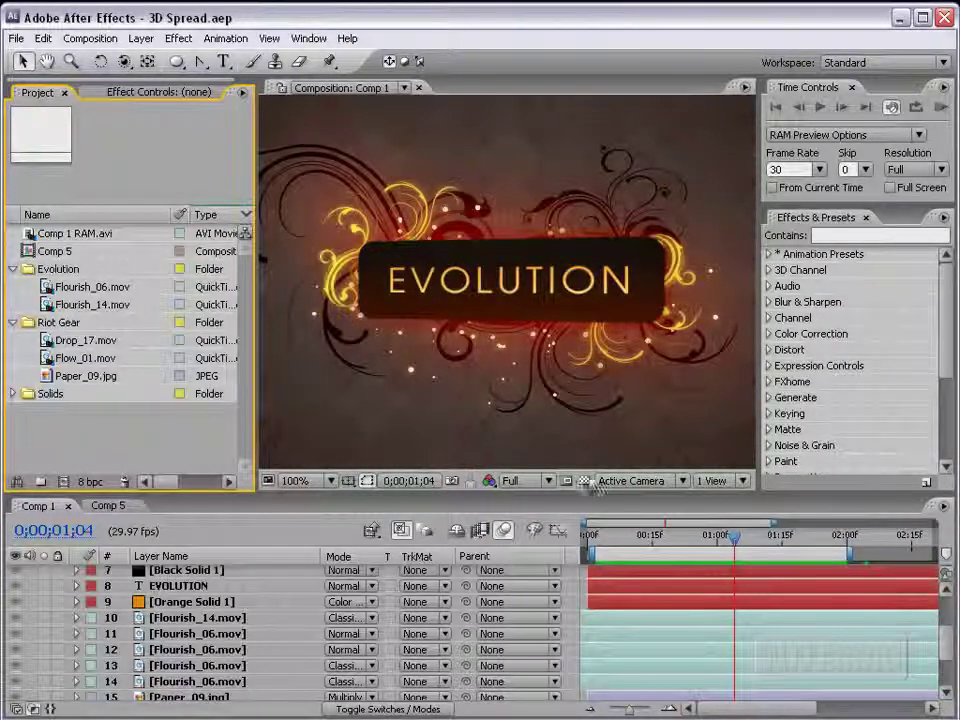
pyautogui.moveTo(735, 537)
pyautogui.mouseDown()
pyautogui.moveTo(792, 543)
pyautogui.moveTo(748, 541)
pyautogui.mouseUp()
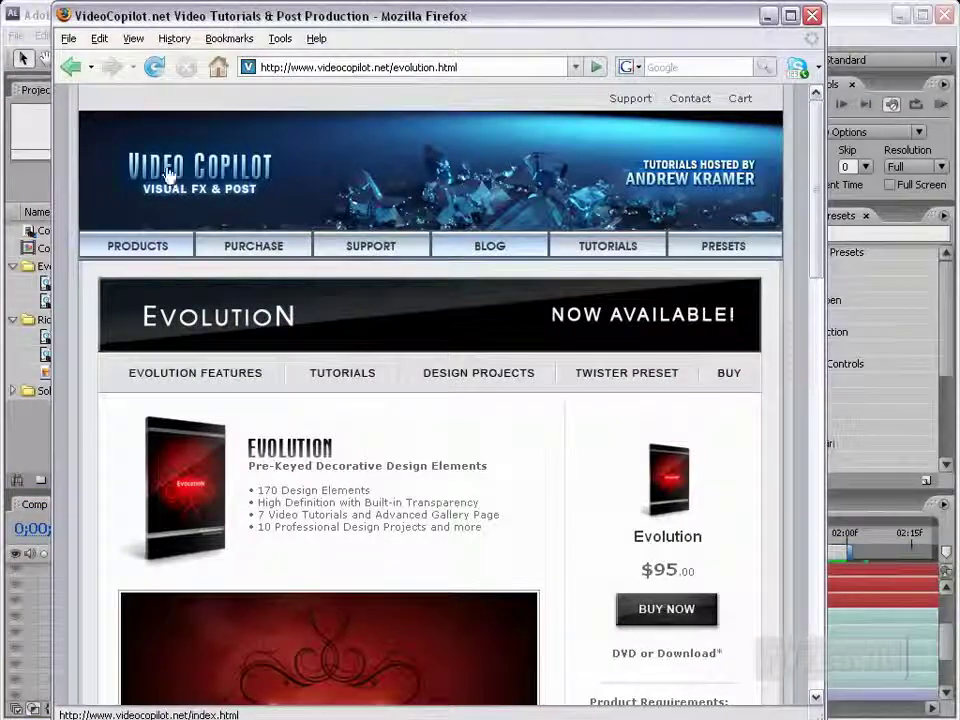
pyautogui.scroll(-2, 489, 452)
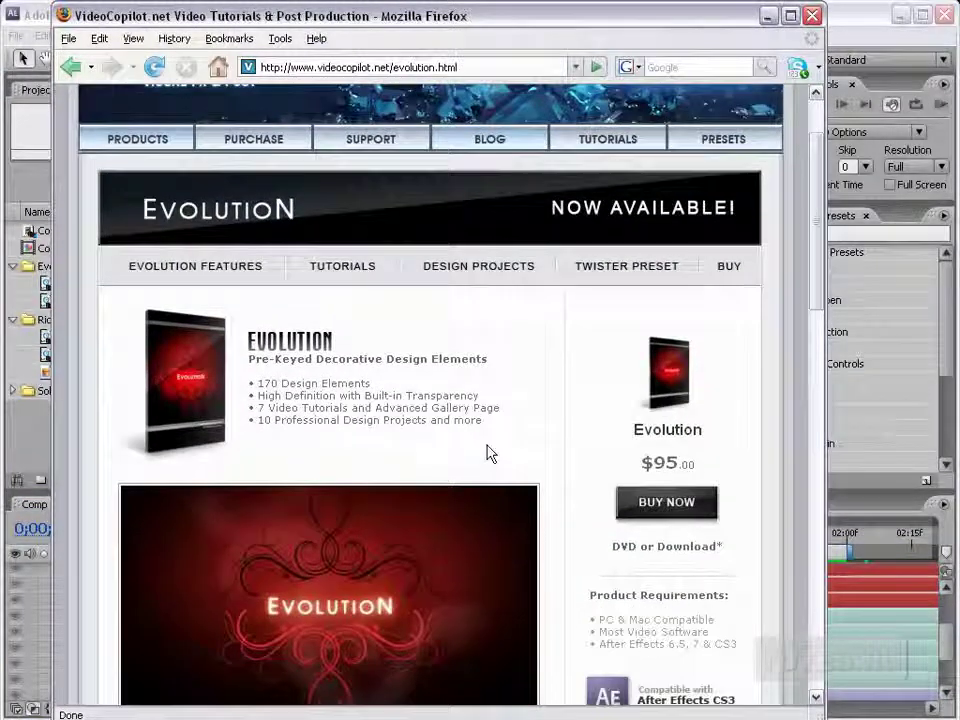
pyautogui.scroll(-1, 375, 386)
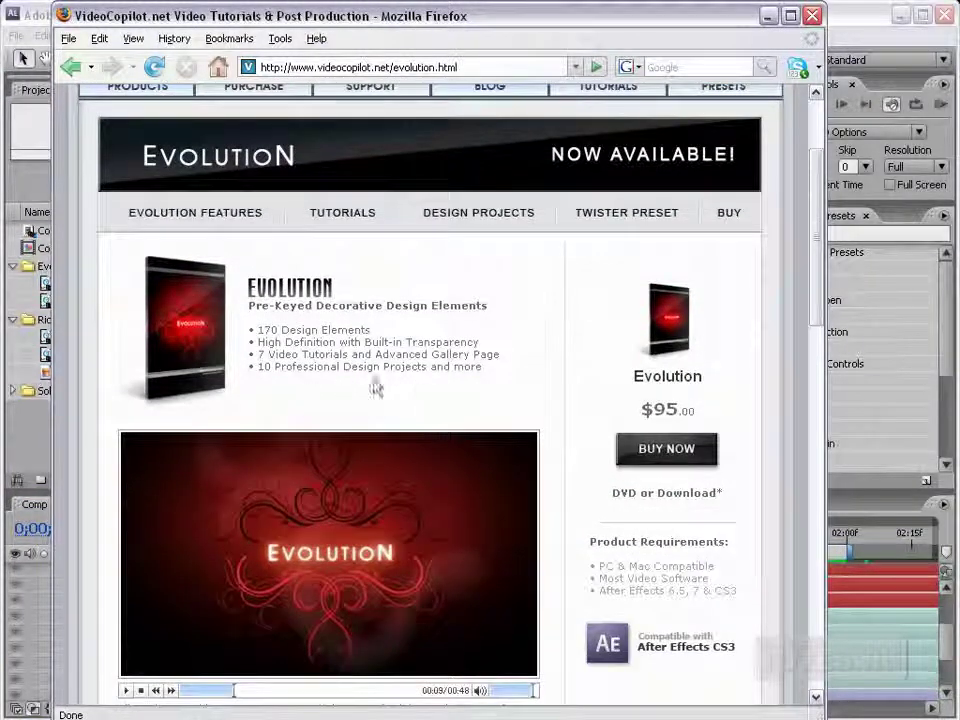
pyautogui.scroll(-1, 440, 410)
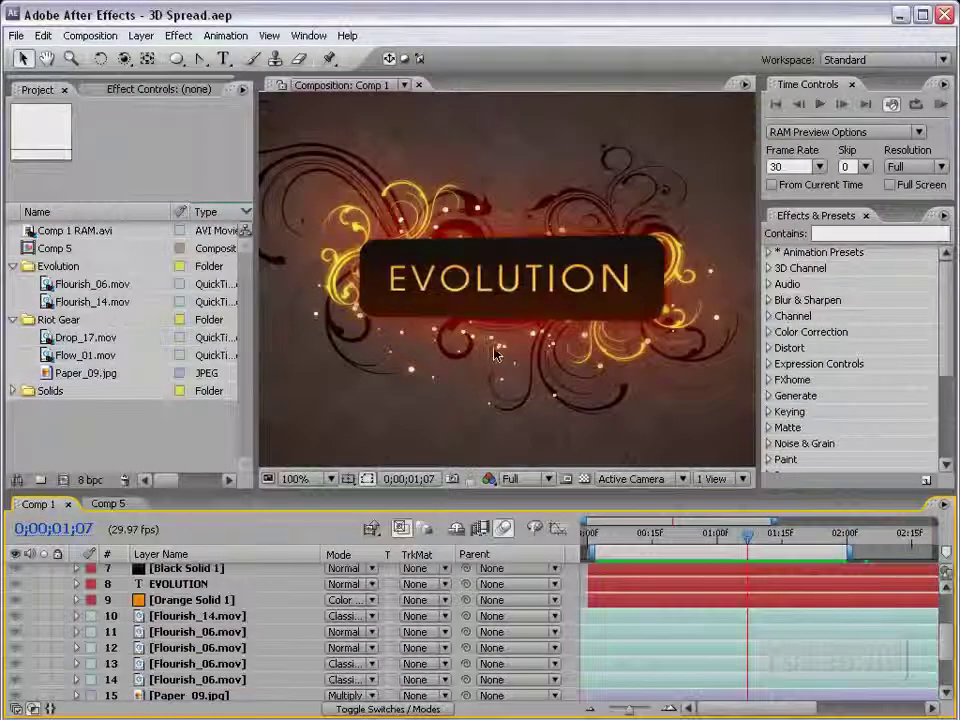
# Step: Inspect the Flourish_06.mov and Flourish_14.mov footage and scrub to where the EVOLUTION title appears
pyautogui.click(82, 285)
pyautogui.click(80, 301)
pyautogui.click(78, 284)
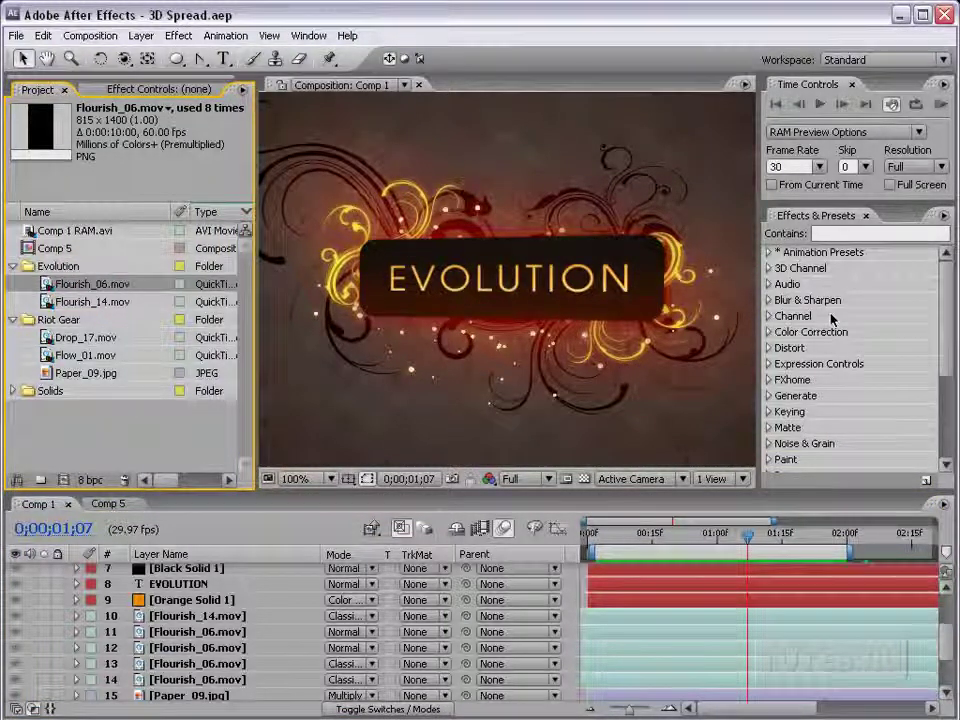
pyautogui.click(596, 540)
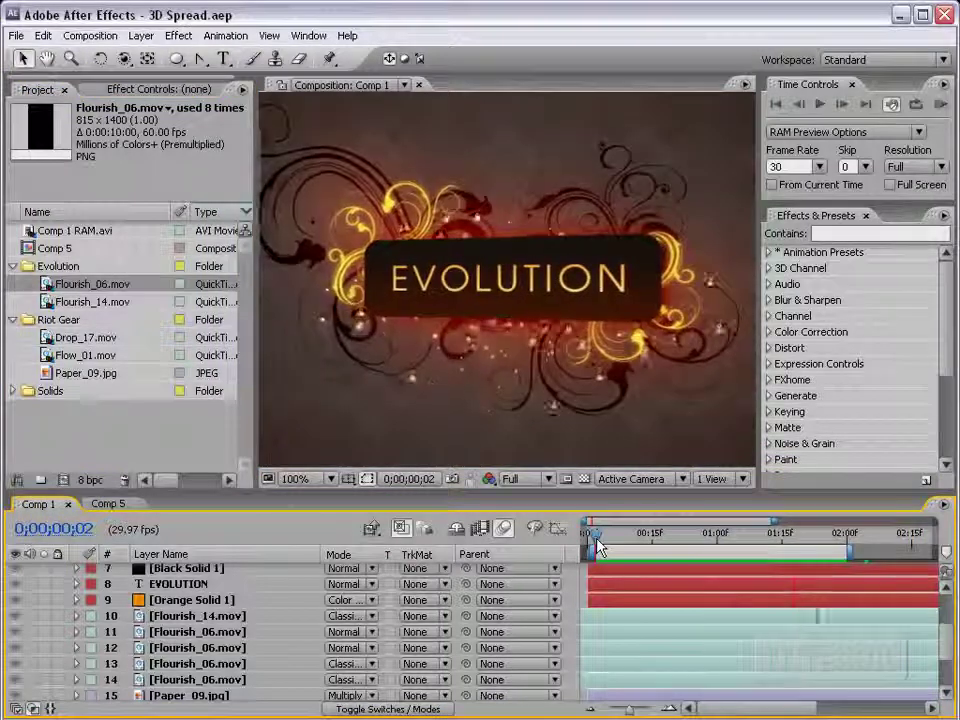
pyautogui.moveTo(596, 540); pyautogui.dragTo(795, 536)
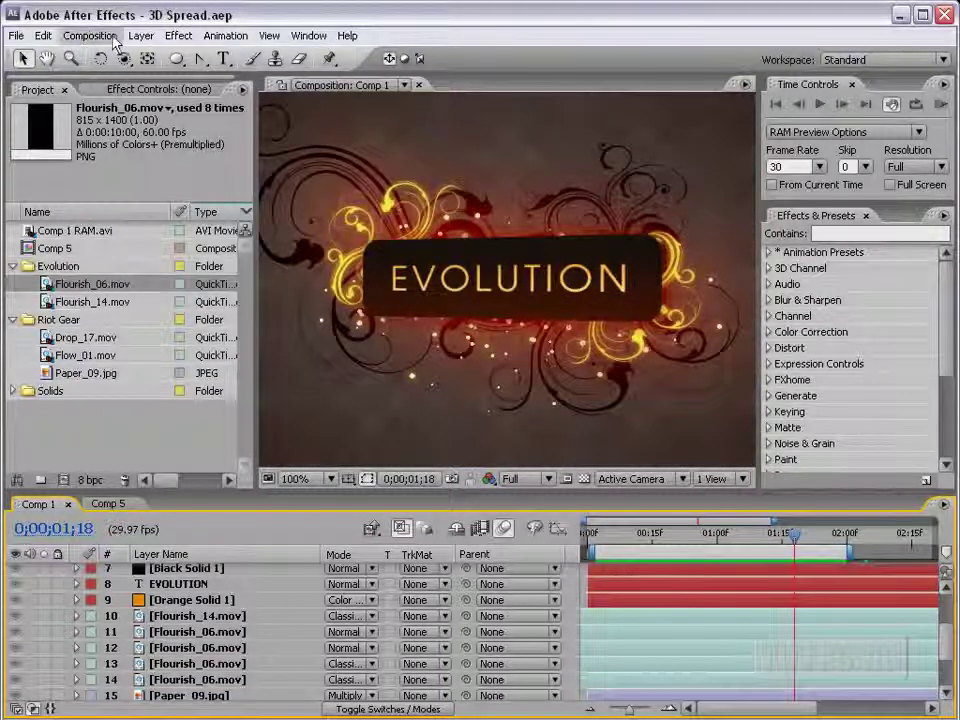
# Step: Create Comp 6, a new 720×480, 5-second composition
pyautogui.click(90, 36)
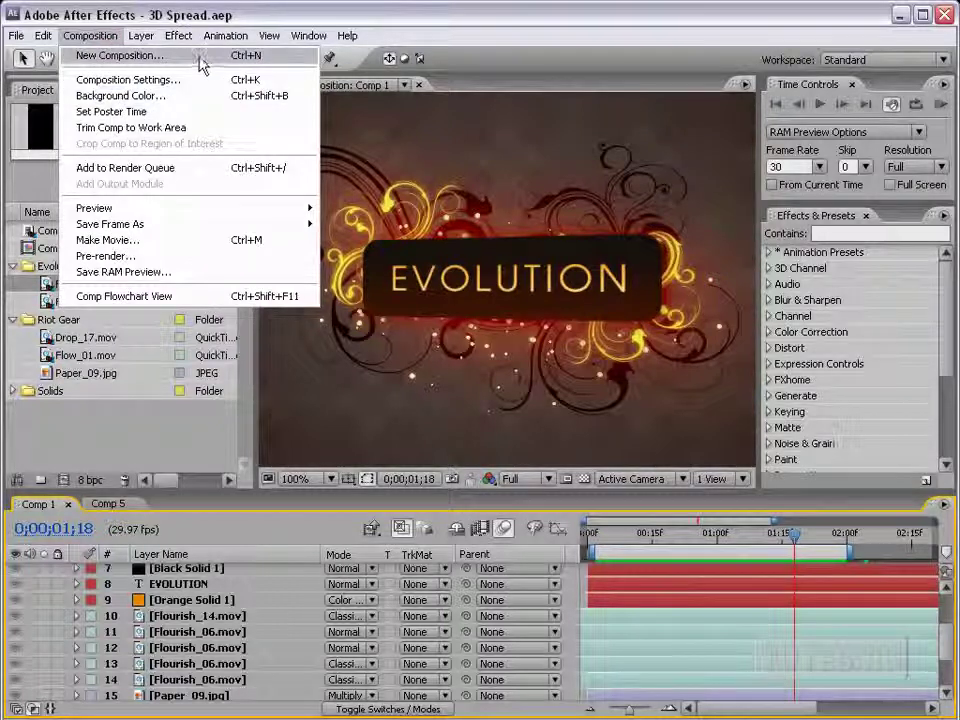
pyautogui.click(200, 57)
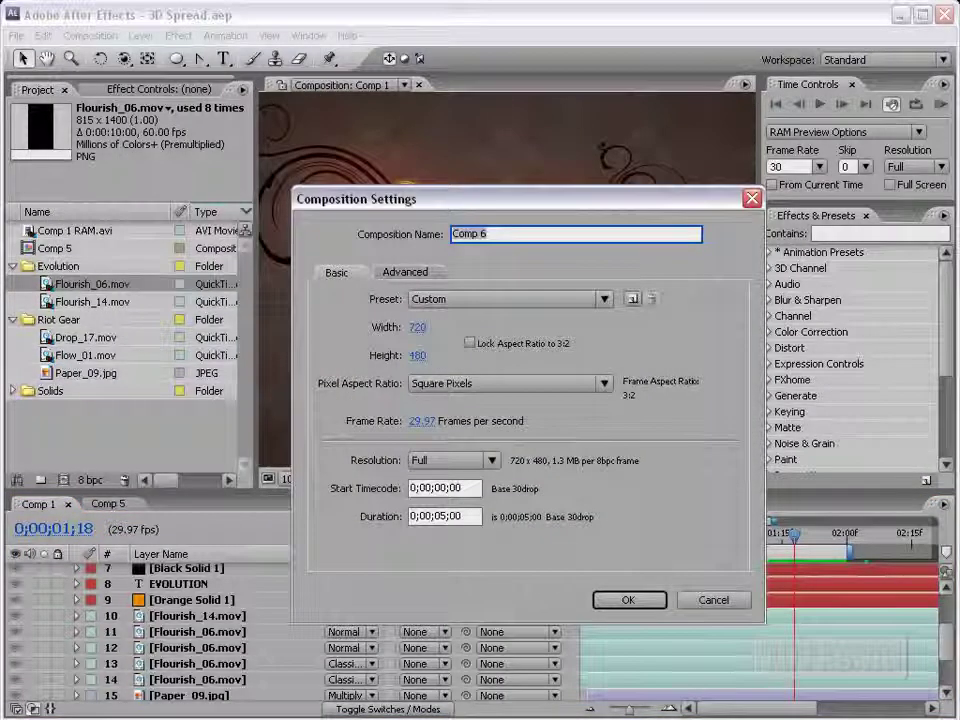
pyautogui.click(627, 598)
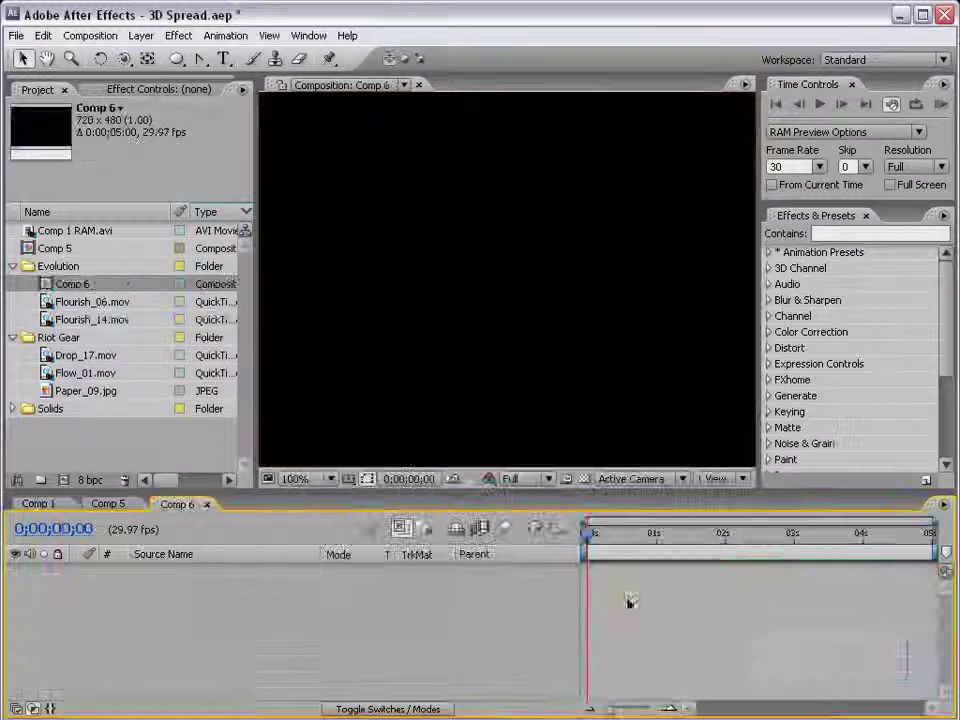
pyautogui.scroll(-2, 480, 343)
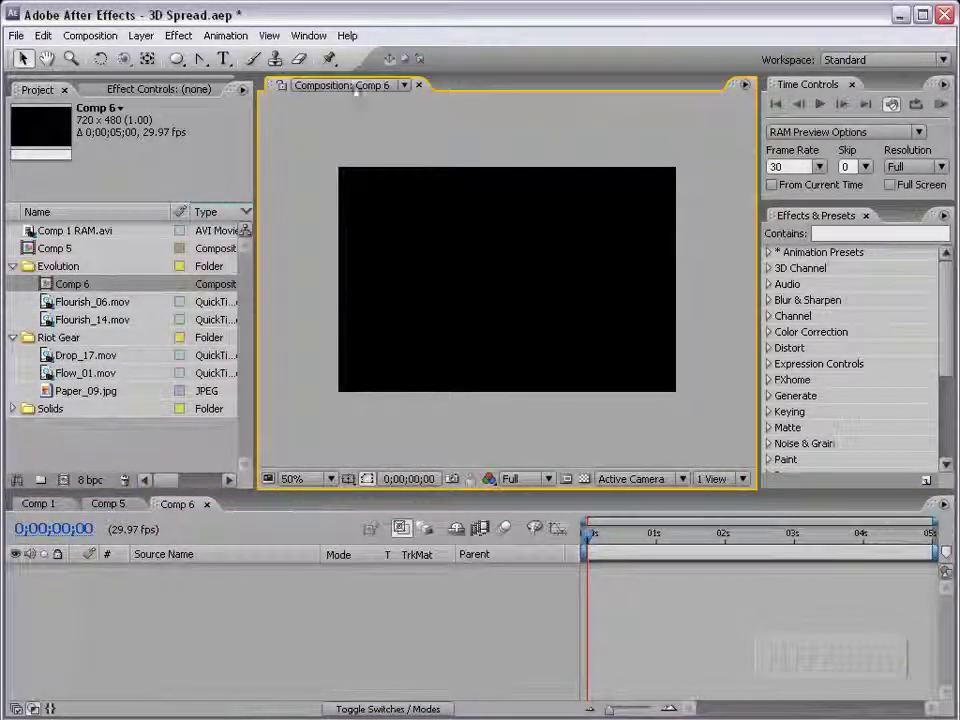
# Step: Add a full-frame pale grey-red solid with colour 4A403C
pyautogui.click(141, 35)
pyautogui.moveTo(146, 52)
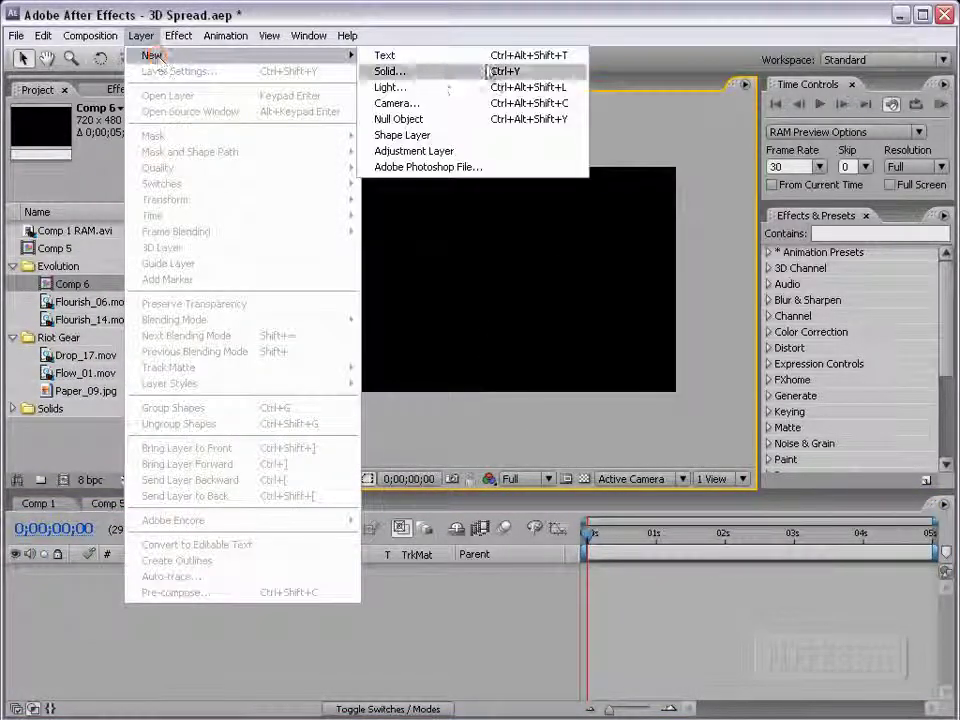
pyautogui.click(430, 71)
pyautogui.click(327, 561)
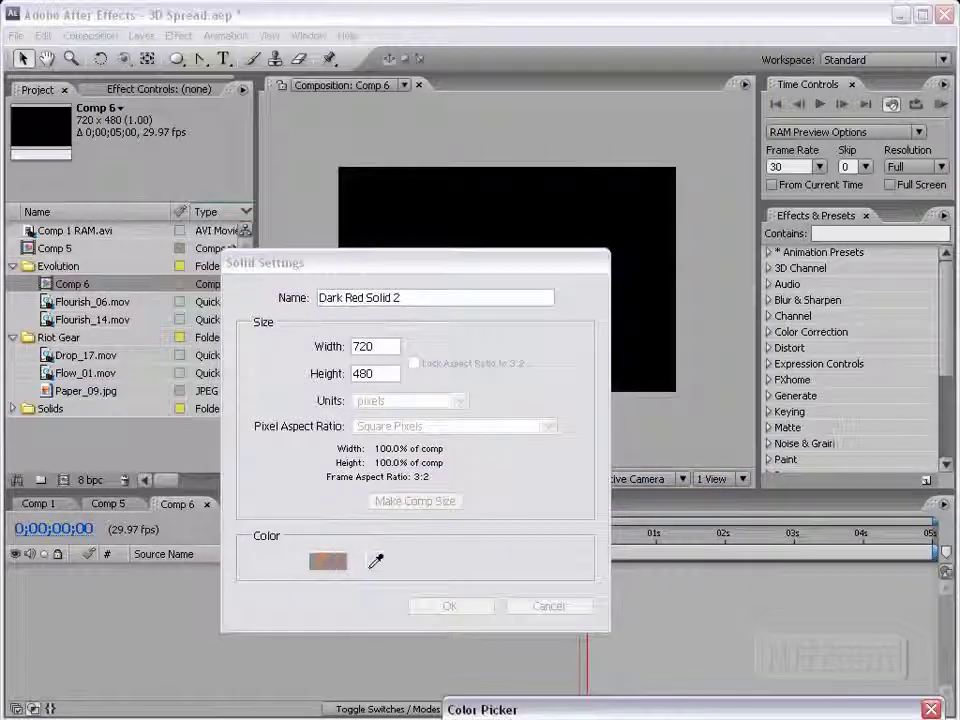
pyautogui.moveTo(520, 709); pyautogui.dragTo(447, 298)
pyautogui.click(425, 513)
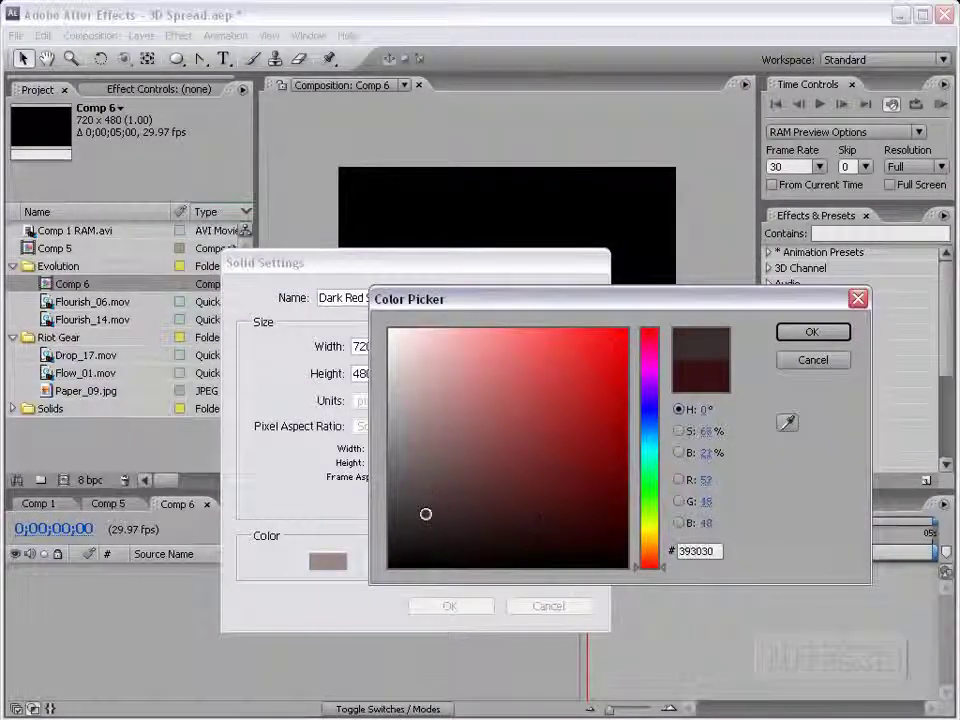
pyautogui.moveTo(649, 568); pyautogui.dragTo(649, 559)
pyautogui.click(431, 506)
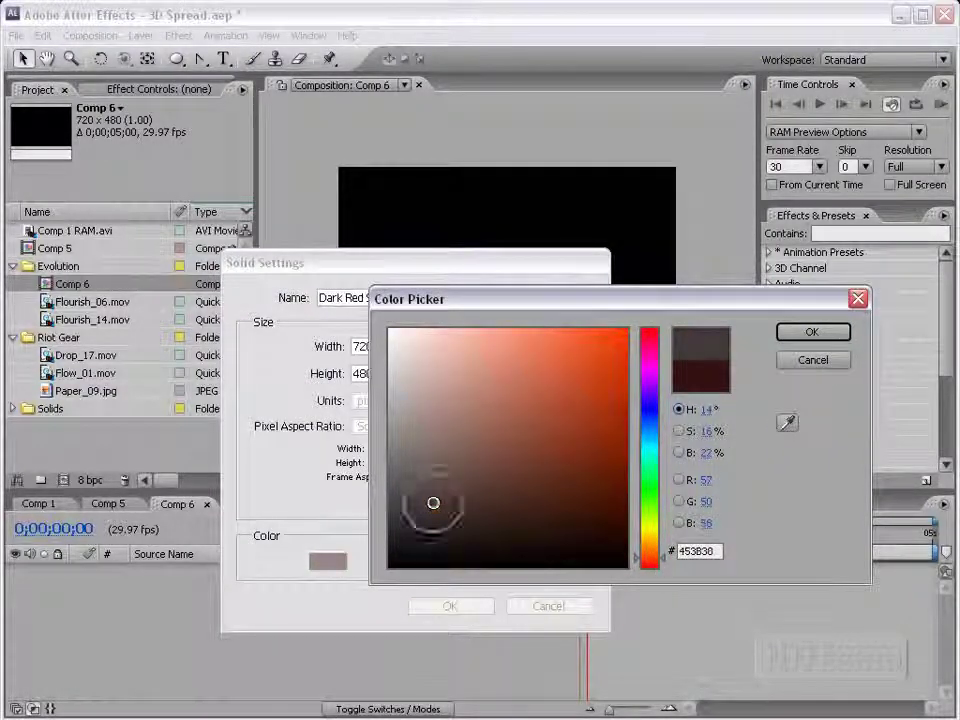
pyautogui.moveTo(427, 508); pyautogui.dragTo(432, 498)
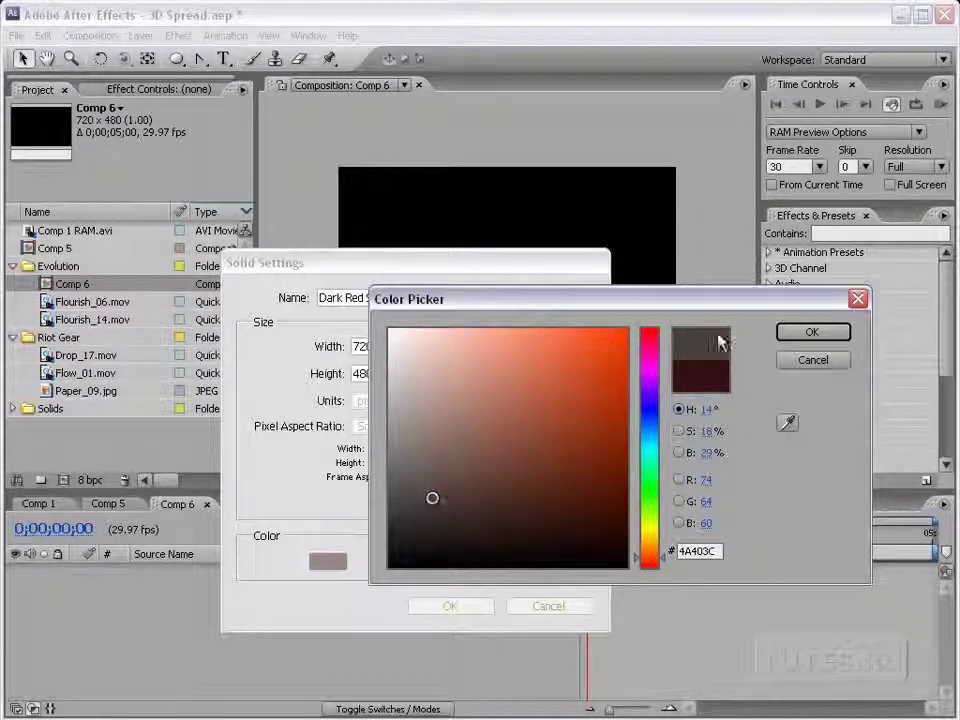
pyautogui.click(795, 332)
pyautogui.press('Return')
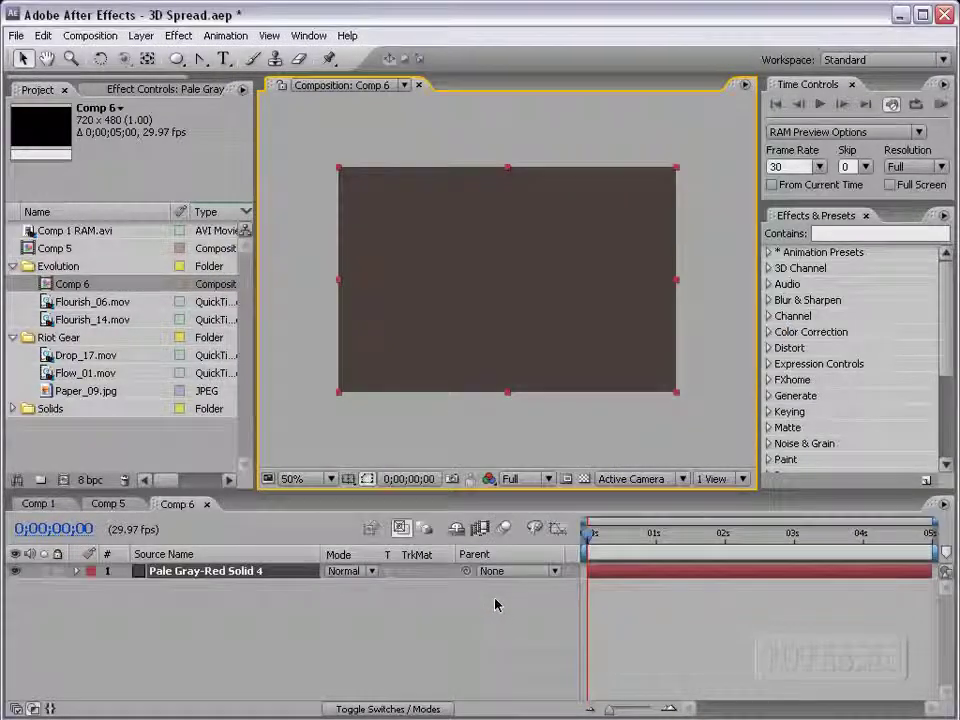
pyautogui.click(495, 604)
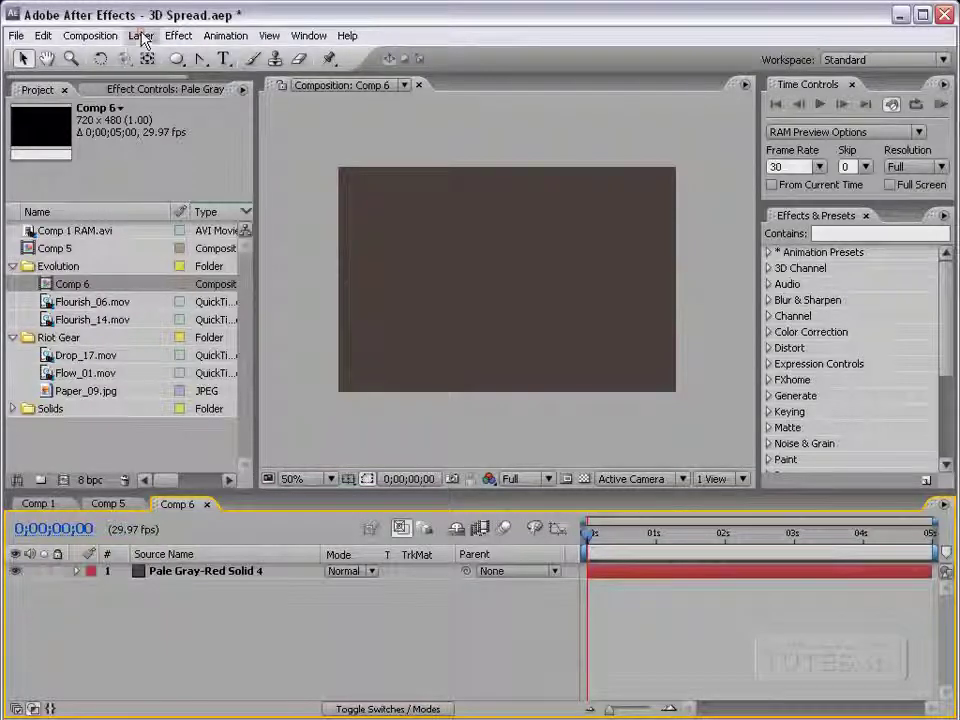
# Step: Add a dark red solid with colour 2A120B above the grey-red one
pyautogui.click(143, 38)
pyautogui.moveTo(268, 57)
pyautogui.click(394, 72)
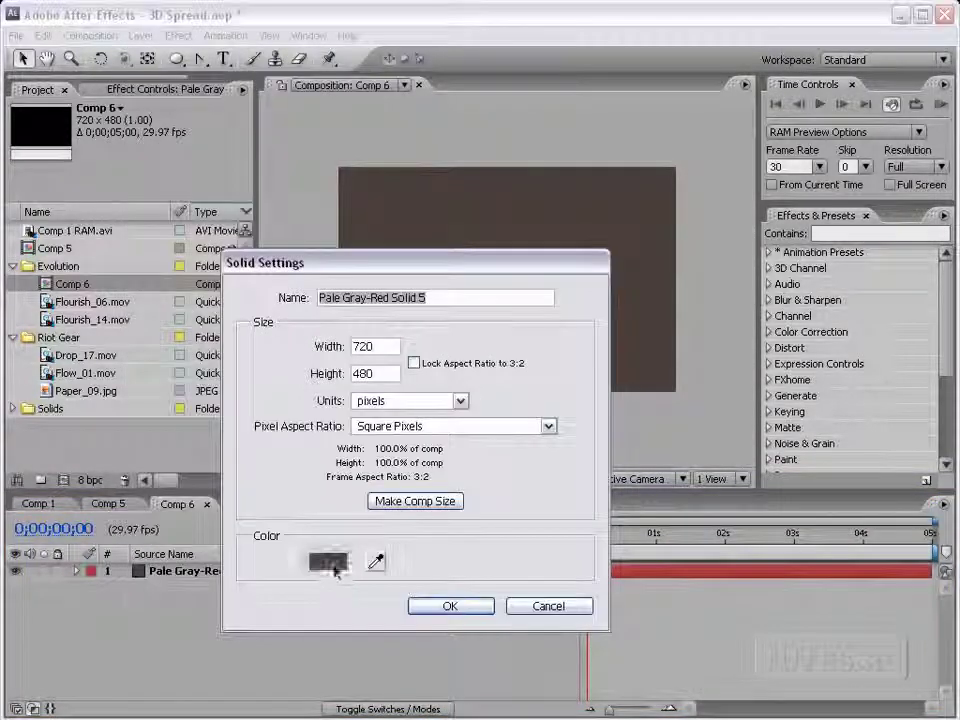
pyautogui.click(329, 562)
pyautogui.moveTo(562, 508); pyautogui.dragTo(565, 528)
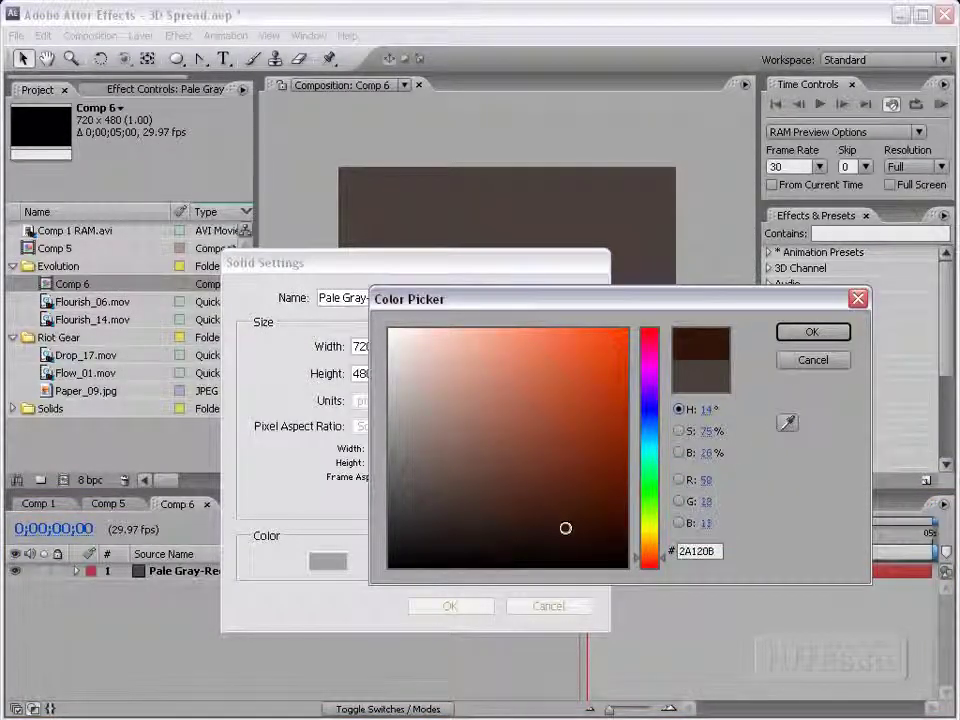
pyautogui.click(812, 332)
pyautogui.click(465, 607)
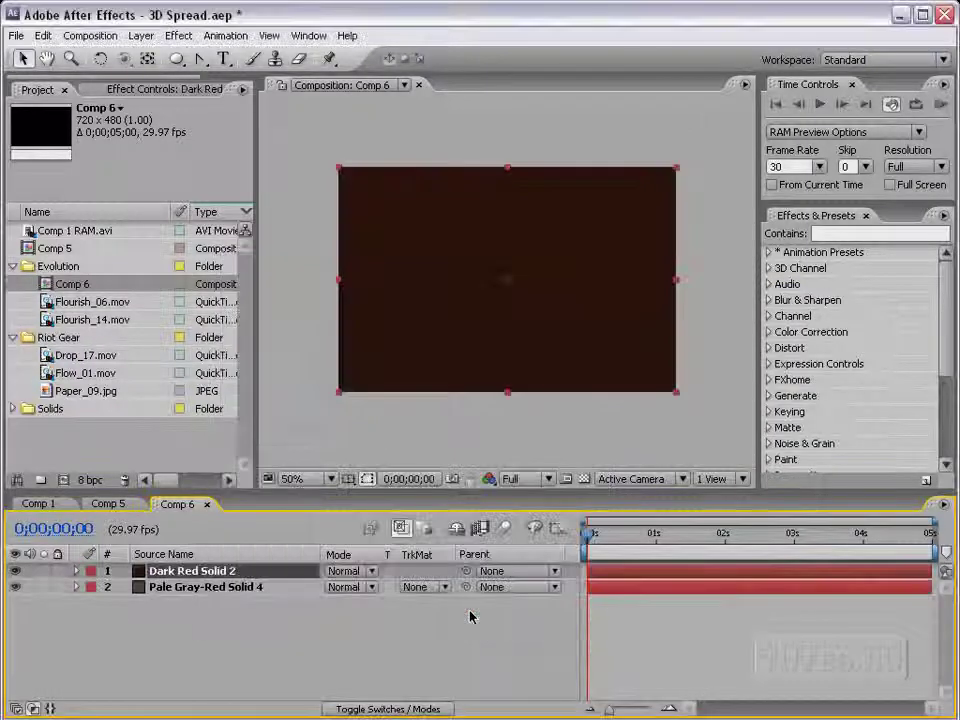
pyautogui.click(350, 572)
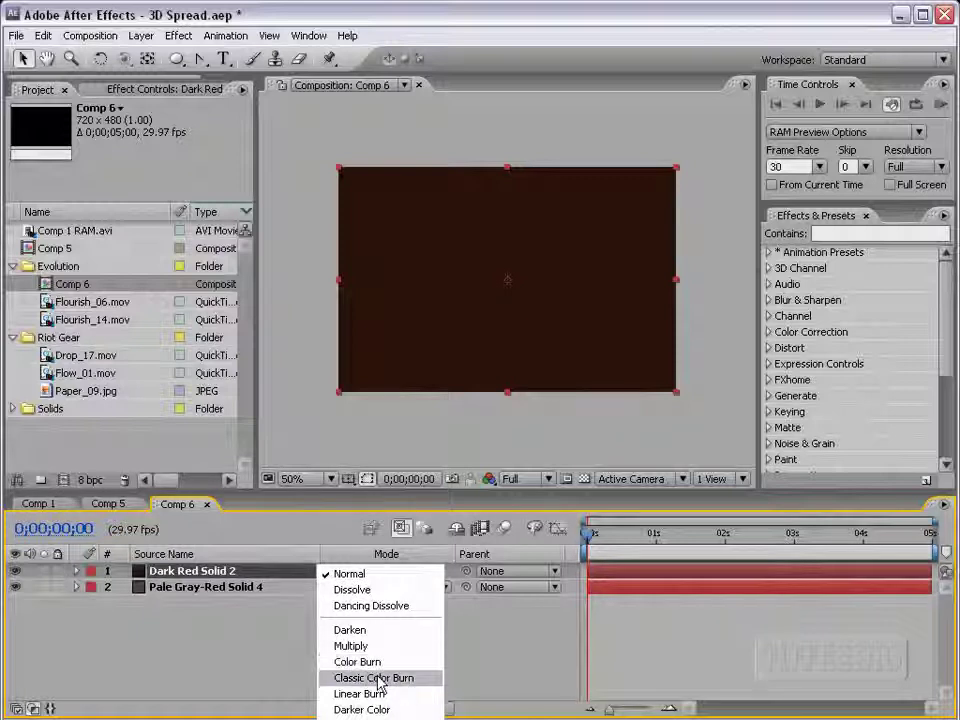
# Step: Set the dark red solid to Classic Color Burn and give it a subtracted, 185-pixel feathered elliptical mask
pyautogui.click(373, 678)
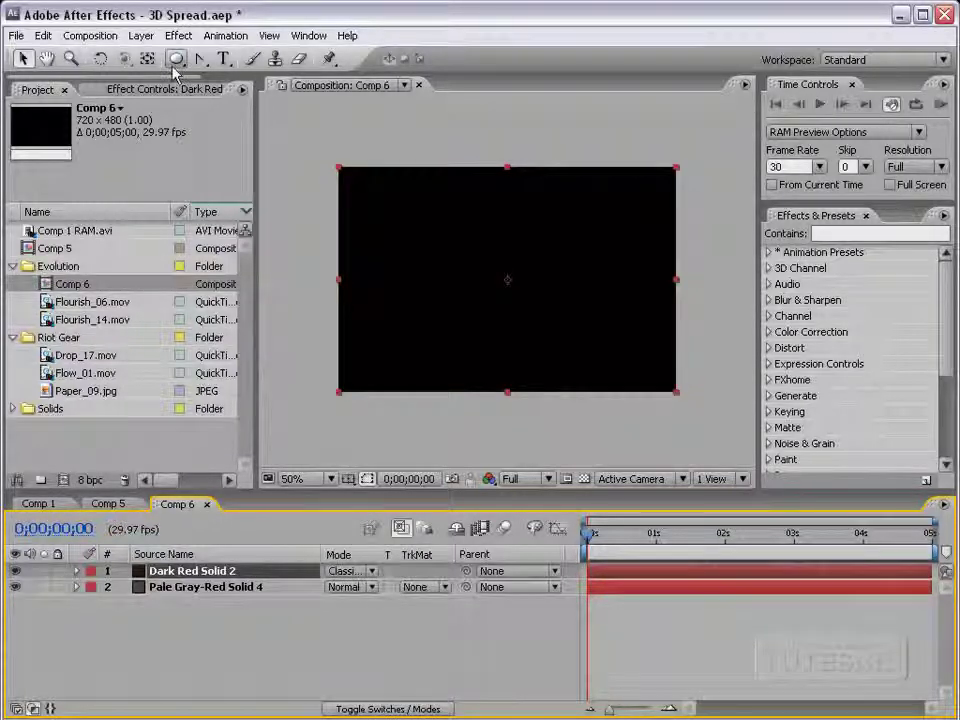
pyautogui.moveTo(178, 60); pyautogui.dragTo(242, 99)
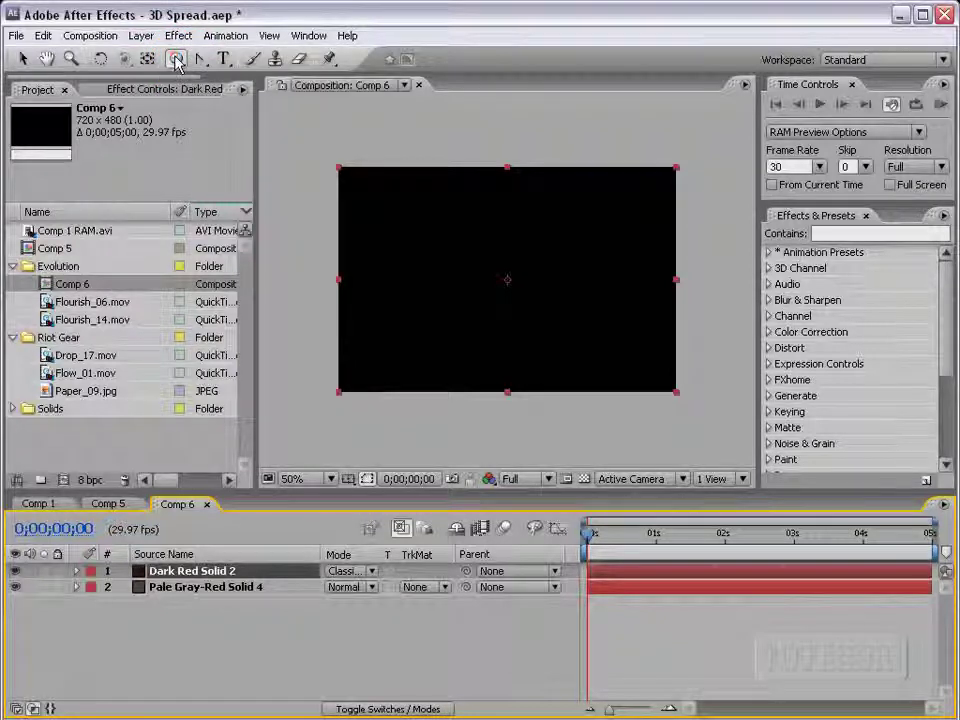
pyautogui.doubleClick(177, 60)
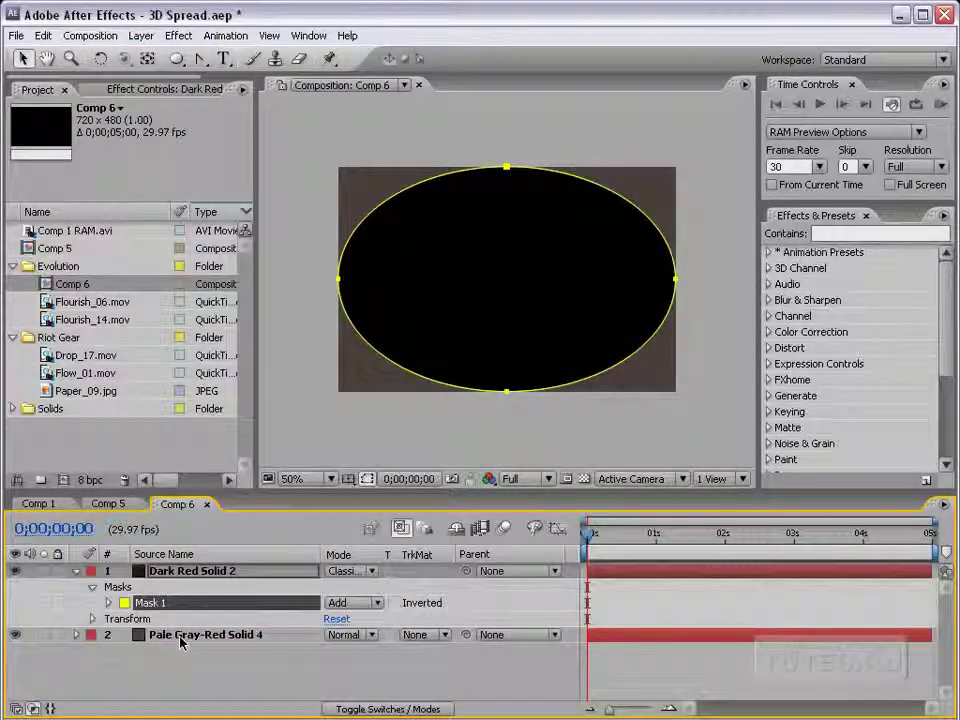
pyautogui.press('m')
pyautogui.press('m')
pyautogui.click(352, 587)
pyautogui.click(362, 603)
pyautogui.moveTo(386, 628); pyautogui.dragTo(472, 598)
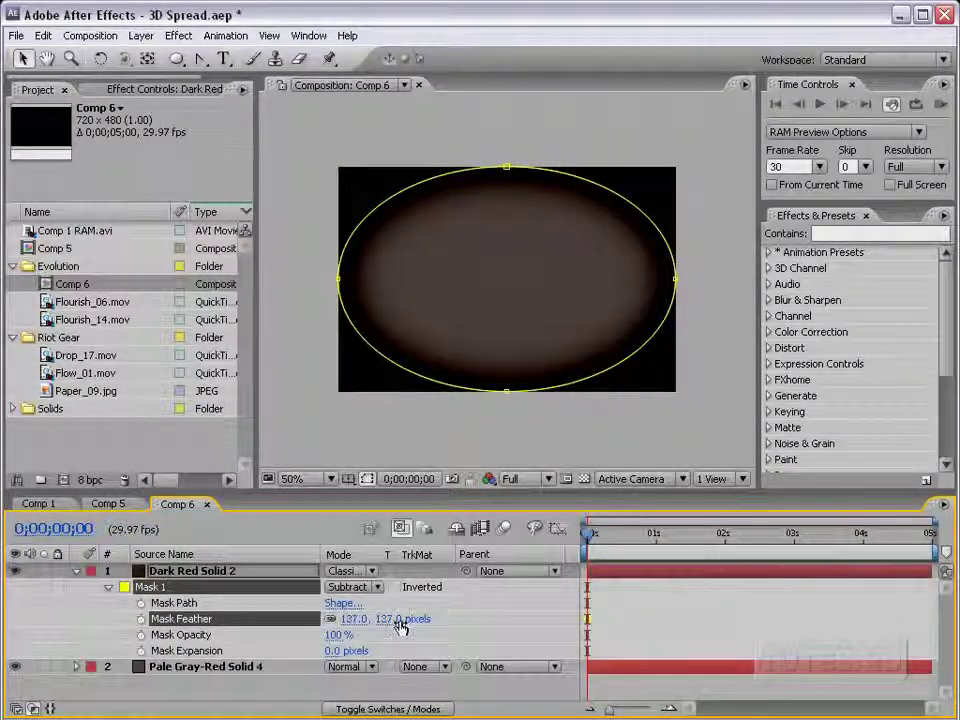
# Step: Lower the dark red solid's opacity to 17%
pyautogui.click(176, 571)
pyautogui.press('t')
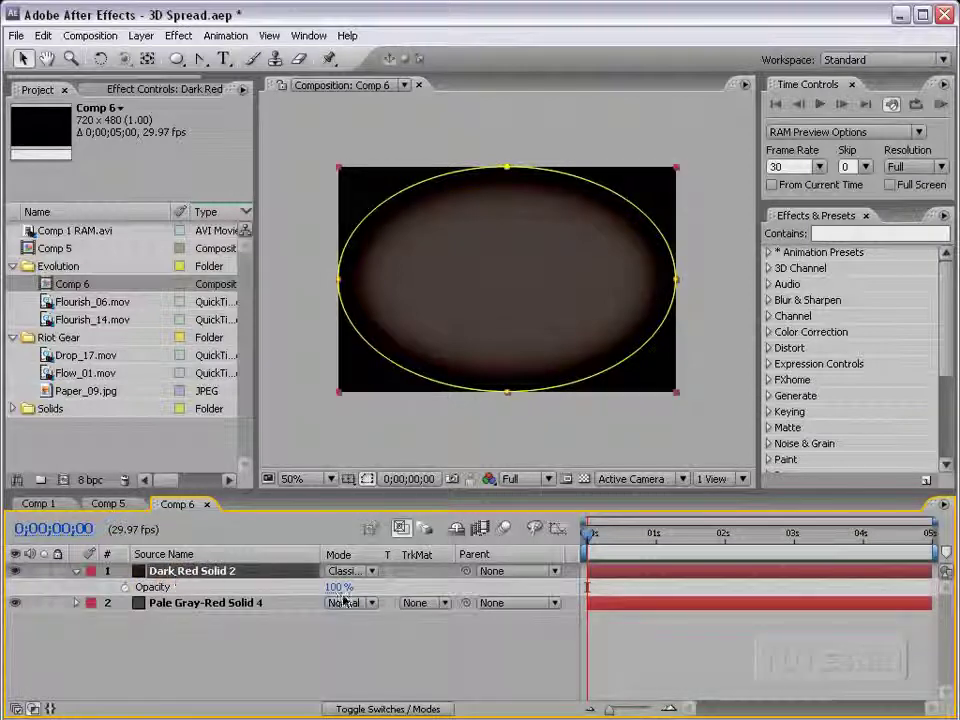
pyautogui.moveTo(338, 587); pyautogui.dragTo(255, 586)
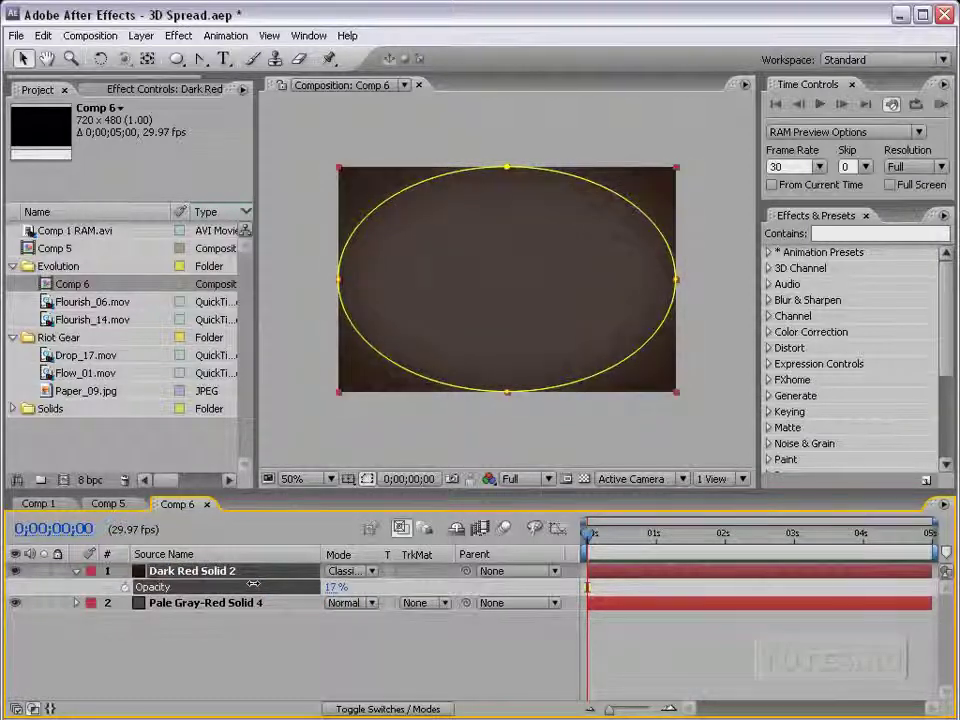
pyautogui.press('m')
pyautogui.press('m')
pyautogui.click(493, 379)
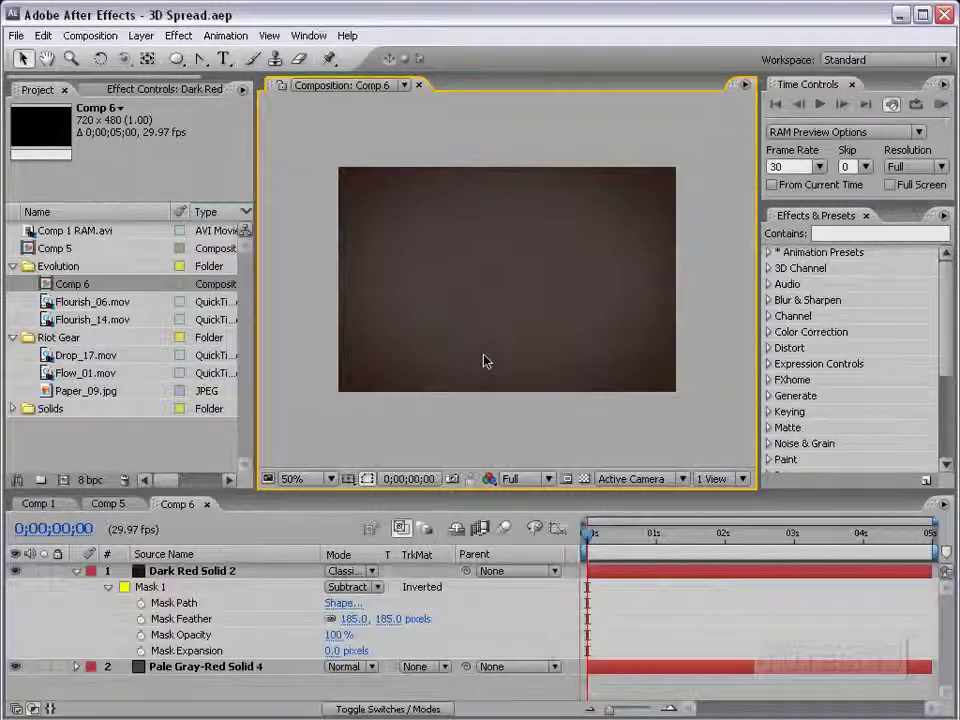
pyautogui.click(76, 571)
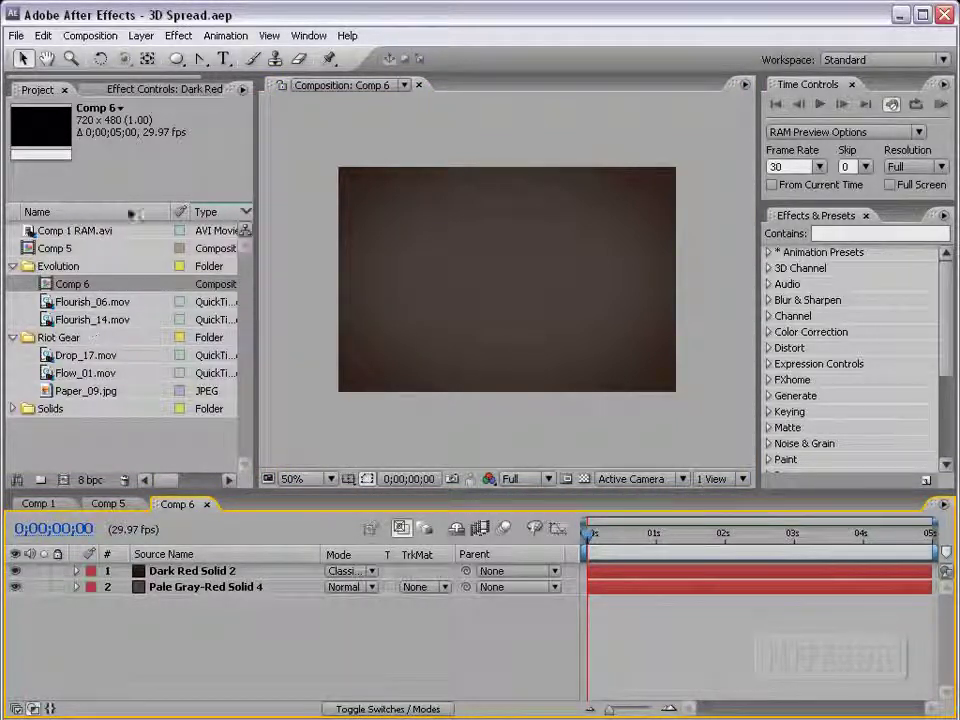
# Step: Add a new adjustment layer, Adjustment Layer 6, to Comp 6
pyautogui.click(141, 35)
pyautogui.moveTo(150, 55)
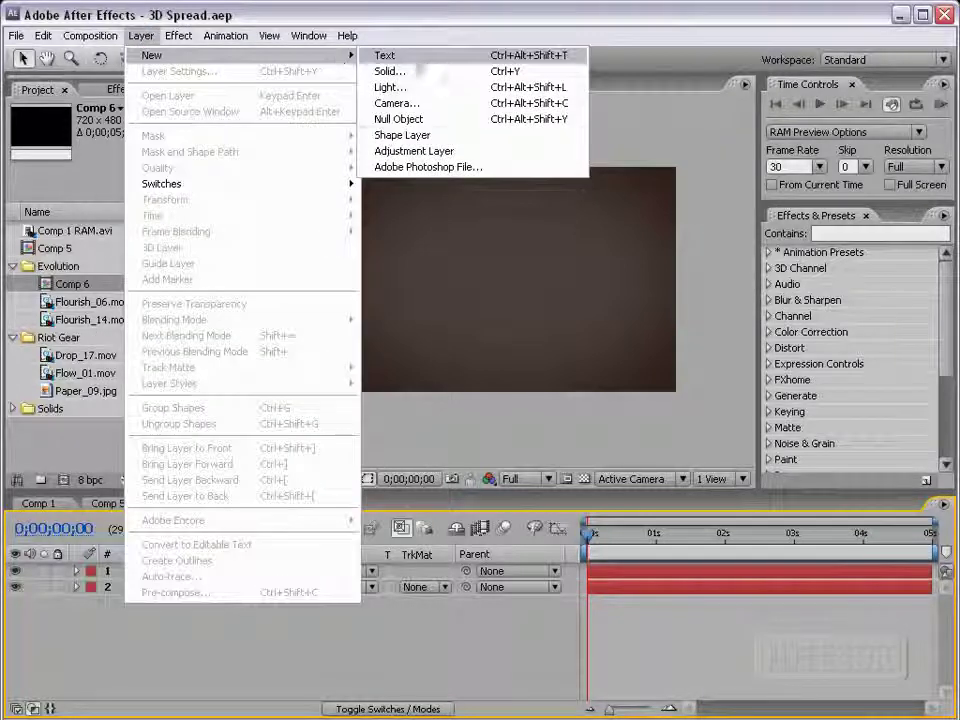
pyautogui.click(413, 150)
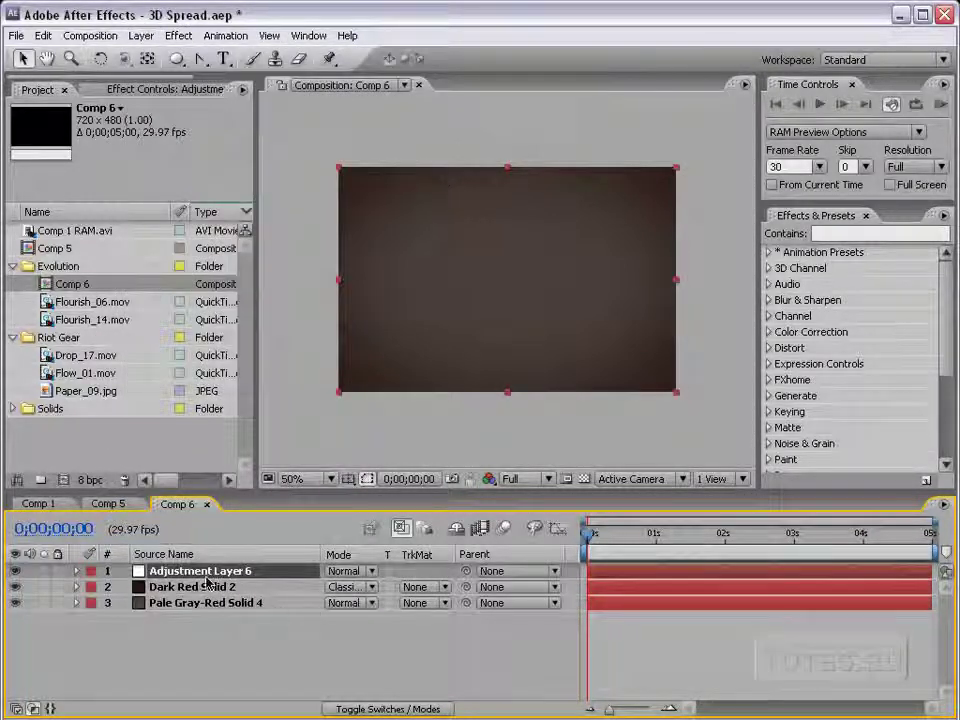
# Step: Move Dark Red Solid 2 above the adjustment layer and rename it 'Vin'
pyautogui.moveTo(187, 587); pyautogui.dragTo(193, 570)
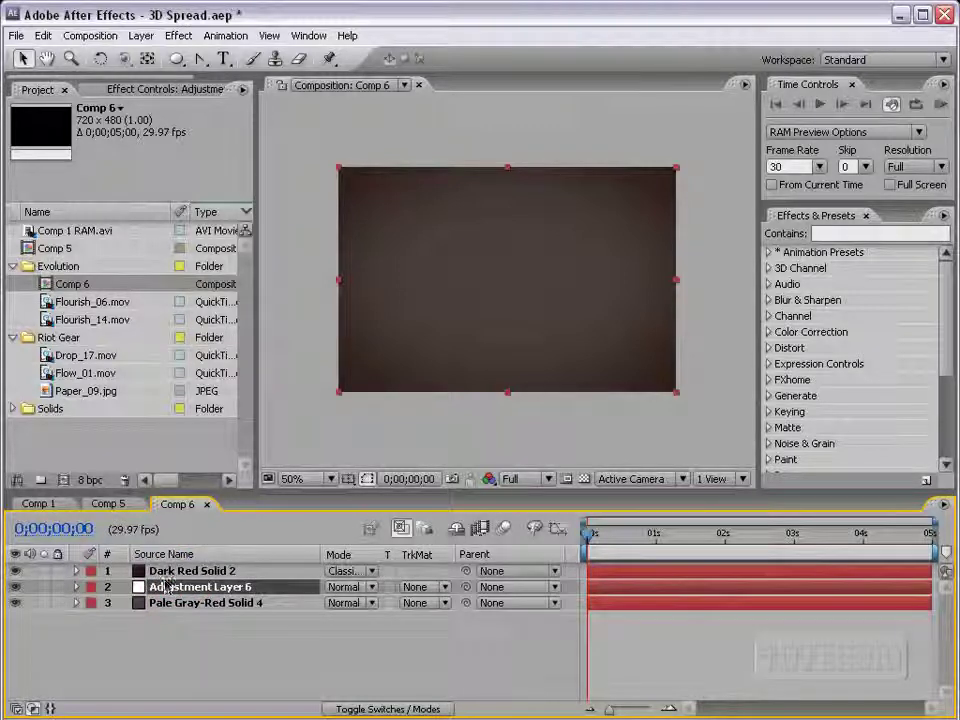
pyautogui.press('Return')
pyautogui.write('B')
pyautogui.write('in')
pyautogui.press('Return')
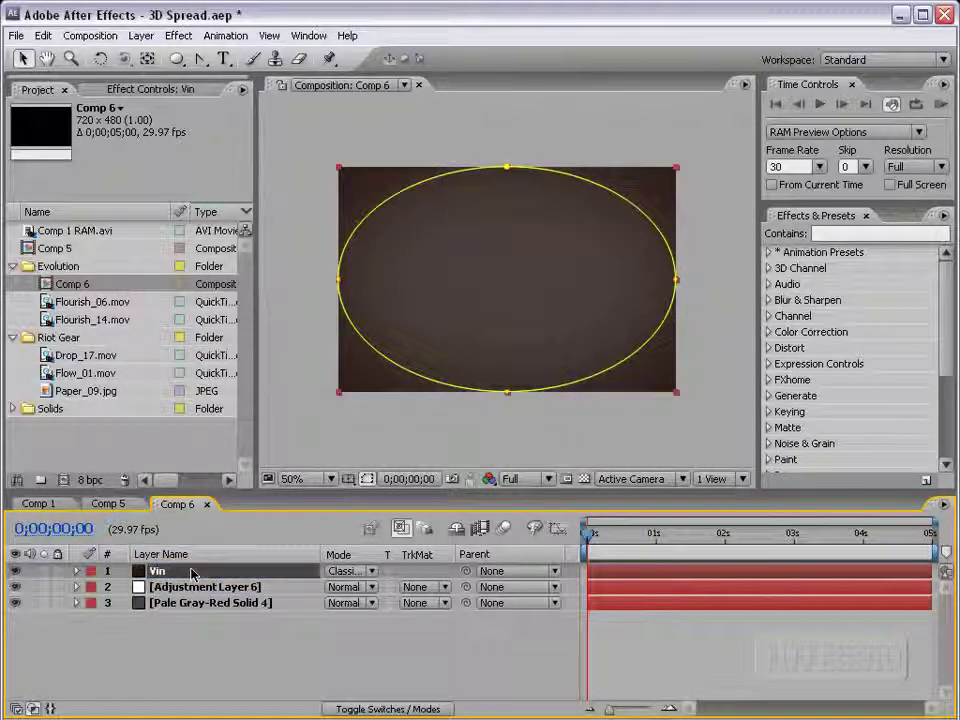
pyautogui.click(198, 590)
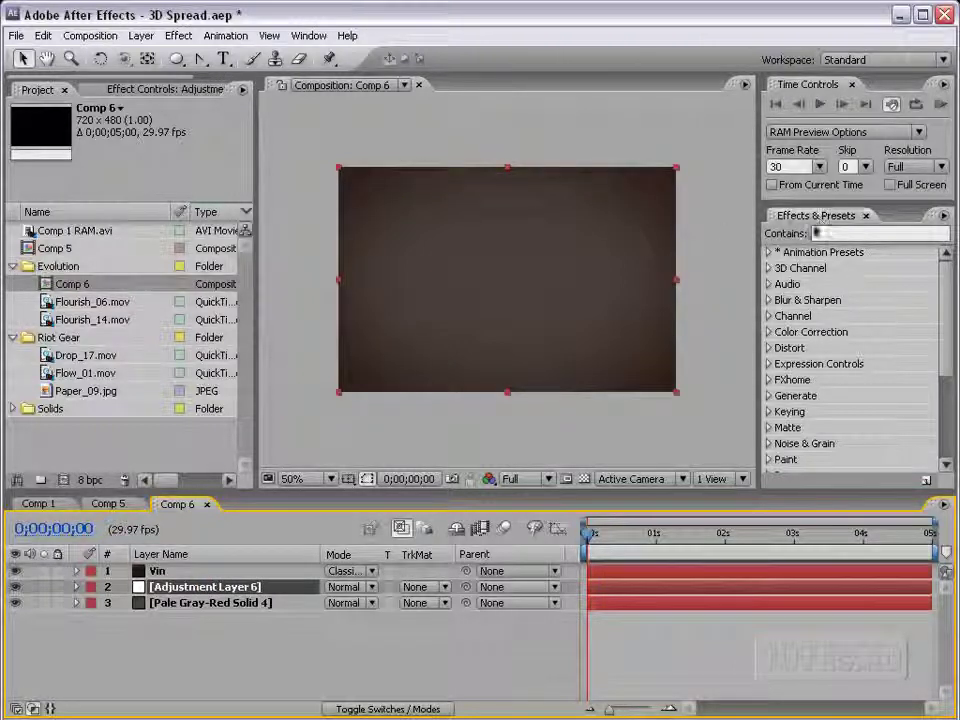
# Step: Filter Effects & Presets with 'kal' to show CC Kaleida and the Kaleidascopic preset
pyautogui.click(836, 233)
pyautogui.write('kal')
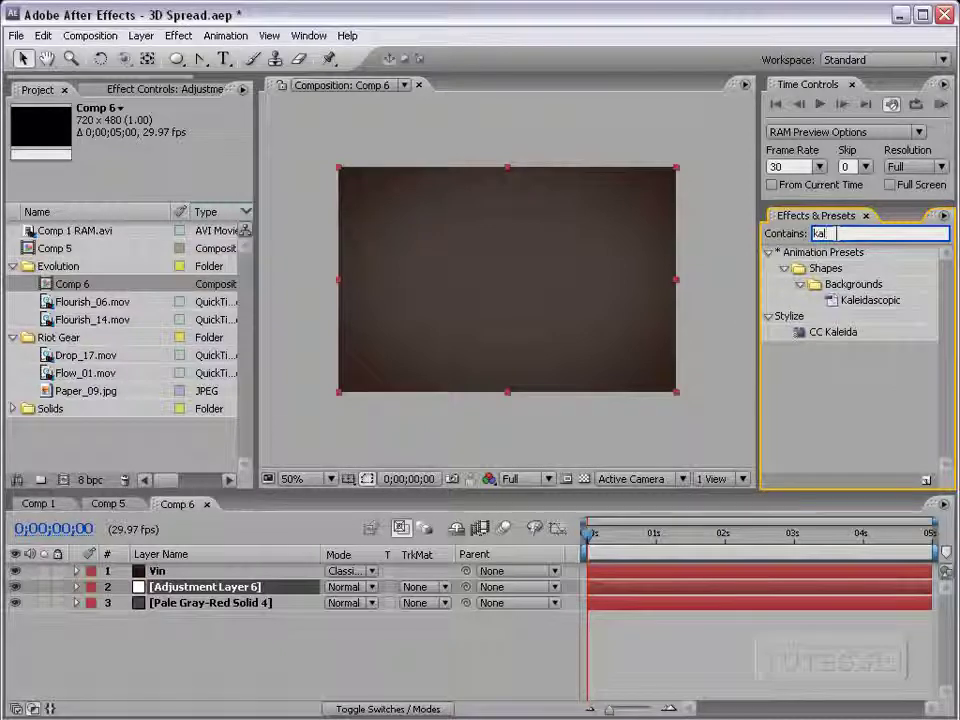
pyautogui.moveTo(820, 343); pyautogui.dragTo(795, 337)
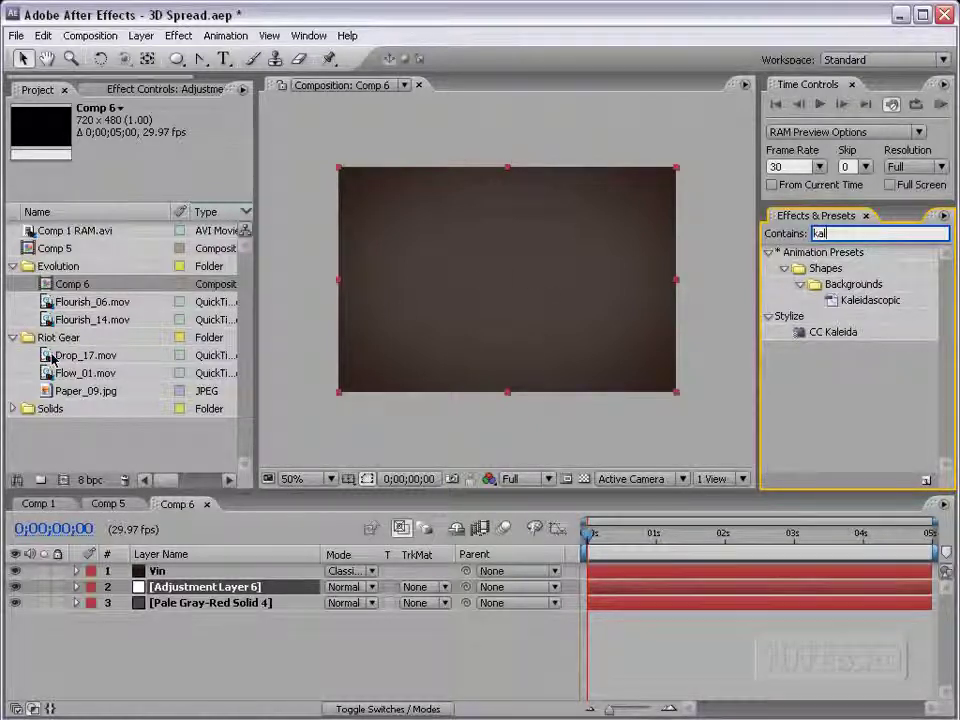
# Step: Add Flourish_14.mov from the Project panel to Comp 6 as a new layer
pyautogui.click(71, 302)
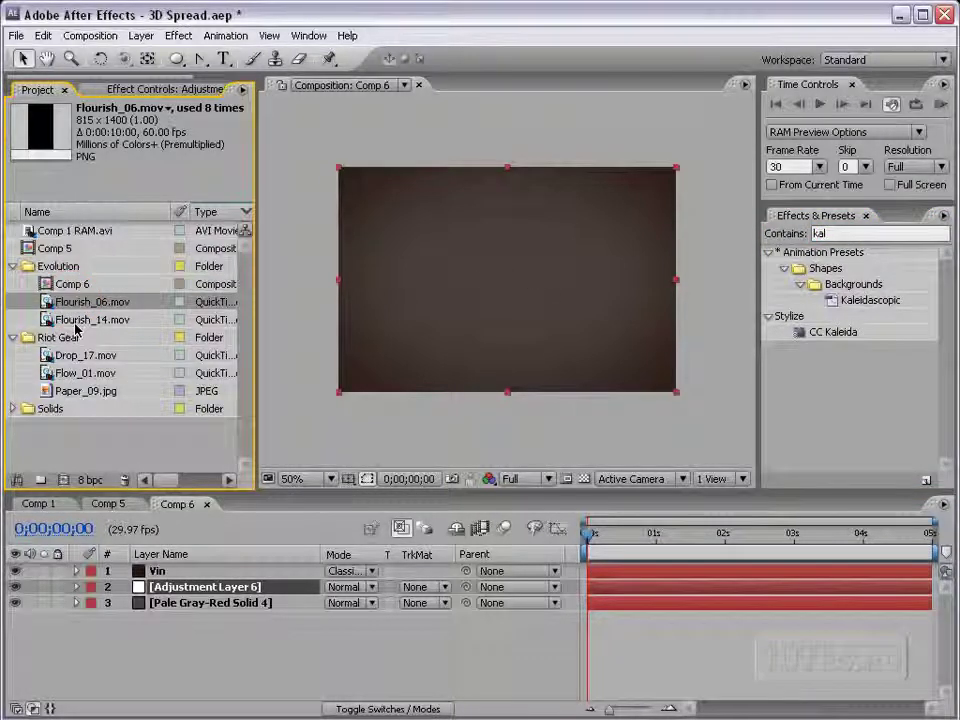
pyautogui.click(58, 322)
pyautogui.moveTo(58, 322); pyautogui.dragTo(510, 295)
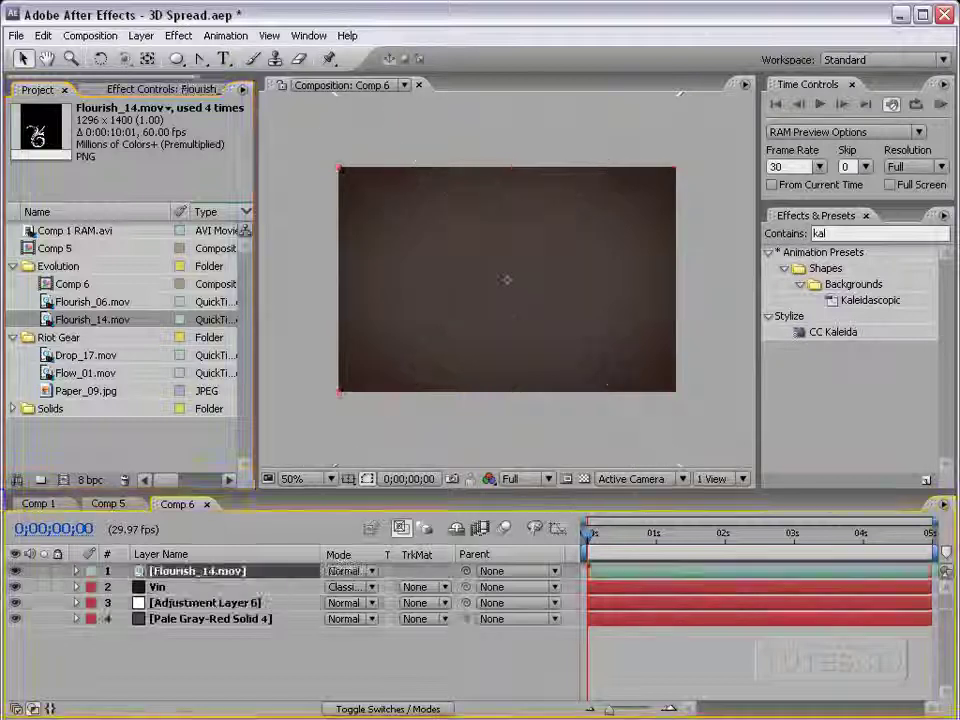
pyautogui.moveTo(636, 541); pyautogui.dragTo(745, 541)
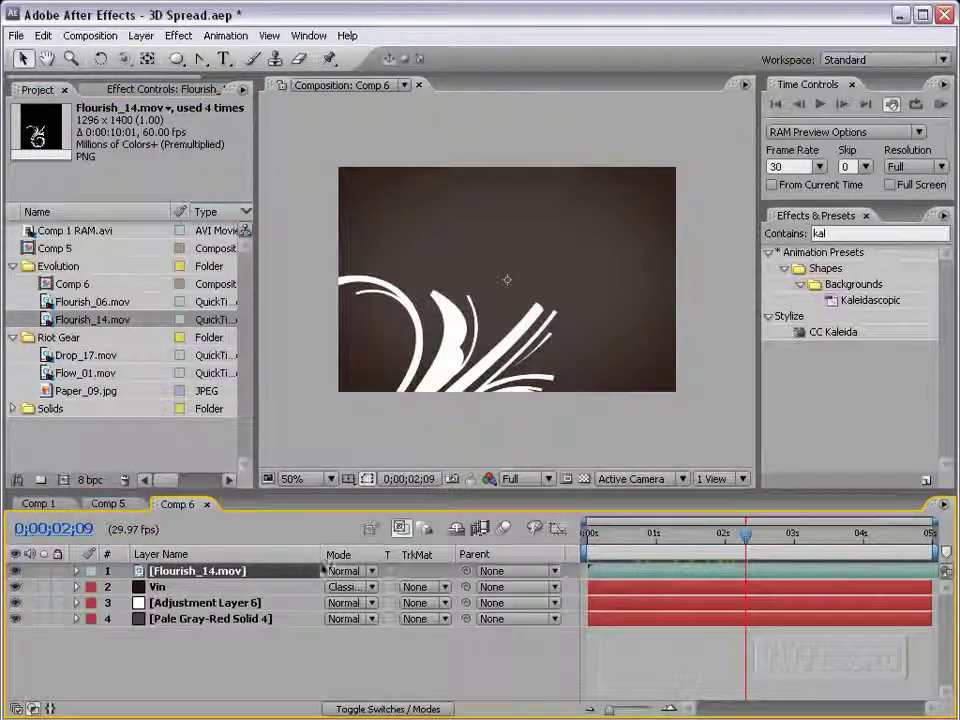
# Step: Scale the flourish layer down to 25%, then further to 11.1%
pyautogui.press('s')
pyautogui.moveTo(391, 588); pyautogui.dragTo(330, 588)
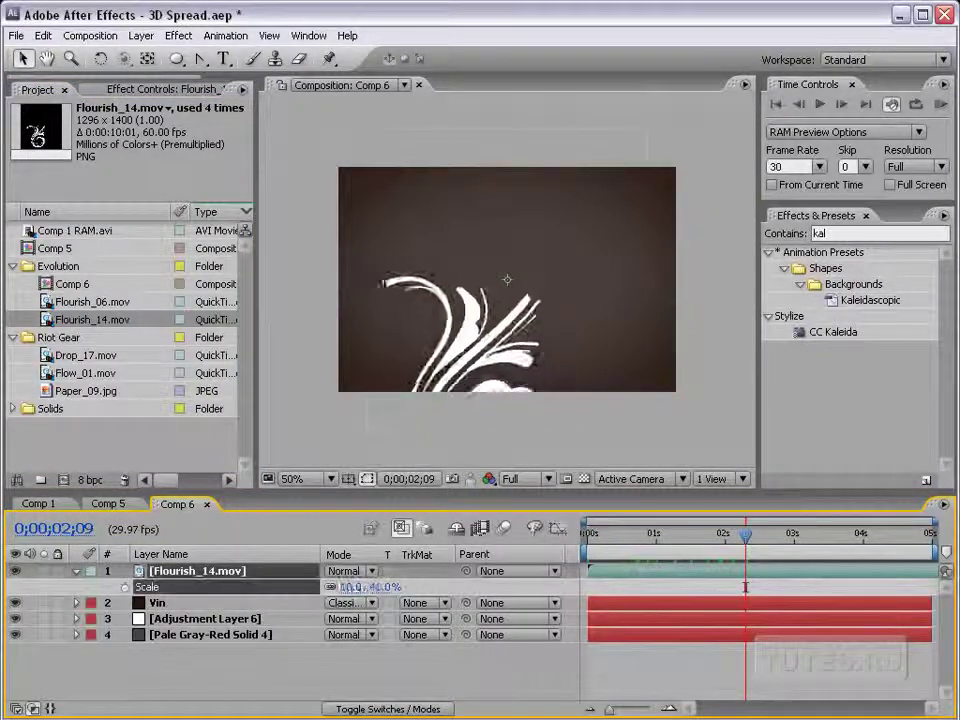
pyautogui.moveTo(725, 560); pyautogui.dragTo(836, 556)
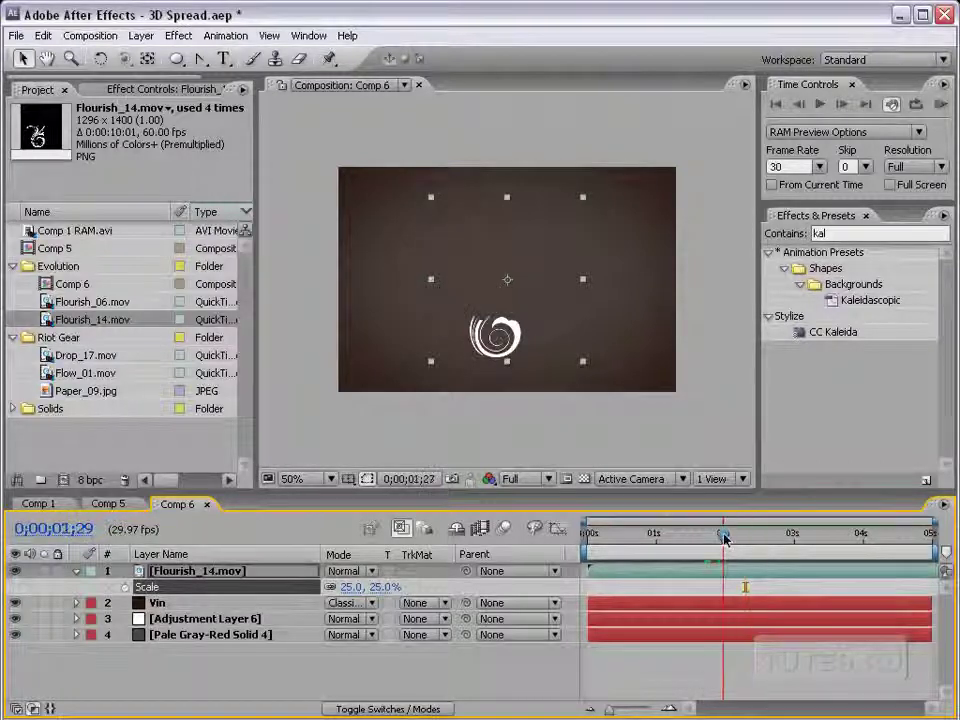
pyautogui.scroll(1, 604, 308)
pyautogui.scroll(-1, 609, 321)
pyautogui.moveTo(585, 370); pyautogui.dragTo(503, 289)
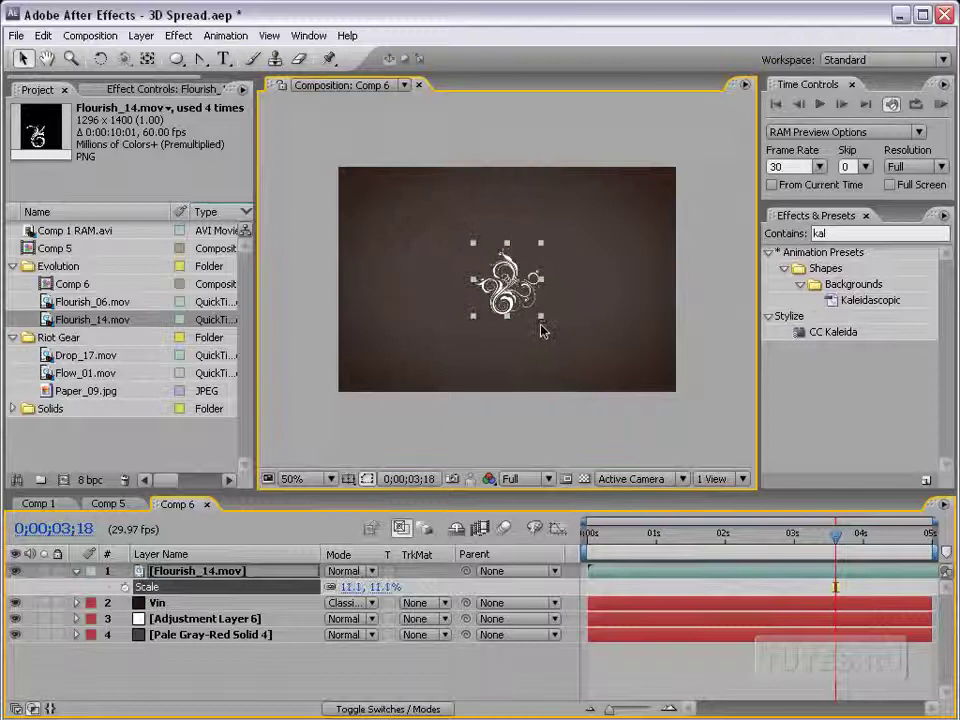
pyautogui.scroll(2, 507, 291)
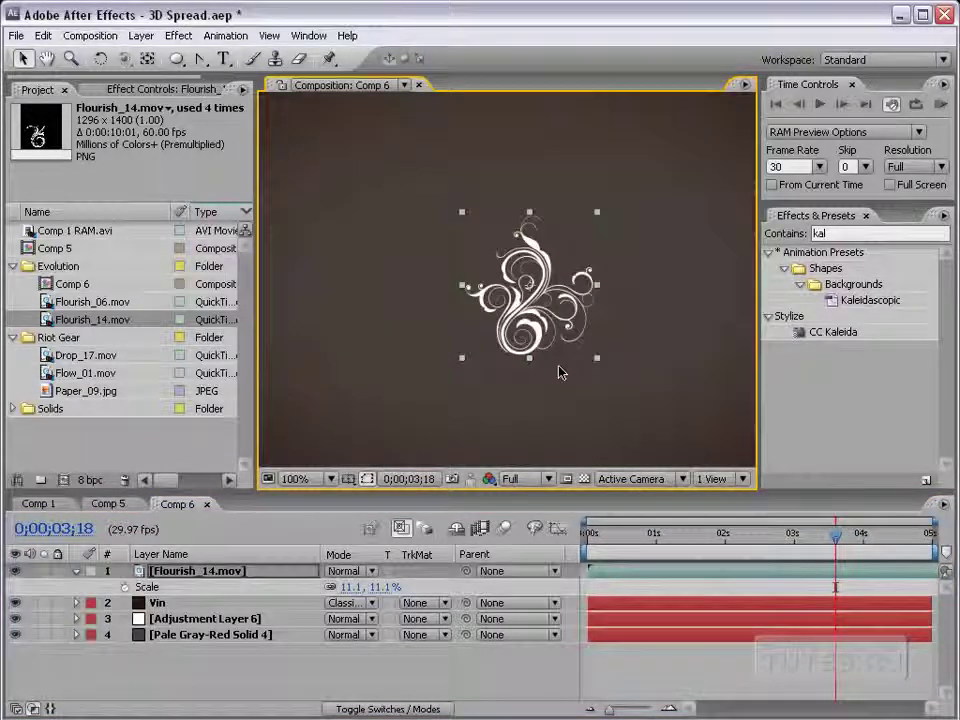
pyautogui.click(166, 618)
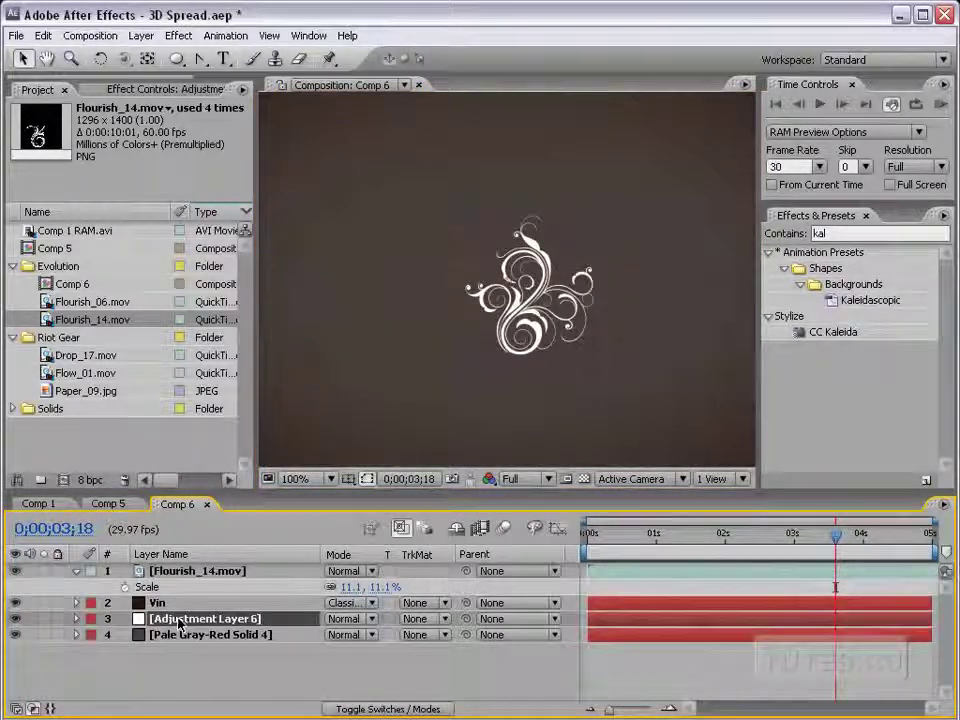
# Step: Move the flourish below Adjustment Layer 6 and apply CC Kaleida to the adjustment layer
pyautogui.moveTo(176, 571); pyautogui.dragTo(160, 612)
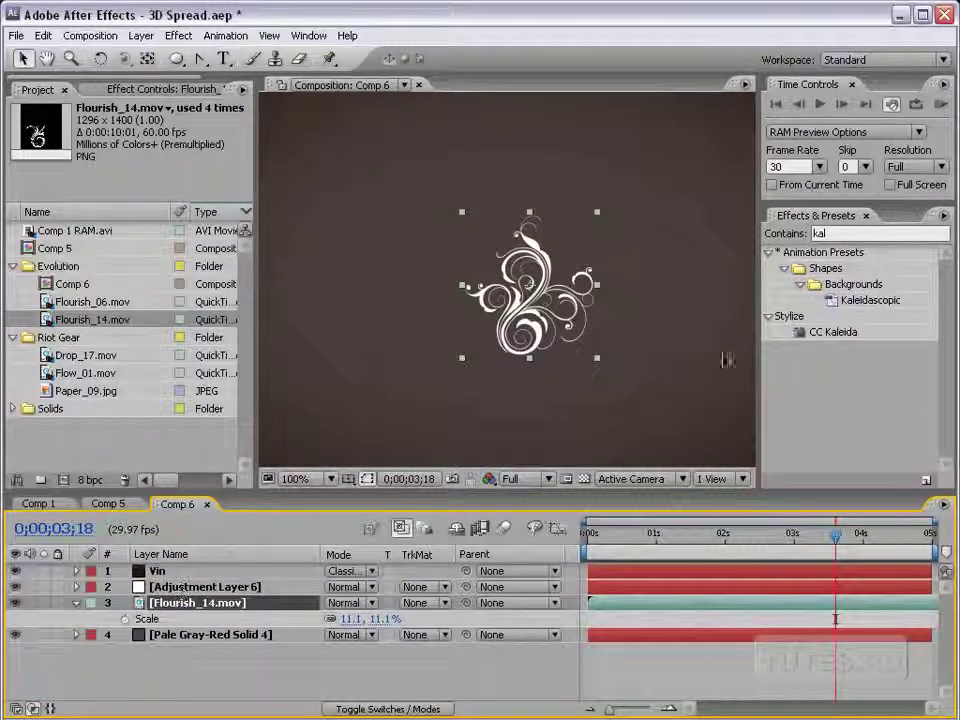
pyautogui.moveTo(840, 341); pyautogui.dragTo(247, 592)
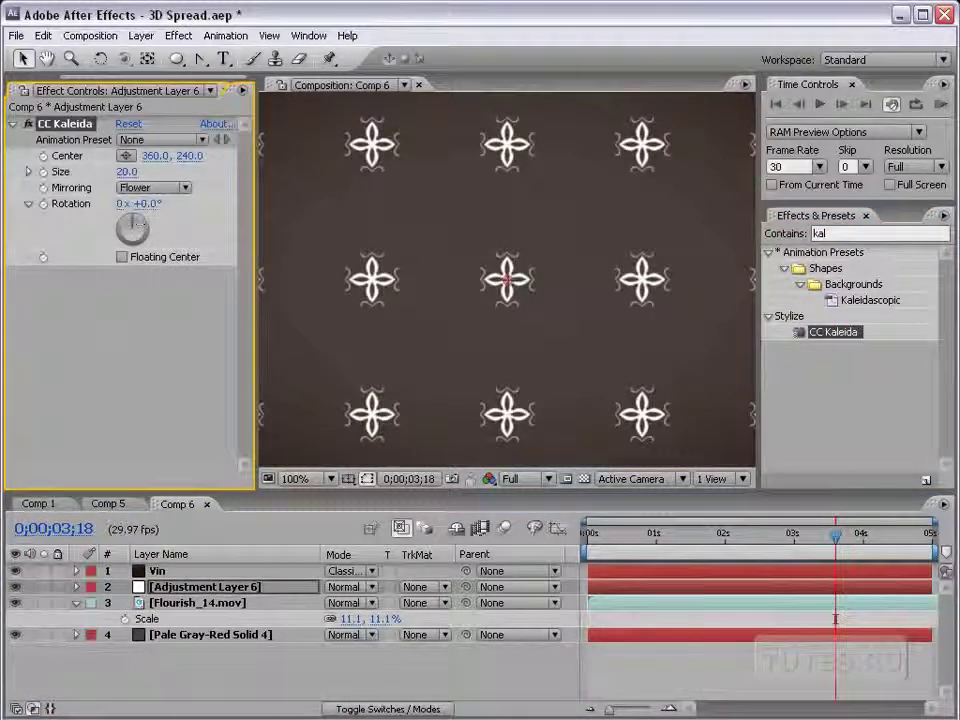
pyautogui.press('`')
pyautogui.press('`')
pyautogui.press(',')
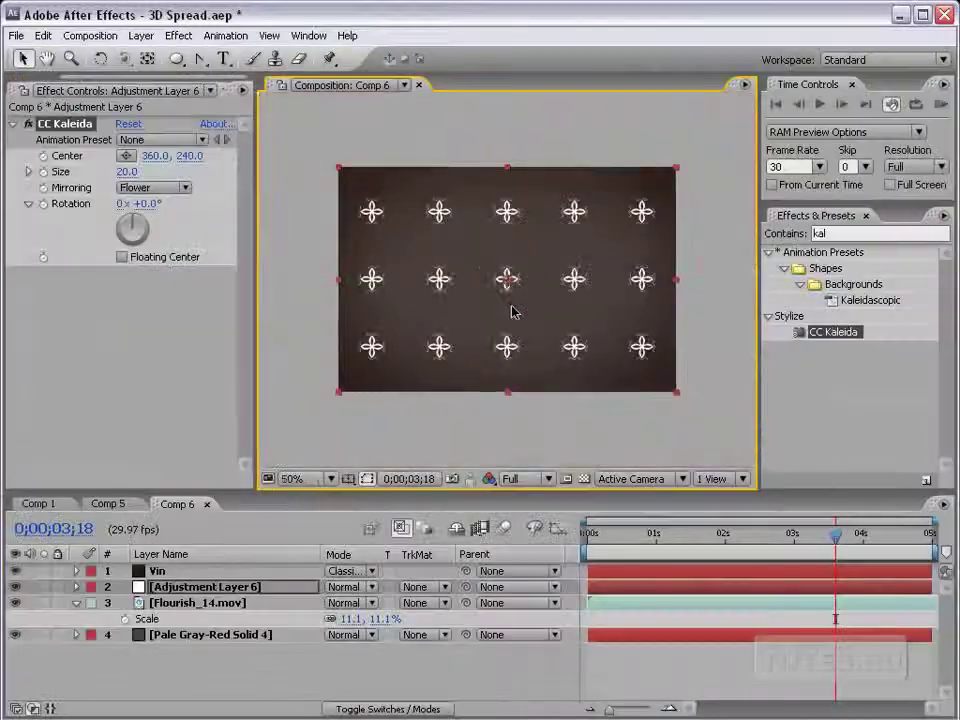
pyautogui.press('.')
# Step: Preview the kaleidoscope by spinning its rotation, resetting to 0°, and scrubbing through time
pyautogui.moveTo(158, 203)
pyautogui.mouseDown()
pyautogui.moveTo(168, 213)
pyautogui.moveTo(153, 215)
pyautogui.moveTo(170, 214)
pyautogui.mouseUp()
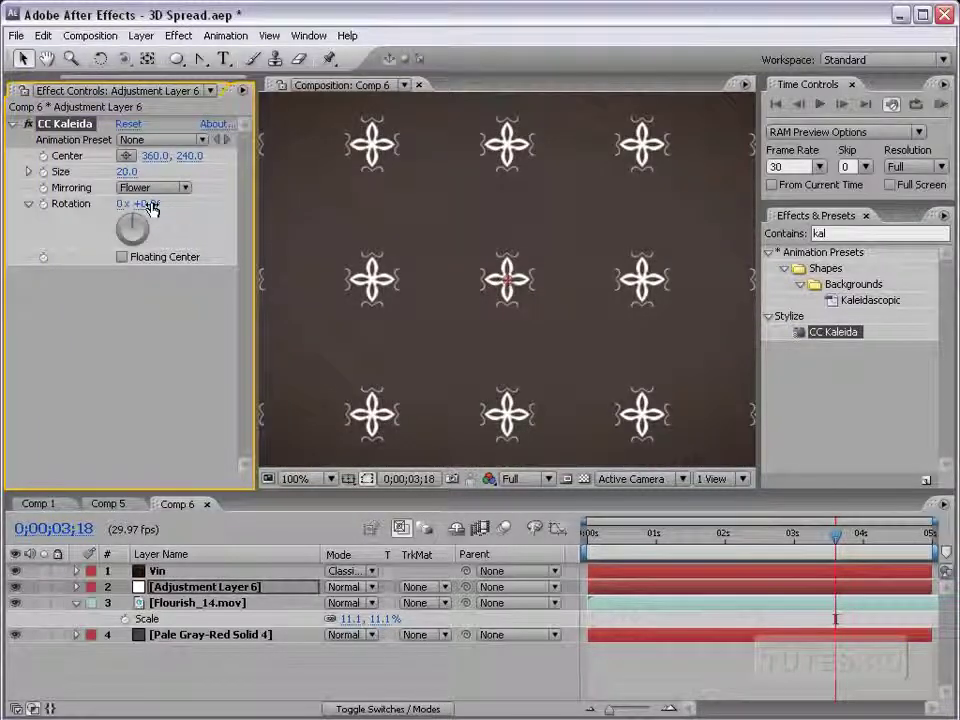
pyautogui.press(',')
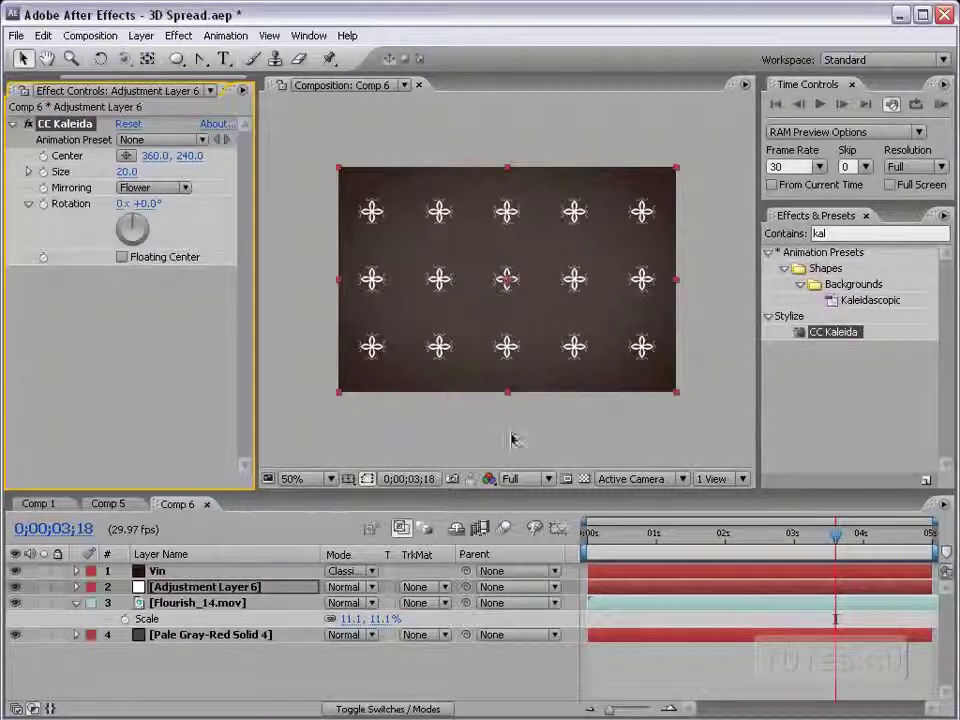
pyautogui.moveTo(757, 551); pyautogui.dragTo(906, 571)
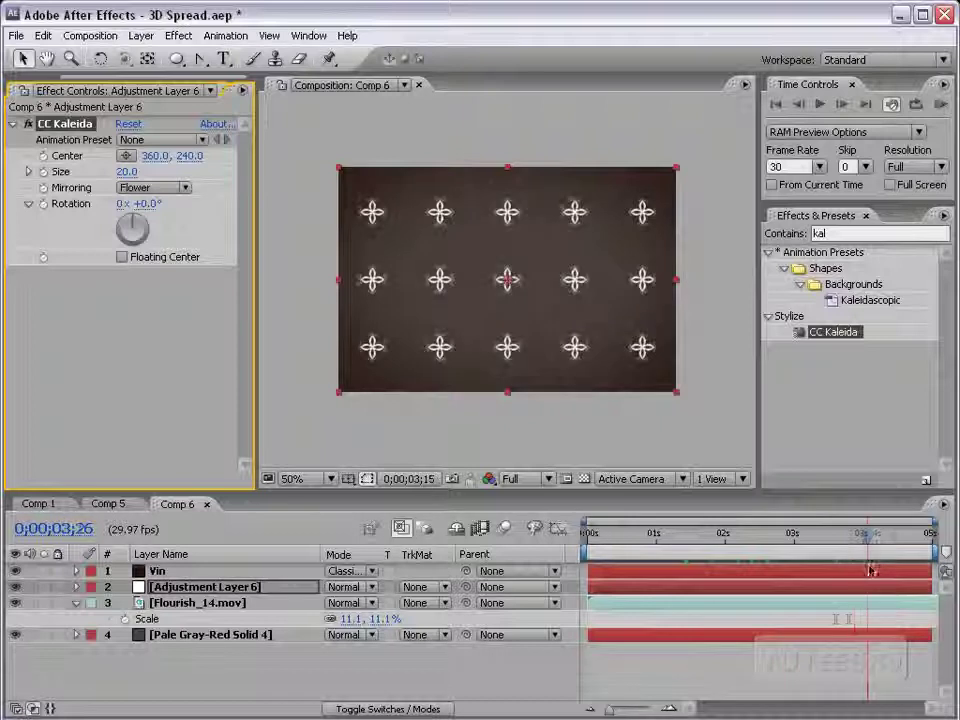
pyautogui.press('.')
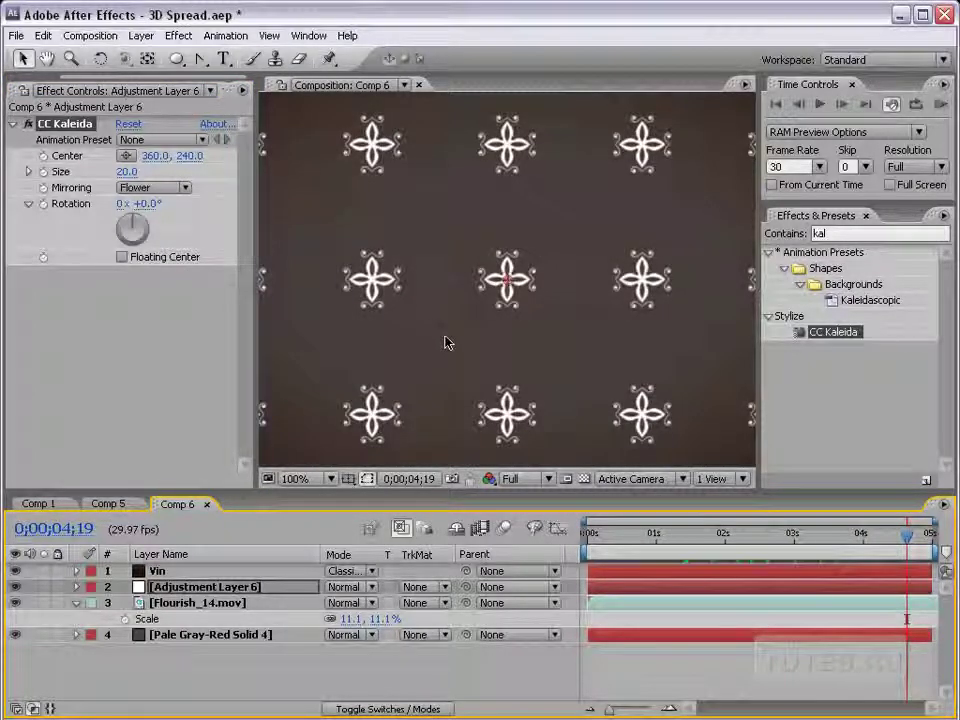
pyautogui.click(166, 188)
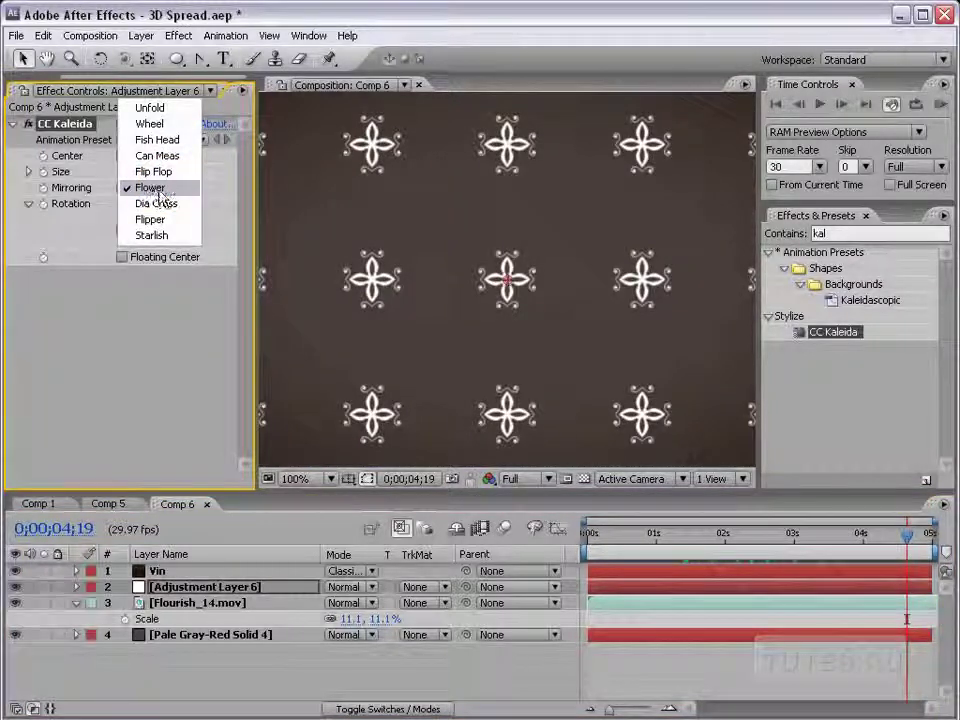
pyautogui.click(152, 188)
pyautogui.click(152, 188)
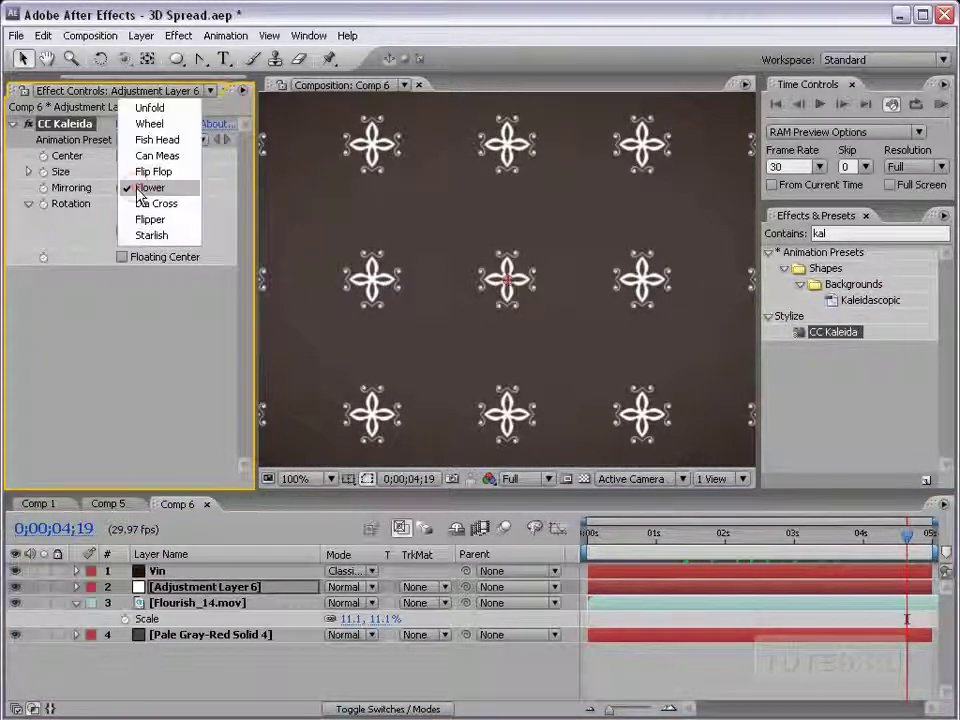
pyautogui.click(150, 106)
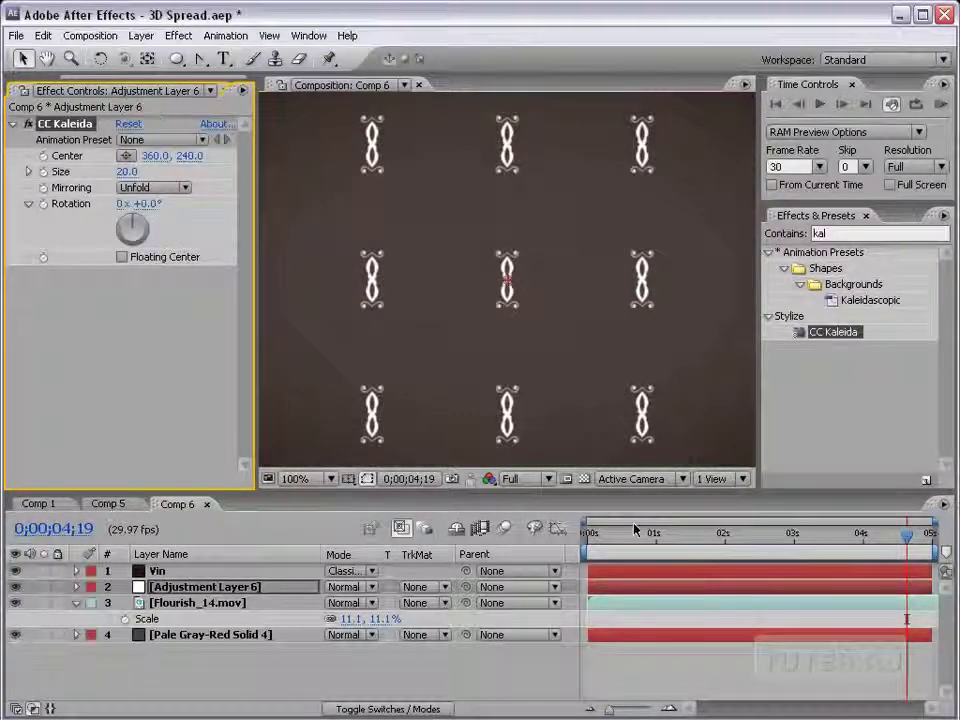
pyautogui.press(',')
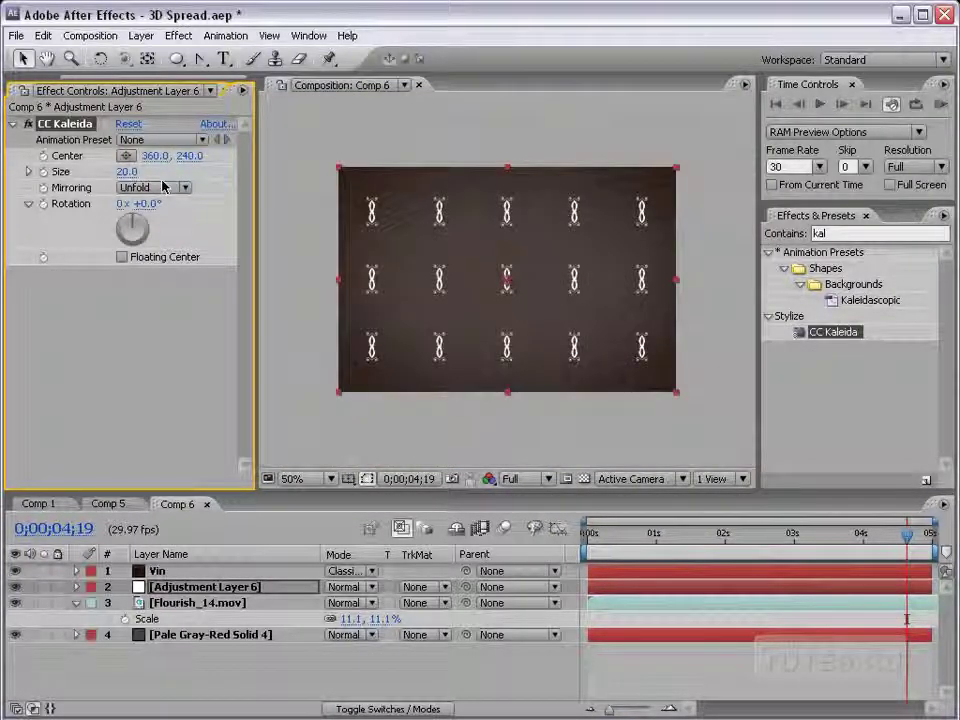
pyautogui.click(163, 187)
pyautogui.press('.')
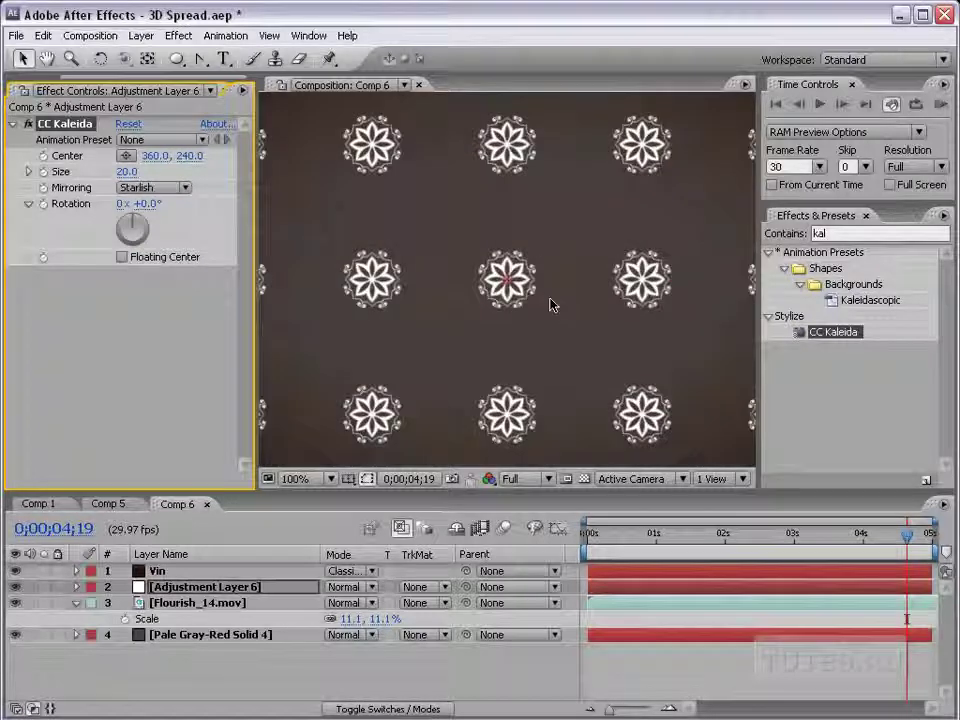
pyautogui.click(140, 187)
pyautogui.click(150, 140)
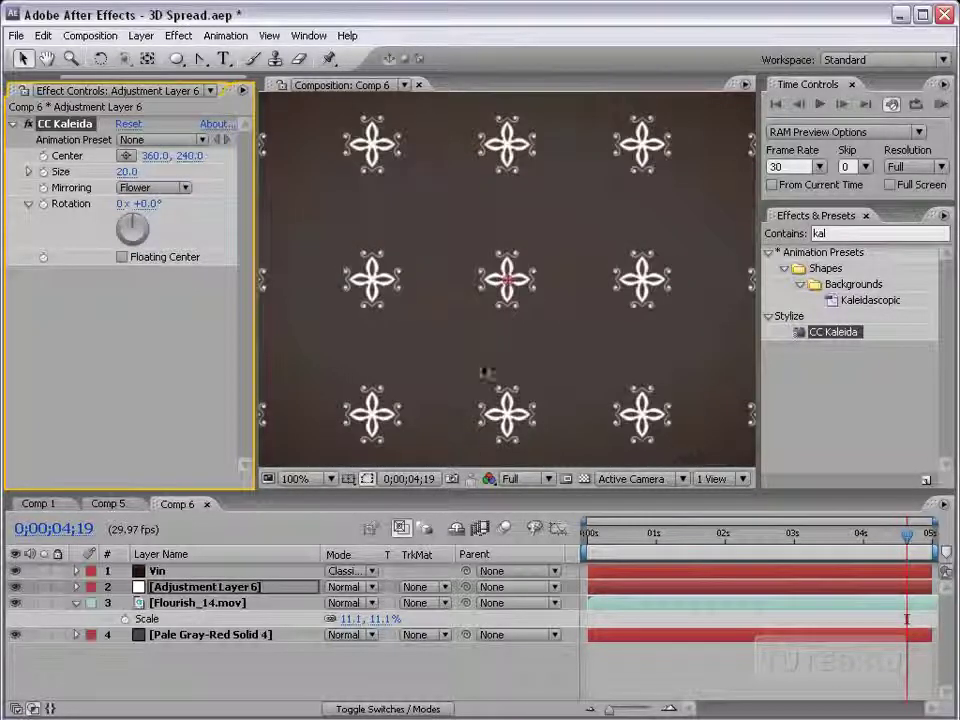
pyautogui.click(220, 603)
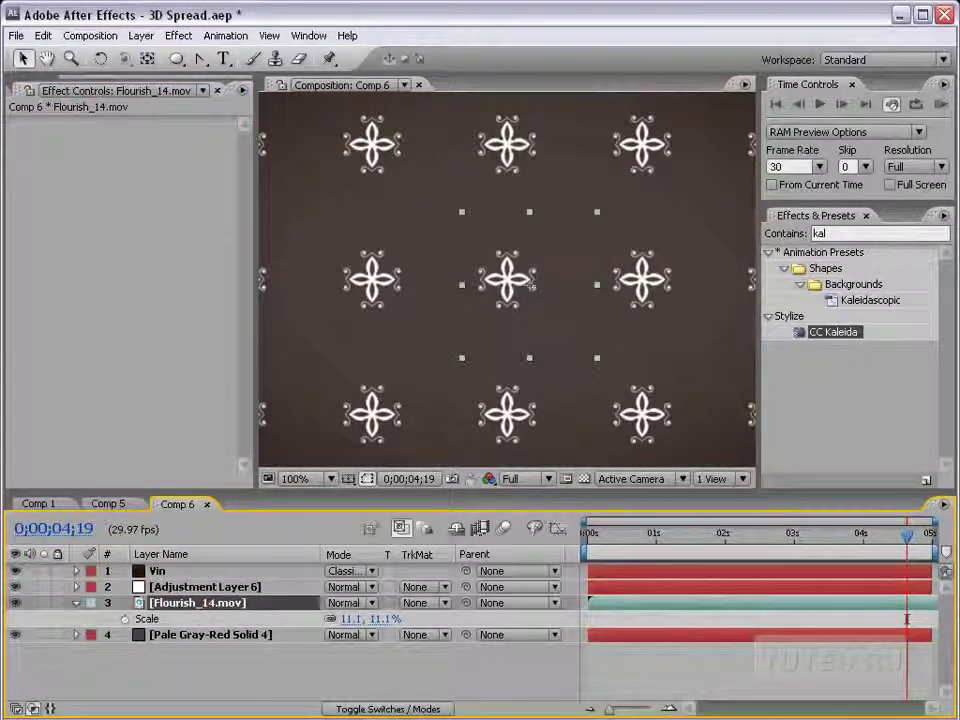
# Step: Toggle Adjustment Layer 6's visibility to compare the kaleidoscope on and off
pyautogui.click(15, 587)
pyautogui.click(15, 587)
pyautogui.click(15, 587)
pyautogui.click(15, 587)
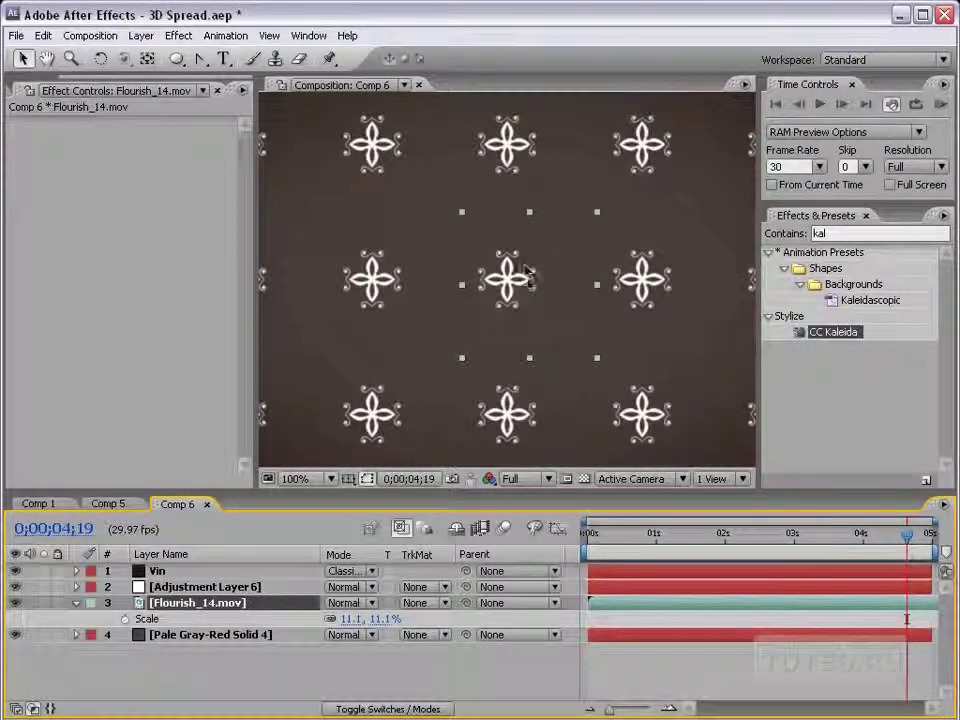
# Step: Drag the flourish in the viewer so the pattern forms dense interlocking rings across the frame
pyautogui.moveTo(543, 309)
pyautogui.mouseDown()
pyautogui.moveTo(497, 254)
pyautogui.moveTo(497, 262)
pyautogui.mouseUp()
pyautogui.press(',')
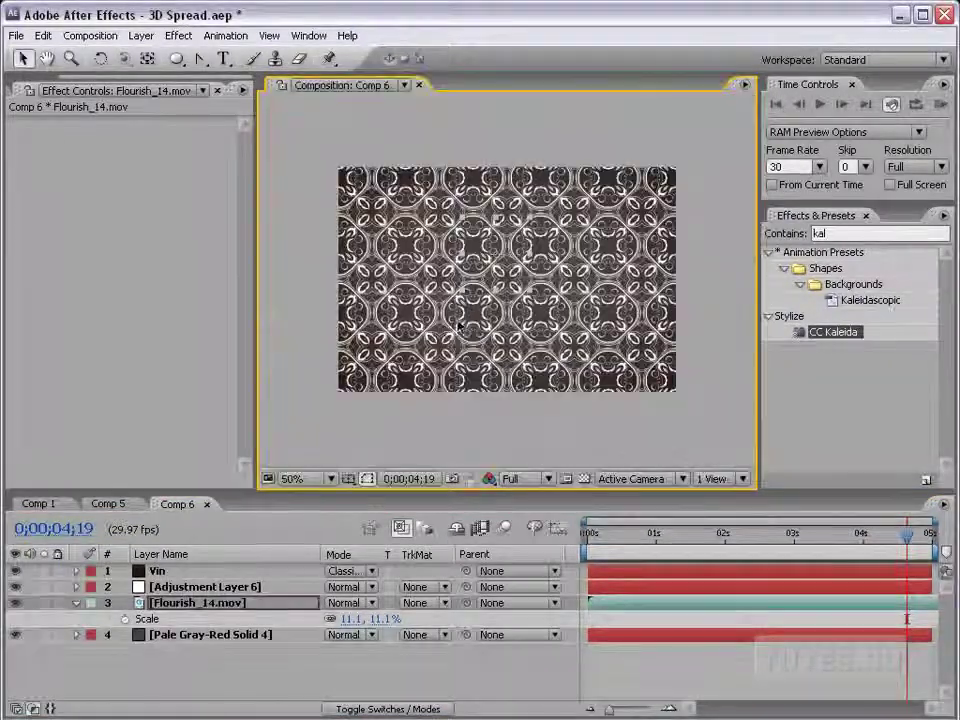
pyautogui.press('`')
pyautogui.press('.')
pyautogui.press('`')
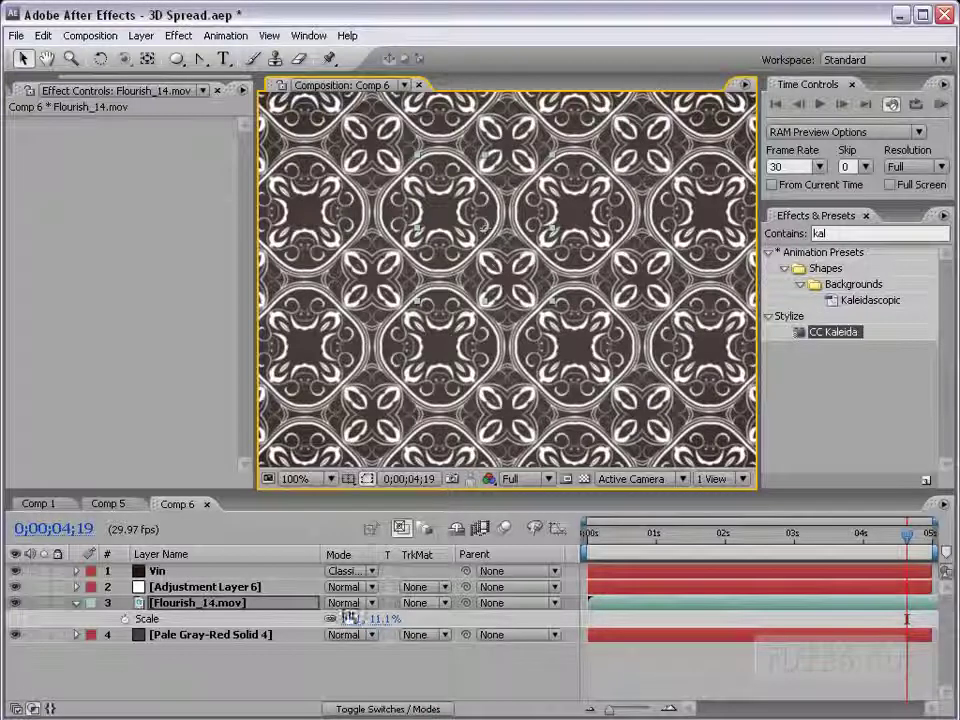
pyautogui.click(353, 606)
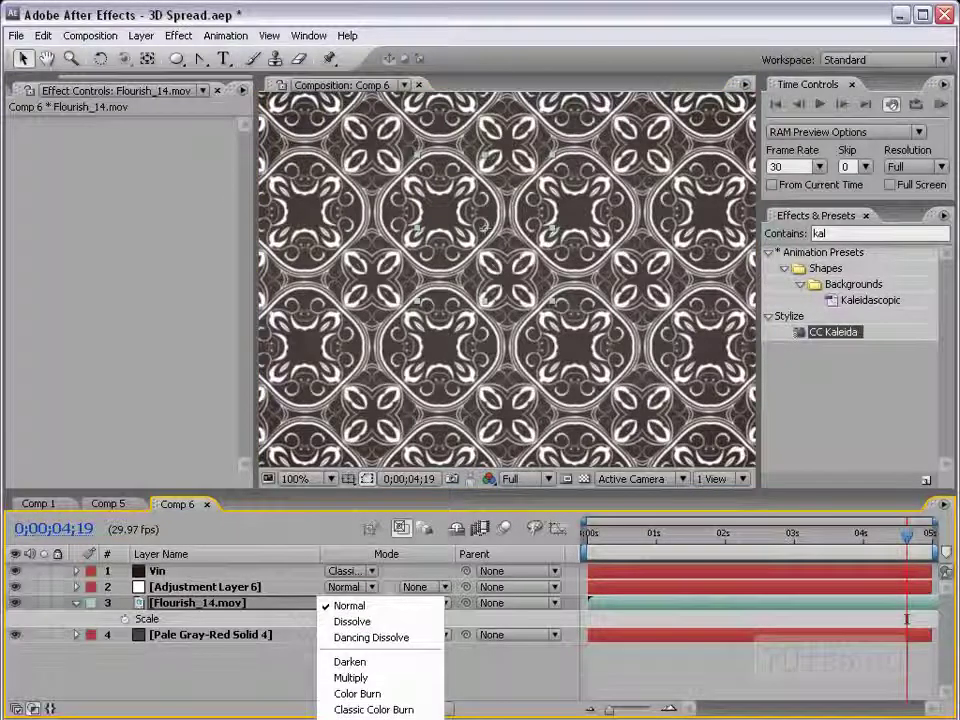
# Step: Set Flourish_14.mov to Overlay blending at 27% opacity
pyautogui.click(368, 618)
pyautogui.click(353, 603)
pyautogui.click(356, 603)
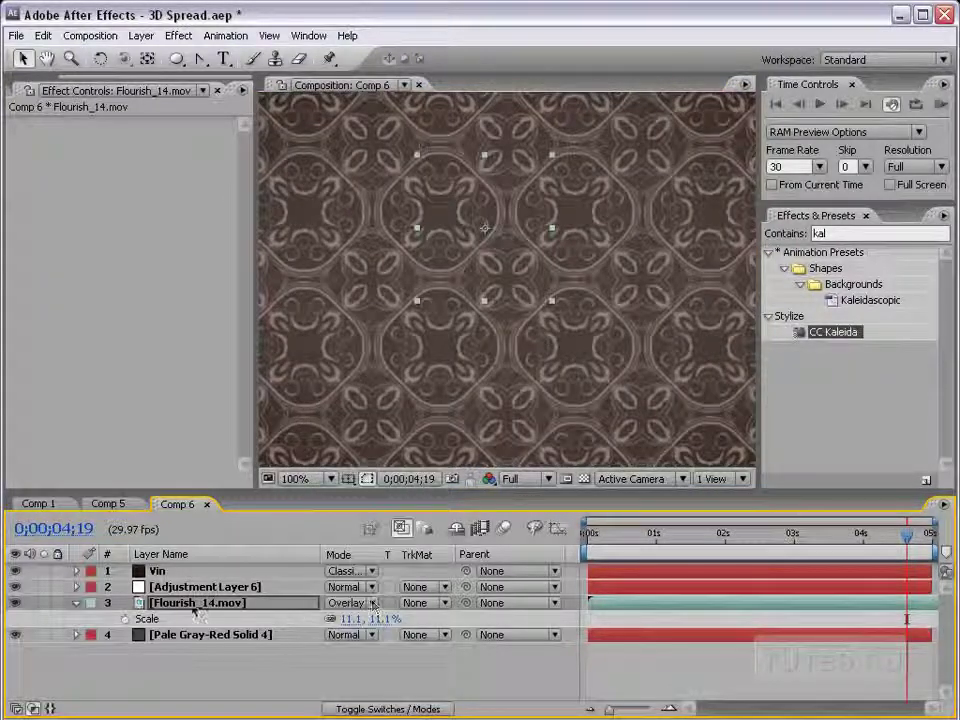
pyautogui.press('t')
pyautogui.moveTo(336, 619)
pyautogui.mouseDown()
pyautogui.moveTo(250, 622)
pyautogui.moveTo(330, 622)
pyautogui.mouseUp()
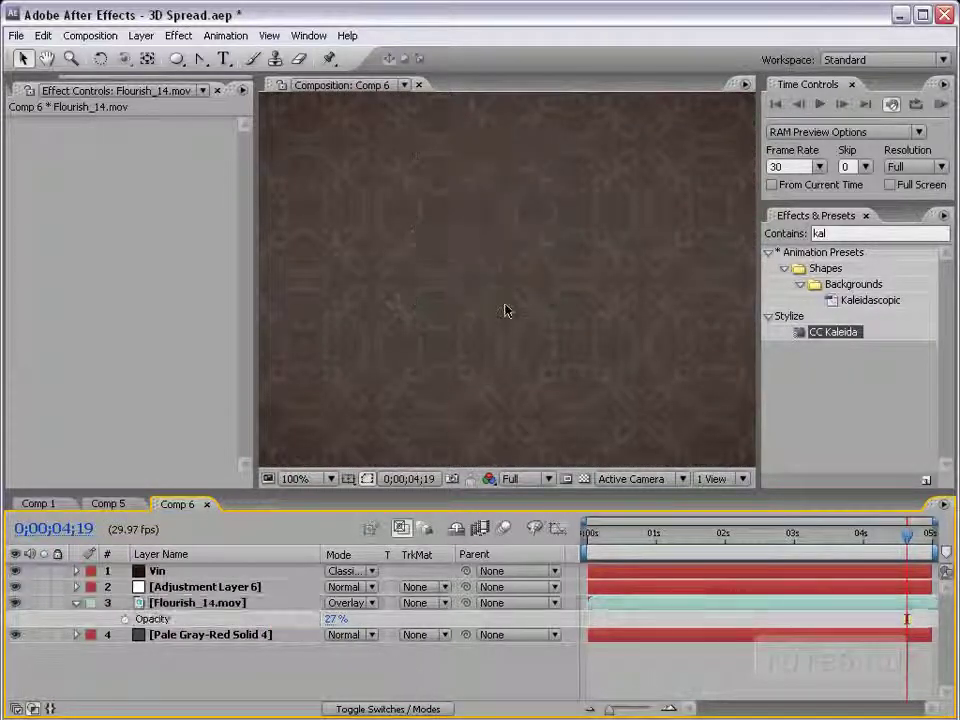
pyautogui.press('`')
pyautogui.press('`')
pyautogui.click(357, 603)
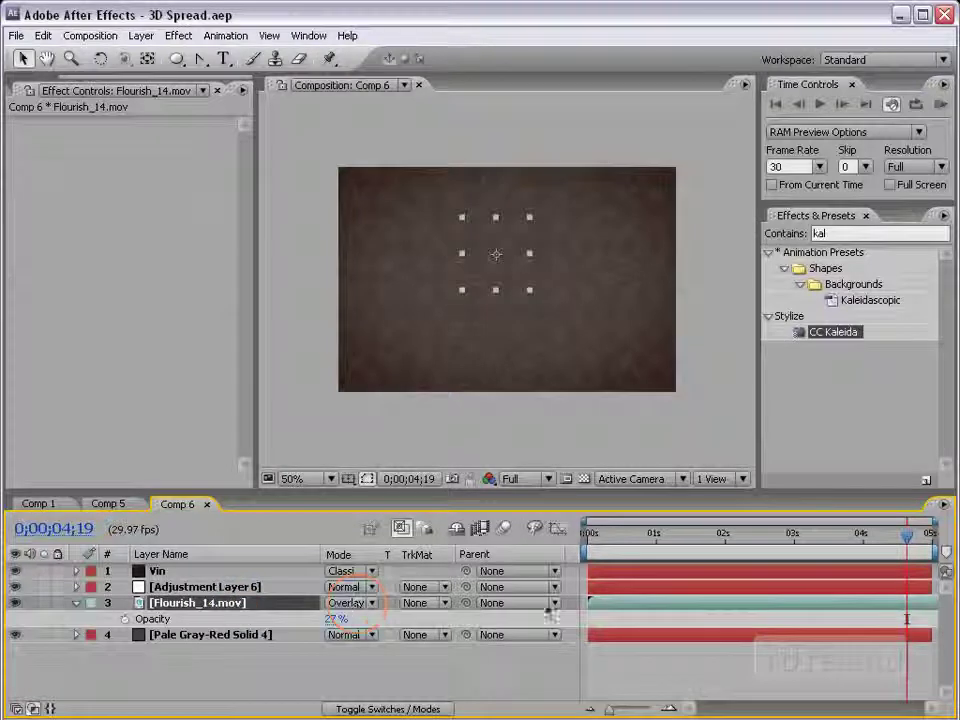
# Step: Slide the flourish layer to begin at 0s and preview it between 1 and 3 seconds
pyautogui.moveTo(855, 610); pyautogui.dragTo(760, 608)
pyautogui.moveTo(612, 606); pyautogui.dragTo(433, 615)
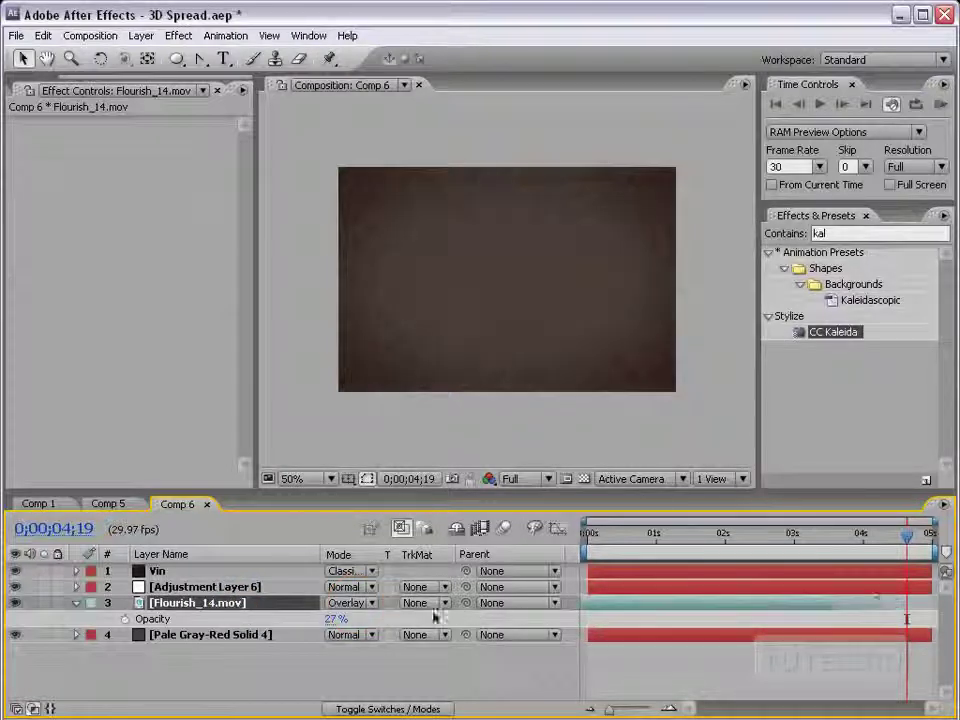
pyautogui.moveTo(620, 538); pyautogui.dragTo(806, 538)
pyautogui.moveTo(729, 568); pyautogui.dragTo(671, 545)
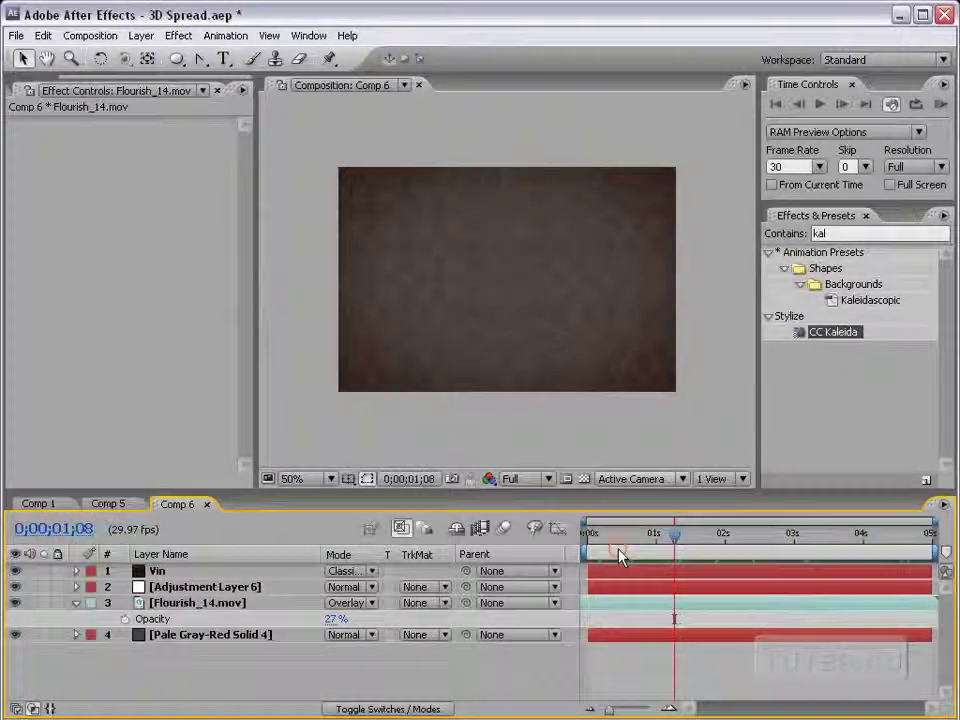
pyautogui.press('`')
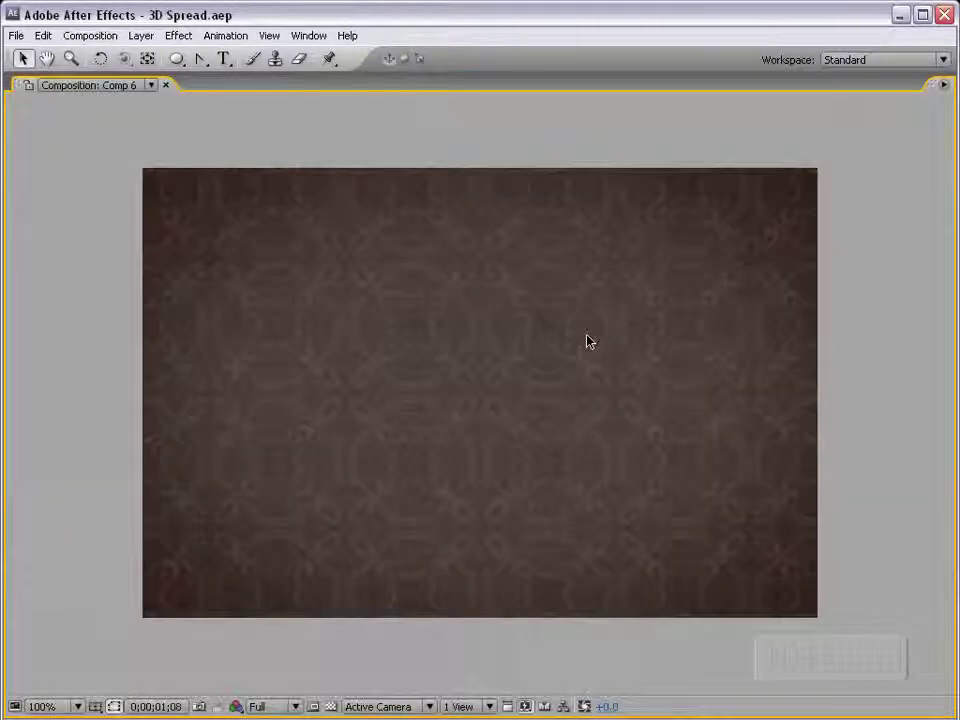
pyautogui.press('`')
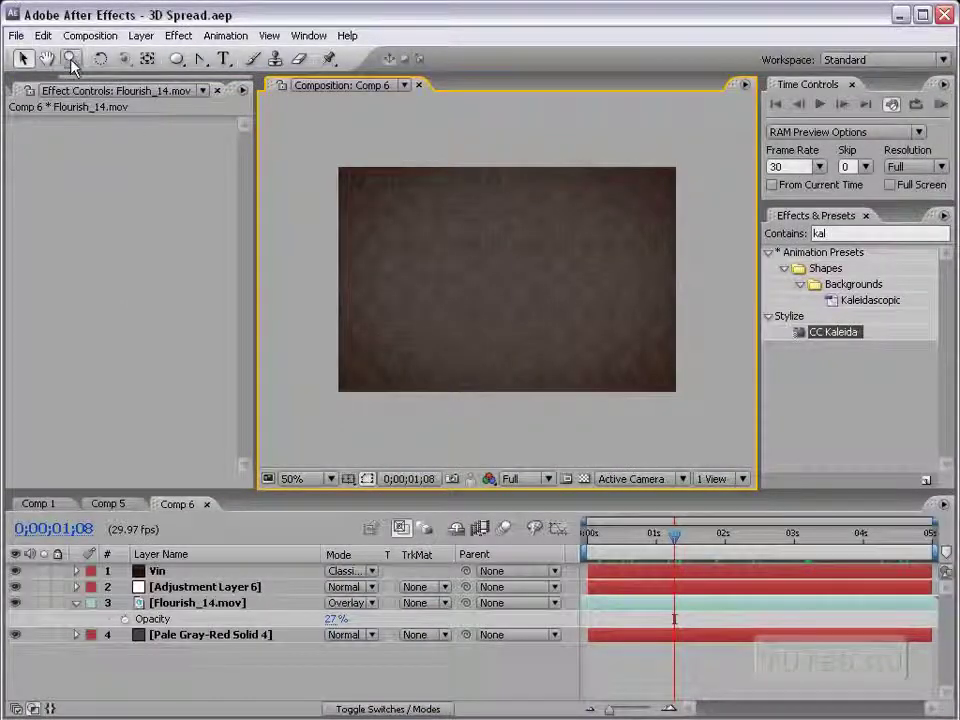
# Step: Create a full-frame 000000 black solid, Black Solid 5, at the top of Comp 6
pyautogui.click(140, 35)
pyautogui.moveTo(150, 55)
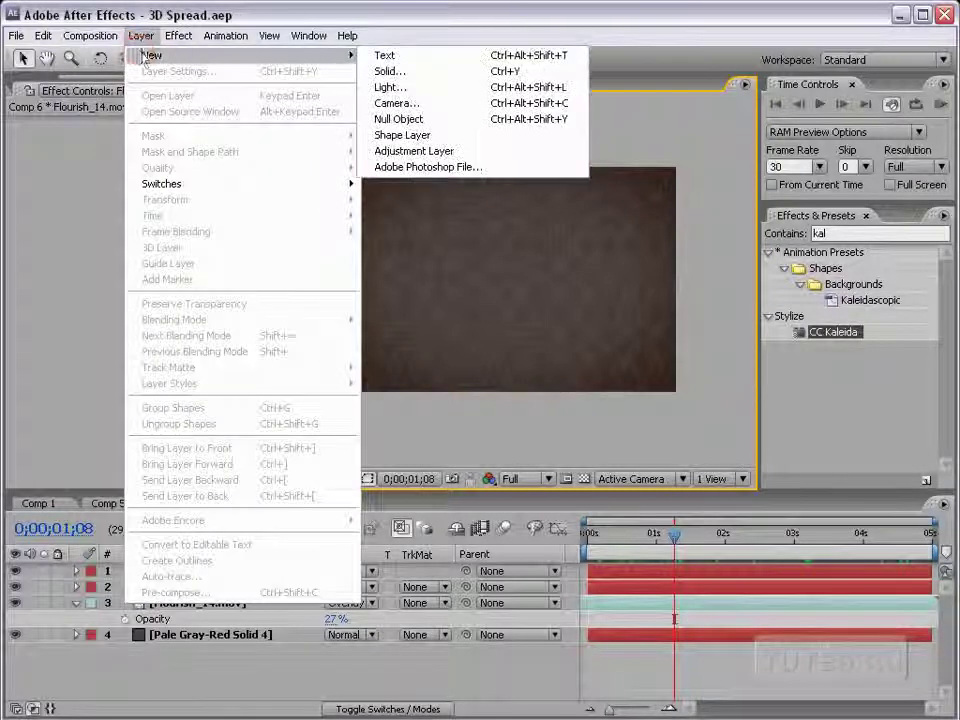
pyautogui.click(398, 71)
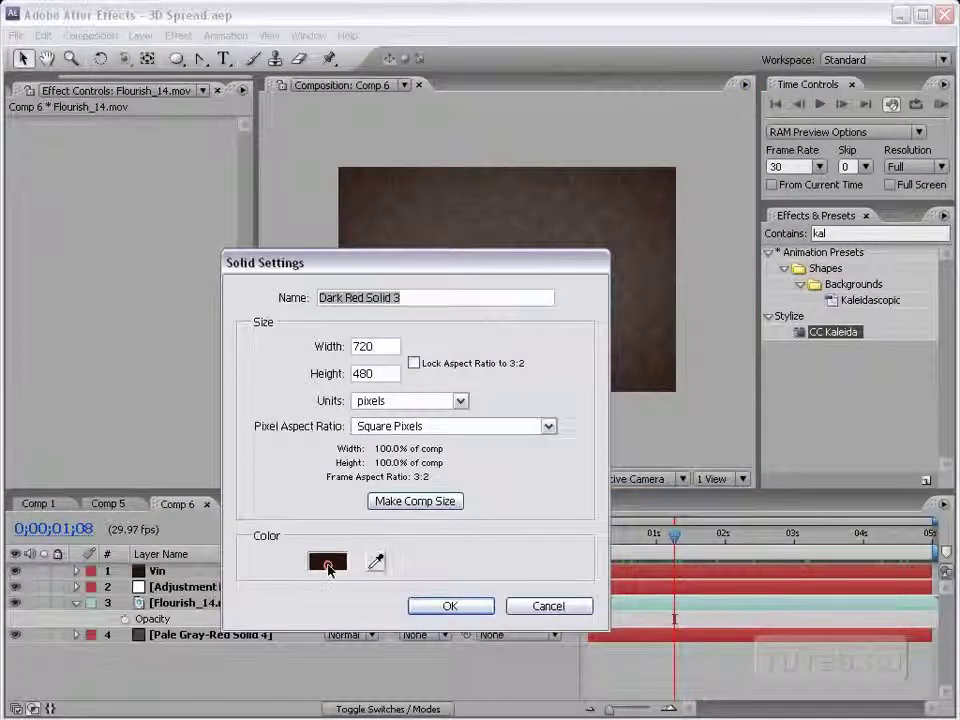
pyautogui.click(329, 565)
pyautogui.moveTo(564, 525); pyautogui.dragTo(628, 568)
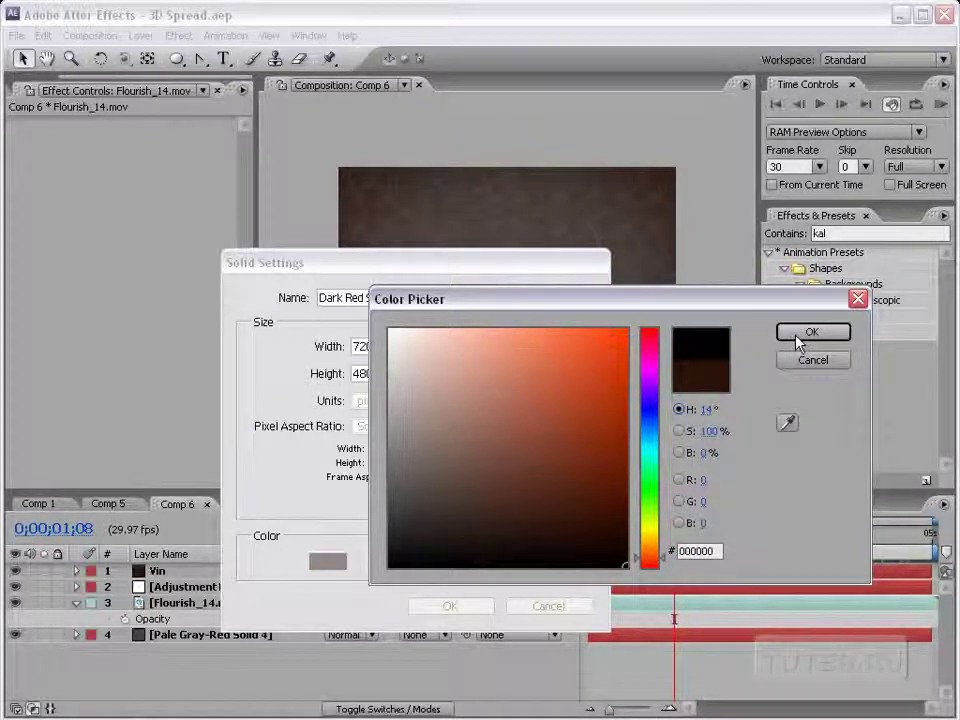
pyautogui.click(811, 332)
pyautogui.click(450, 606)
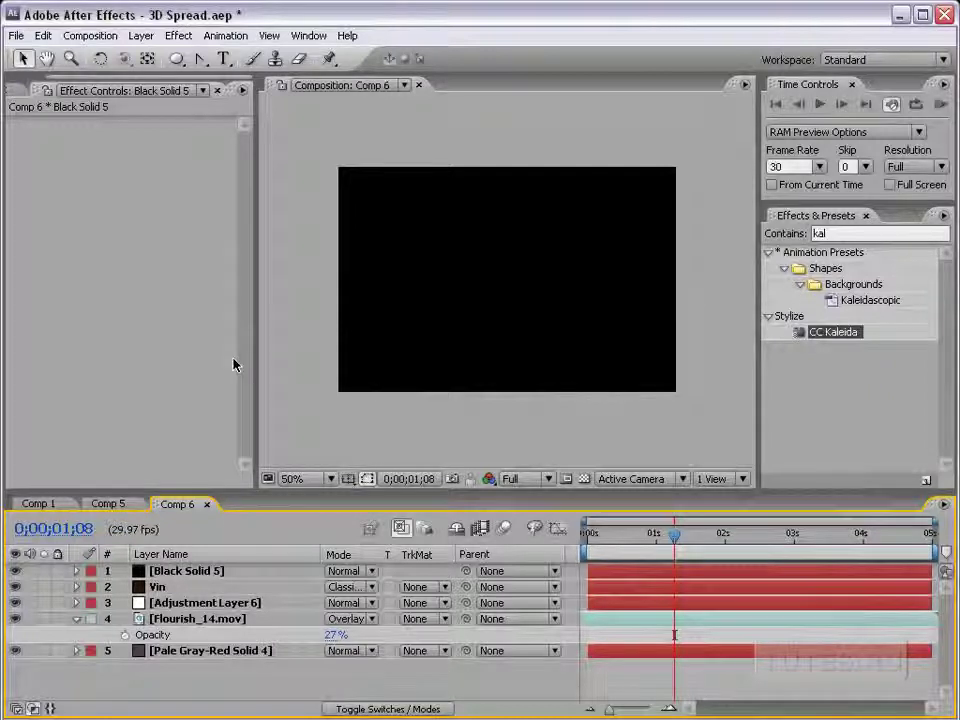
pyautogui.click(499, 276)
pyautogui.scroll(2, 502, 277)
pyautogui.scroll(-2, 499, 276)
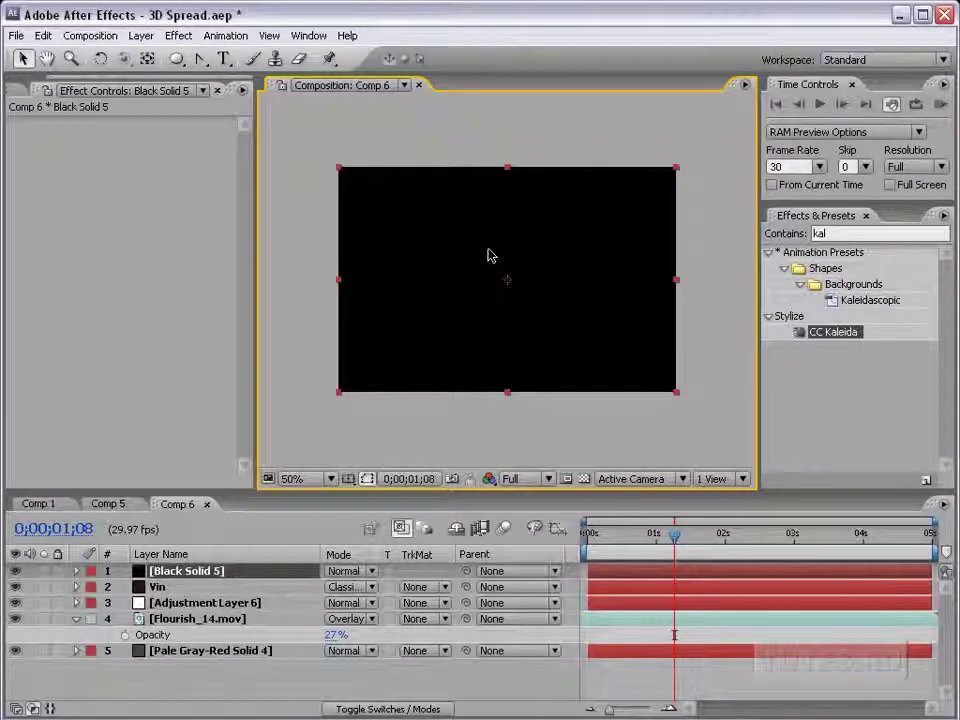
# Step: Preview the comp, then draw a closed freeform mask on Black Solid 5 forming a central rounded plate
pyautogui.press('KP_0')
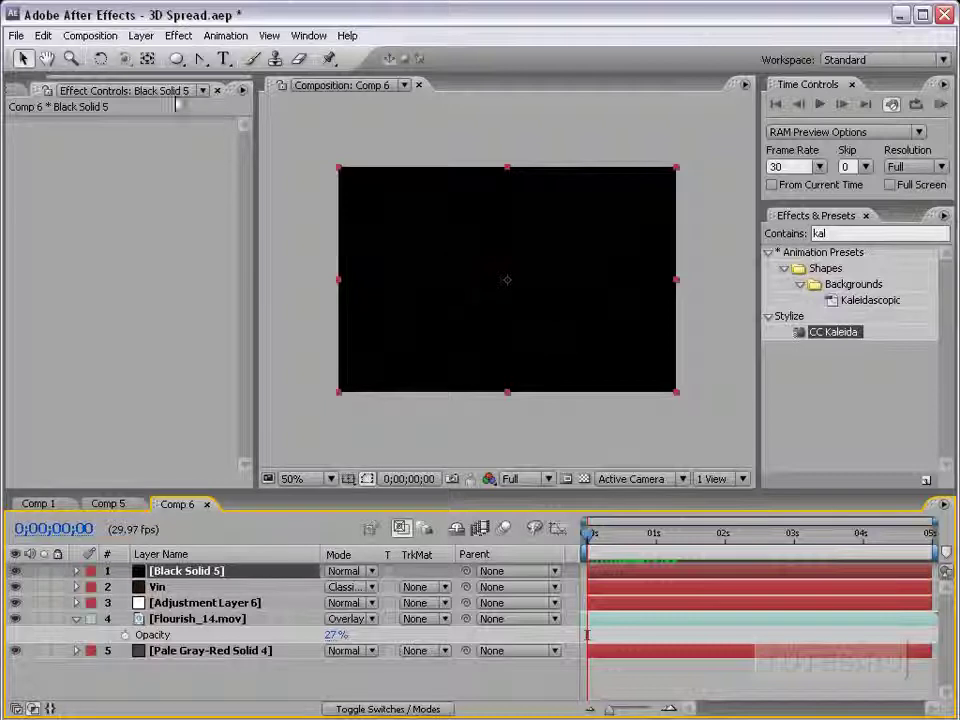
pyautogui.moveTo(207, 62); pyautogui.dragTo(268, 64)
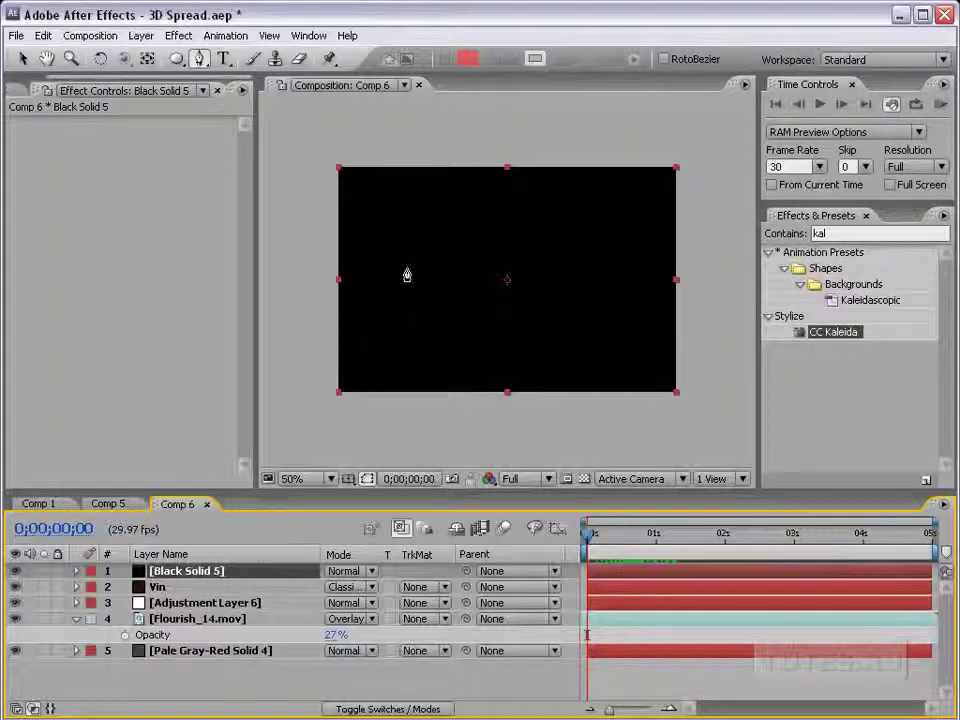
pyautogui.press('`')
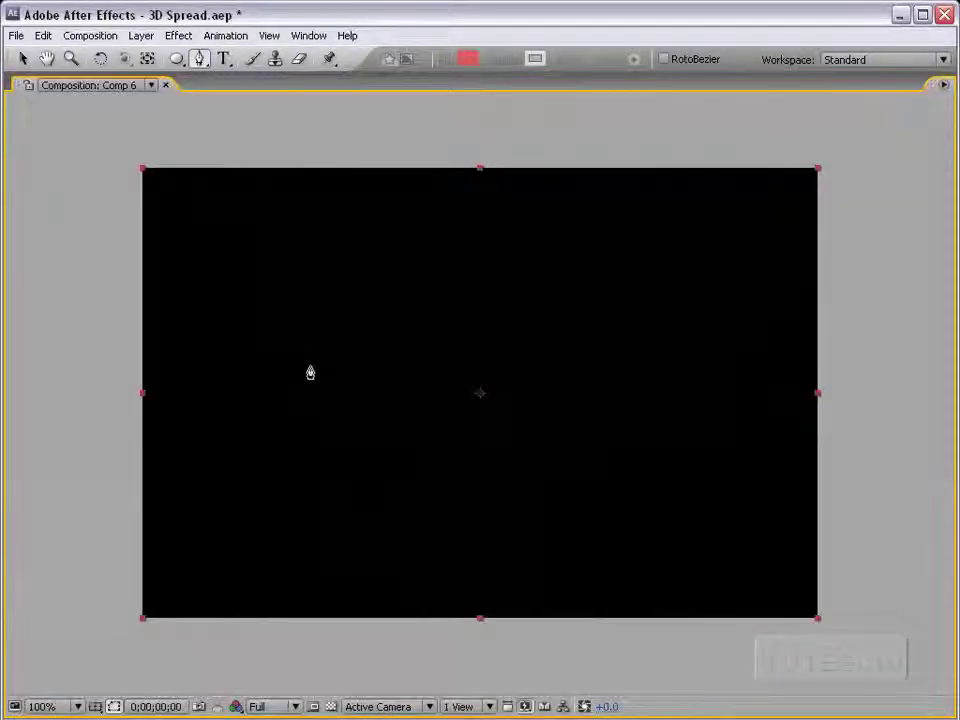
pyautogui.click(305, 363)
pyautogui.moveTo(322, 345); pyautogui.dragTo(345, 342)
pyautogui.click(613, 347)
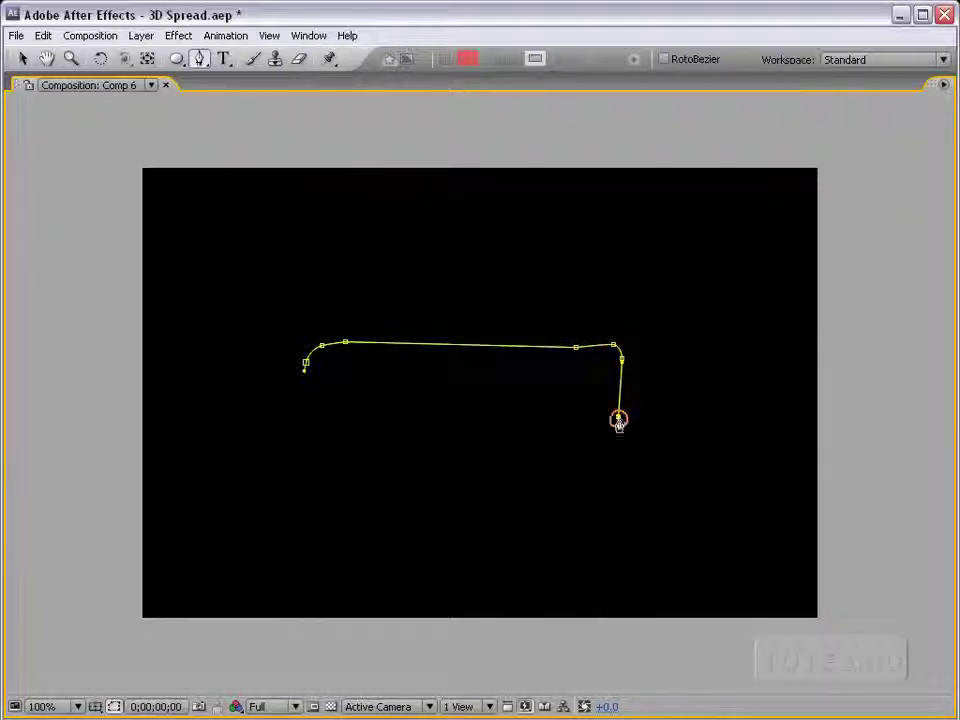
pyautogui.moveTo(331, 435); pyautogui.dragTo(306, 428)
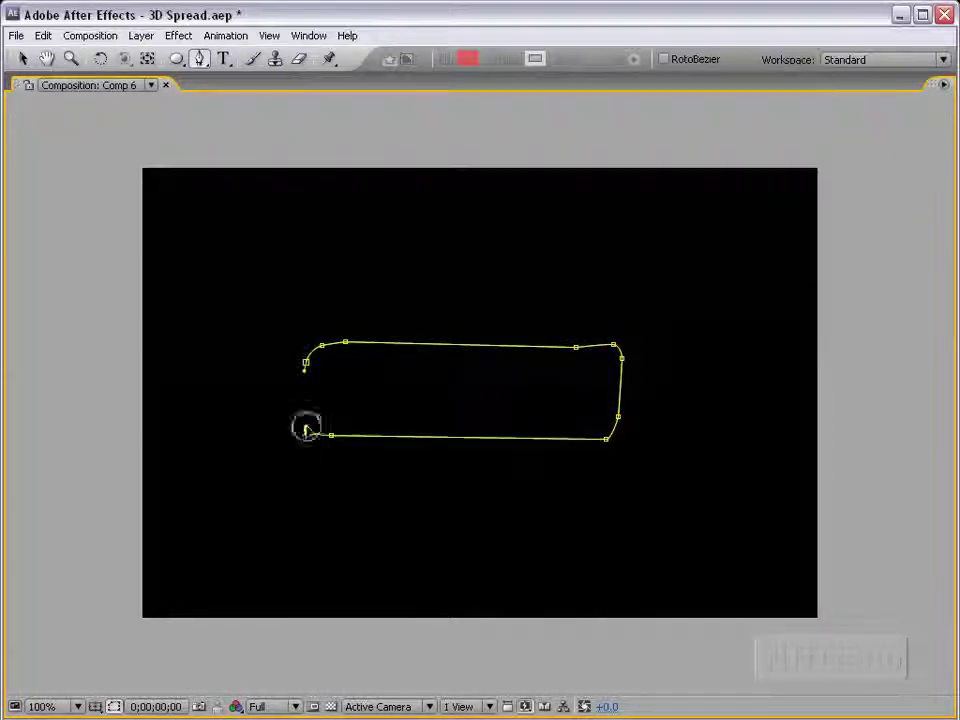
pyautogui.click(306, 364)
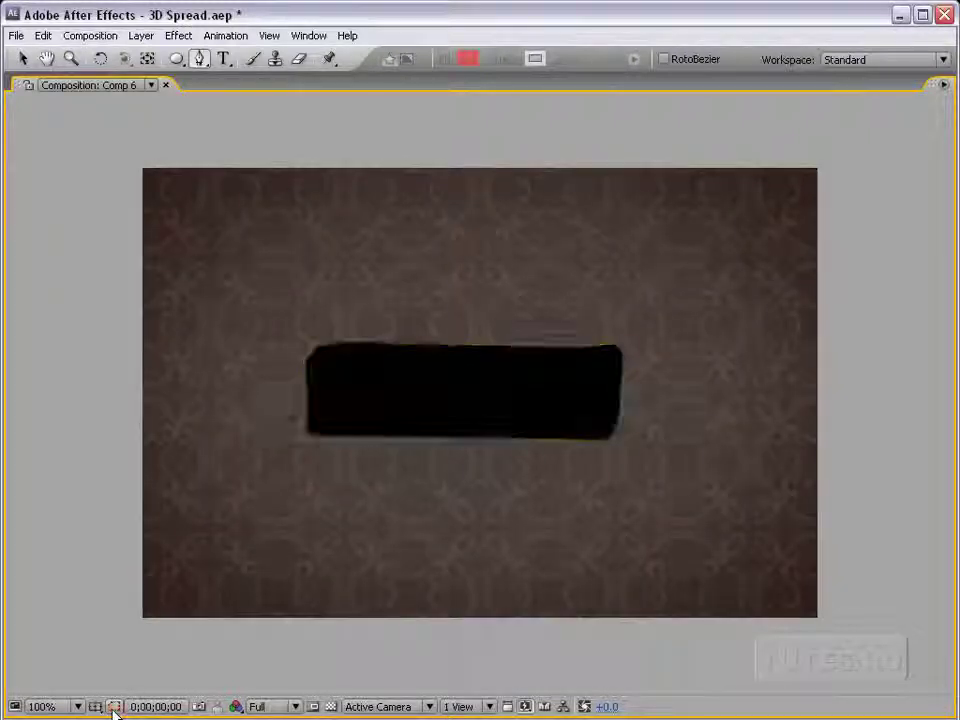
pyautogui.press('`')
pyautogui.press('v')
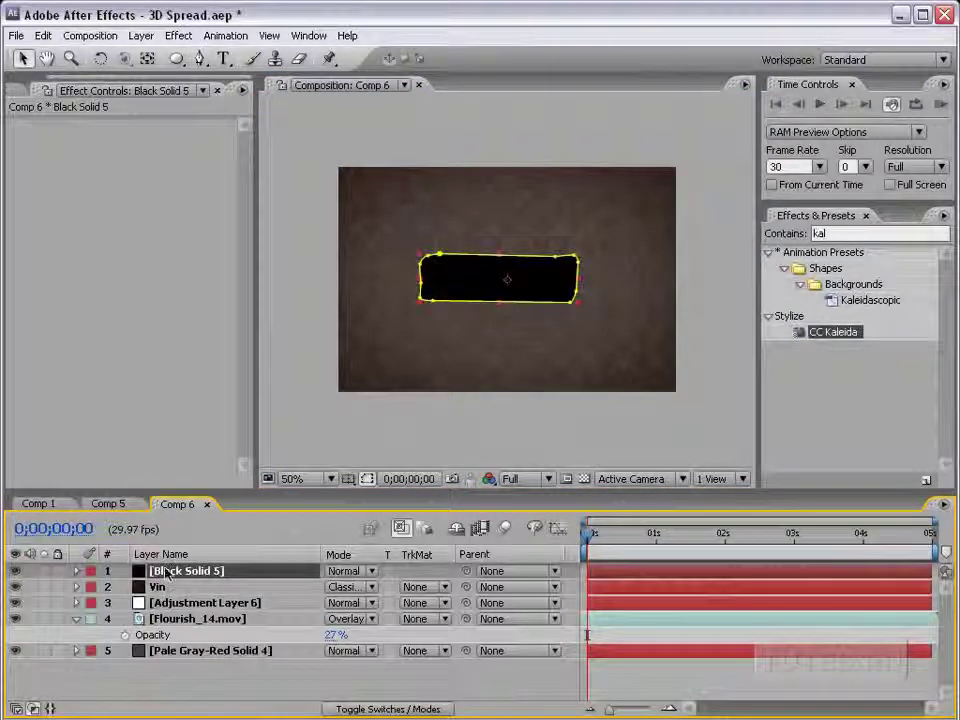
# Step: Delete Mask 1 and draw a rounded-rectangle mask at the centre of Black Solid 5
pyautogui.press('m')
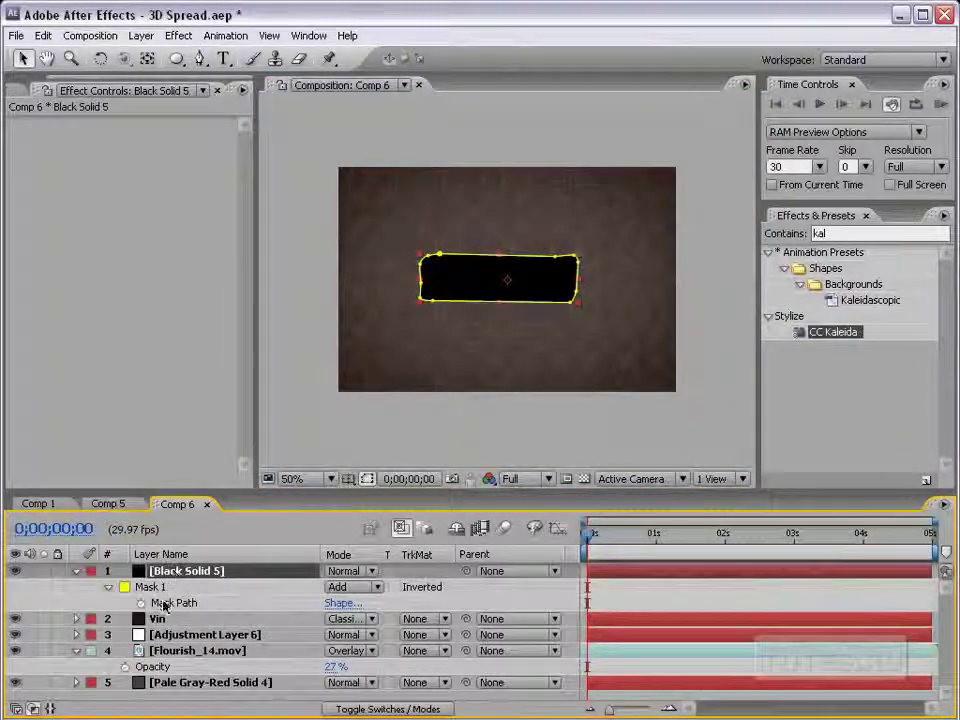
pyautogui.press('Delete')
pyautogui.moveTo(177, 58); pyautogui.dragTo(183, 95)
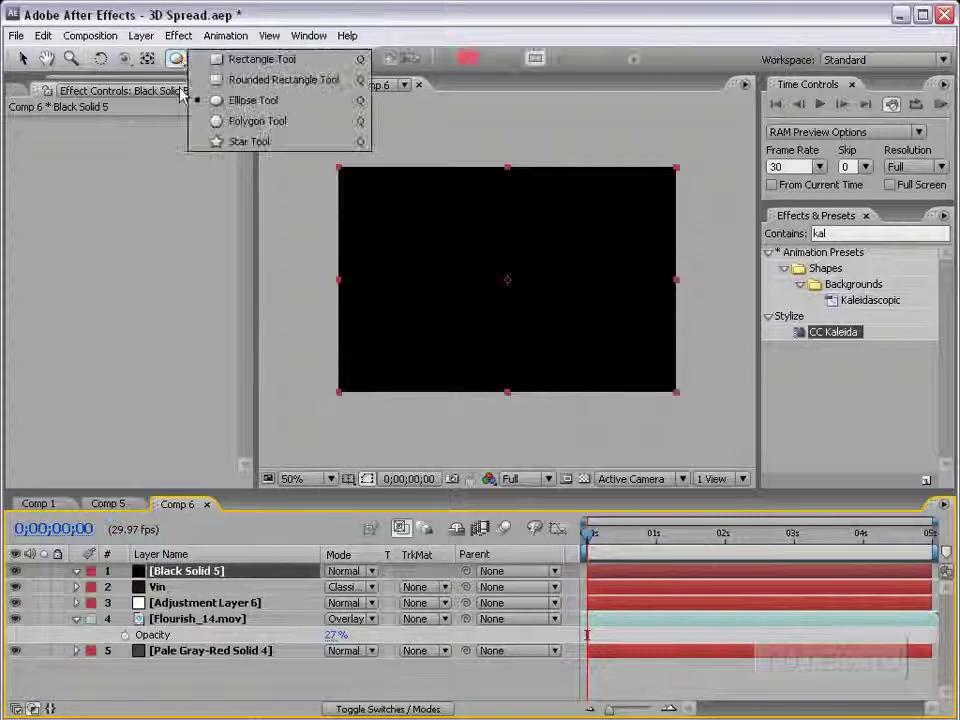
pyautogui.click(272, 80)
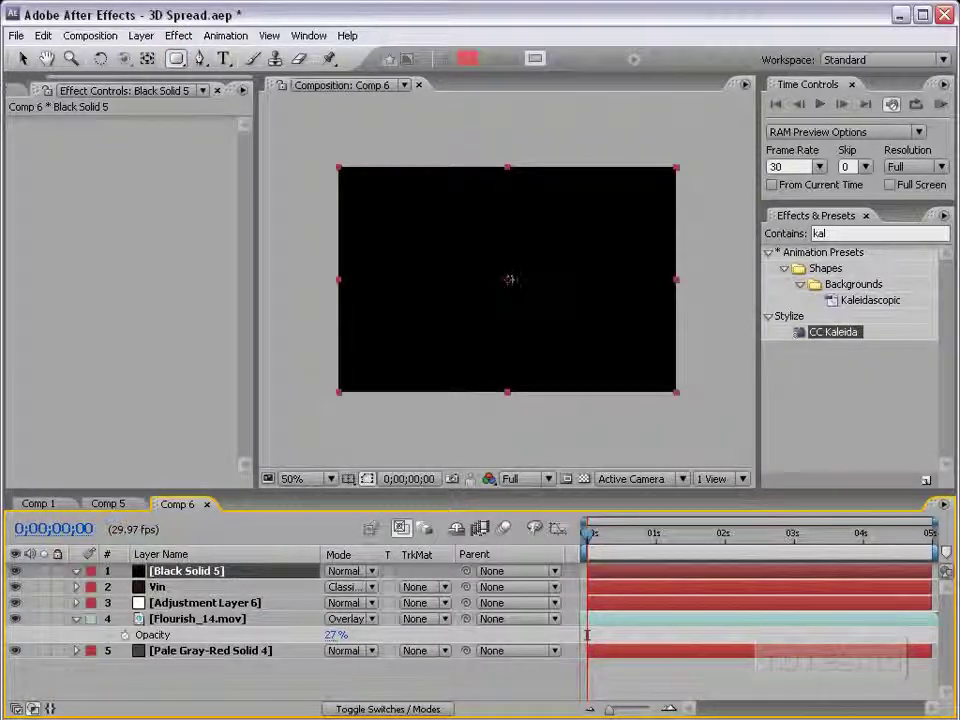
pyautogui.moveTo(507, 280)
pyautogui.mouseDown()
pyautogui.moveTo(596, 313)
pyautogui.moveTo(591, 299)
pyautogui.mouseUp()
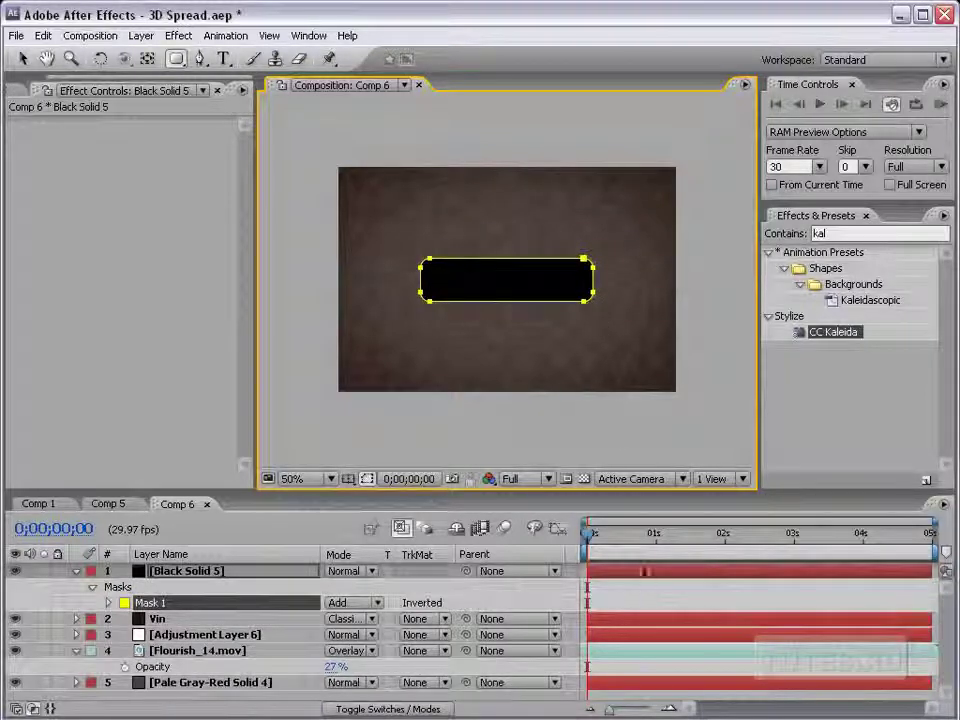
pyautogui.click(603, 452)
# Step: Save 3D Spread.aep and collapse the solid's mask and the pattern layer's opacity properties
pyautogui.press('`')
pyautogui.press('/')
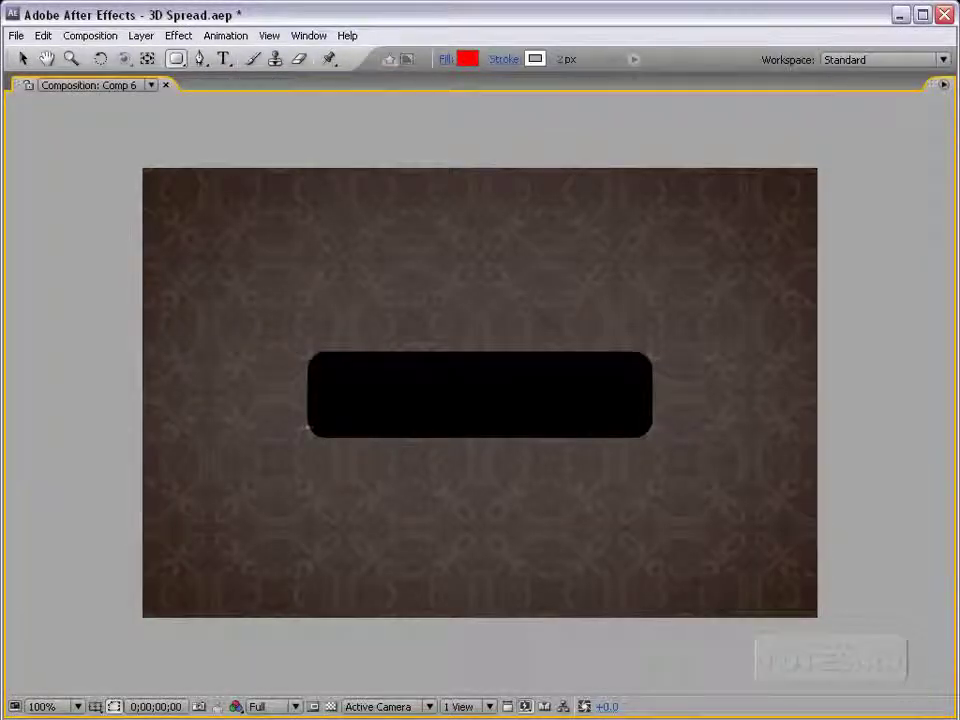
pyautogui.press('`')
pyautogui.press(',')
pyautogui.press('v')
pyautogui.hotkey('ctrl', 's')
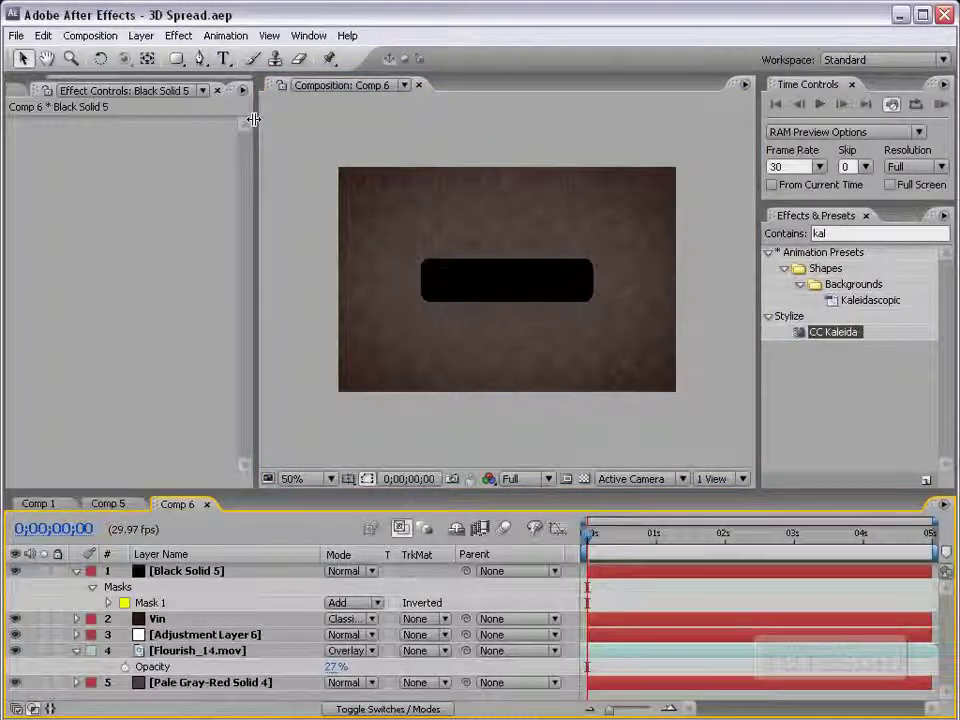
pyautogui.click(77, 571)
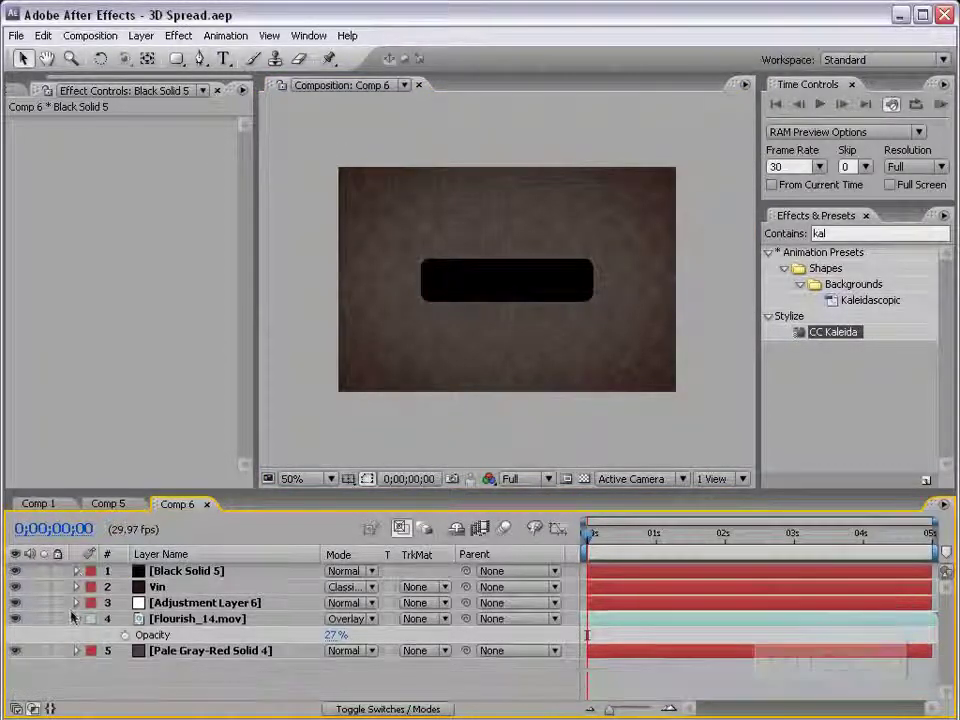
pyautogui.click(76, 618)
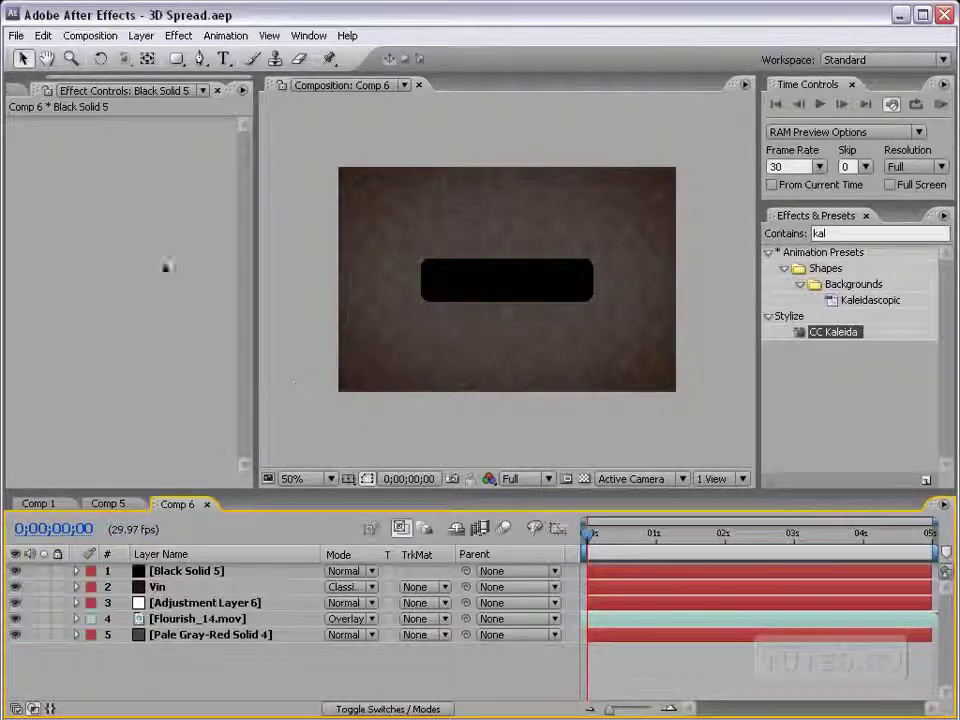
# Step: Add Flourish_06.mov over the black plate, scale it to 37%, and move time to 0;00;00;27
pyautogui.click(37, 90)
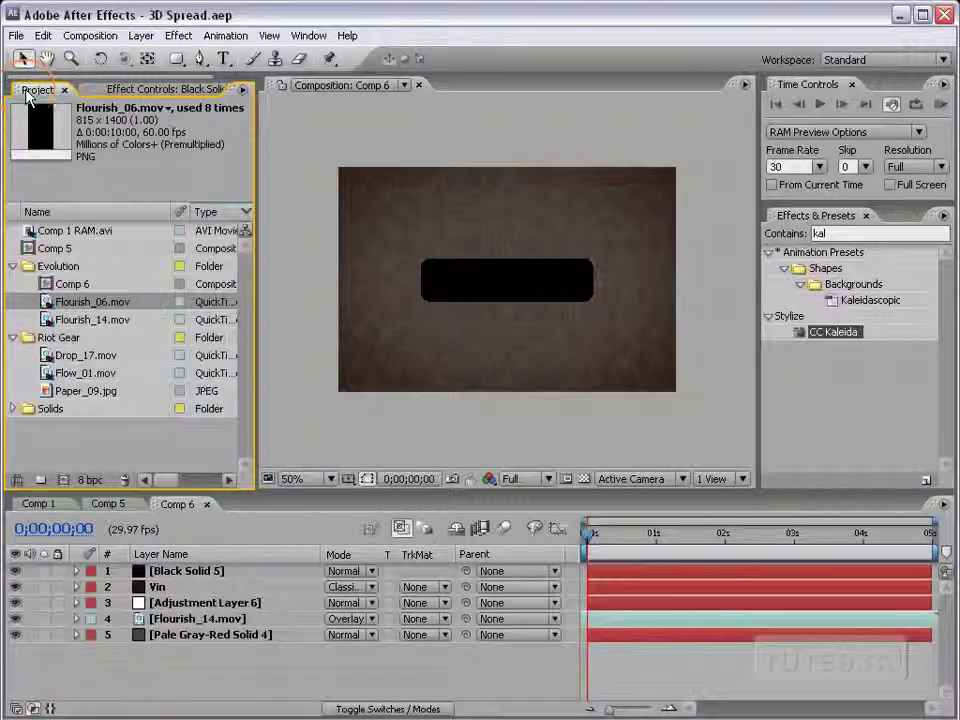
pyautogui.click(66, 319)
pyautogui.click(54, 304)
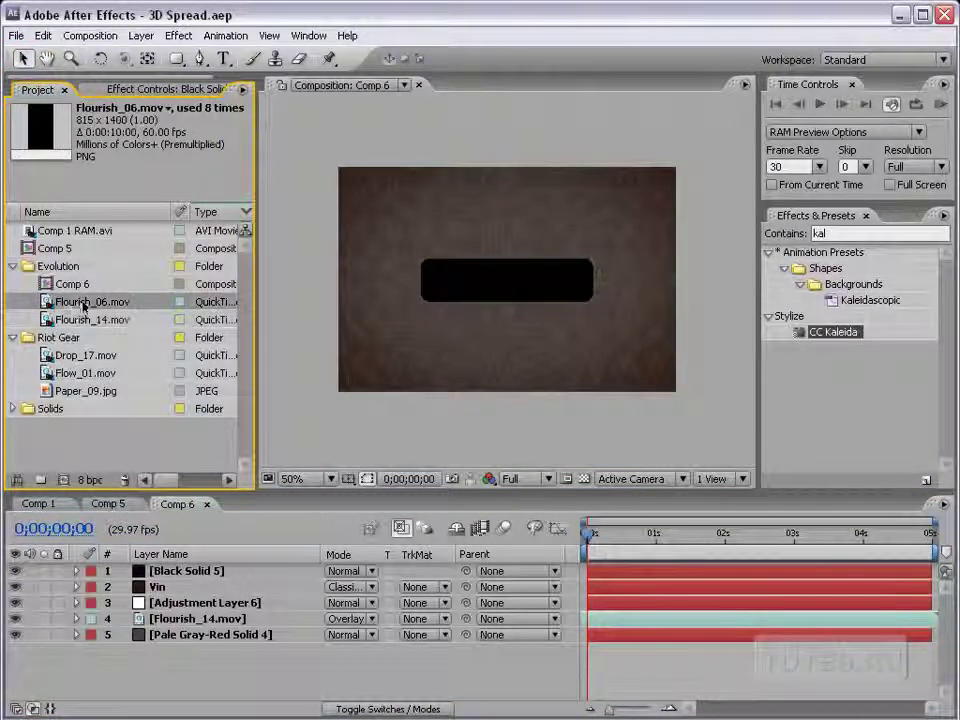
pyautogui.moveTo(47, 308); pyautogui.dragTo(497, 285)
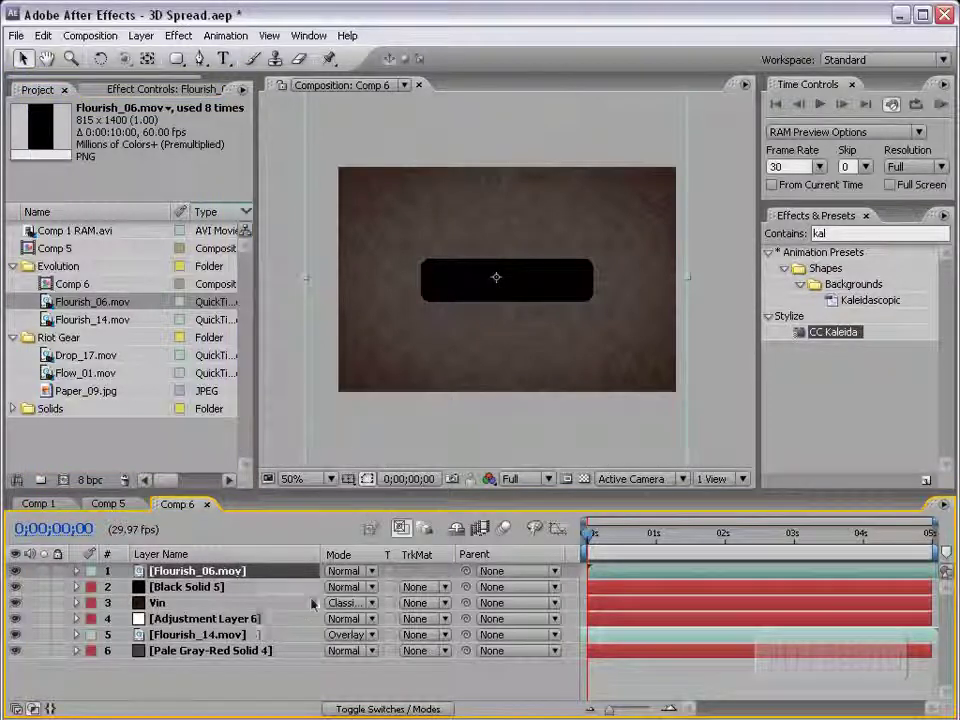
pyautogui.press('s')
pyautogui.moveTo(355, 587); pyautogui.dragTo(331, 587)
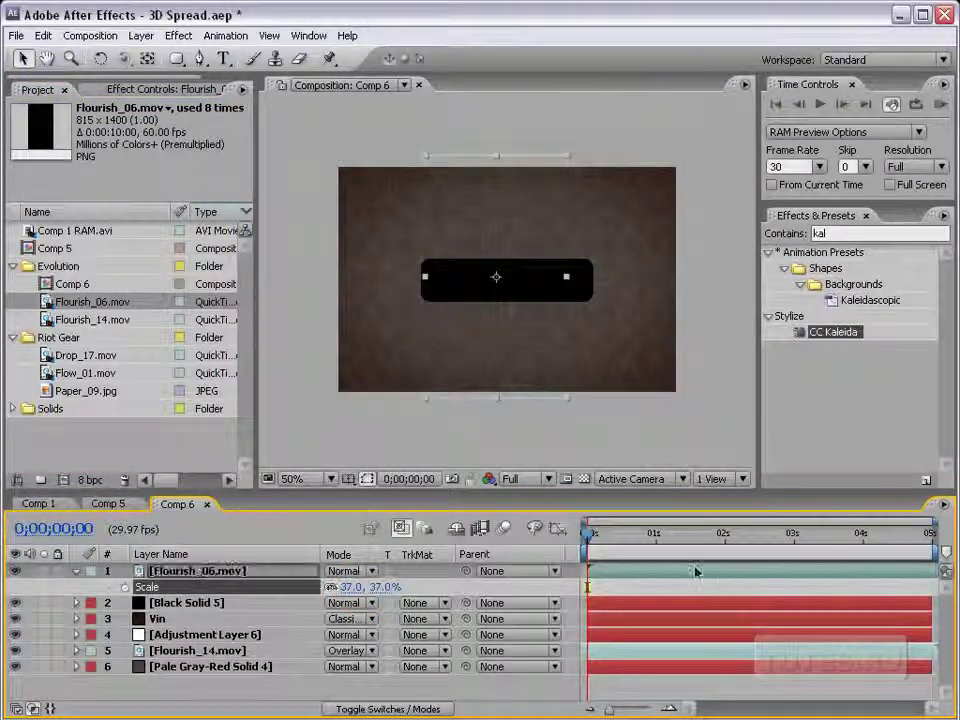
pyautogui.moveTo(589, 533)
pyautogui.mouseDown()
pyautogui.moveTo(661, 547)
pyautogui.moveTo(766, 540)
pyautogui.mouseUp()
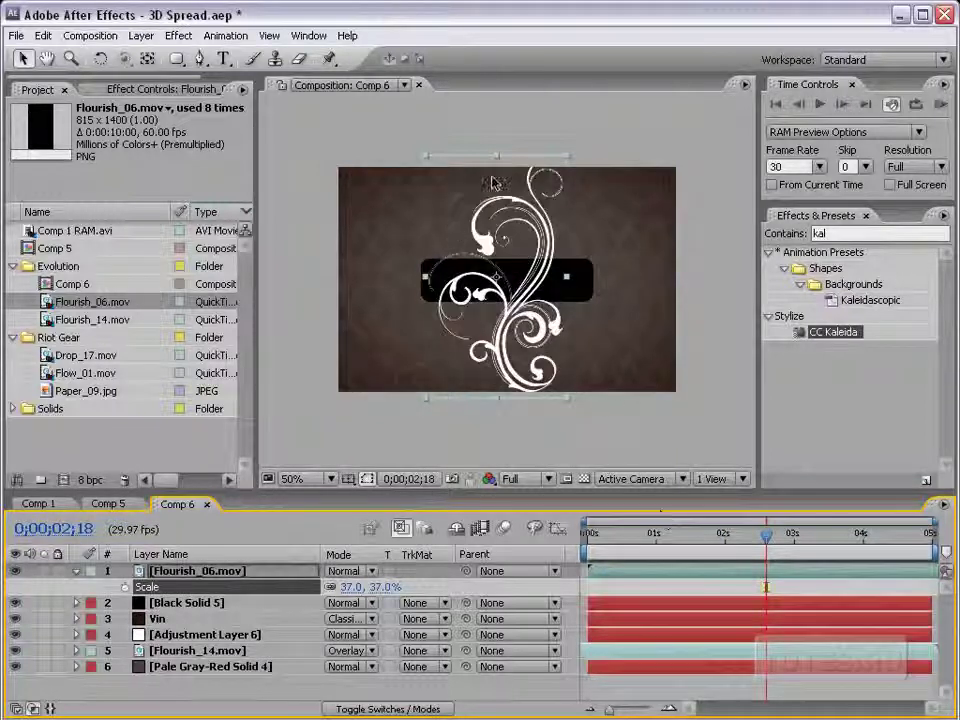
# Step: Give Flourish_06.mov a dark brown #3B211A Fill effect and Classic Color Burn blending
pyautogui.click(179, 36)
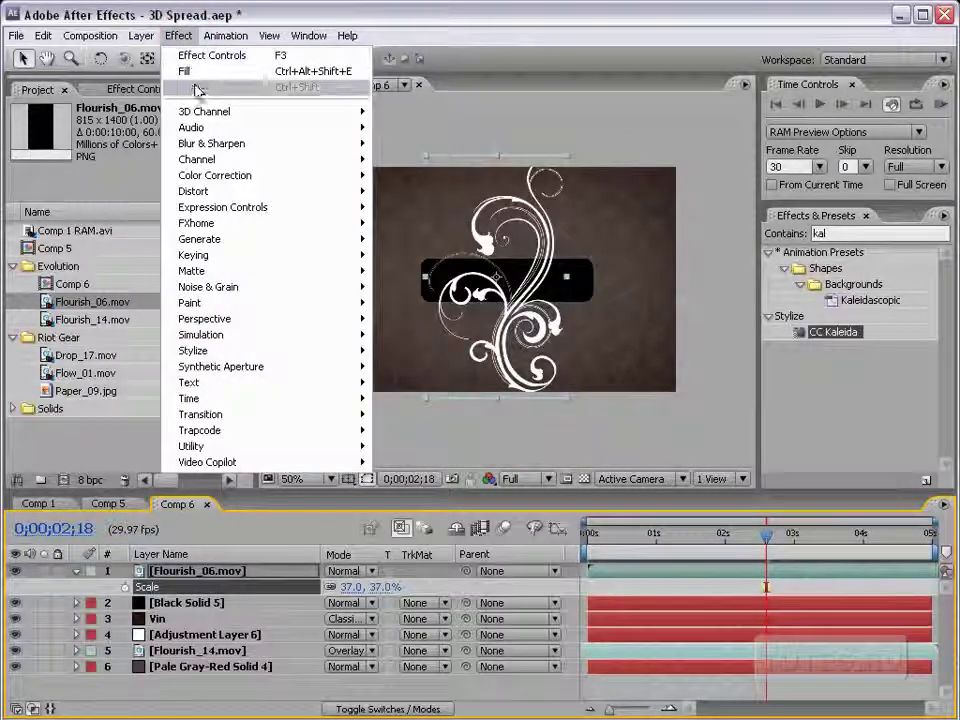
pyautogui.moveTo(326, 249)
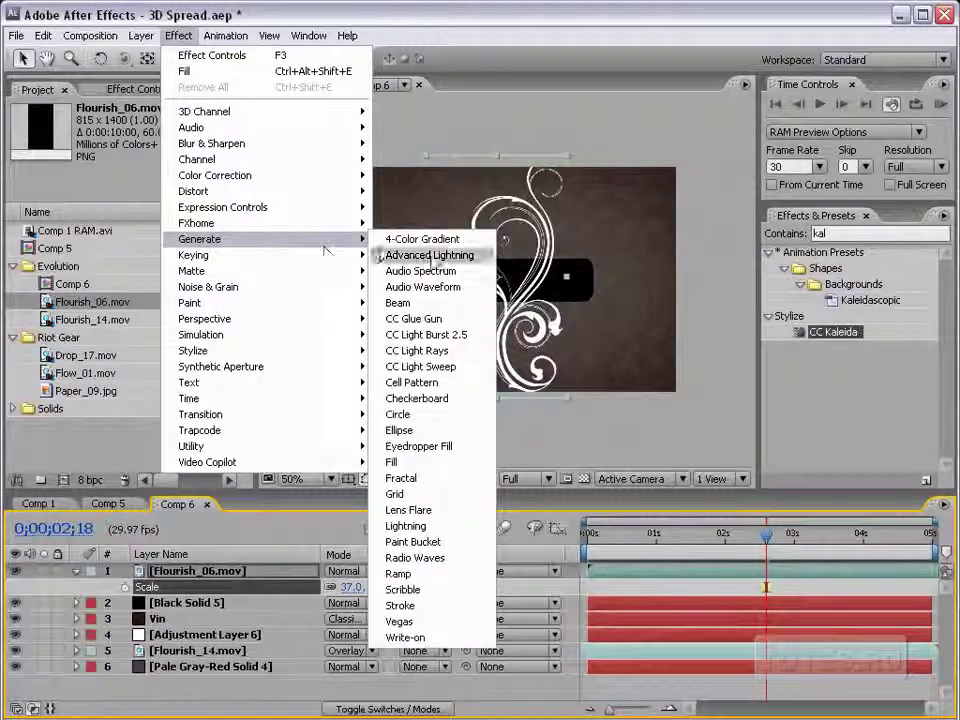
pyautogui.click(420, 462)
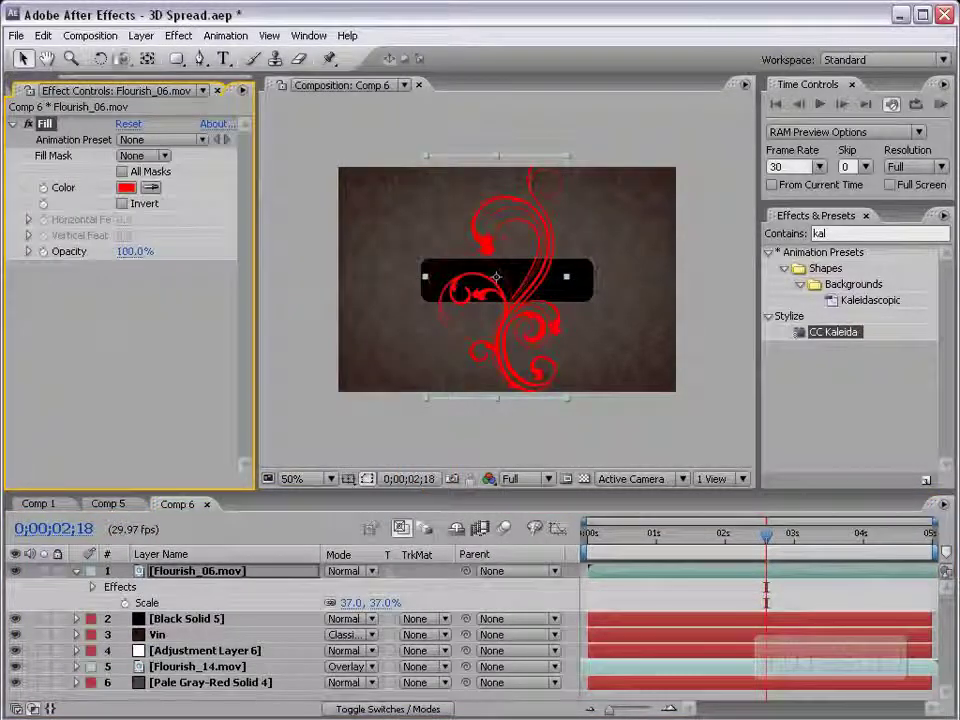
pyautogui.click(123, 188)
pyautogui.moveTo(656, 523); pyautogui.dragTo(657, 566)
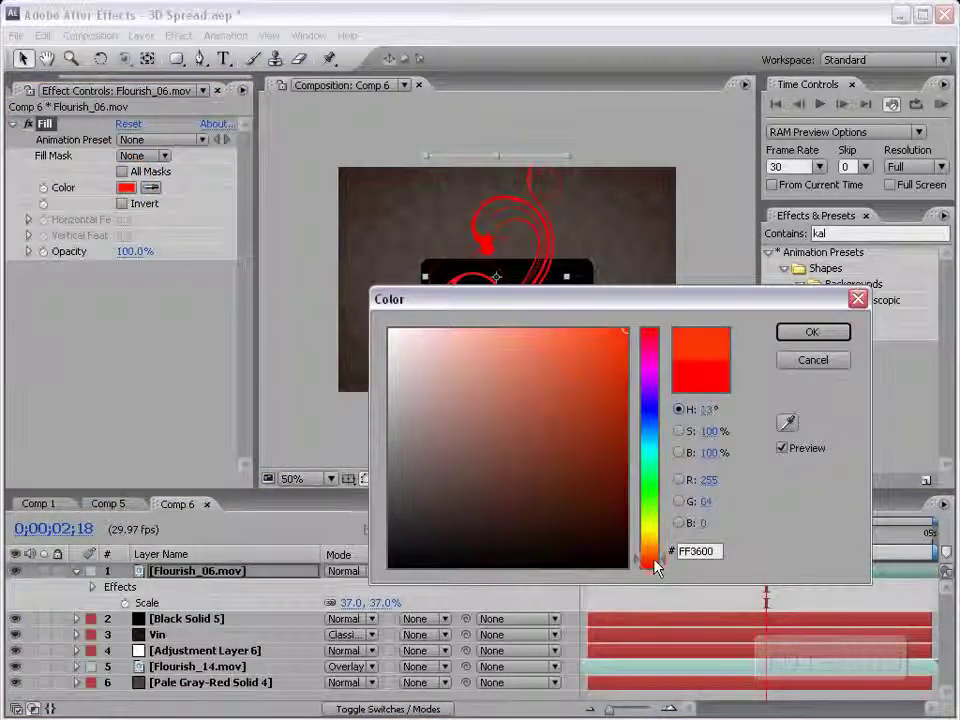
pyautogui.click(504, 528)
pyautogui.moveTo(517, 525); pyautogui.dragTo(520, 520)
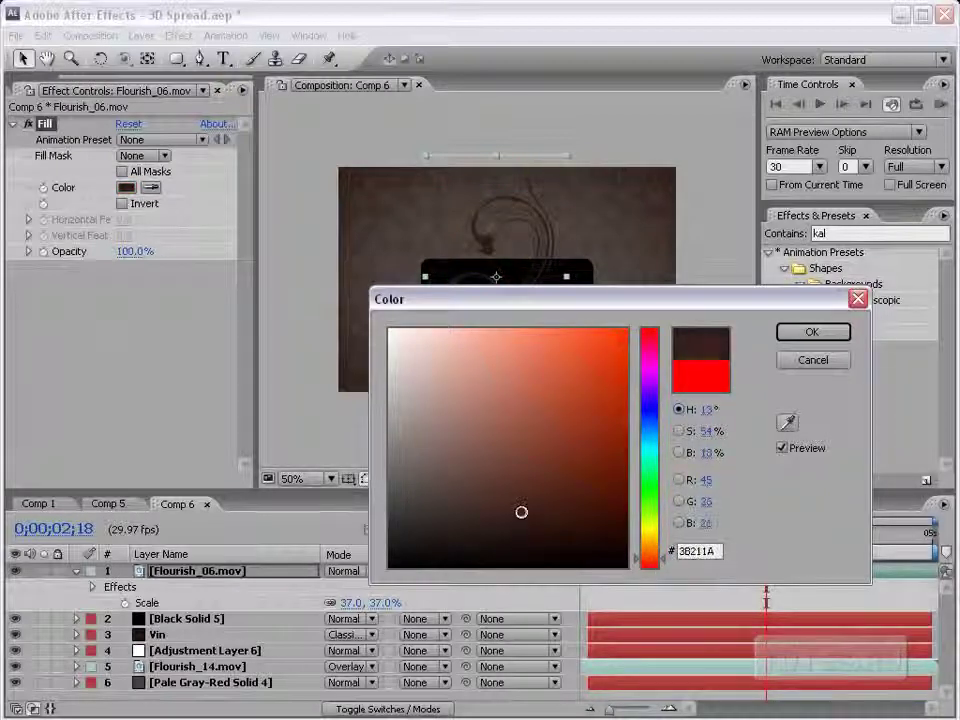
pyautogui.click(811, 332)
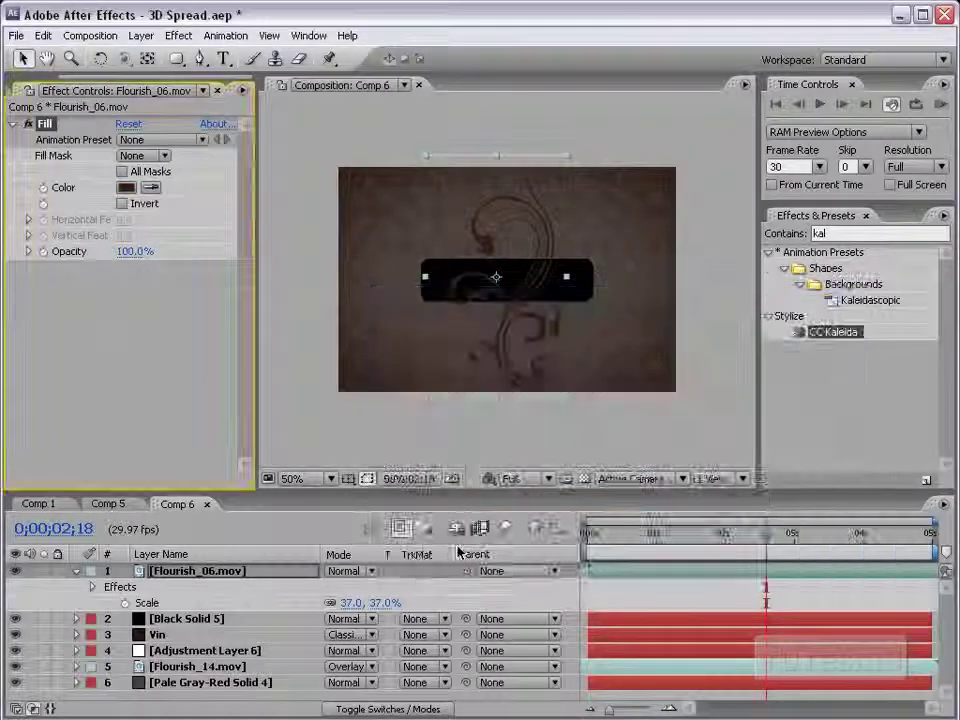
pyautogui.click(343, 571)
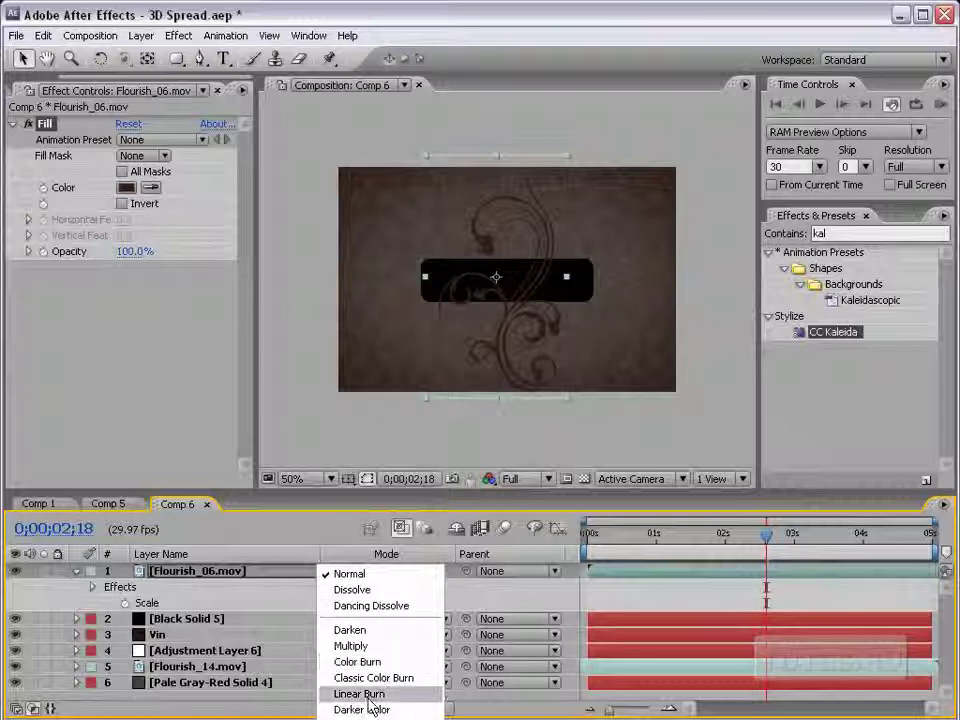
pyautogui.click(398, 678)
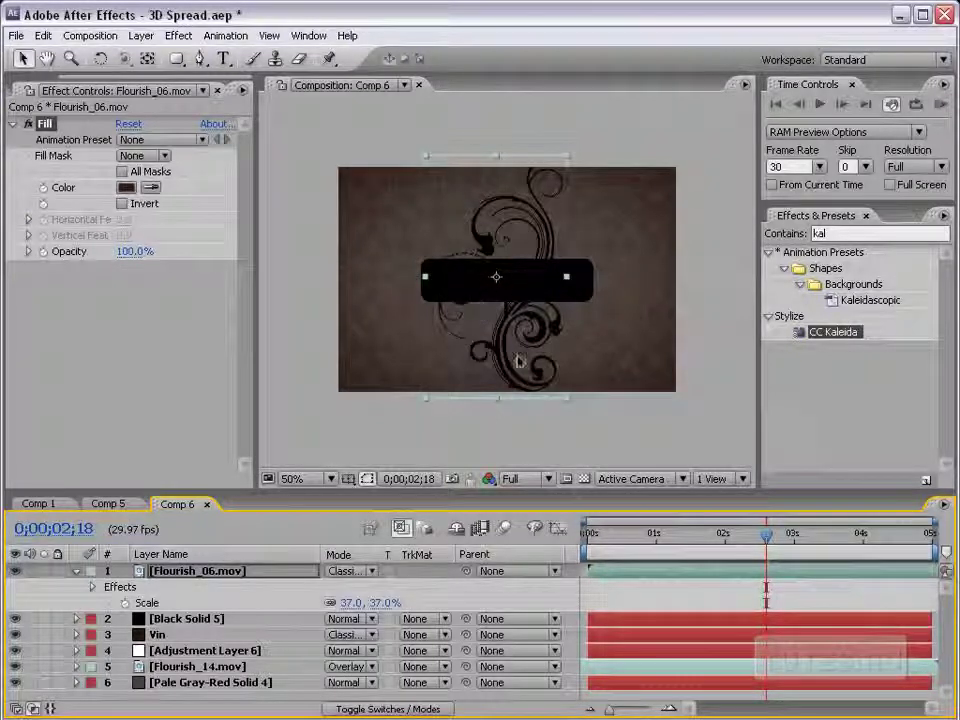
# Step: Rotate the flourish so it angles around the plate's upper-left end
pyautogui.press('w')
pyautogui.moveTo(518, 362)
pyautogui.mouseDown()
pyautogui.moveTo(565, 338)
pyautogui.moveTo(524, 278)
pyautogui.mouseUp()
pyautogui.press('w')
pyautogui.moveTo(466, 258); pyautogui.dragTo(452, 278)
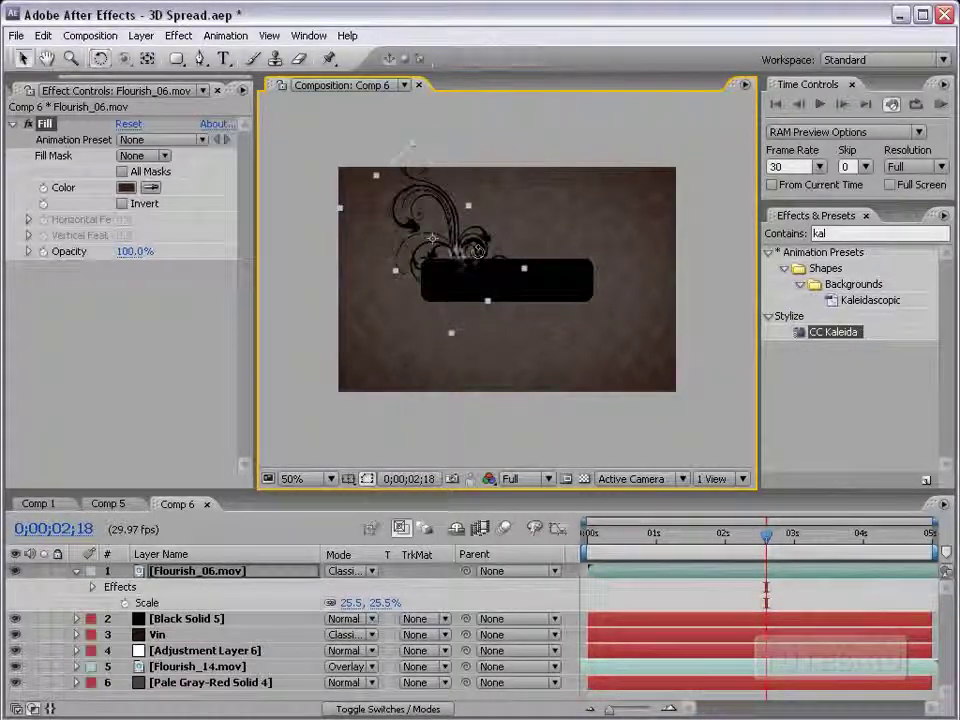
pyautogui.press('v')
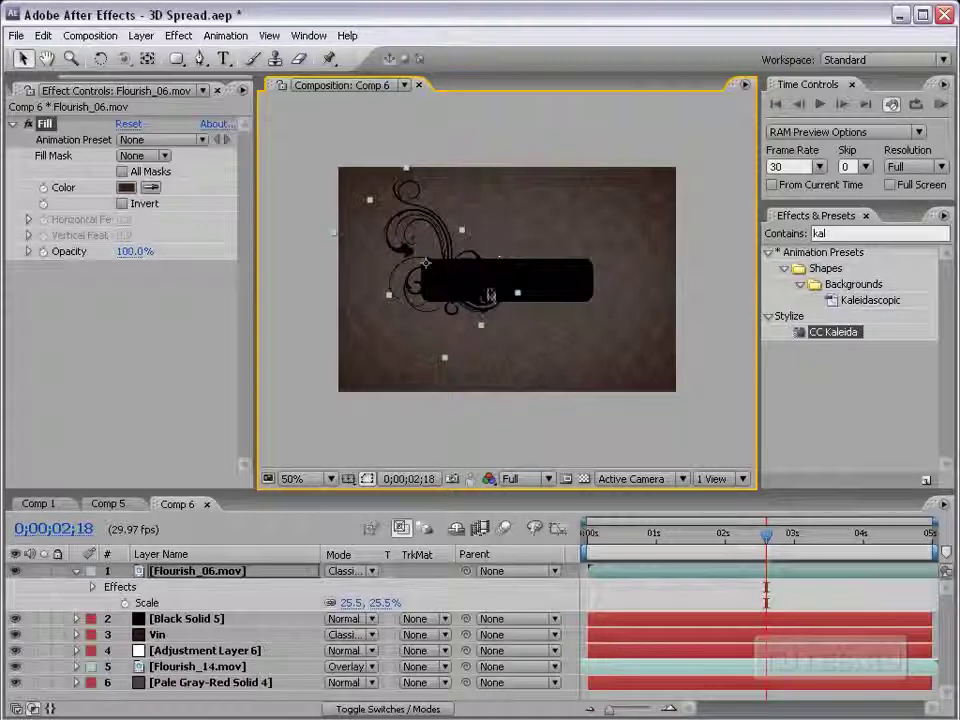
# Step: Lighten the Fill colour to a pale pinkish grey and save the project
pyautogui.click(125, 187)
pyautogui.click(444, 408)
pyautogui.moveTo(444, 408); pyautogui.dragTo(422, 387)
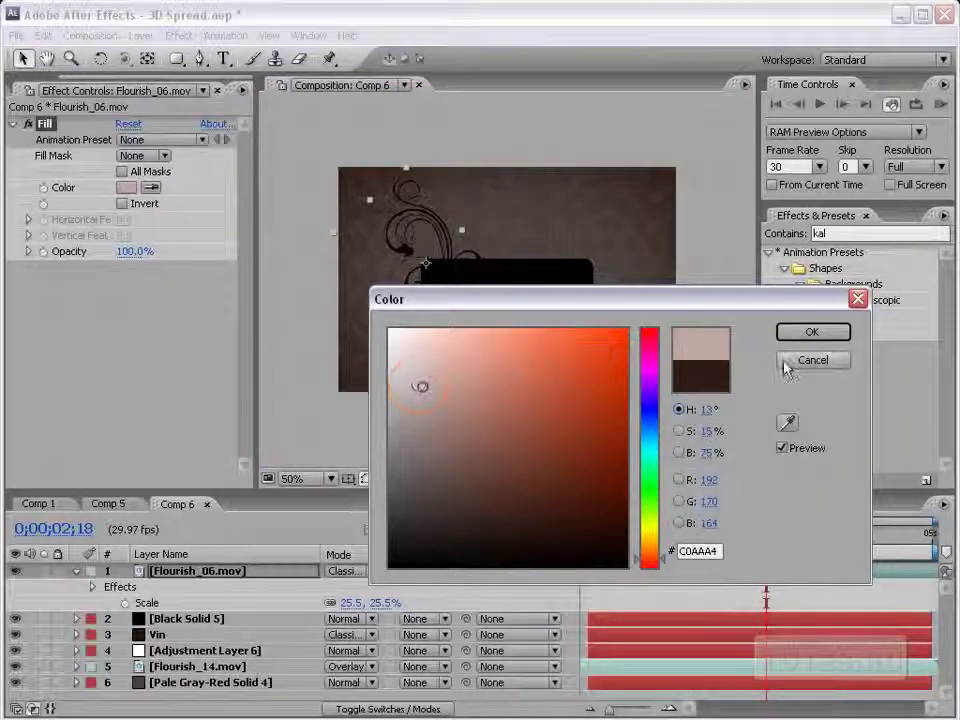
pyautogui.click(810, 332)
pyautogui.press('/')
pyautogui.moveTo(418, 285); pyautogui.dragTo(491, 300)
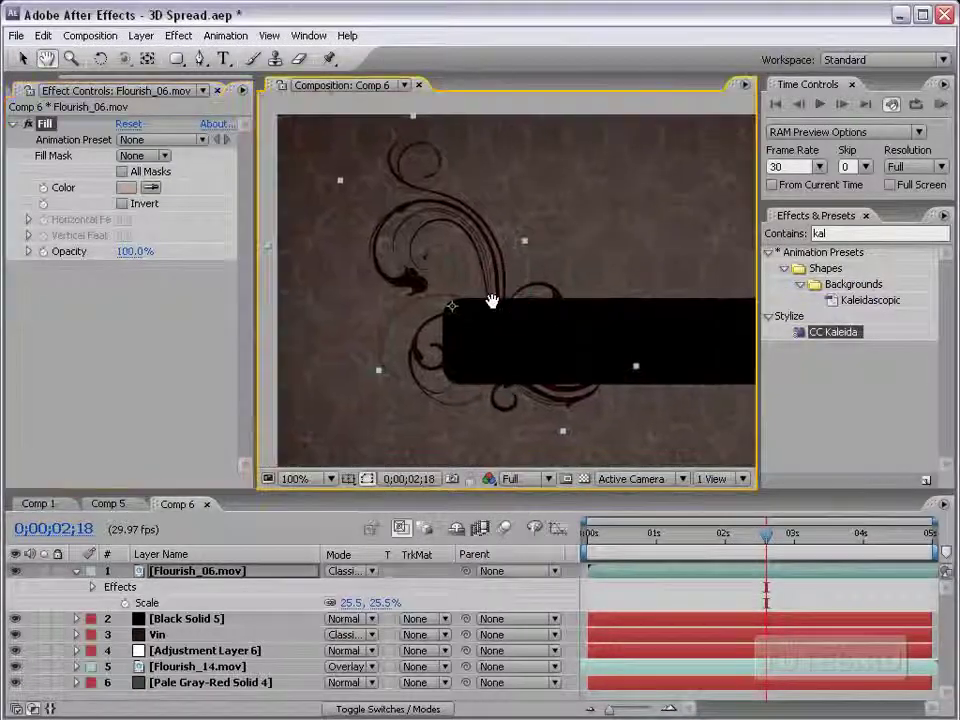
pyautogui.hotkey('ctrl', 's')
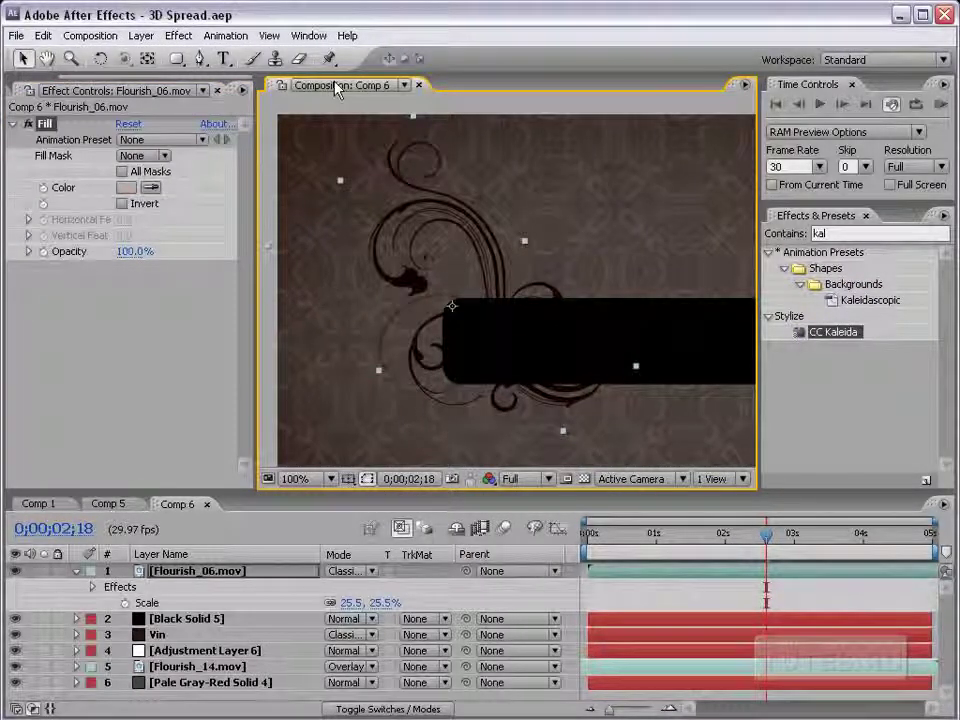
# Step: Fine-tune the Fill to pale greyish pink #D3C5C2 and return the view to 50%
pyautogui.click(125, 187)
pyautogui.moveTo(503, 292); pyautogui.dragTo(546, 415)
pyautogui.click(457, 504)
pyautogui.moveTo(457, 503); pyautogui.dragTo(447, 481)
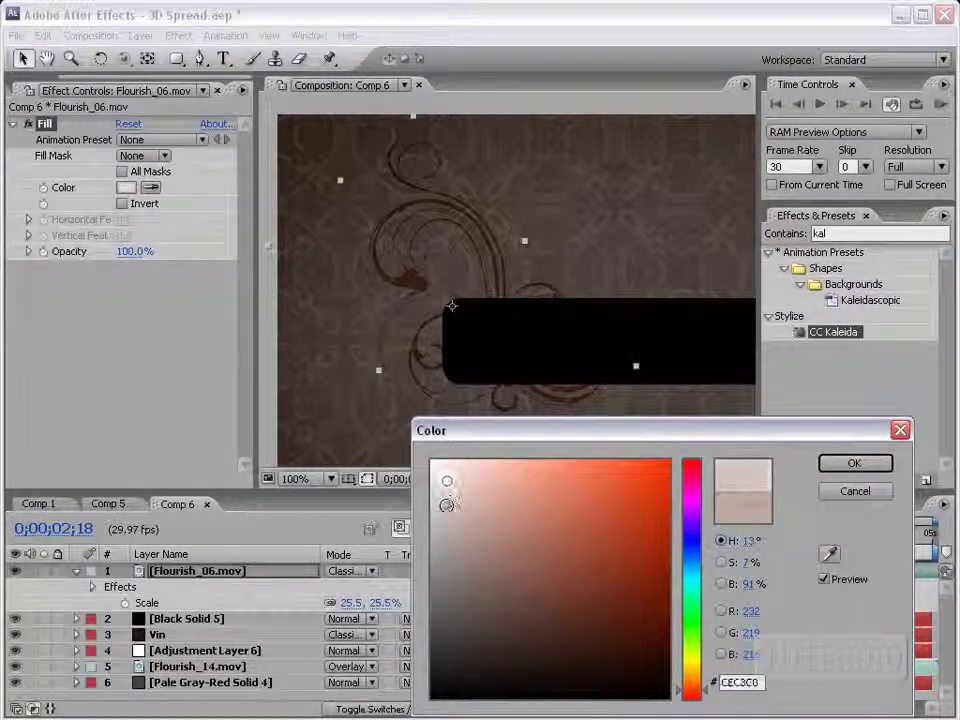
pyautogui.click(448, 505)
pyautogui.moveTo(446, 505); pyautogui.dragTo(442, 493)
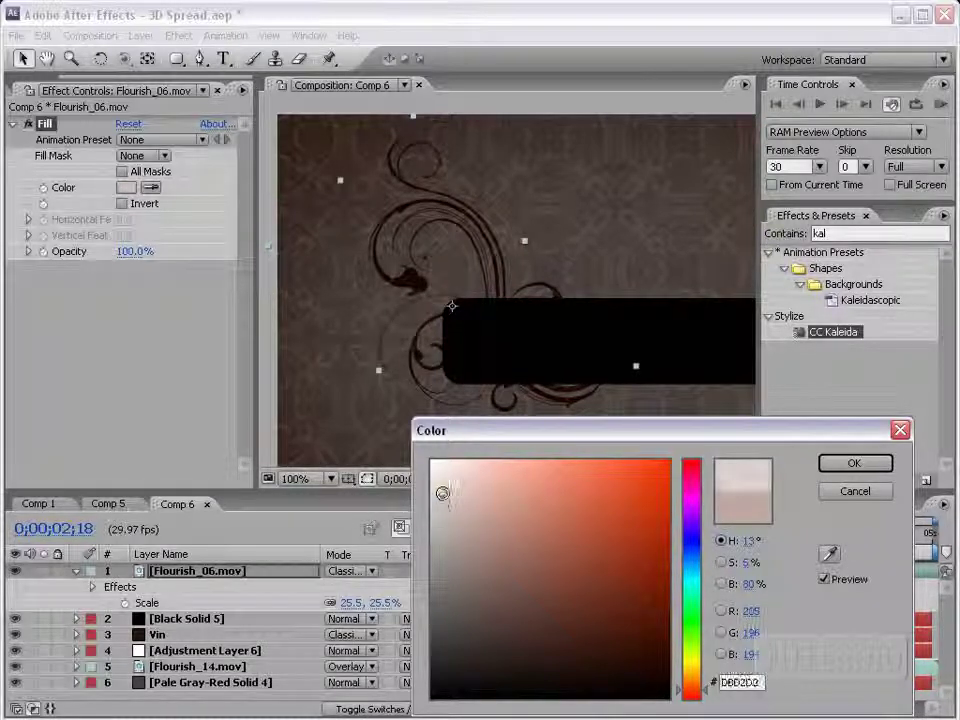
pyautogui.click(450, 505)
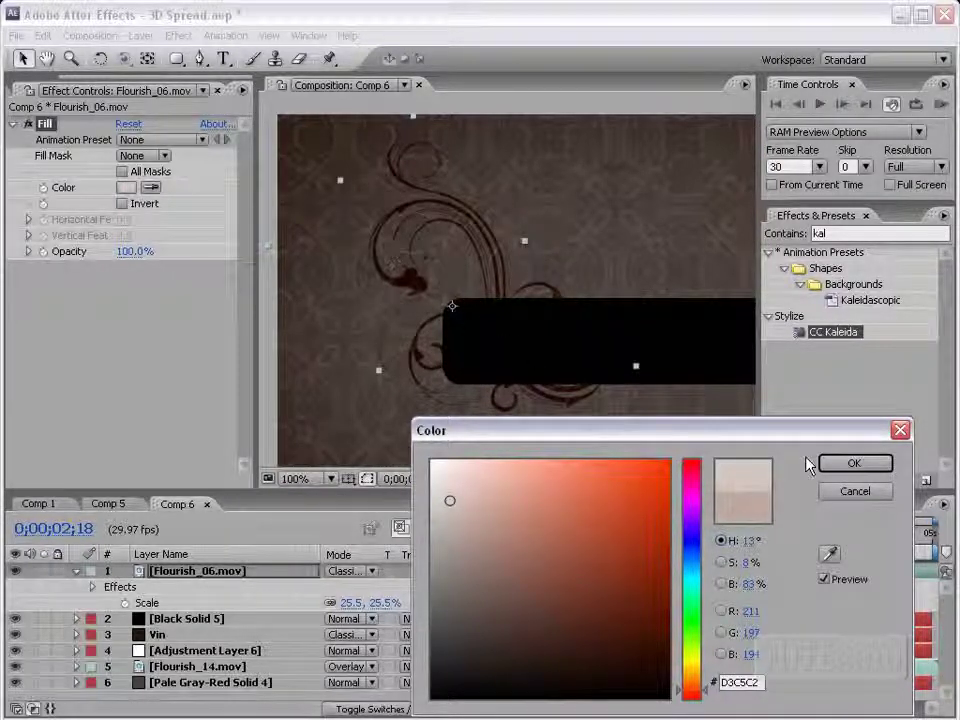
pyautogui.click(853, 463)
pyautogui.press(',')
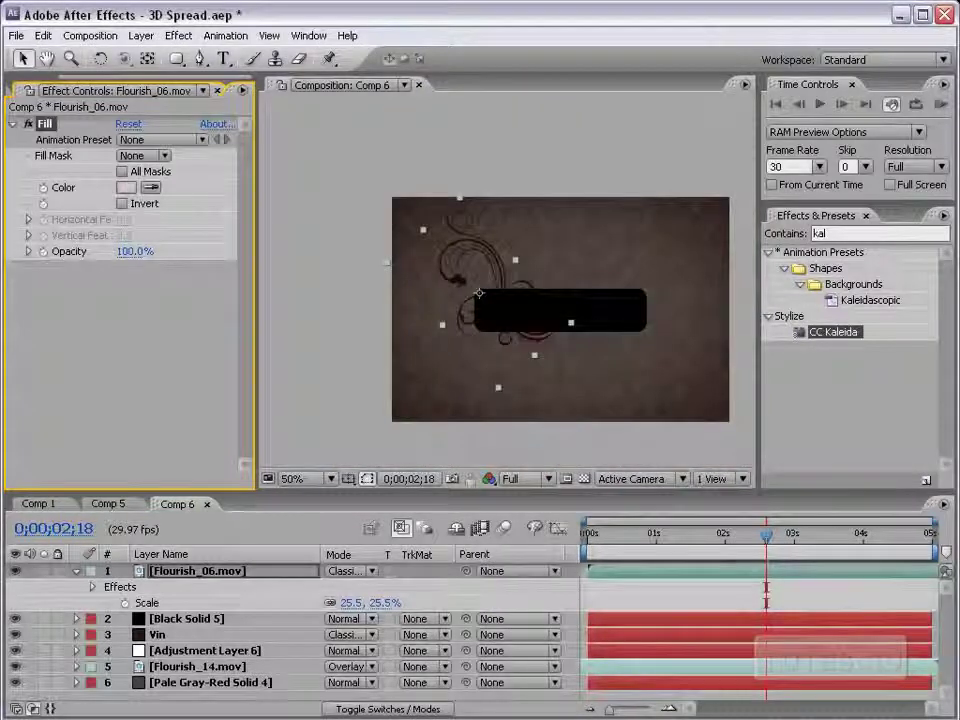
# Step: Duplicate the flourish and position the copy curling around the plate's right end
pyautogui.click(43, 35)
pyautogui.click(100, 201)
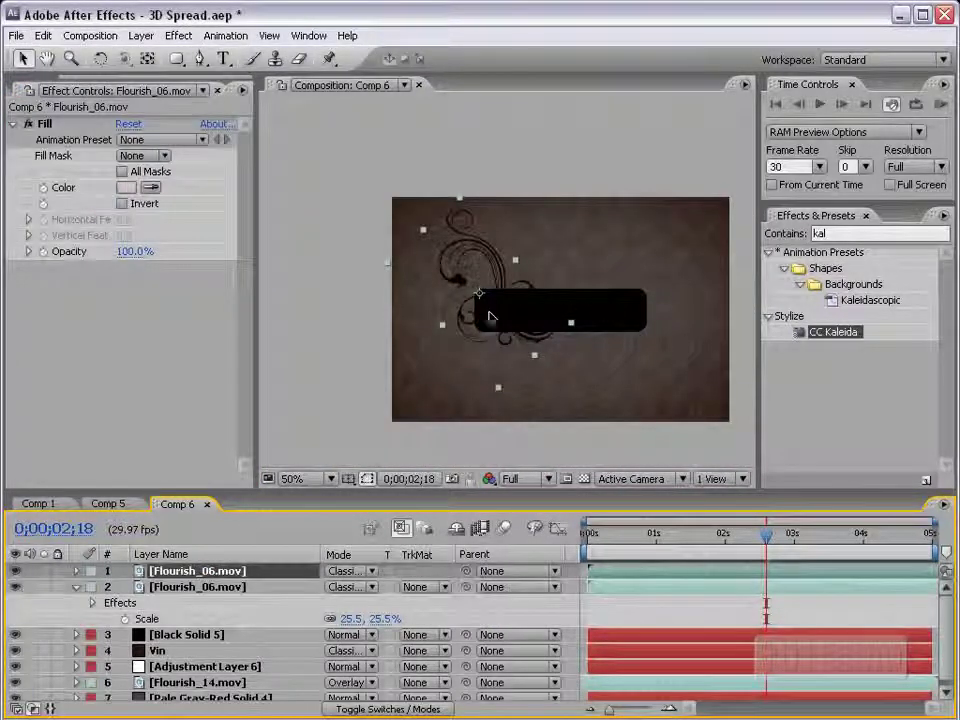
pyautogui.moveTo(479, 307); pyautogui.dragTo(587, 296)
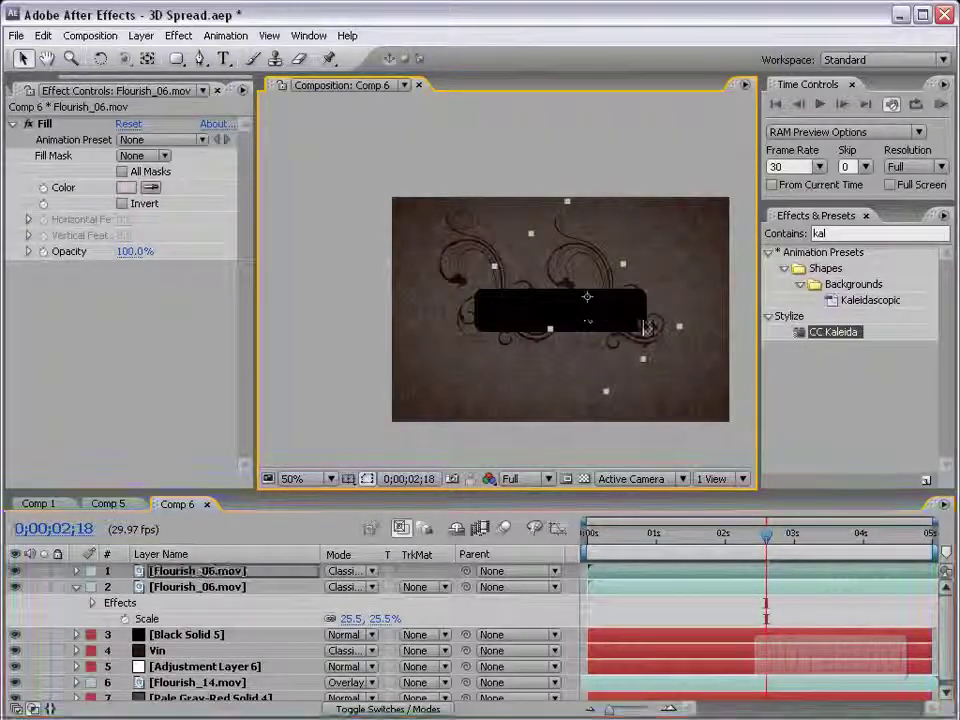
pyautogui.press('w')
pyautogui.press('v')
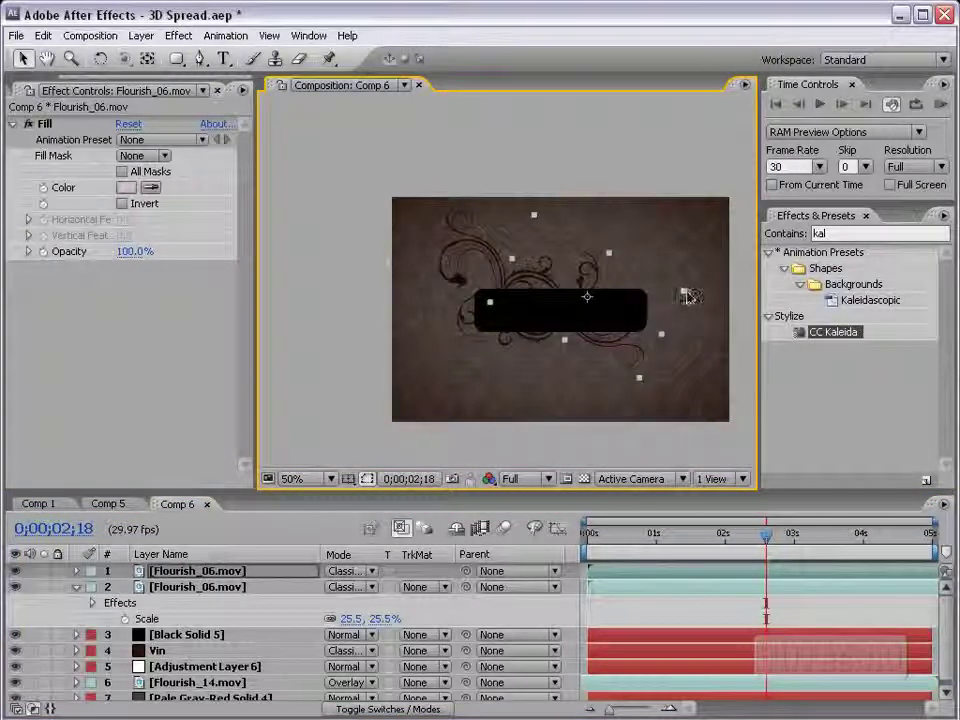
pyautogui.moveTo(557, 308); pyautogui.dragTo(667, 318)
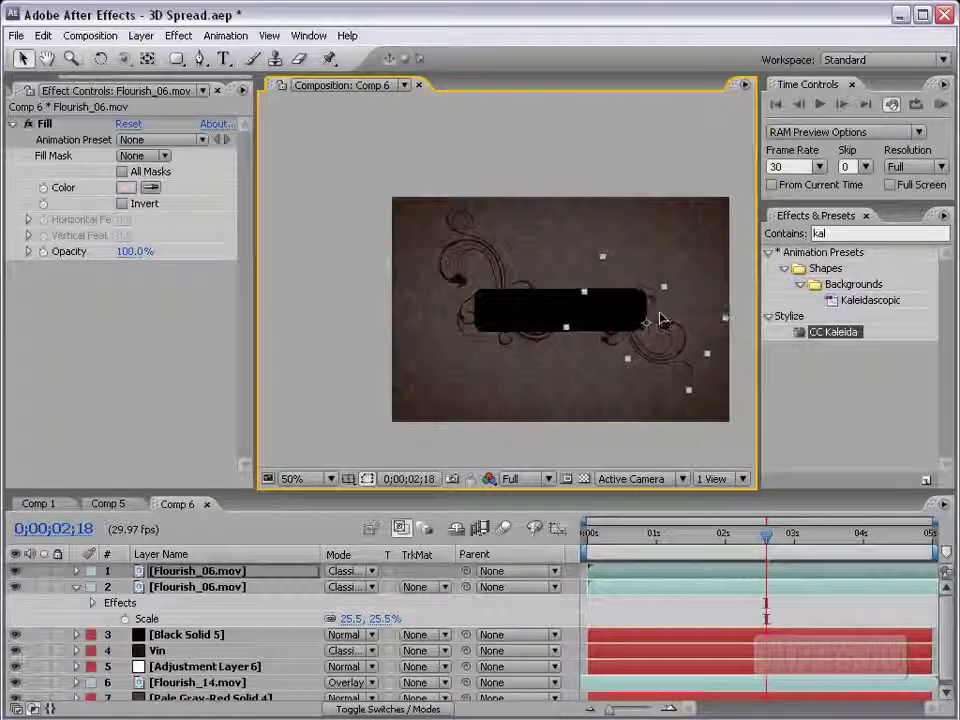
# Step: Inspect the flourishes at 100%, then make a third flourish copy with Ctrl+D
pyautogui.press('/')
pyautogui.press('`')
pyautogui.moveTo(754, 480)
pyautogui.mouseDown()
pyautogui.moveTo(588, 402)
pyautogui.moveTo(607, 405)
pyautogui.mouseUp()
pyautogui.press('`')
pyautogui.press(',')
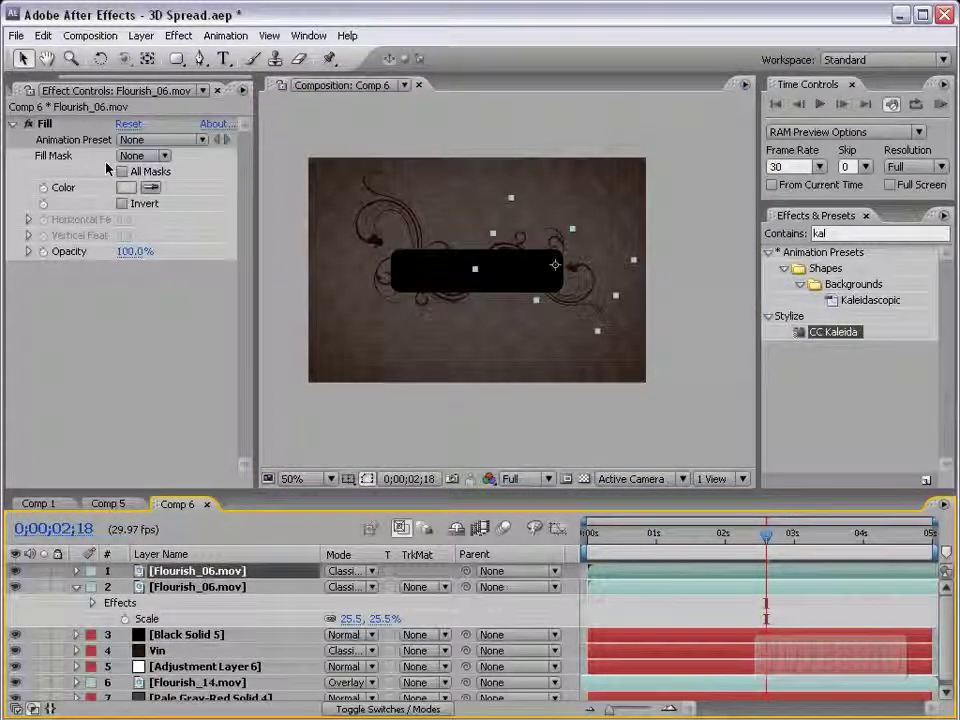
pyautogui.hotkey('ctrl', 'd')
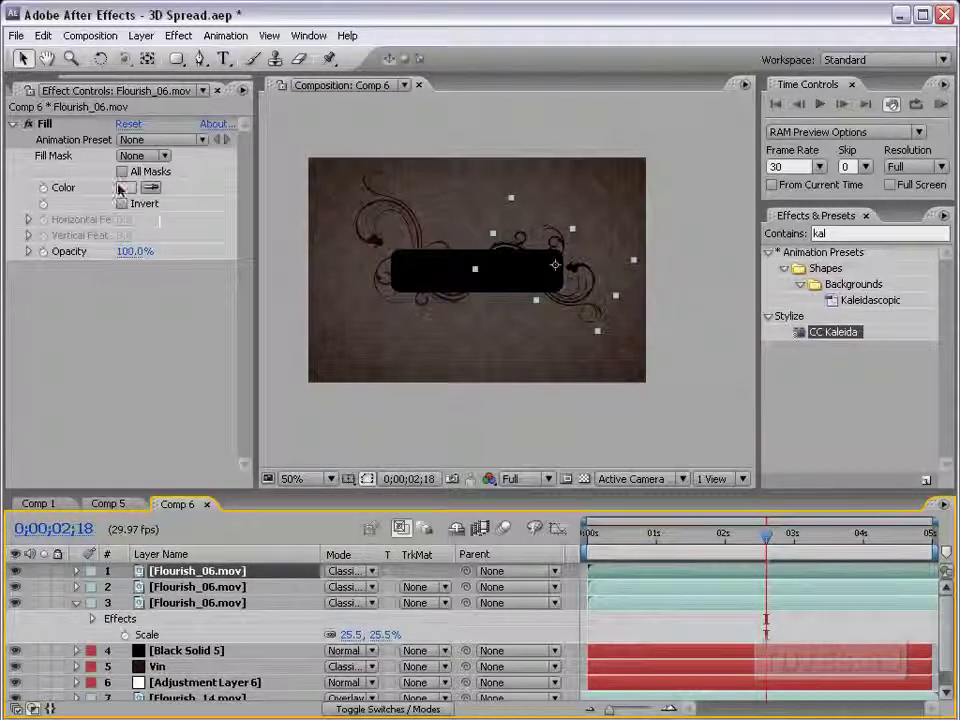
# Step: Change the third flourish's Fill to light yellow and set its blending back to Normal
pyautogui.click(123, 188)
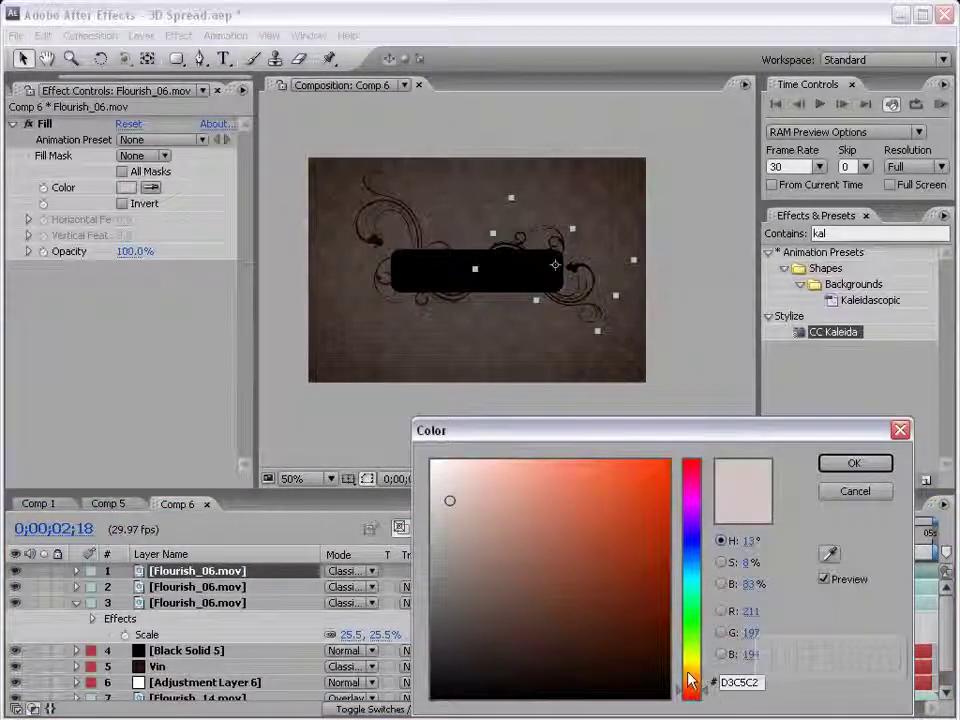
pyautogui.moveTo(689, 686); pyautogui.dragTo(689, 668)
pyautogui.click(540, 467)
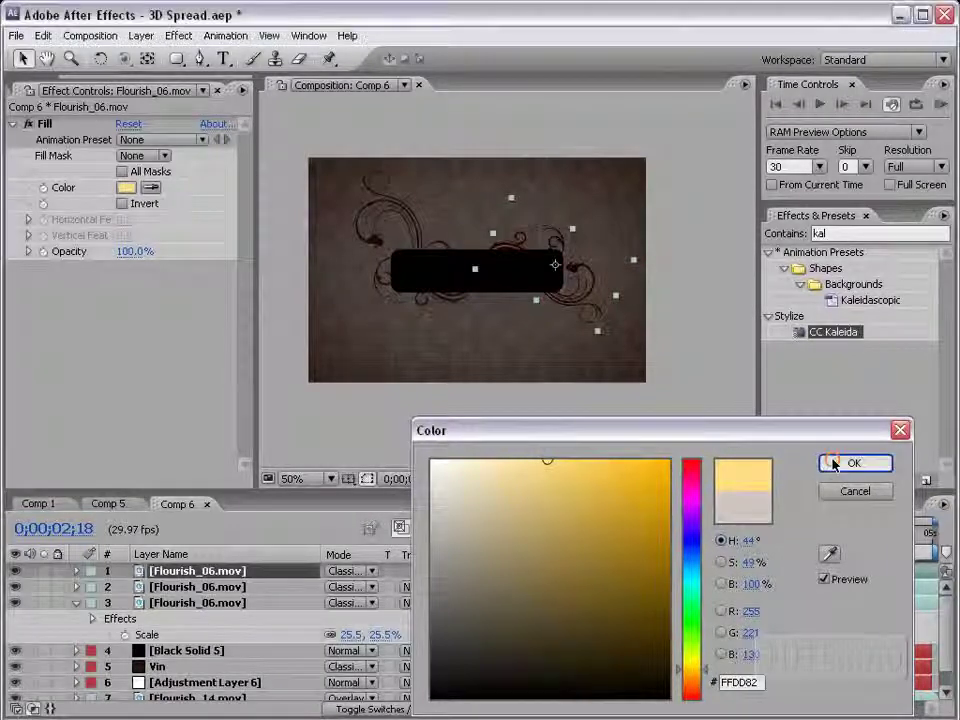
pyautogui.click(828, 463)
pyautogui.click(339, 577)
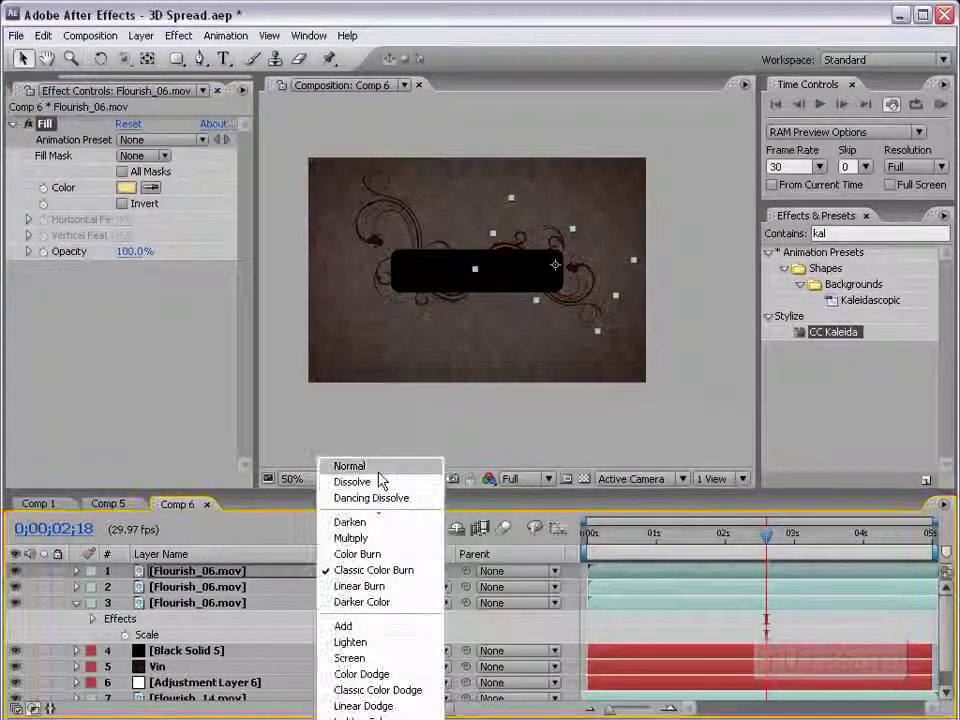
pyautogui.click(352, 464)
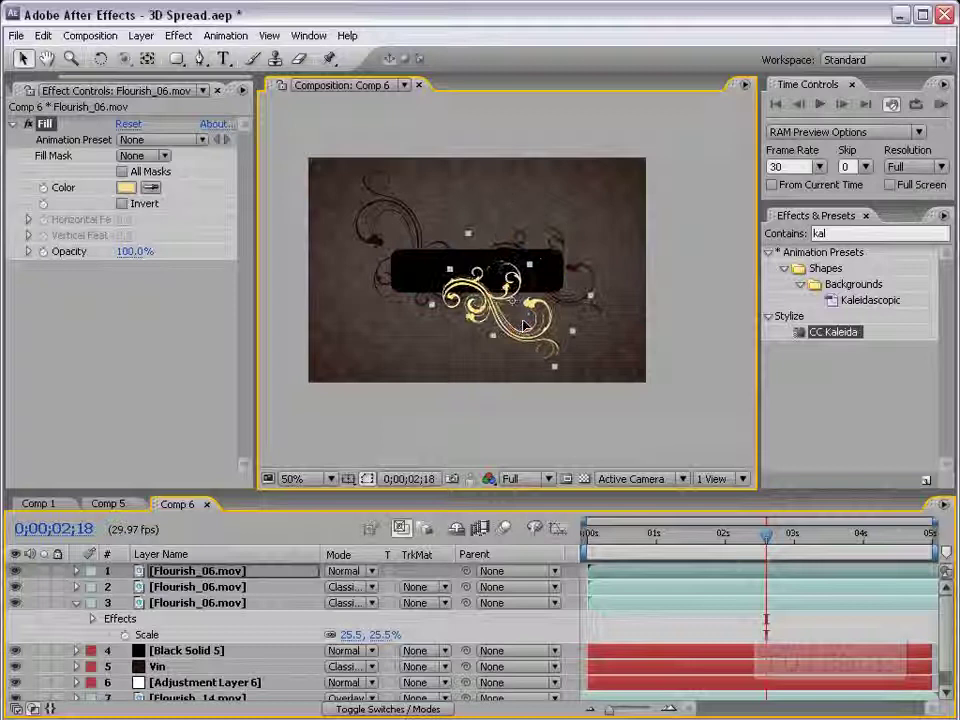
# Step: Add a Glow effect to the yellow flourish and view it at 100%, half-resolution preview
pyautogui.click(179, 37)
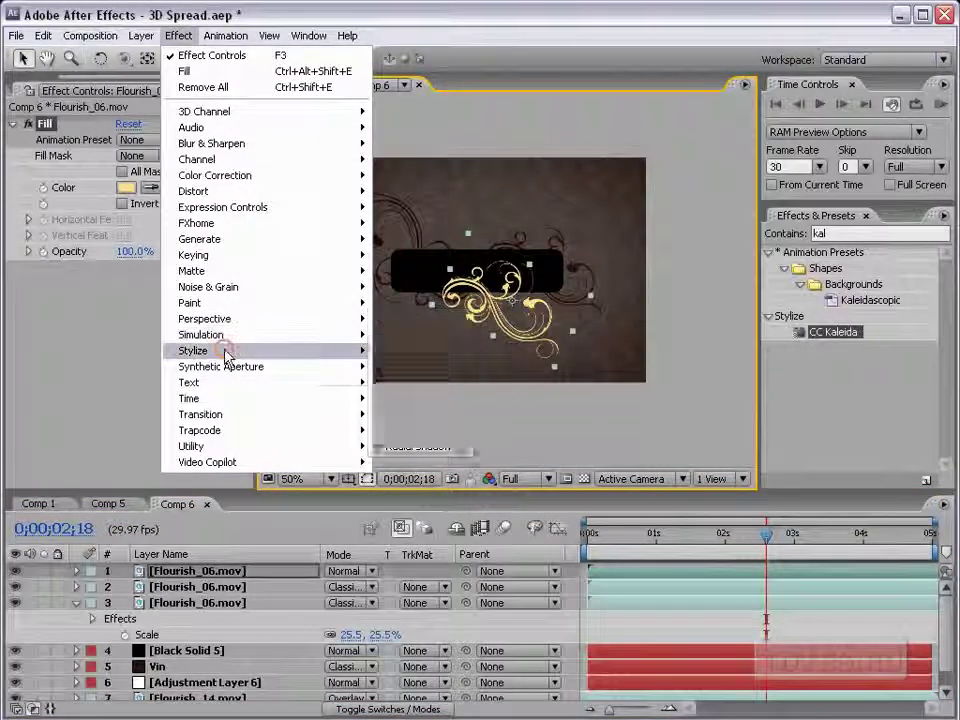
pyautogui.moveTo(253, 351)
pyautogui.click(423, 527)
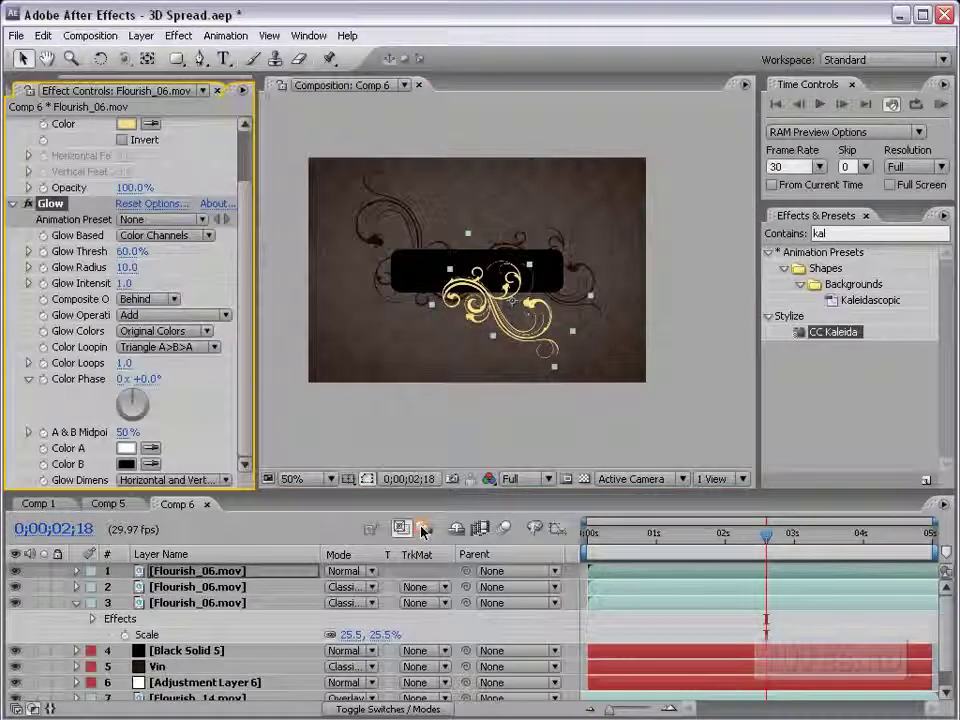
pyautogui.scroll(2, 417, 372)
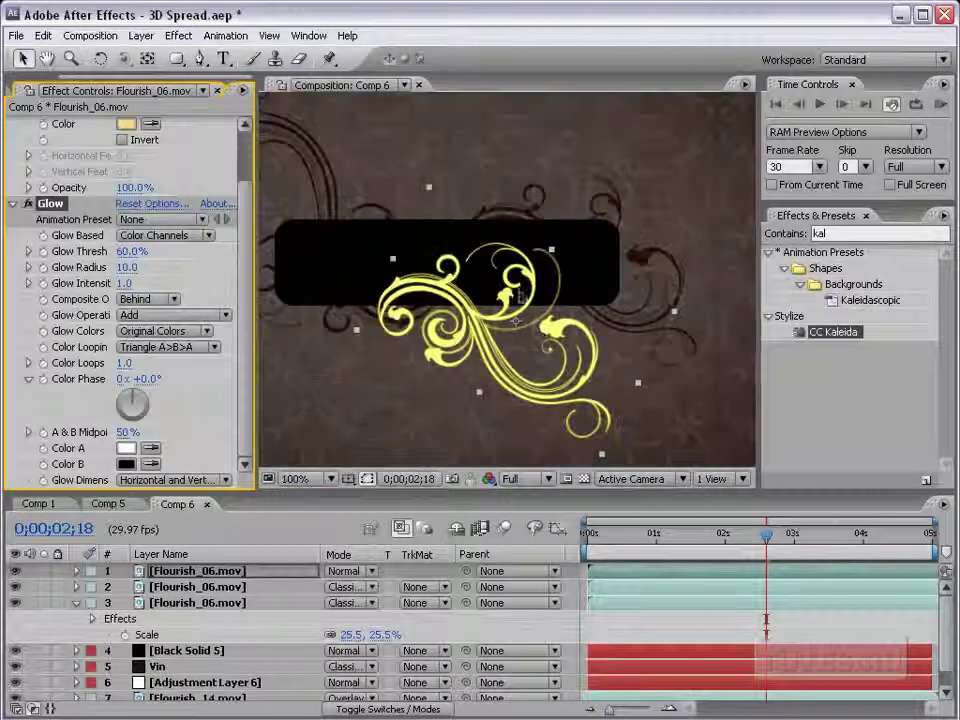
pyautogui.click(520, 478)
pyautogui.click(528, 514)
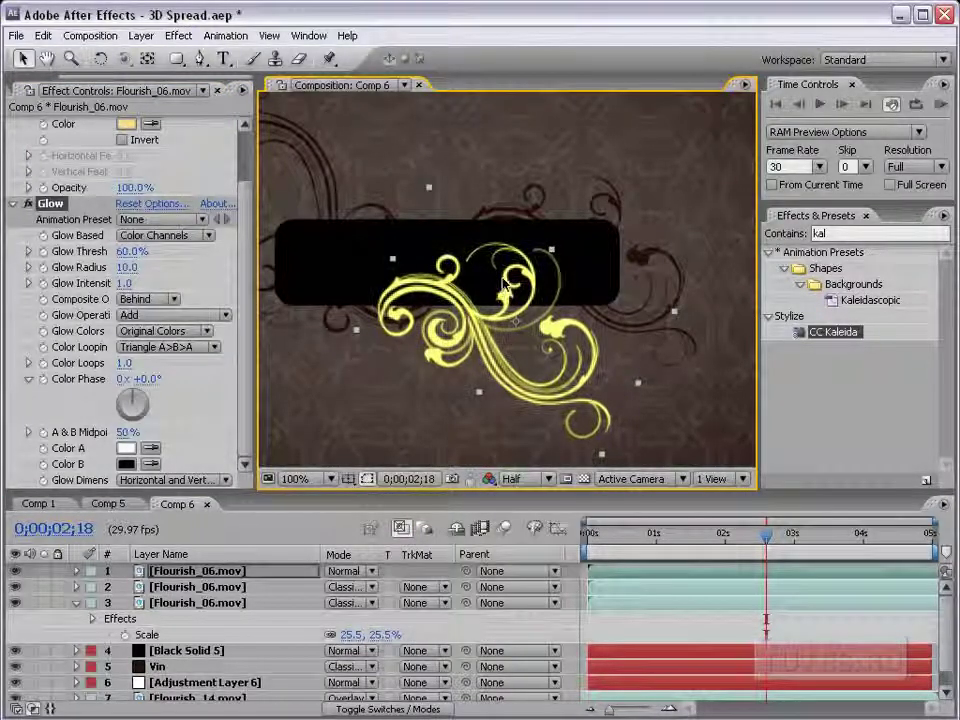
pyautogui.scroll(-2, 360, 339)
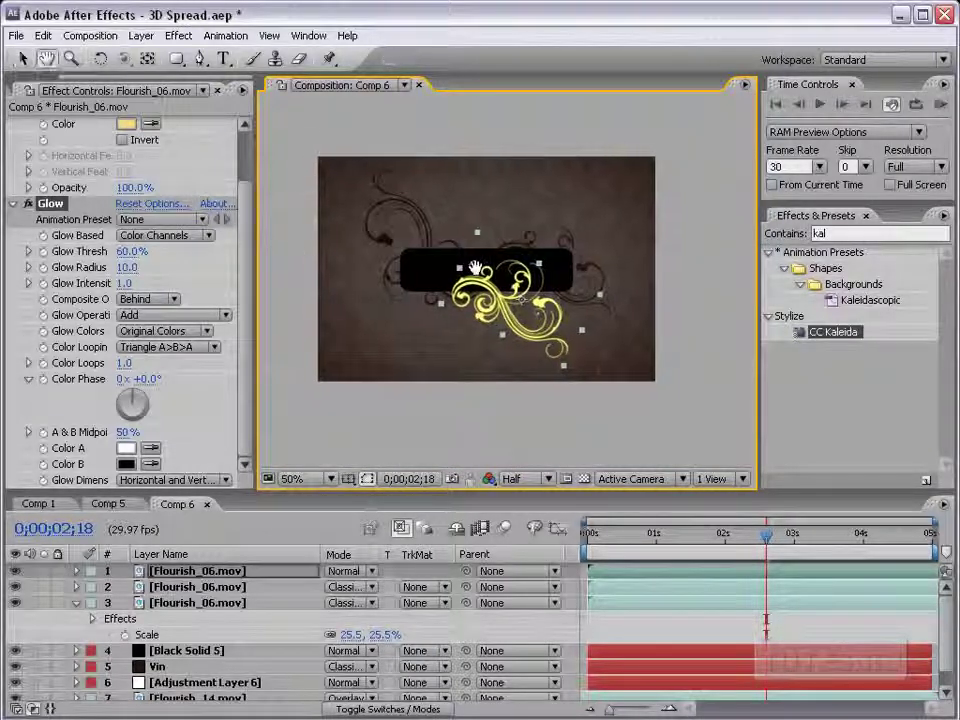
pyautogui.scroll(2, 248, 214)
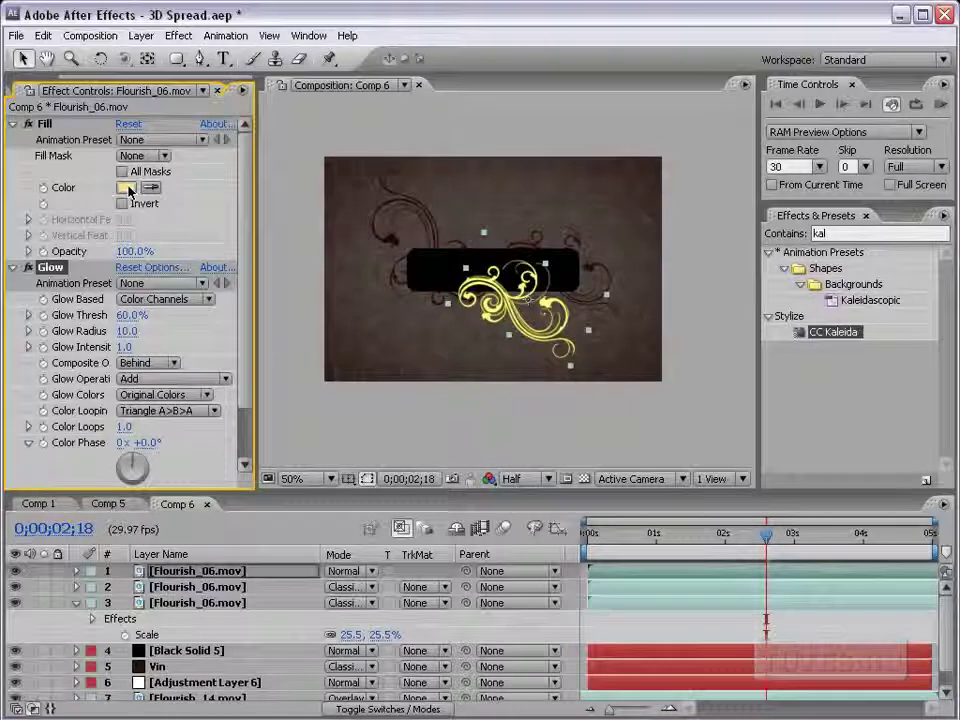
pyautogui.press('/')
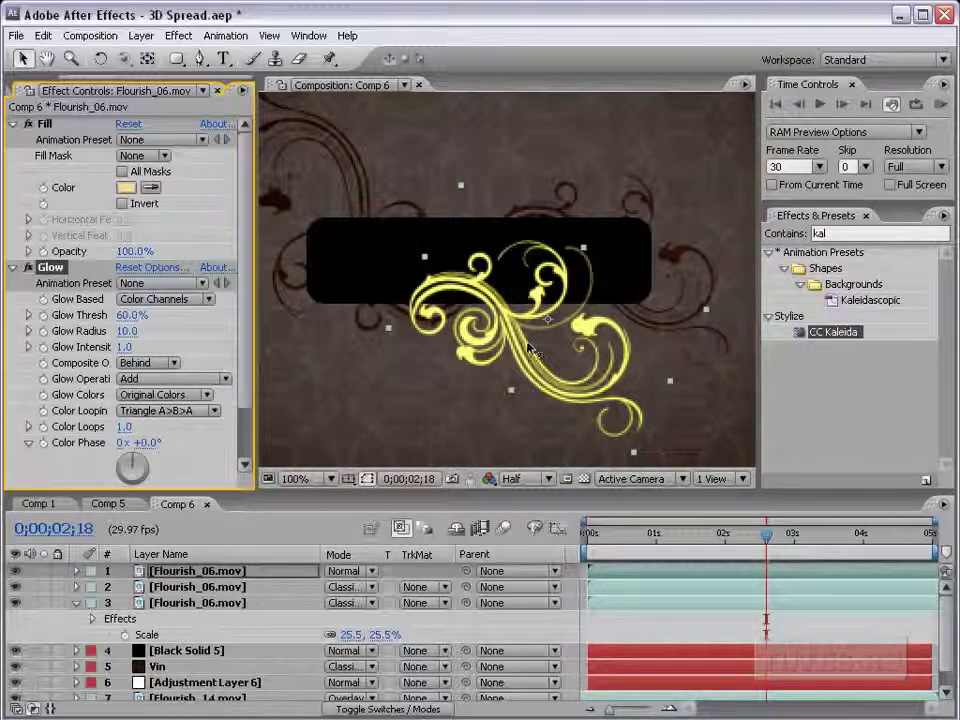
# Step: Recolour the flourish's Fill to a warm orange
pyautogui.click(126, 187)
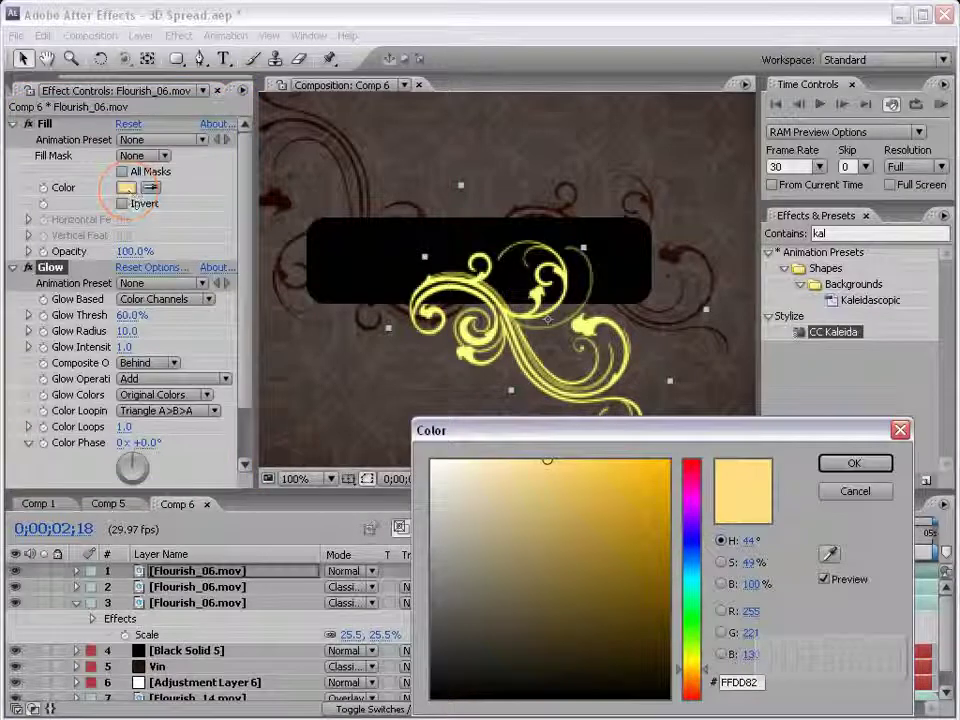
pyautogui.click(596, 468)
pyautogui.moveTo(692, 670); pyautogui.dragTo(694, 686)
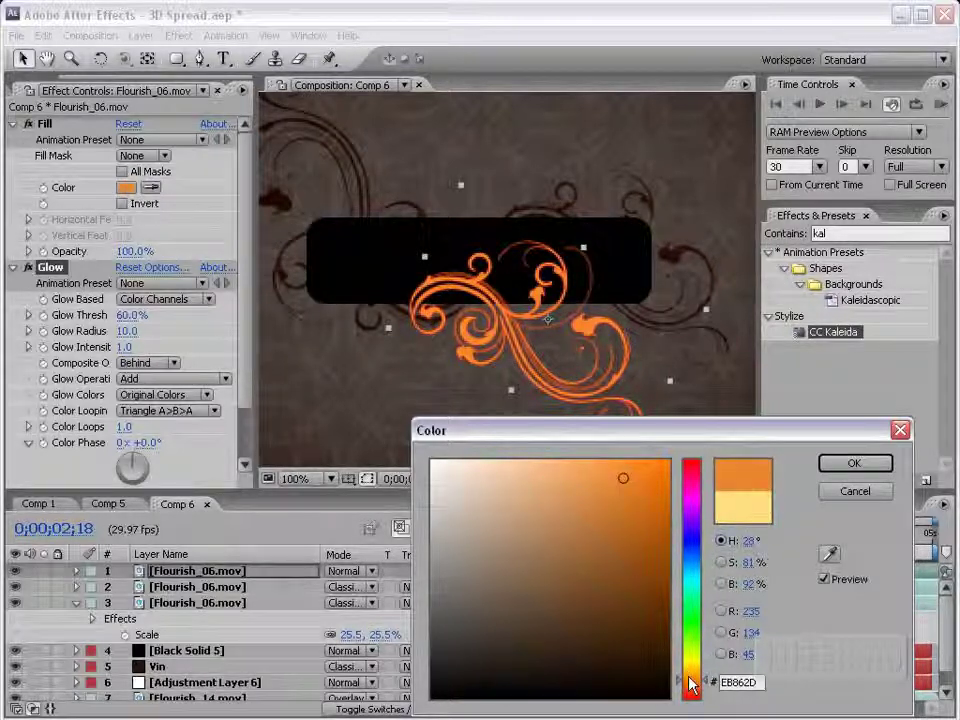
pyautogui.moveTo(690, 684); pyautogui.dragTo(690, 678)
pyautogui.click(631, 488)
pyautogui.moveTo(631, 488); pyautogui.dragTo(629, 485)
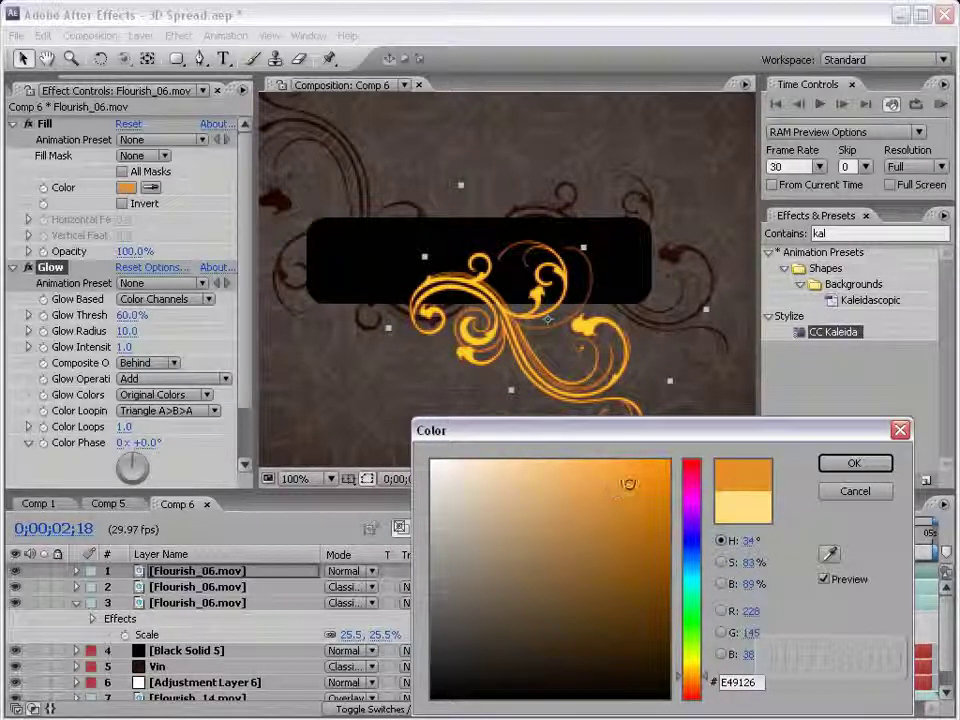
pyautogui.moveTo(628, 484); pyautogui.dragTo(625, 476)
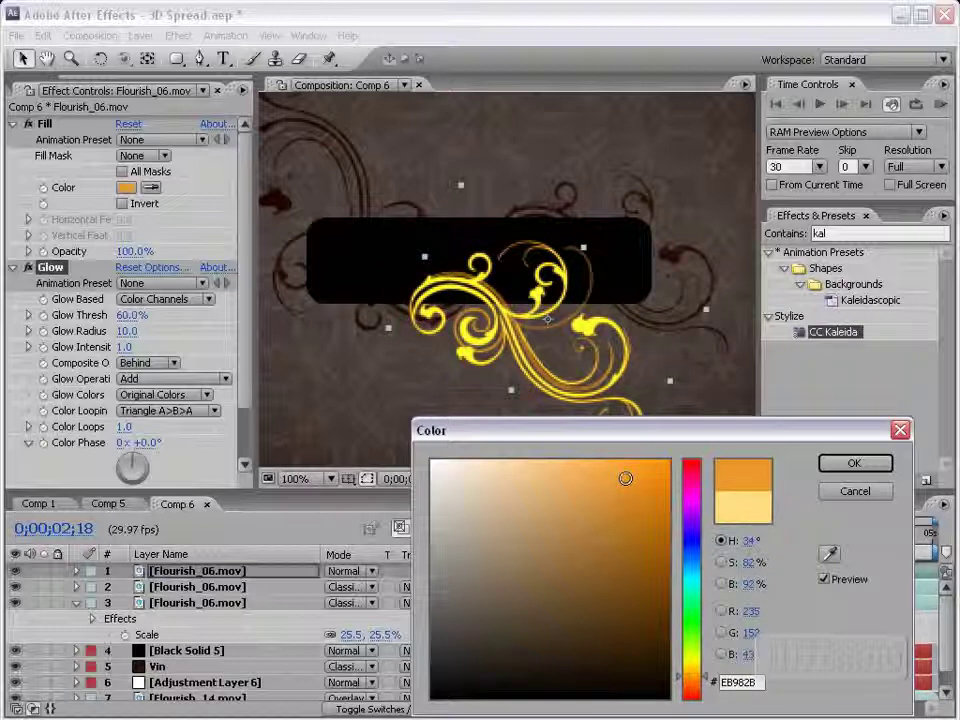
pyautogui.moveTo(636, 482); pyautogui.dragTo(630, 484)
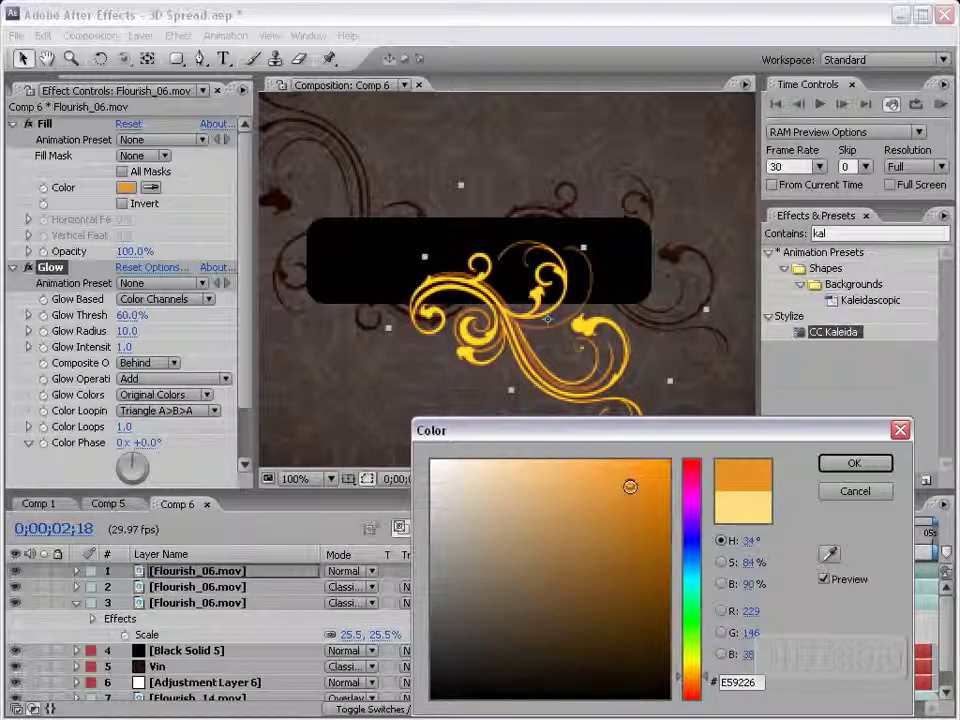
pyautogui.click(853, 463)
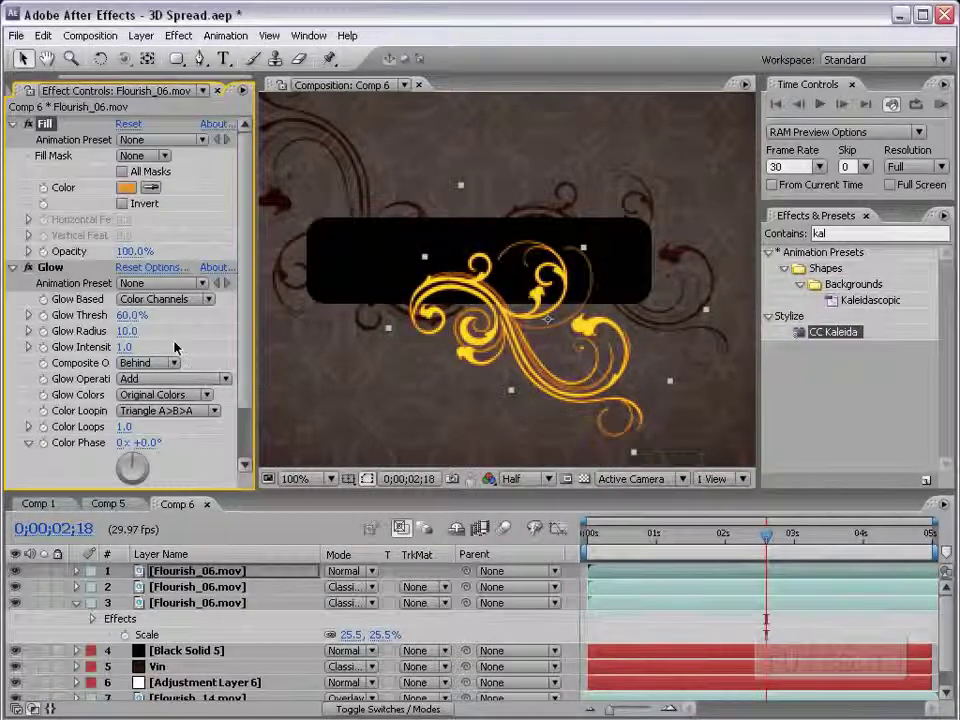
# Step: Widen Glow Radius to 64, preview at Full resolution, and refine the orange to #EA9628
pyautogui.moveTo(126, 331); pyautogui.dragTo(168, 326)
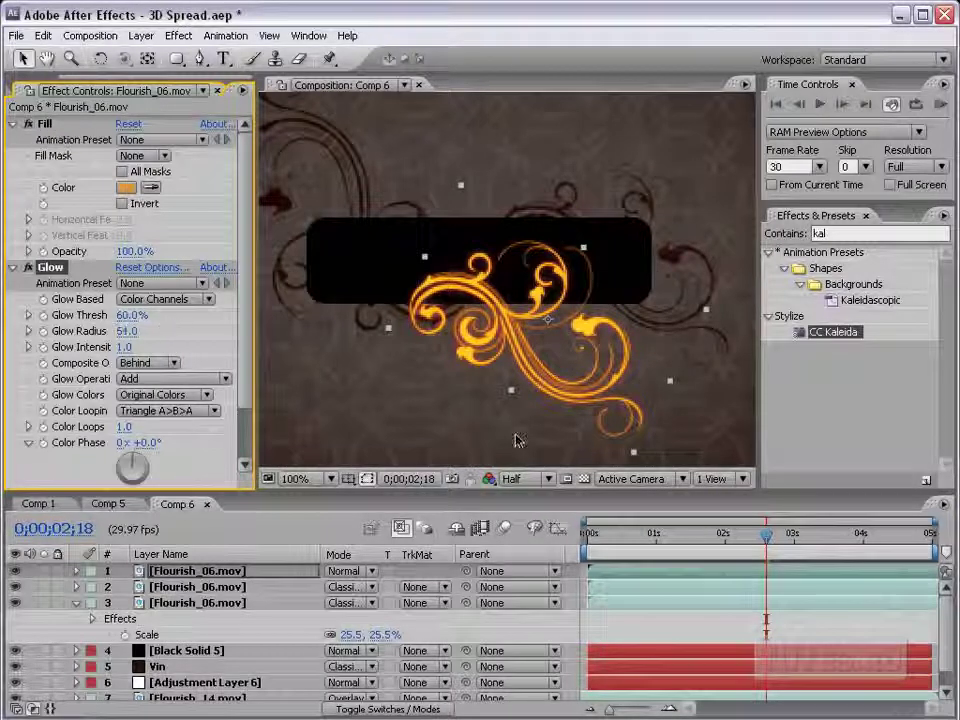
pyautogui.click(520, 478)
pyautogui.click(515, 492)
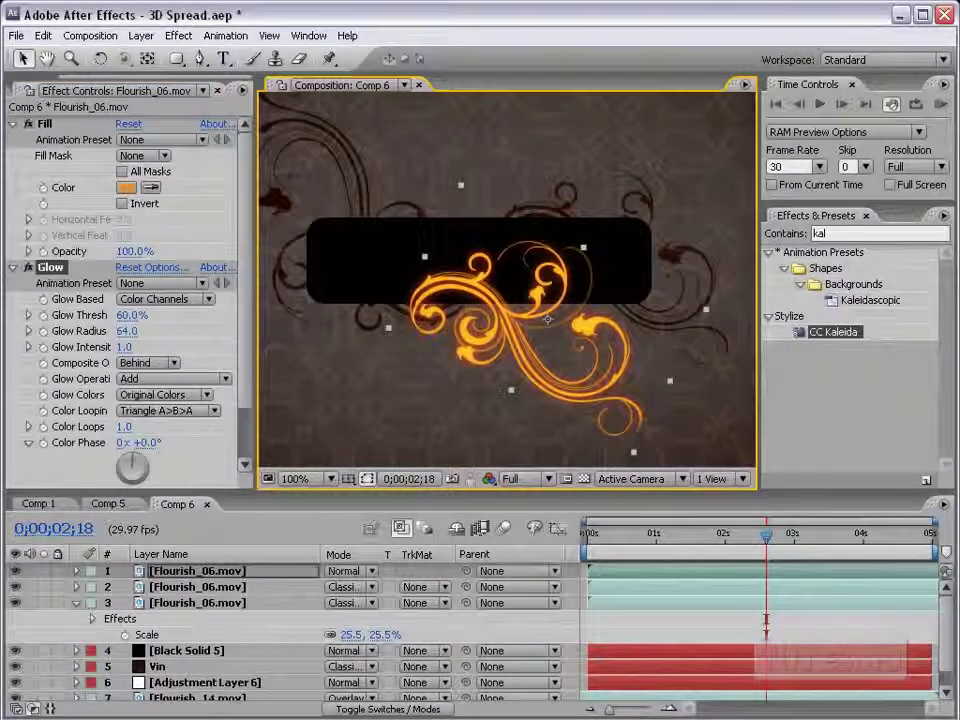
pyautogui.click(120, 188)
pyautogui.click(622, 476)
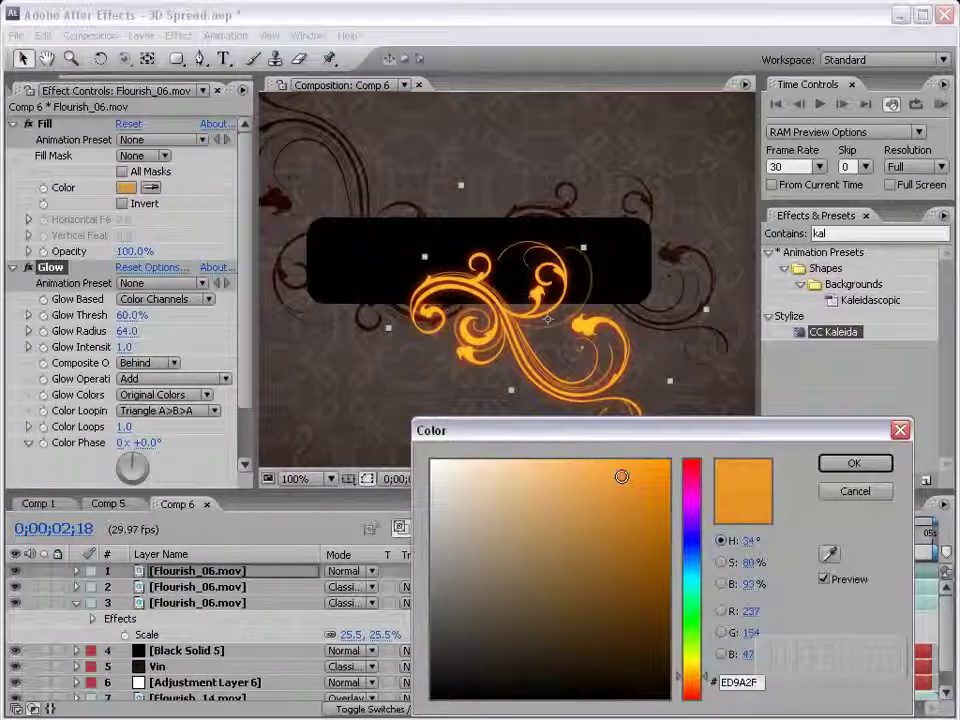
pyautogui.moveTo(622, 476); pyautogui.dragTo(628, 480)
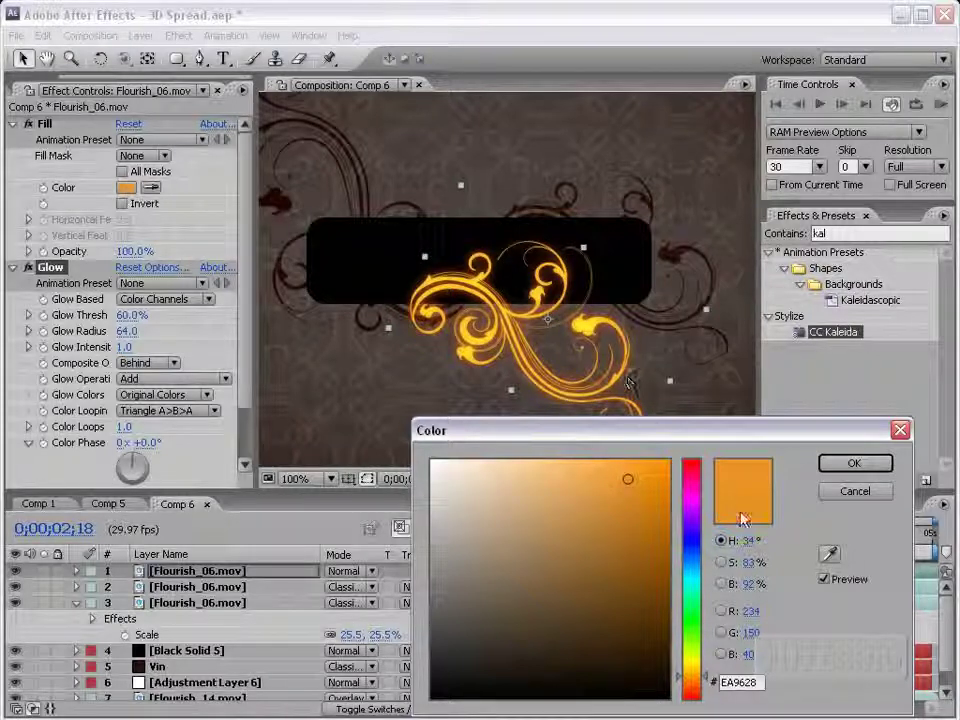
pyautogui.click(855, 463)
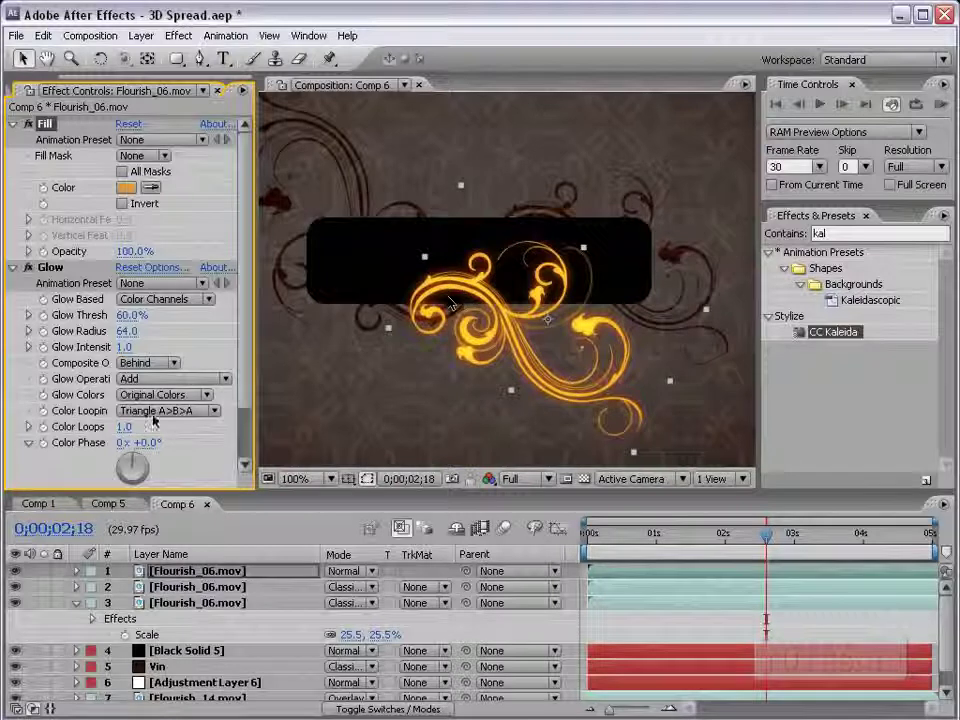
# Step: Collapse Fill and Glow, shrink and tilt the orange flourish, and save the project
pyautogui.click(14, 267)
pyautogui.click(14, 123)
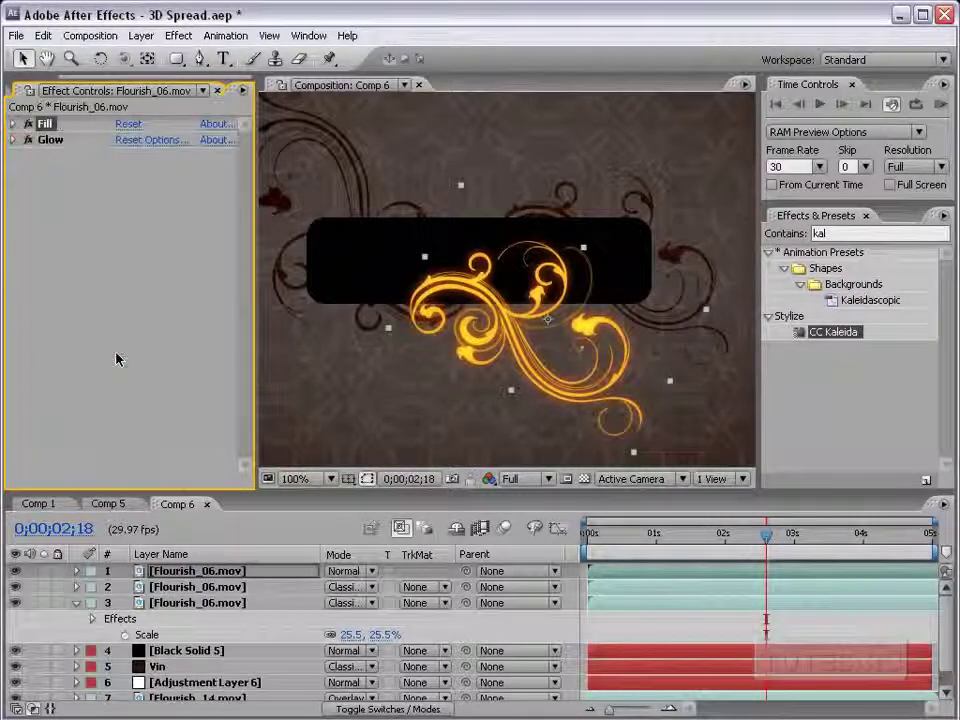
pyautogui.press(',')
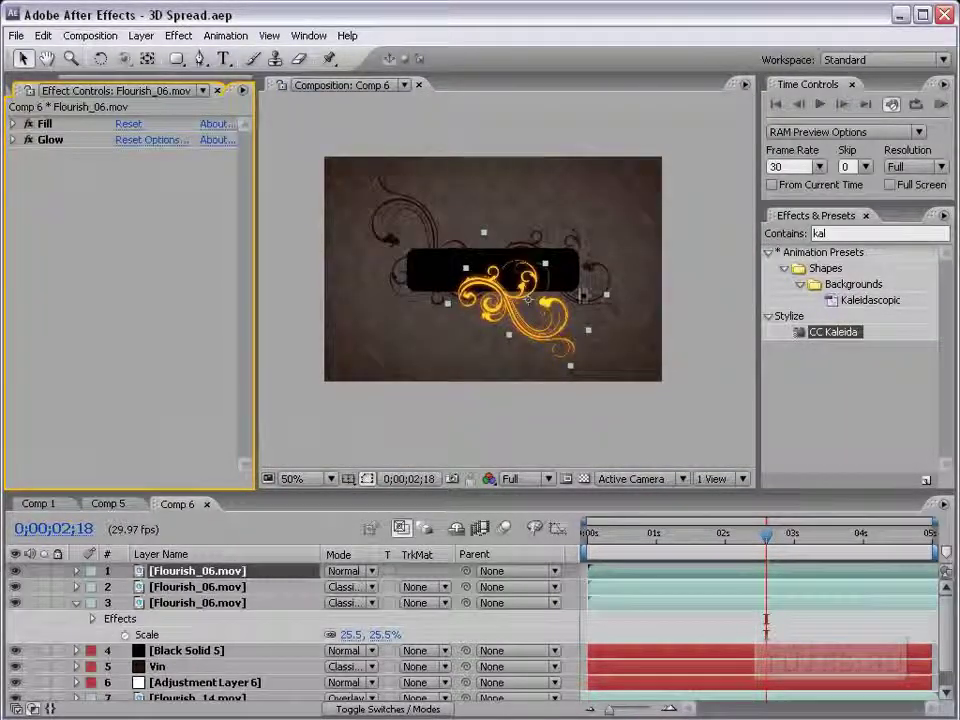
pyautogui.moveTo(607, 298)
pyautogui.mouseDown()
pyautogui.moveTo(576, 298)
pyautogui.moveTo(563, 311)
pyautogui.mouseUp()
pyautogui.press('w')
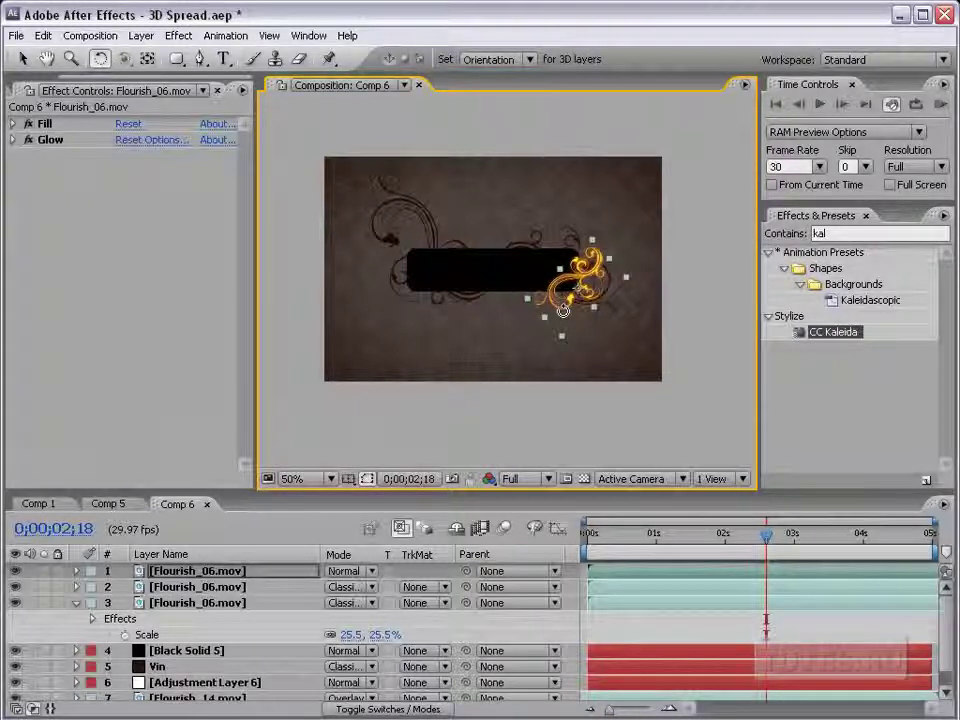
pyautogui.press('v')
pyautogui.hotkey('ctrl', 's')
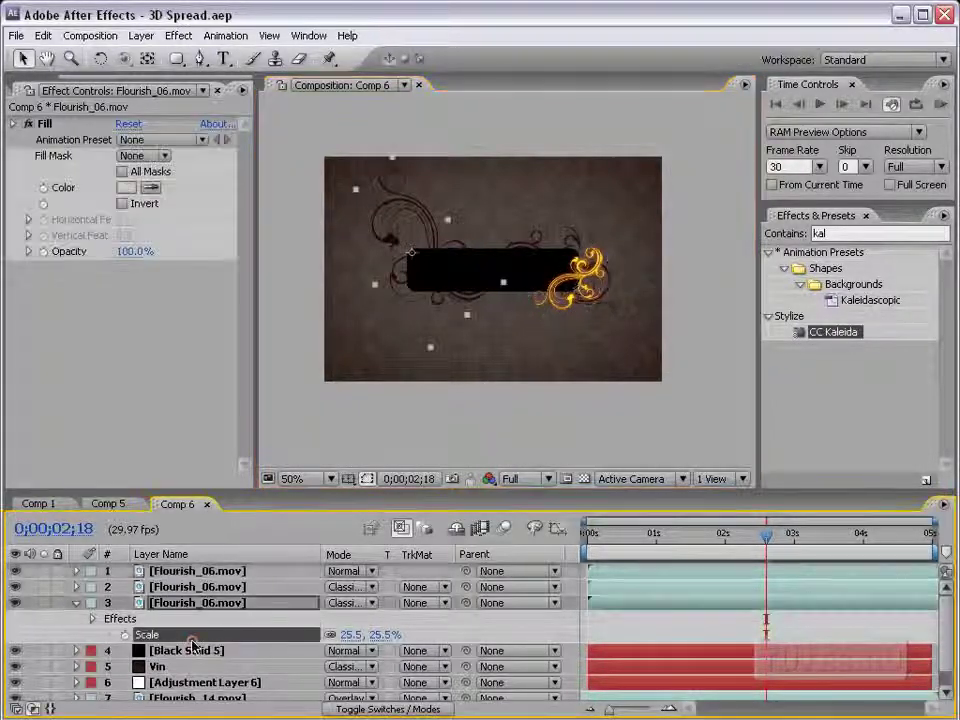
# Step: Rename Black Solid 5 to 'Title Plate' and move it to the top of the stack
pyautogui.click(190, 650)
pyautogui.press('Return')
pyautogui.write('Title Plate')
pyautogui.press('Return')
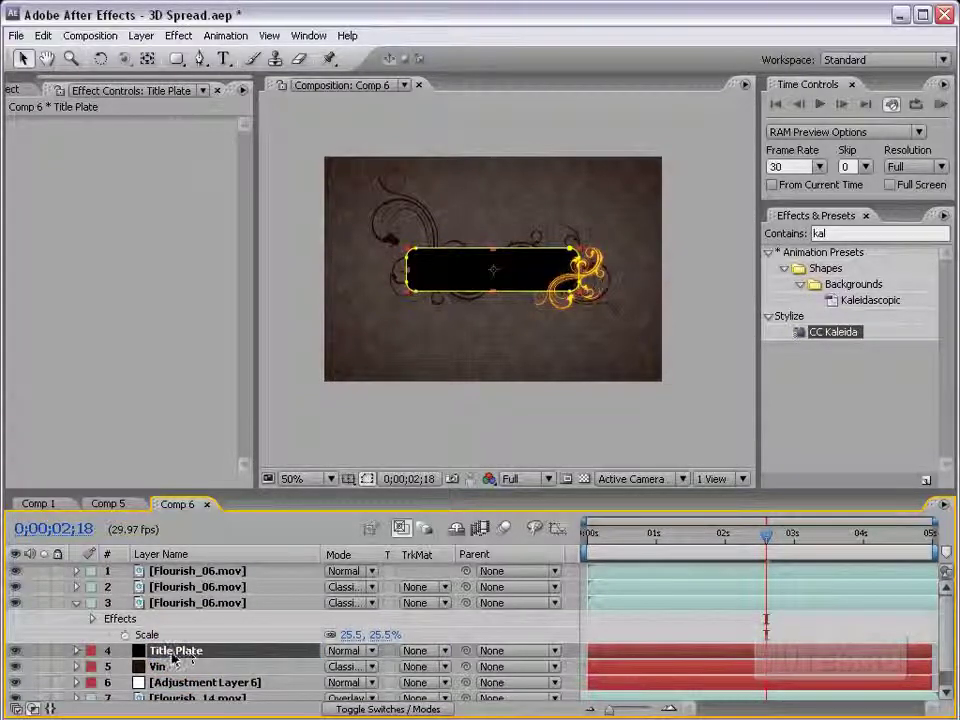
pyautogui.hotkey('ctrl', 'shift', ']')
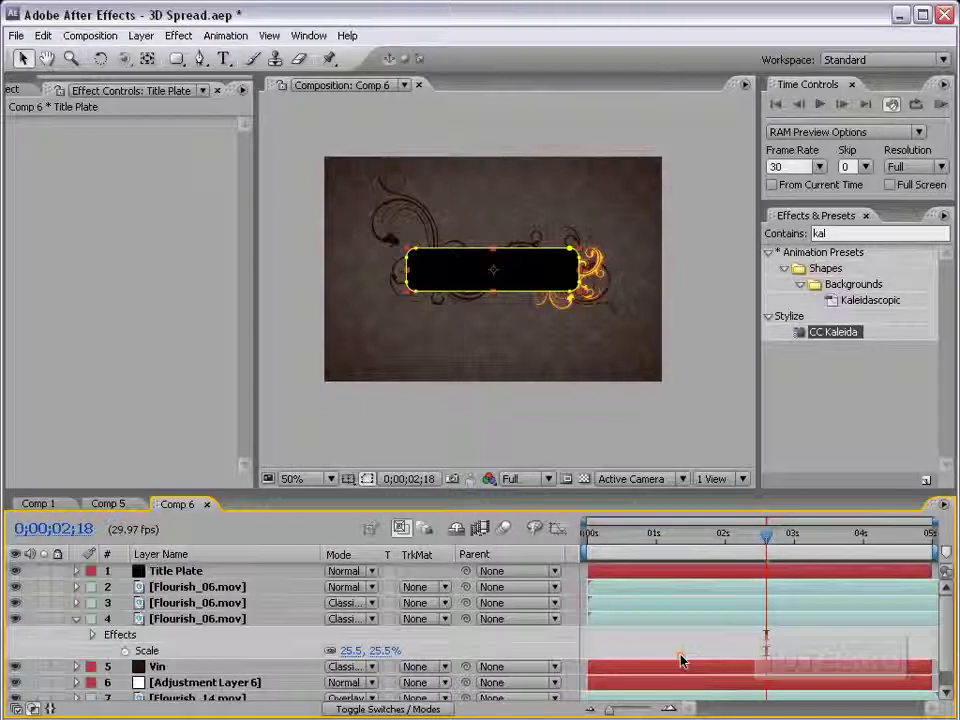
pyautogui.press('`')
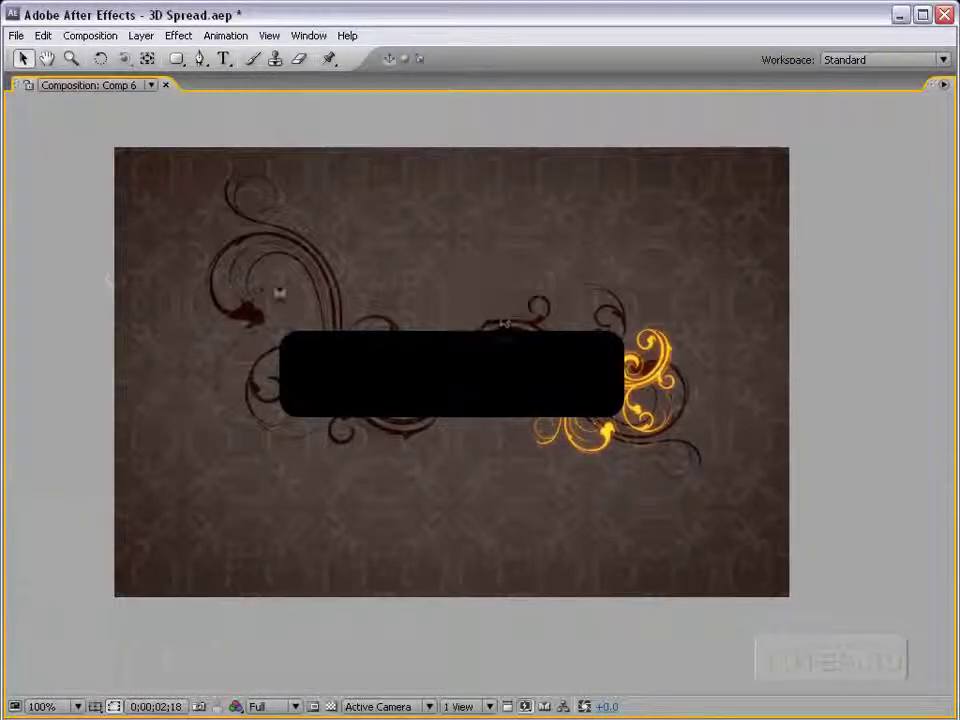
pyautogui.press('`')
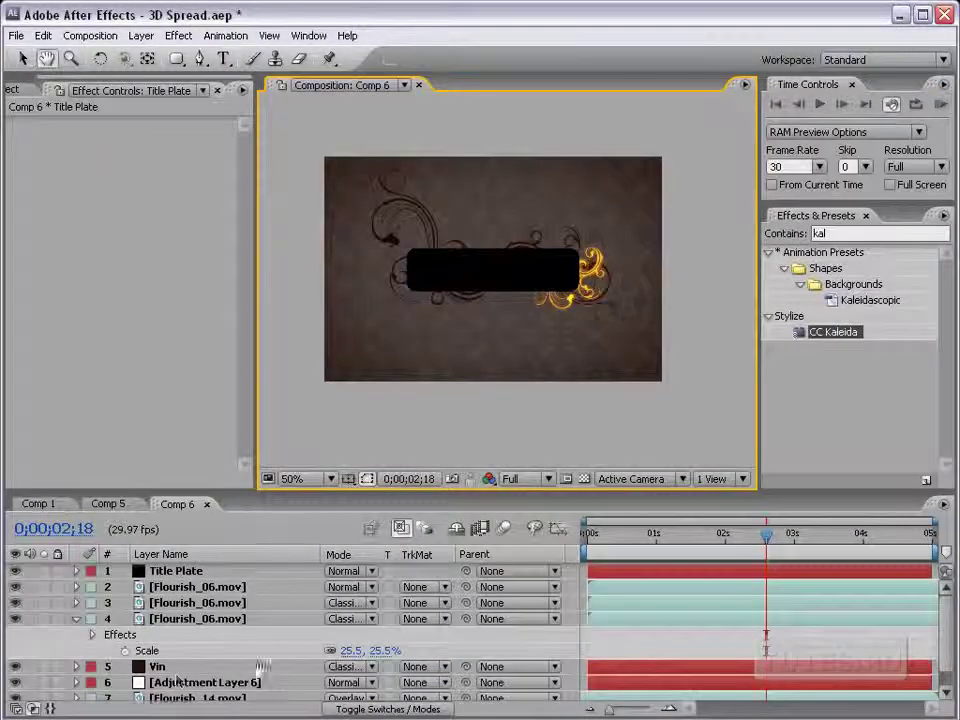
# Step: Check Flourish_14.mov's Opacity at 7%, then select the orange Flourish_06.mov layer
pyautogui.scroll(-2, 257, 681)
pyautogui.click(177, 677)
pyautogui.press('t')
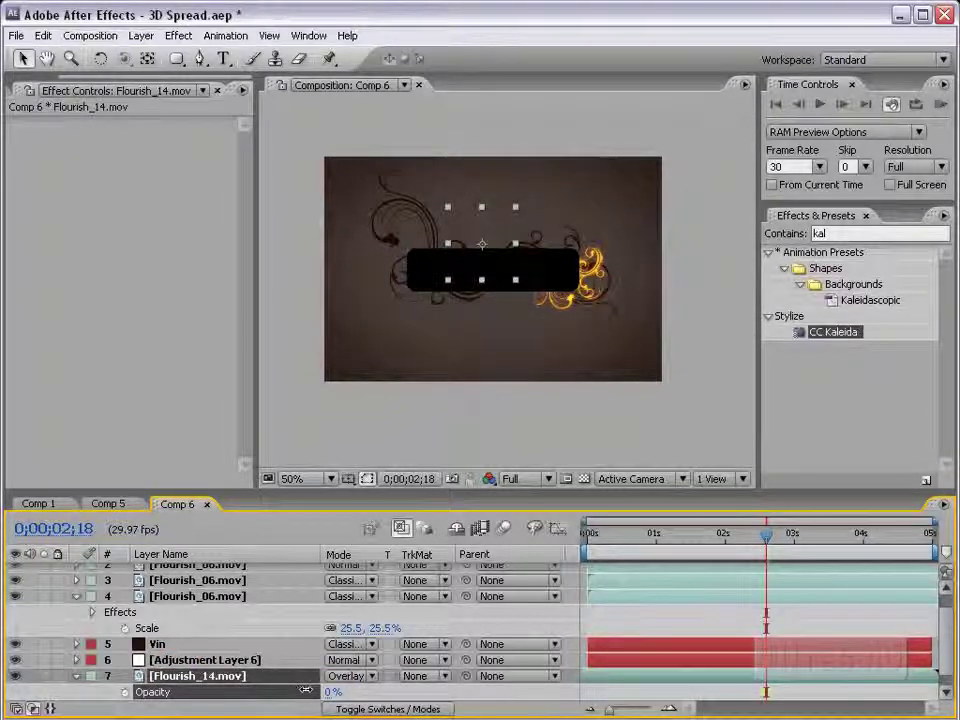
pyautogui.click(615, 626)
pyautogui.press('`')
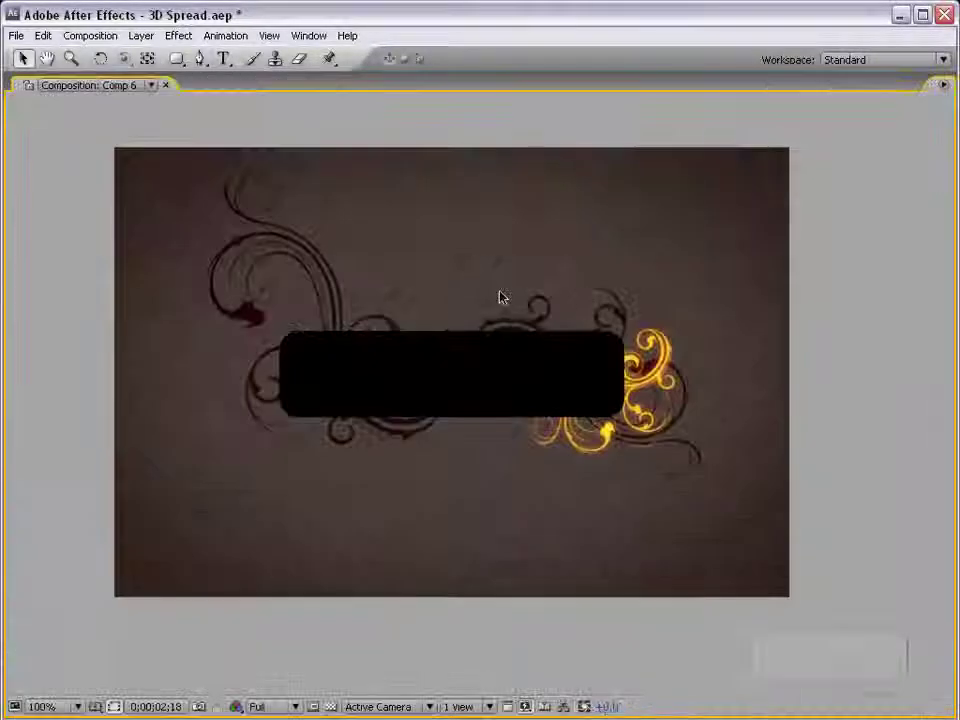
pyautogui.press('`')
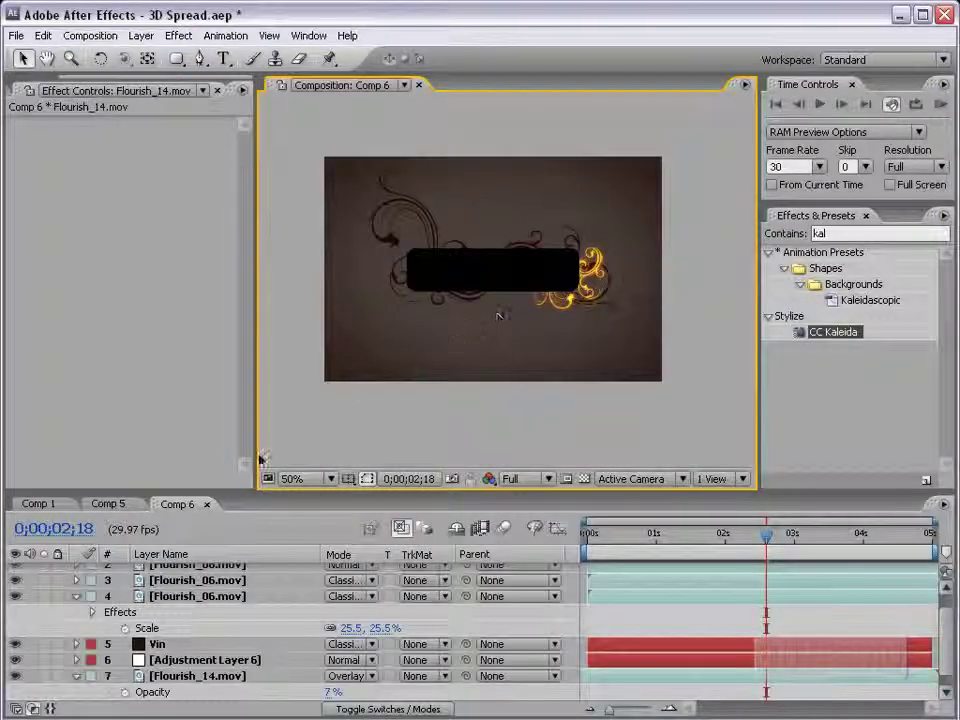
pyautogui.scroll(1, 210, 595)
pyautogui.click(197, 587)
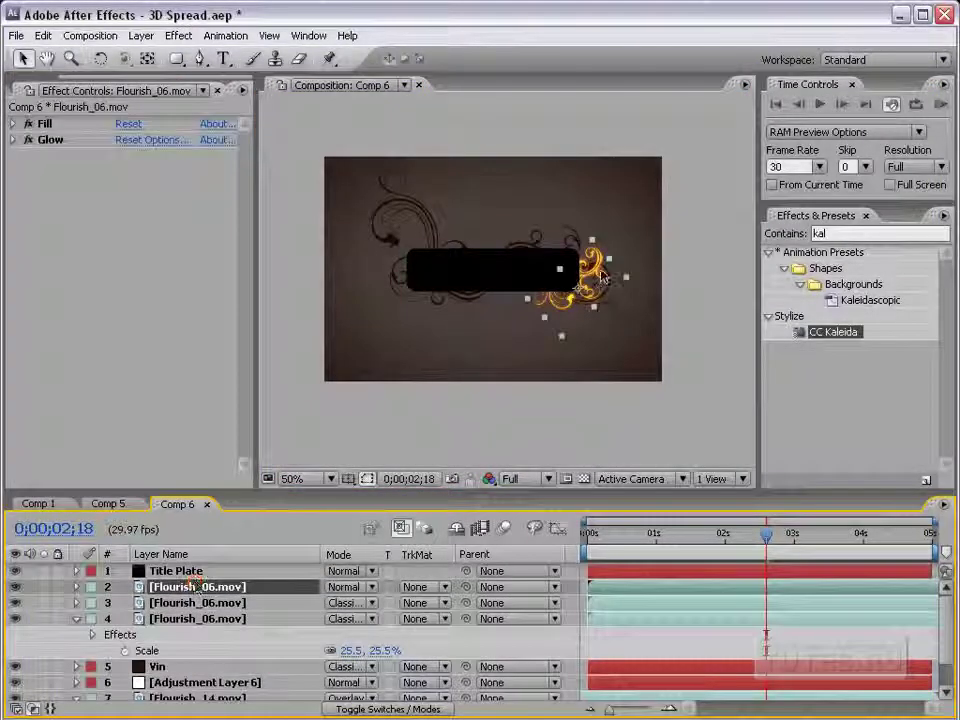
# Step: Duplicate the orange flourish layer and rotate the copy around the plate's left side
pyautogui.click(43, 35)
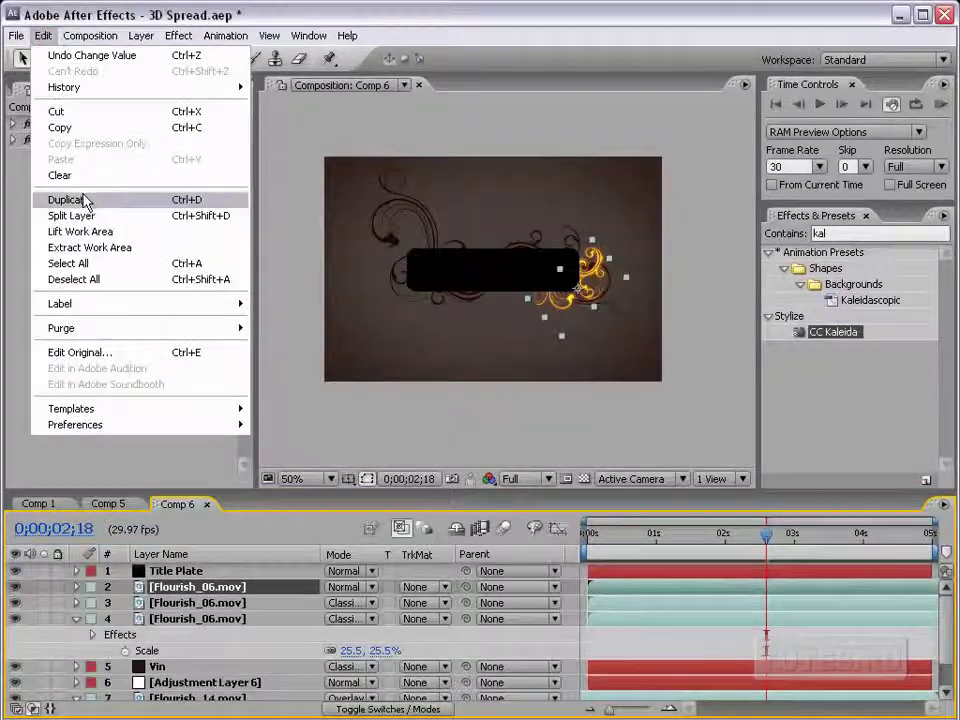
pyautogui.click(85, 201)
pyautogui.press('w')
pyautogui.moveTo(445, 205); pyautogui.dragTo(593, 312)
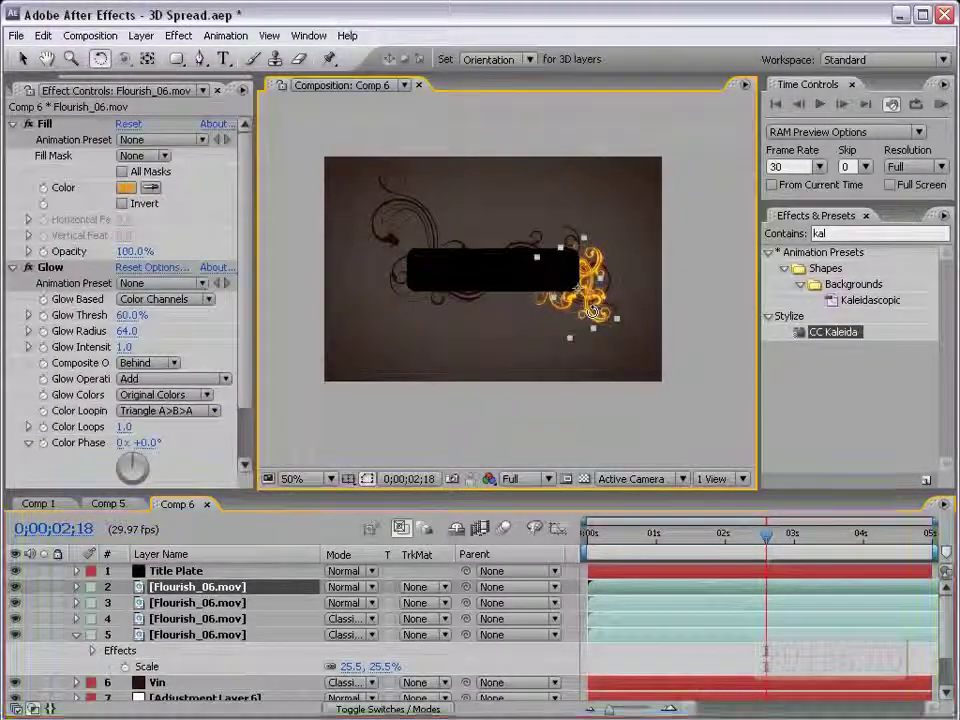
pyautogui.moveTo(465, 283); pyautogui.dragTo(428, 279)
pyautogui.press('v')
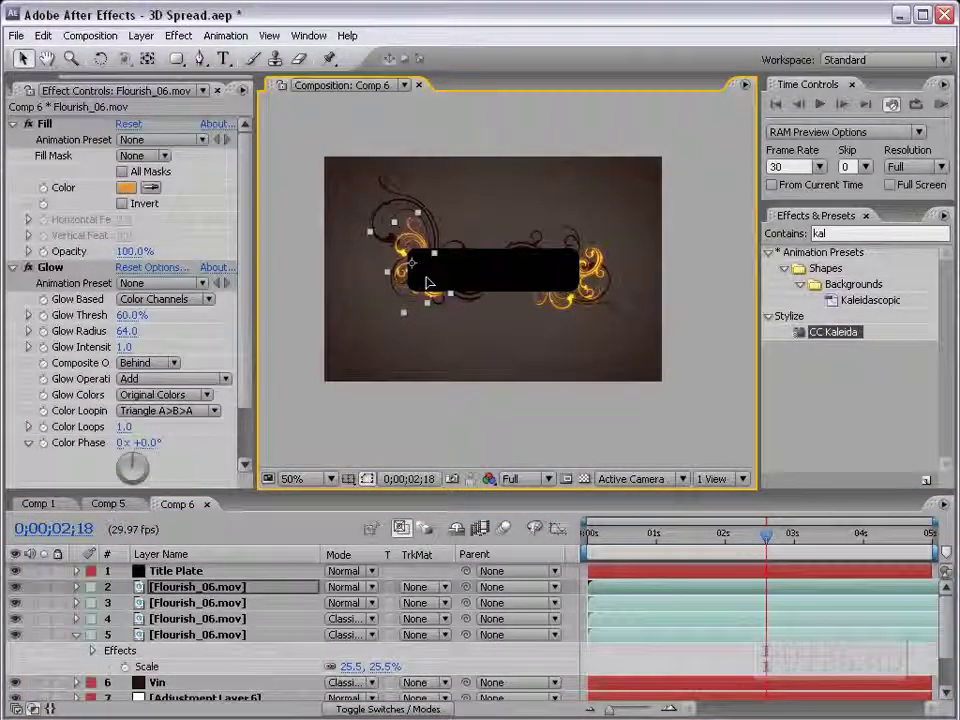
# Step: Nudge the right flourish slightly right in the maximized composition view
pyautogui.press('`')
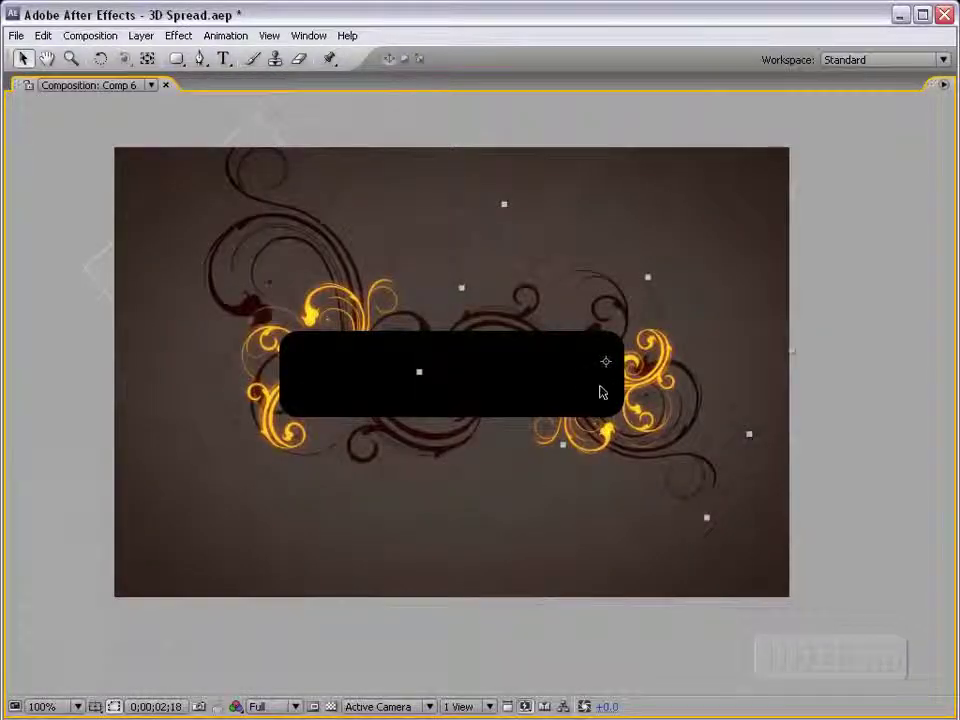
pyautogui.hotkey('shift', 'Right')
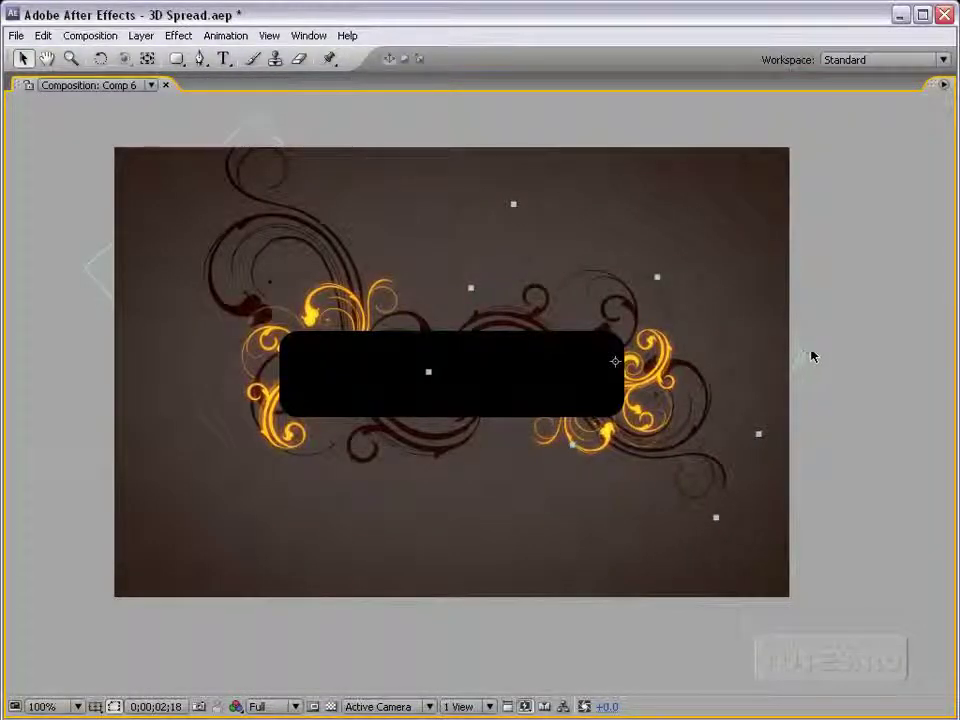
pyautogui.press('w')
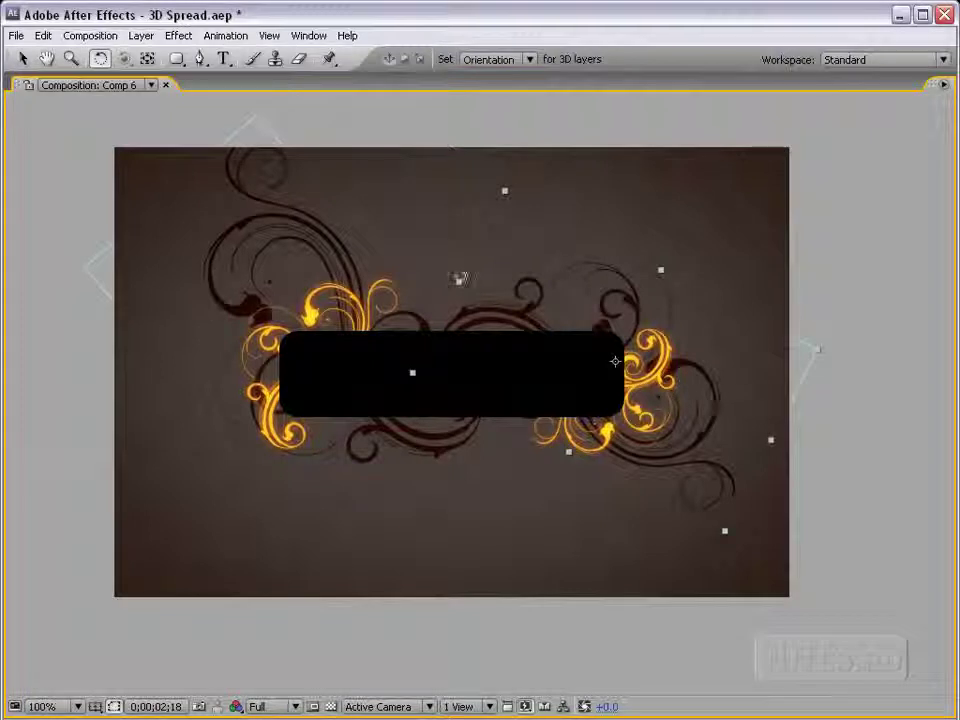
pyautogui.press('`')
pyautogui.press('v')
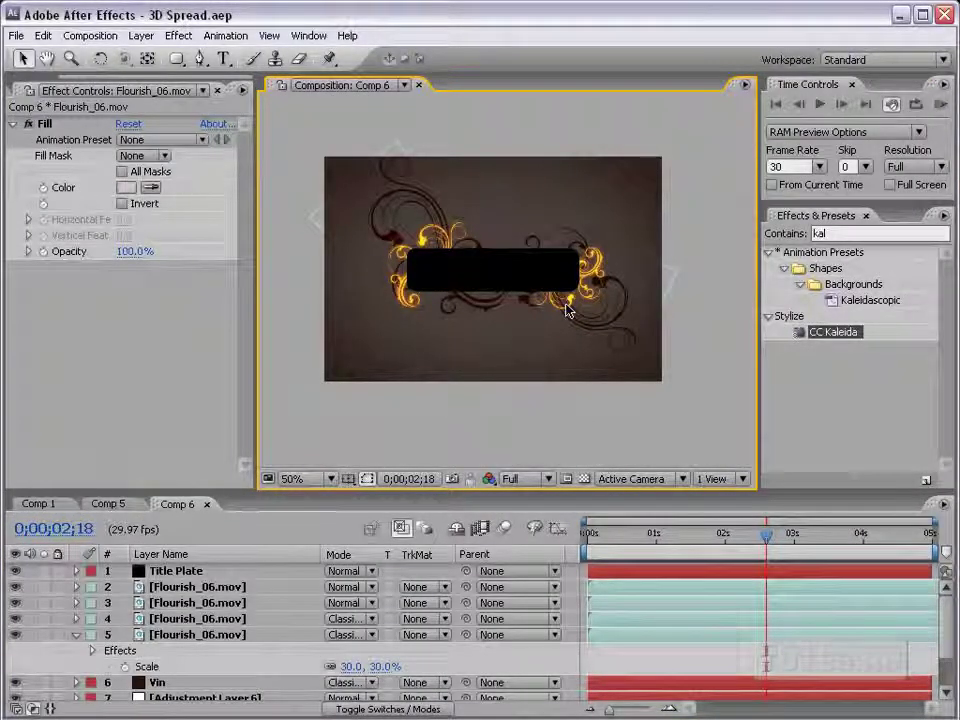
# Step: Collapse layer 5's properties and add a new black solid layer
pyautogui.click(77, 635)
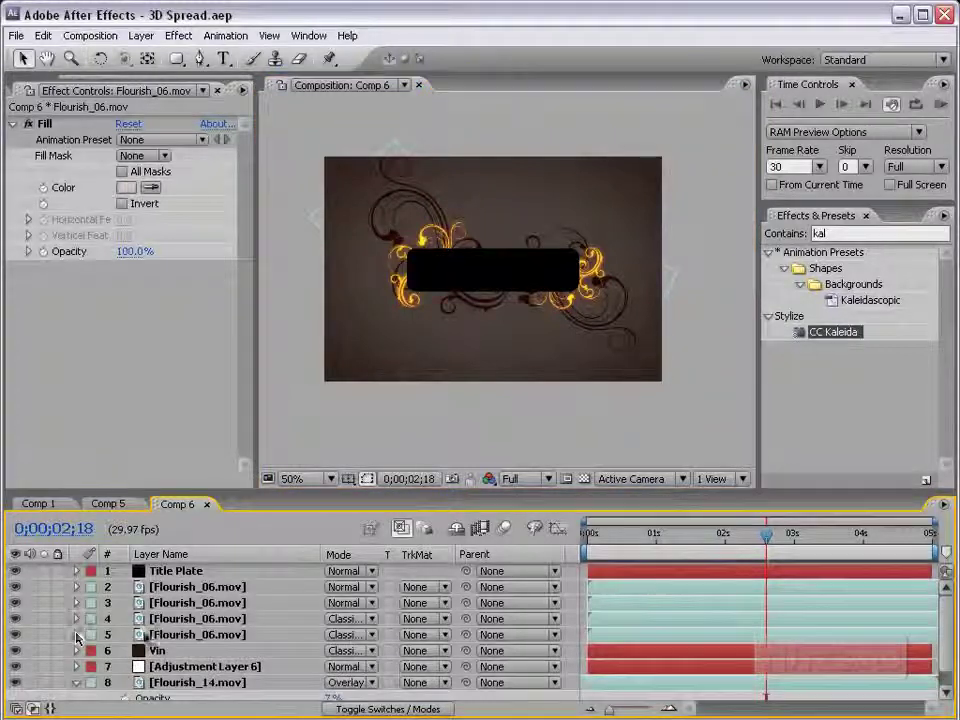
pyautogui.click(141, 35)
pyautogui.moveTo(200, 55)
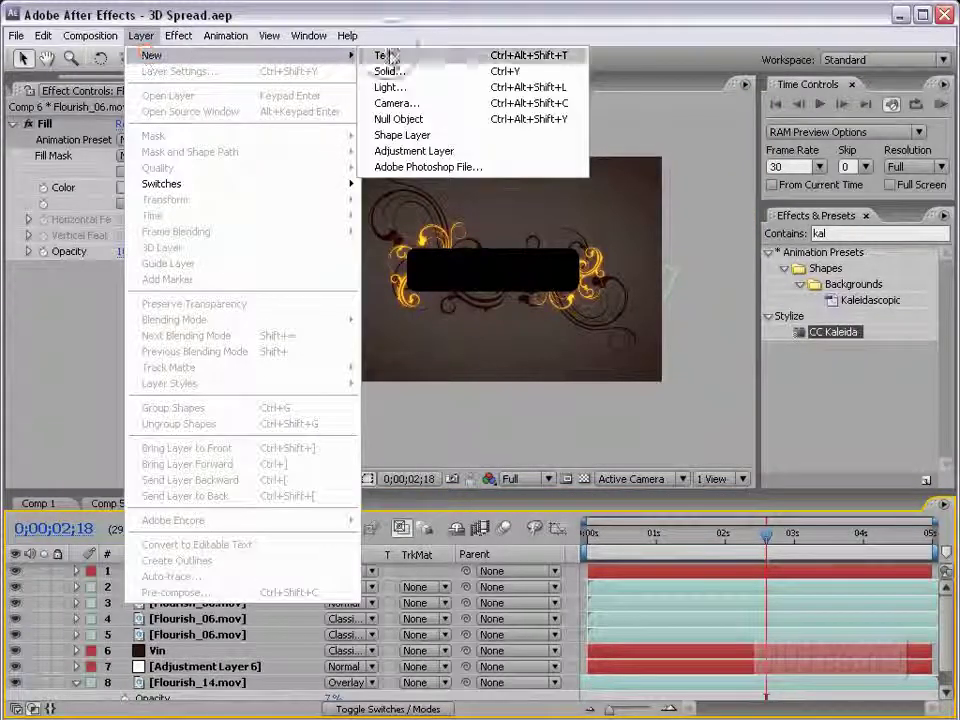
pyautogui.click(423, 72)
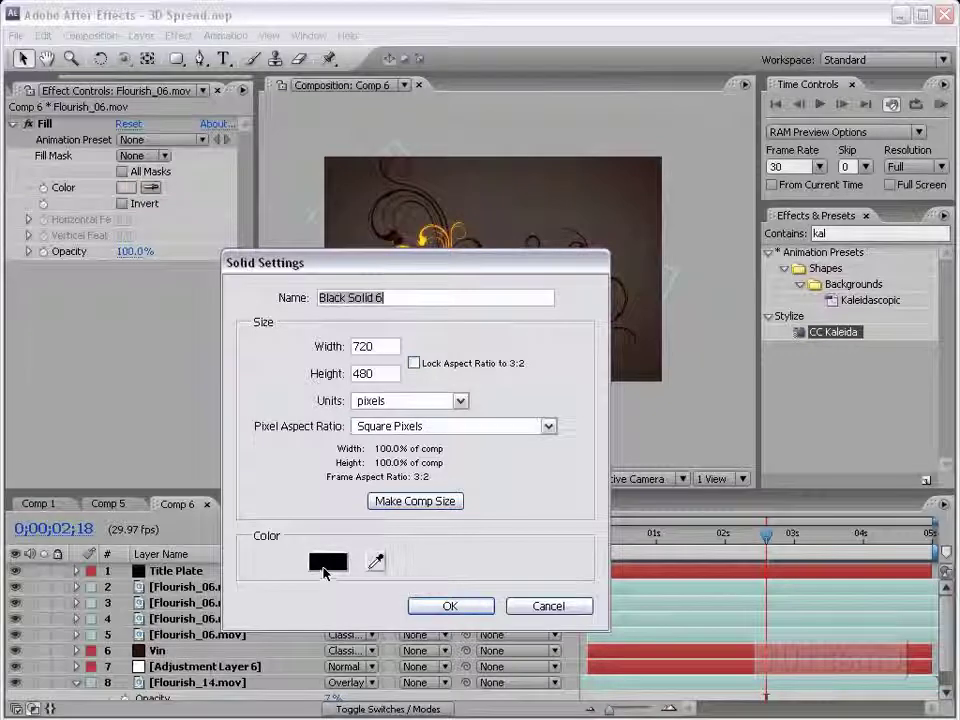
pyautogui.click(450, 606)
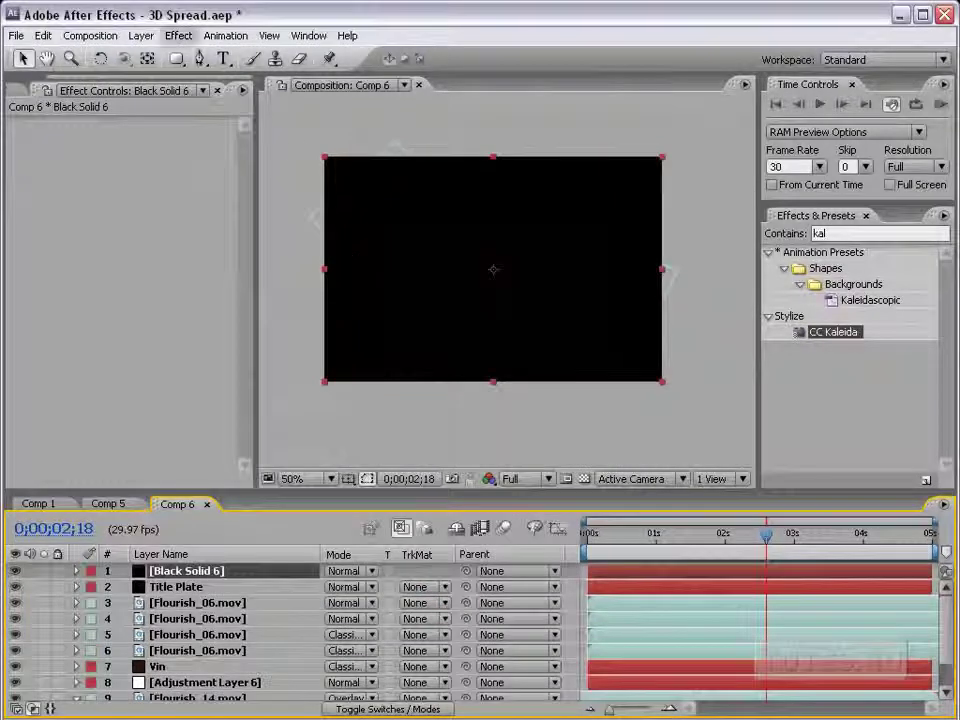
# Step: Fill the new solid with orange-red FF3C00 and set its blend mode to Screen
pyautogui.click(181, 36)
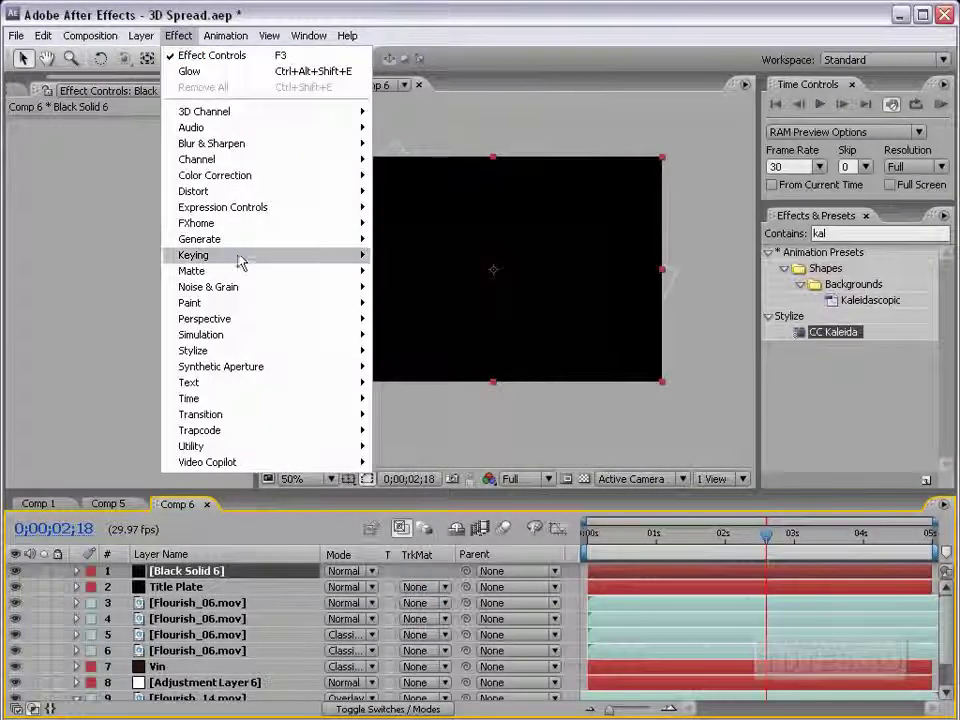
pyautogui.moveTo(229, 240)
pyautogui.click(395, 462)
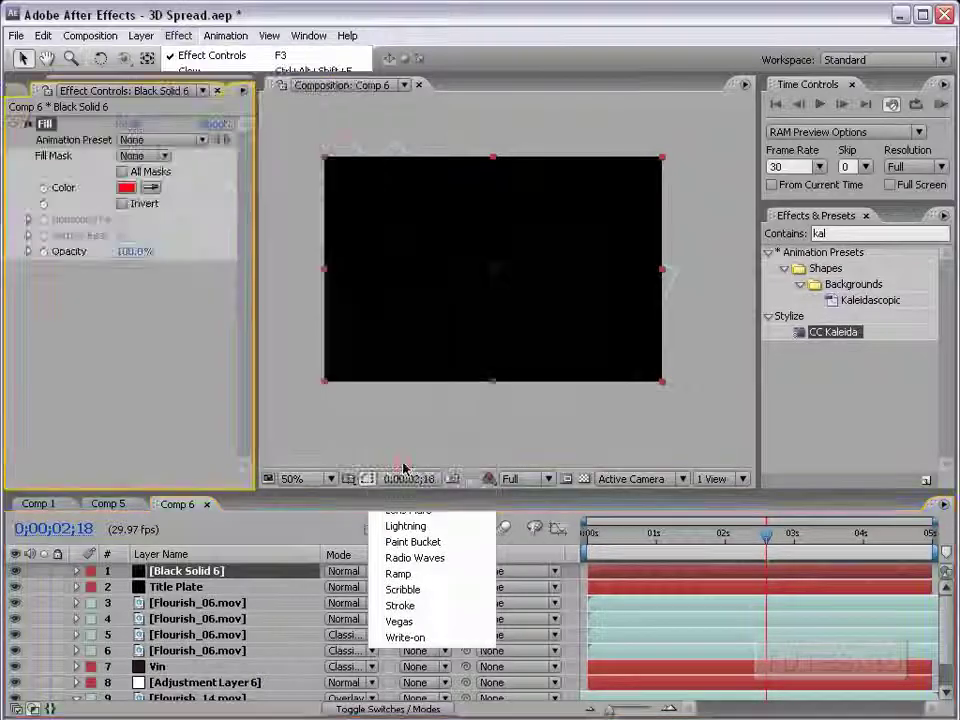
pyautogui.click(126, 187)
pyautogui.moveTo(654, 450); pyautogui.dragTo(499, 358)
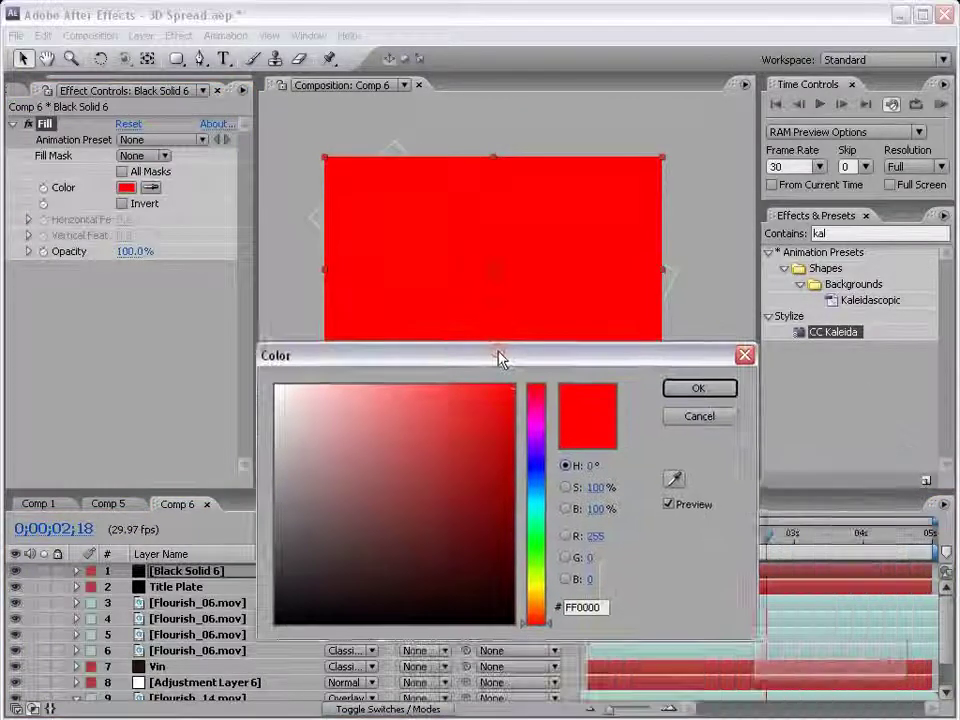
pyautogui.click(540, 622)
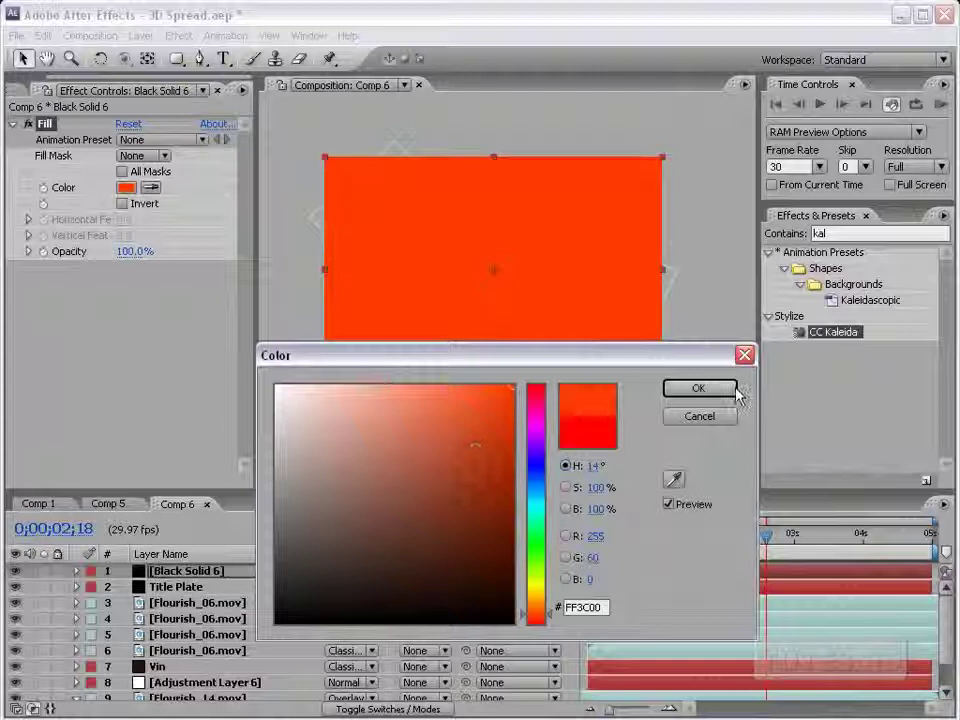
pyautogui.click(700, 388)
pyautogui.click(350, 571)
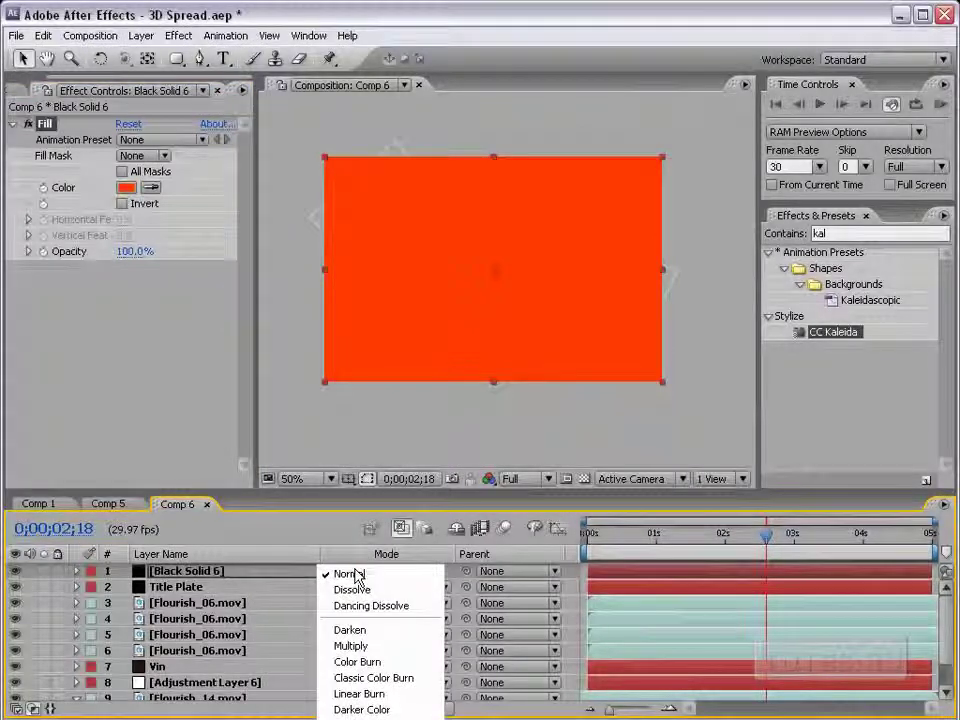
pyautogui.click(350, 705)
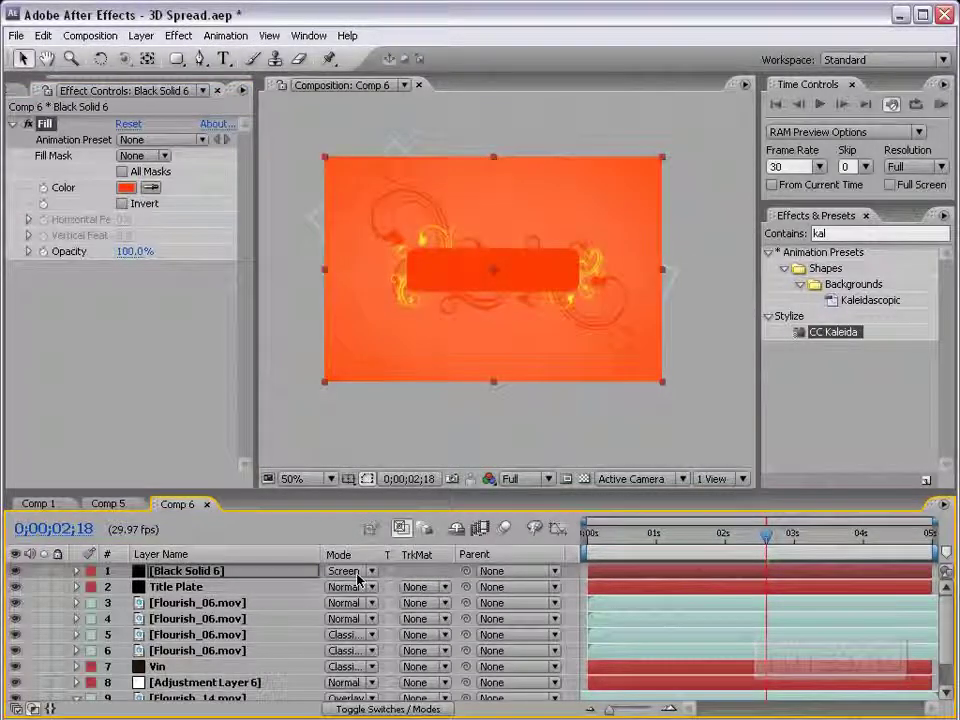
# Step: Mask the solid with an ellipse feathered 68 px, and move Title Plate above it
pyautogui.moveTo(179, 60); pyautogui.dragTo(272, 100)
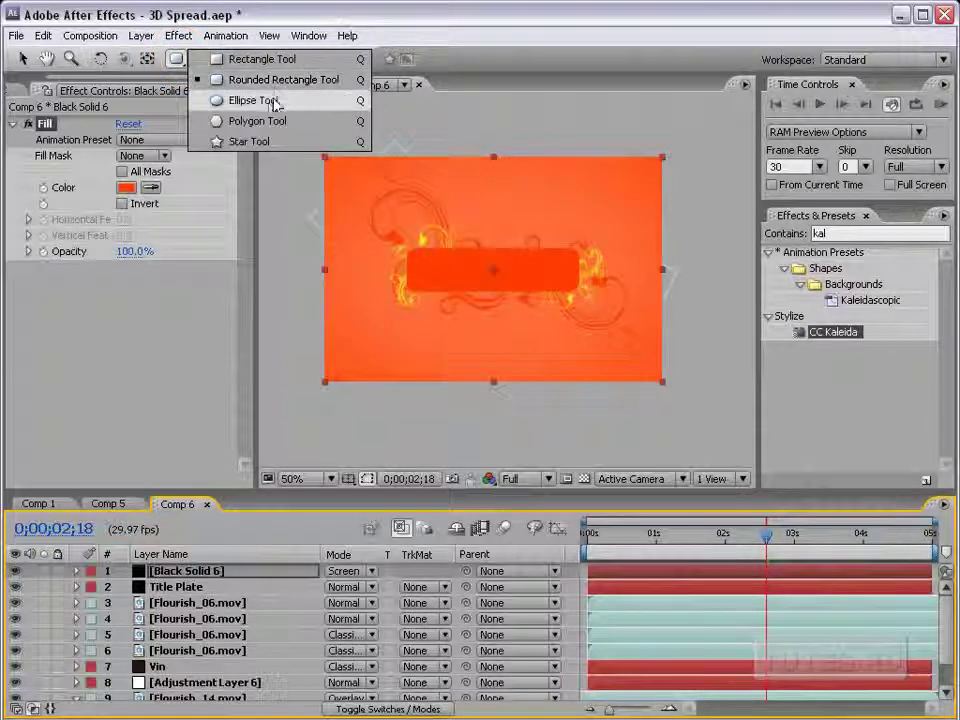
pyautogui.moveTo(492, 270); pyautogui.dragTo(598, 300)
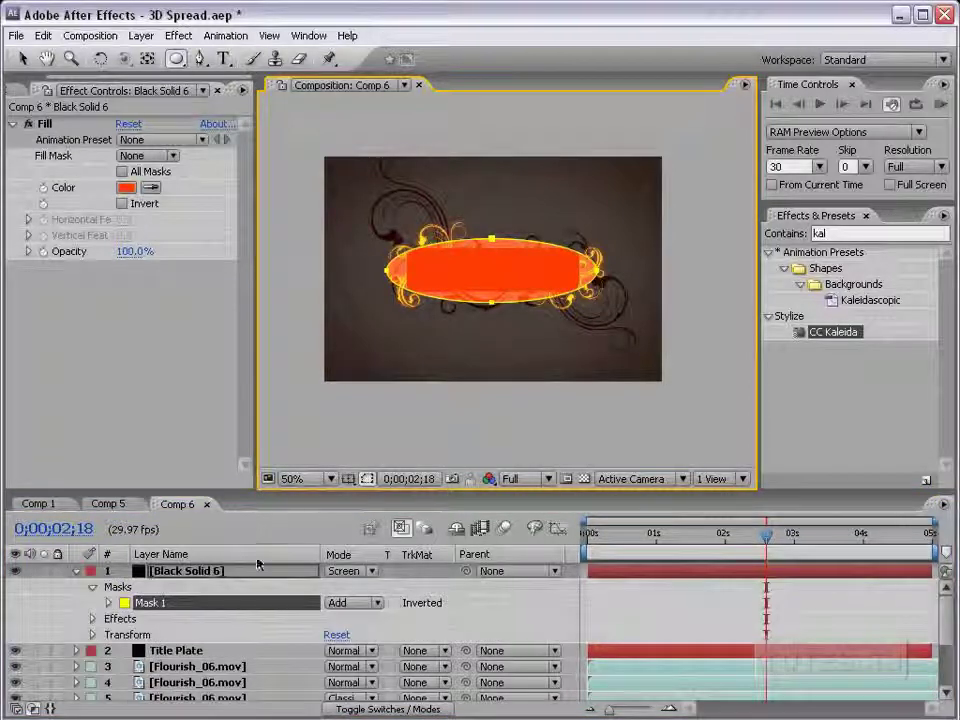
pyautogui.press('f')
pyautogui.moveTo(345, 603); pyautogui.dragTo(420, 603)
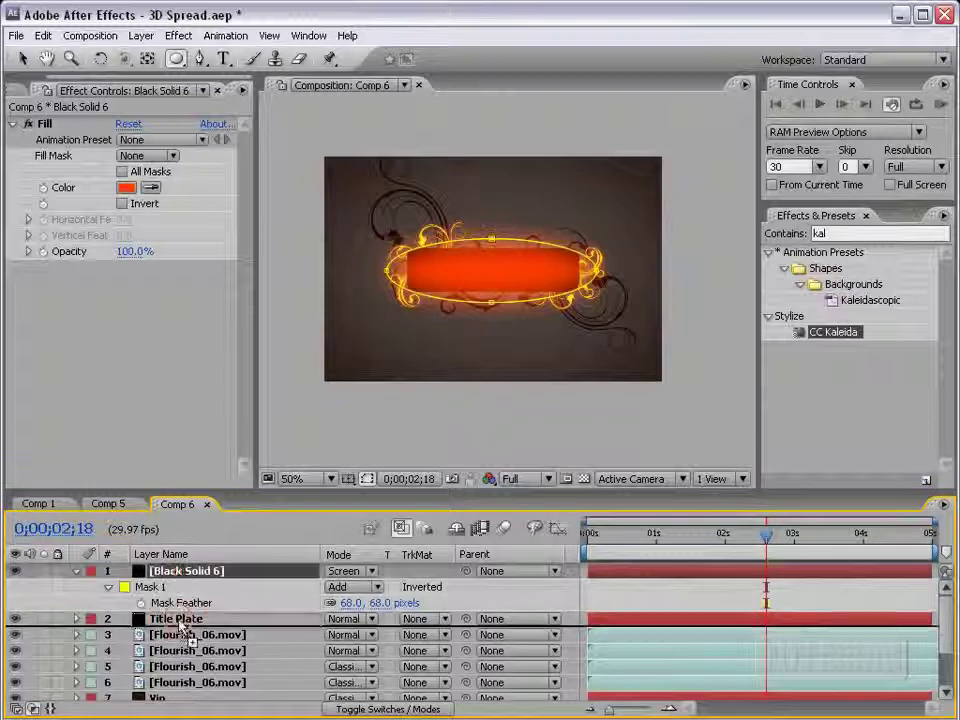
pyautogui.moveTo(182, 625); pyautogui.dragTo(180, 566)
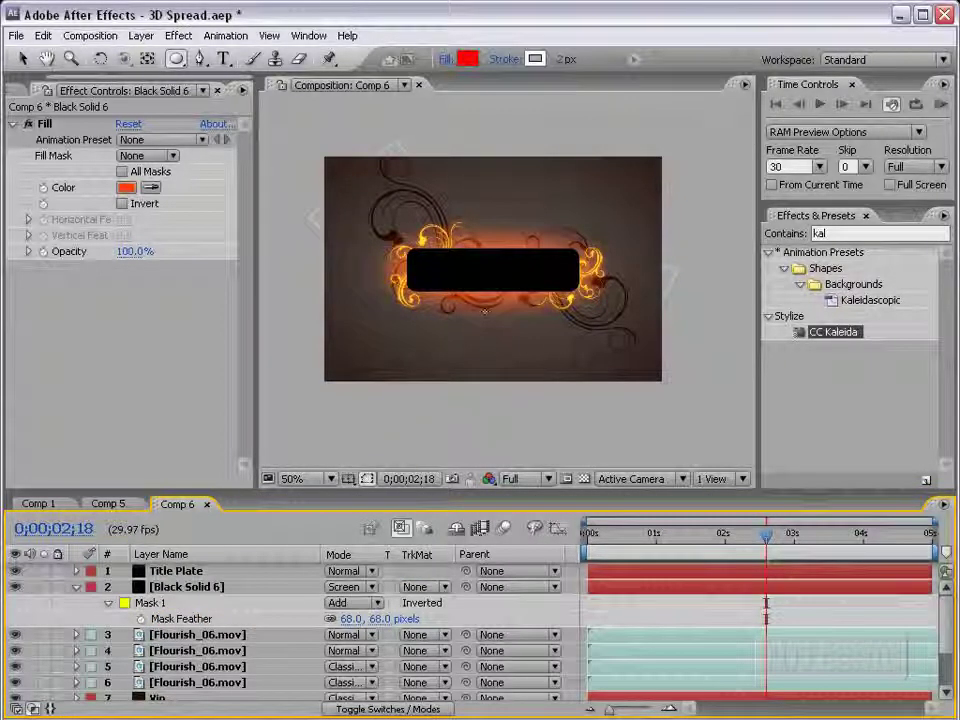
# Step: Change the glow's fill colour to a deep red and show its 72% opacity
pyautogui.press('.')
pyautogui.click(125, 187)
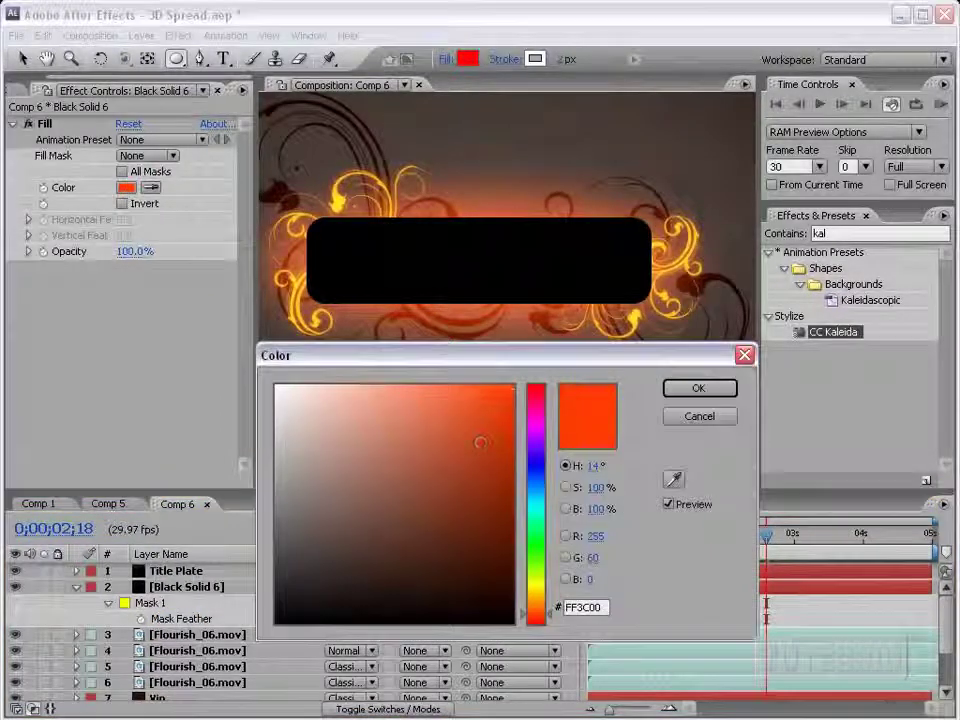
pyautogui.moveTo(542, 608); pyautogui.dragTo(541, 630)
pyautogui.moveTo(506, 448); pyautogui.dragTo(506, 481)
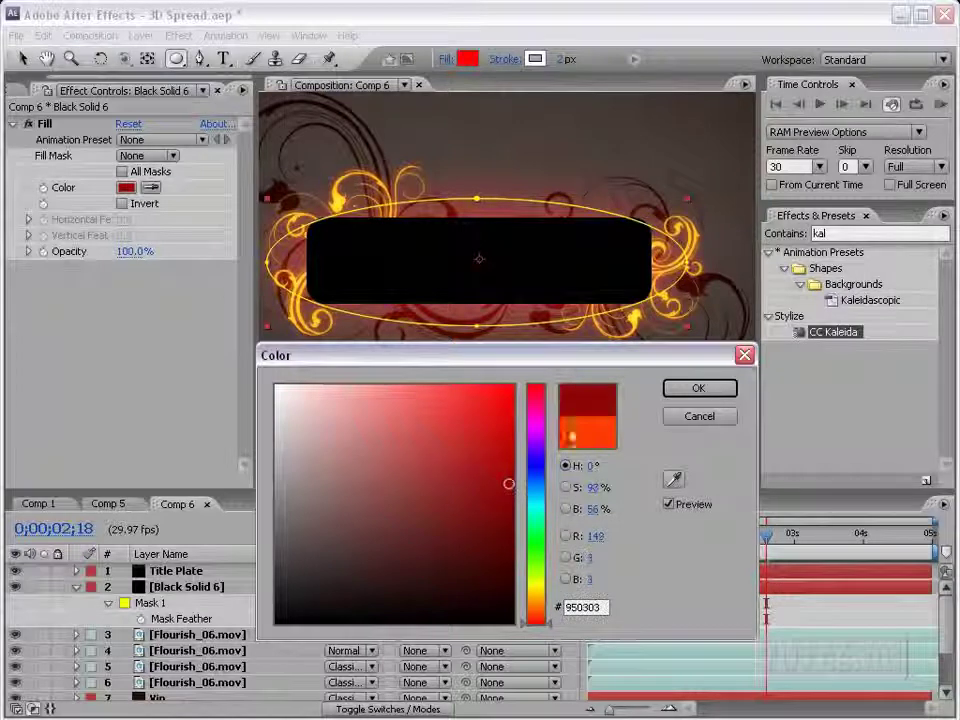
pyautogui.press('Return')
pyautogui.press(',')
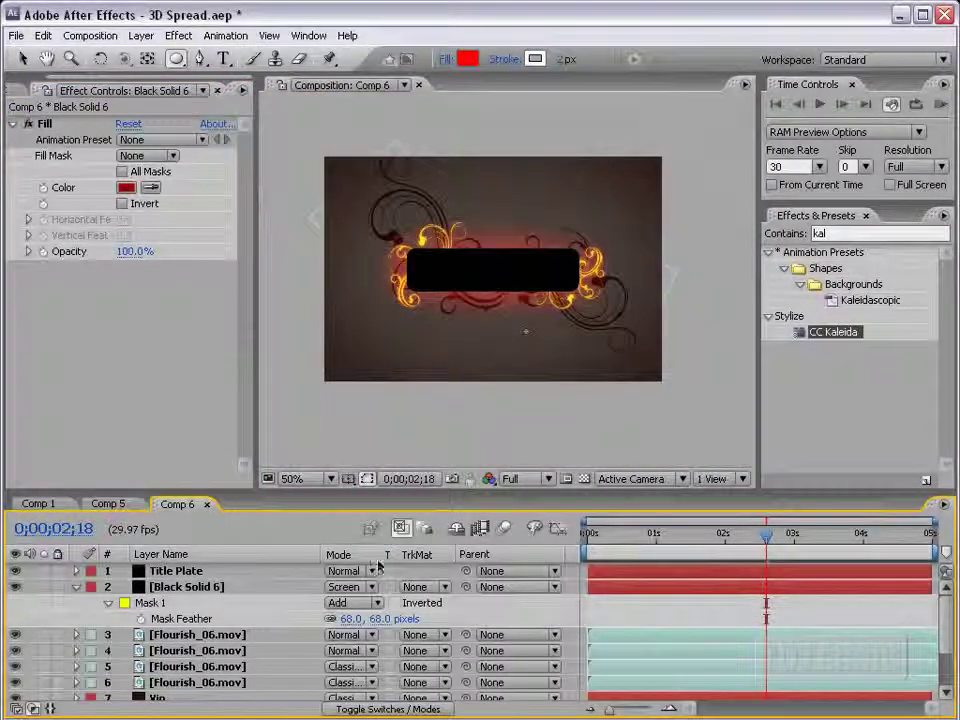
pyautogui.press('v')
pyautogui.press('t')
pyautogui.press('F2')
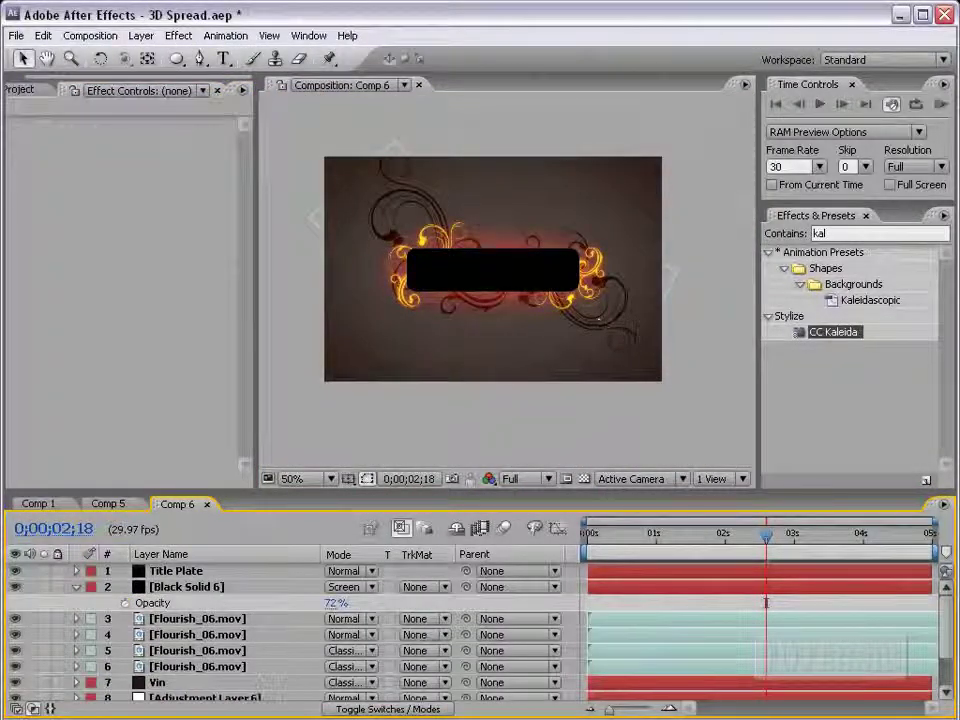
# Step: Inspect a flourish in the maximized comp view, then deselect it and scroll the timeline
pyautogui.click(678, 282)
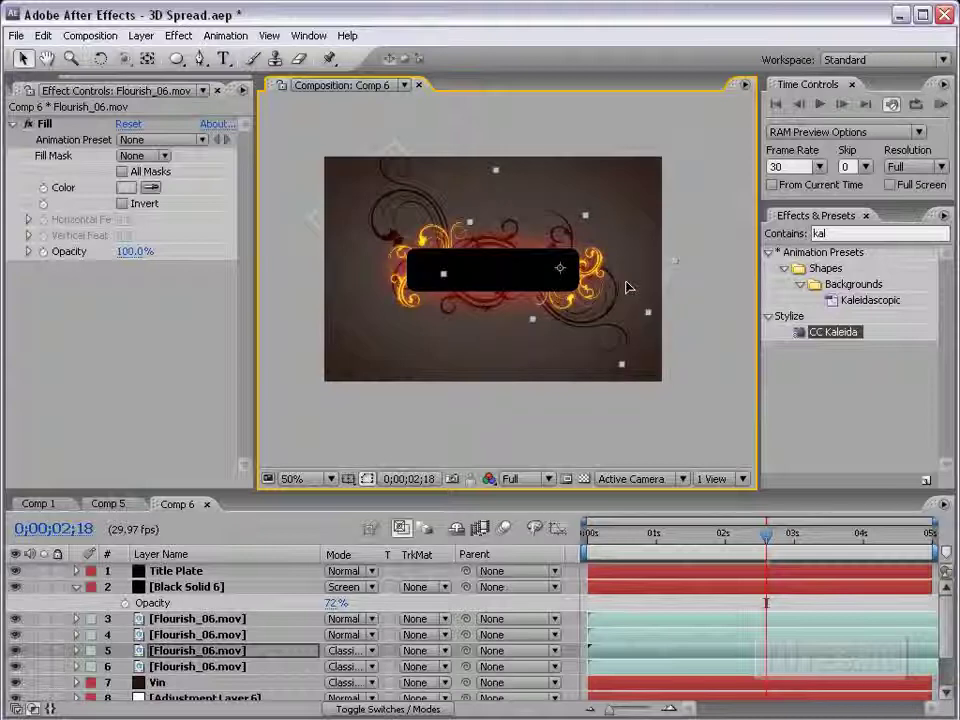
pyautogui.press('`')
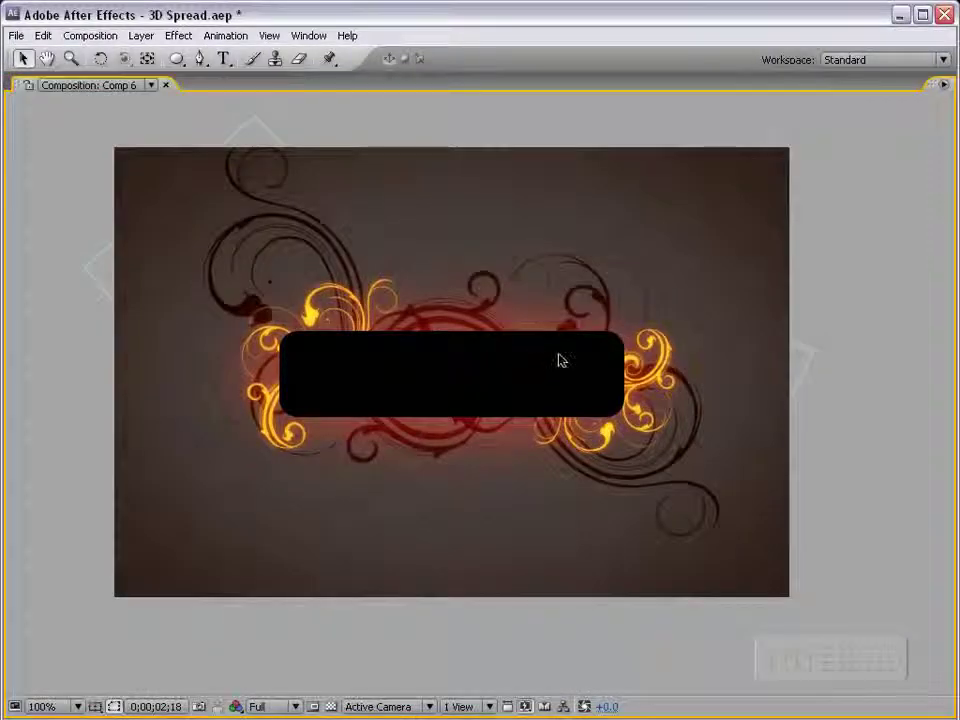
pyautogui.press('`')
pyautogui.click(525, 420)
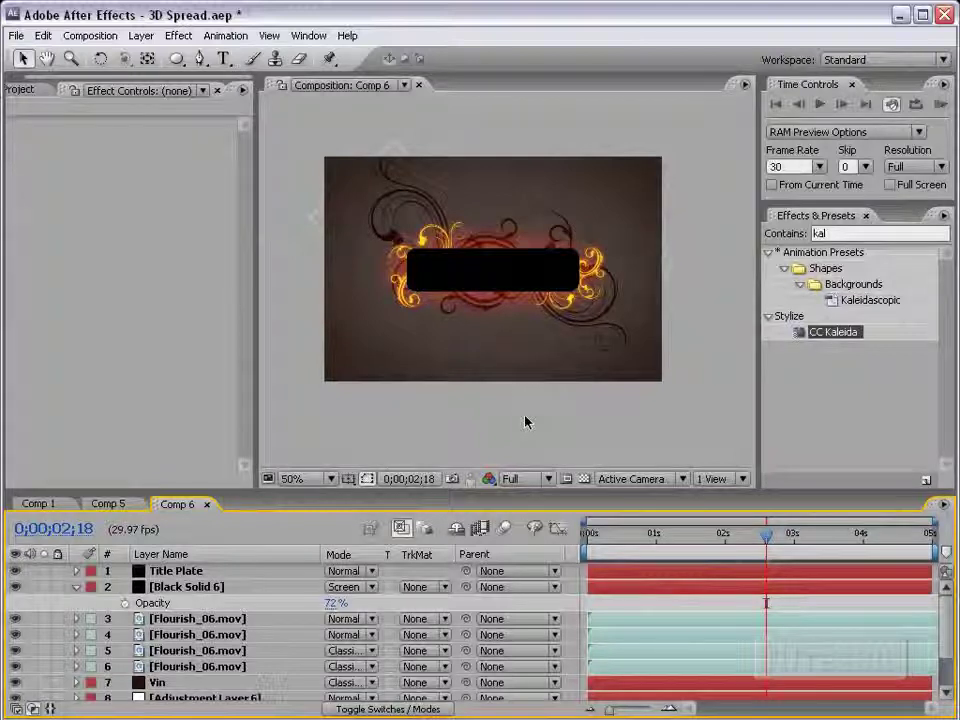
pyautogui.press('h')
pyautogui.scroll(-2, 160, 682)
pyautogui.press('v')
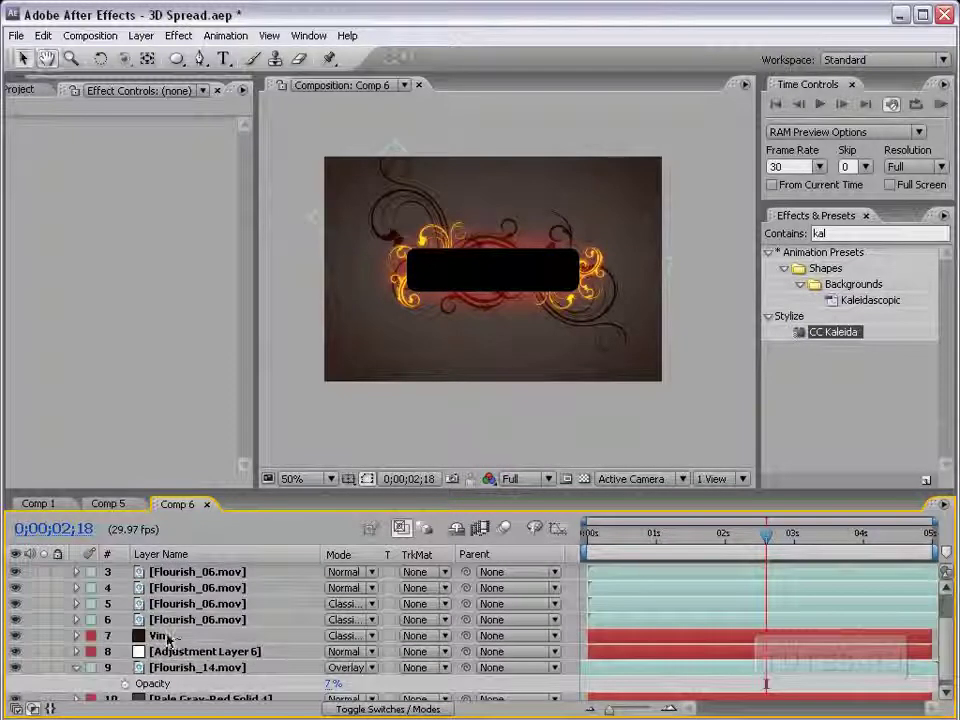
# Step: Apply a Fill effect in very dark red (#410C0C) to the Vin layer
pyautogui.click(168, 638)
pyautogui.click(178, 35)
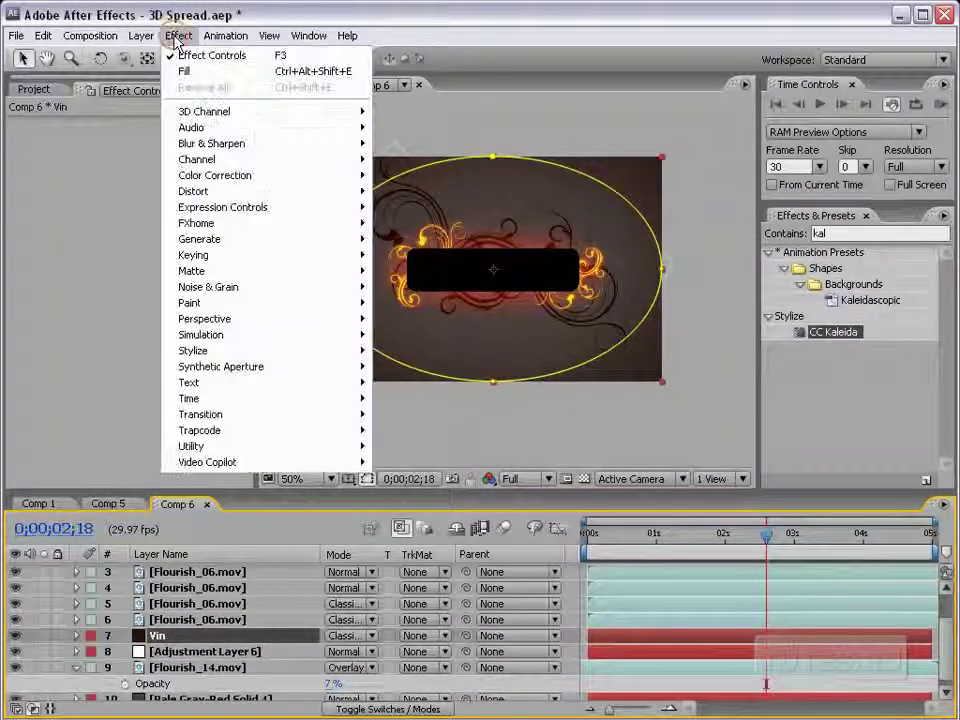
pyautogui.moveTo(243, 246)
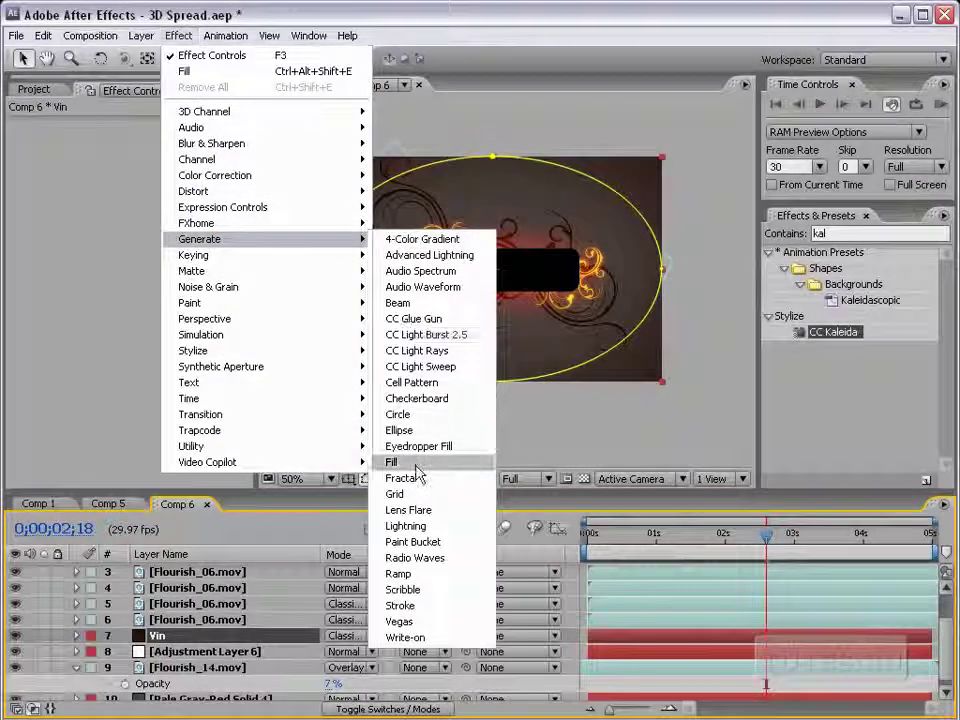
pyautogui.click(400, 462)
pyautogui.click(125, 187)
pyautogui.click(462, 525)
pyautogui.click(489, 491)
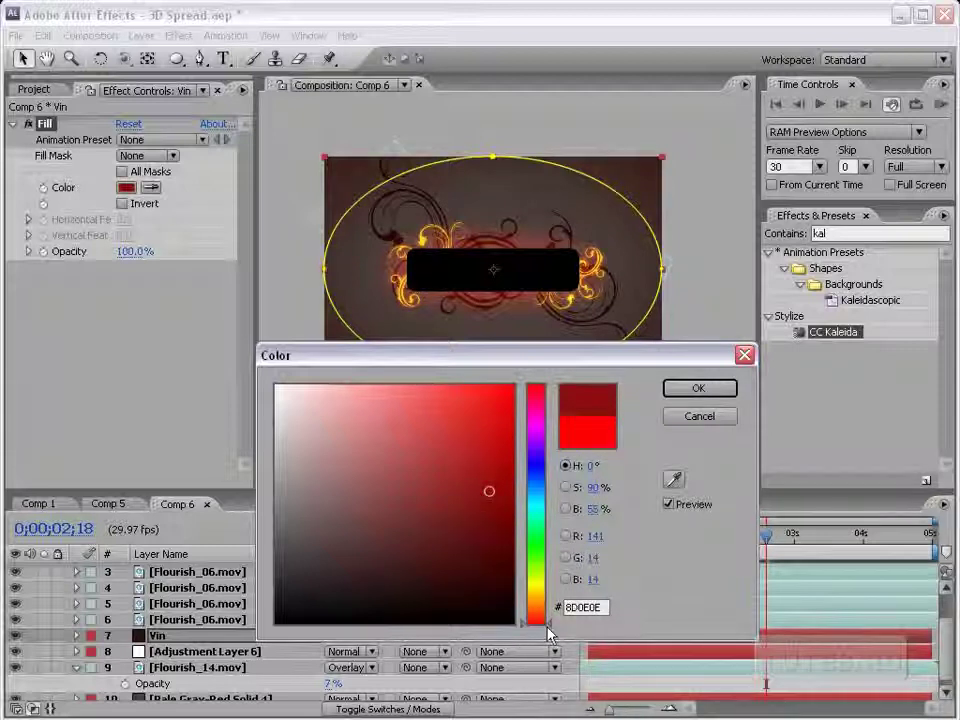
pyautogui.moveTo(467, 561); pyautogui.dragTo(483, 538)
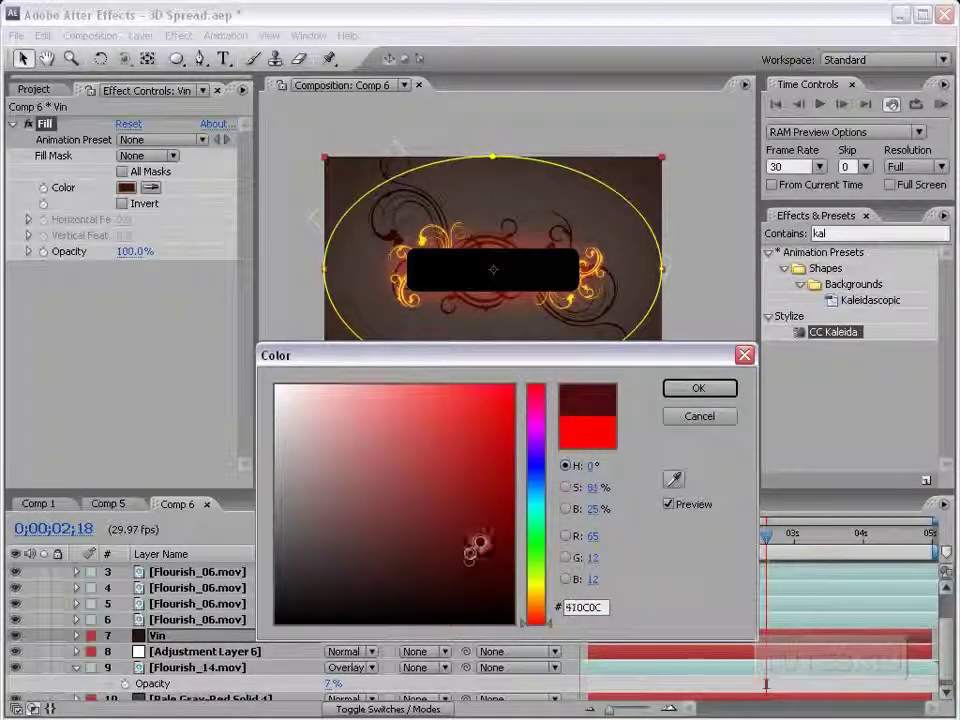
pyautogui.click(698, 388)
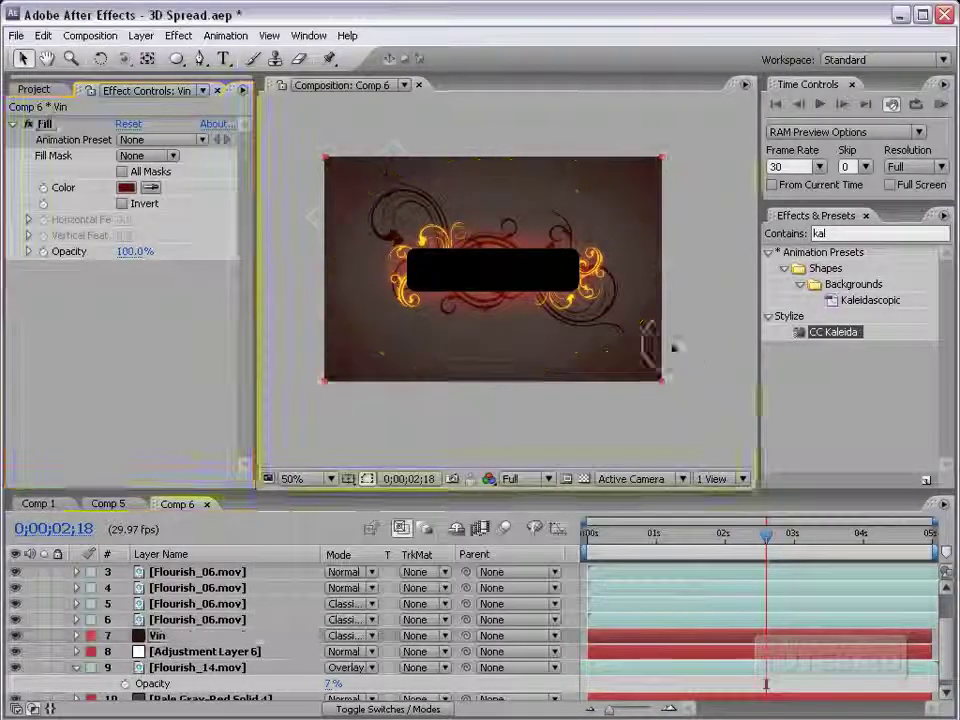
pyautogui.press('t')
pyautogui.scroll(3, 258, 583)
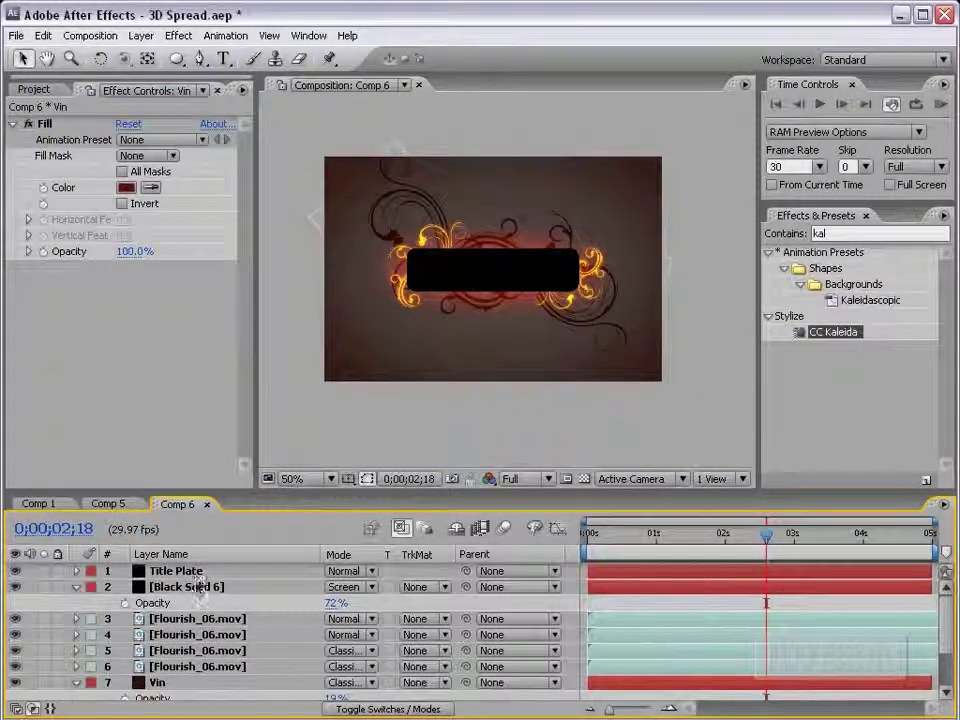
# Step: Apply a black-to-dark-red Ramp to Title Plate, from 360,156 to 360,402
pyautogui.click(200, 572)
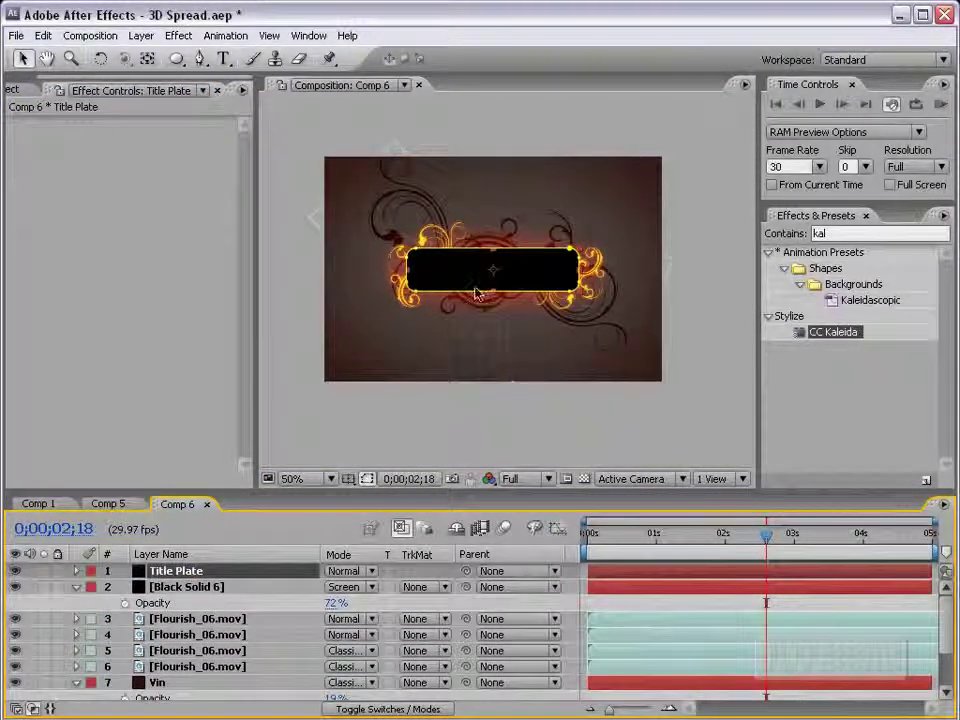
pyautogui.click(178, 35)
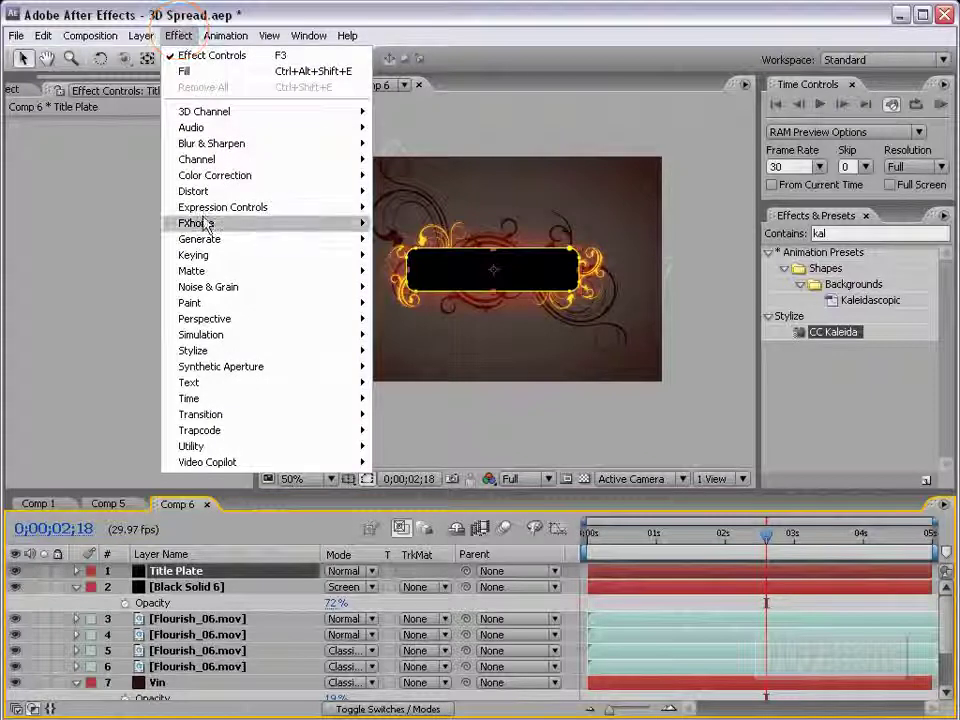
pyautogui.moveTo(228, 250)
pyautogui.click(410, 574)
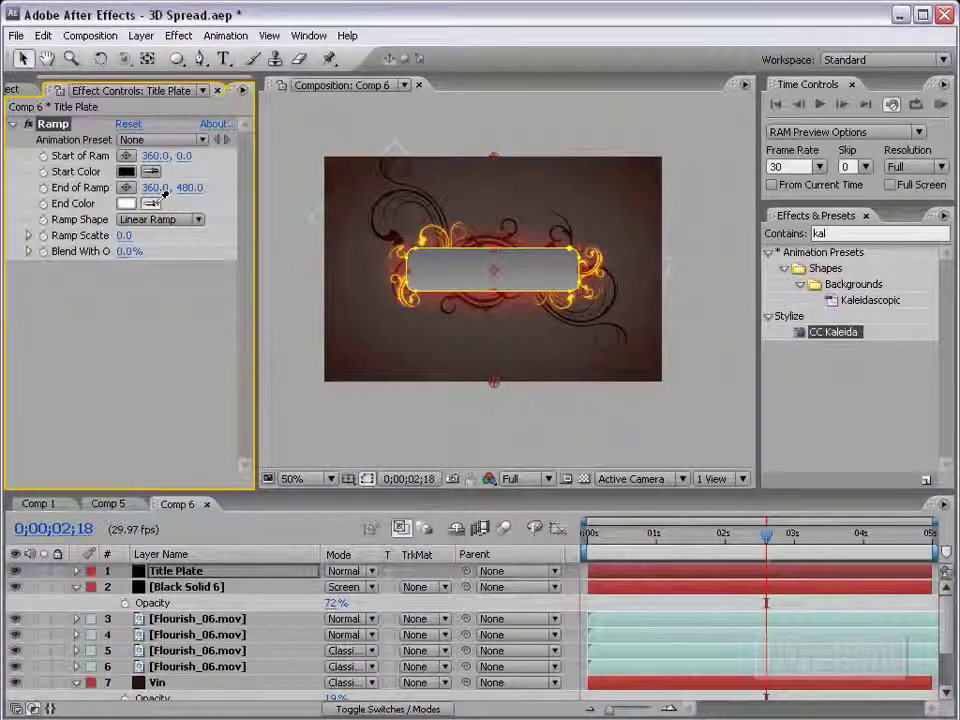
pyautogui.click(487, 322)
pyautogui.moveTo(497, 384); pyautogui.dragTo(496, 345)
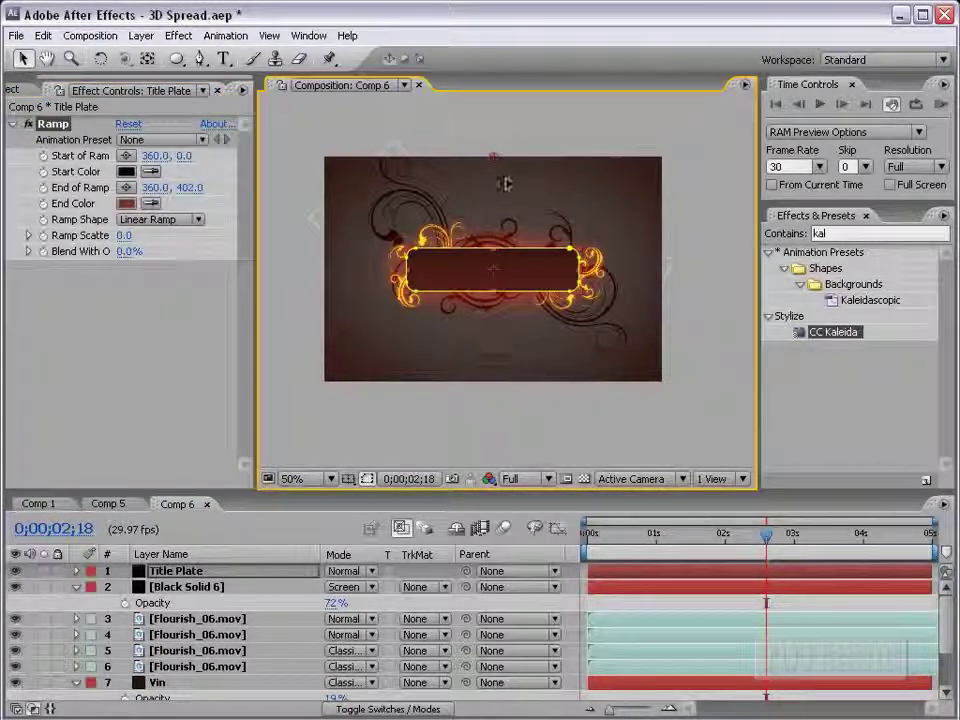
pyautogui.moveTo(494, 157); pyautogui.dragTo(492, 238)
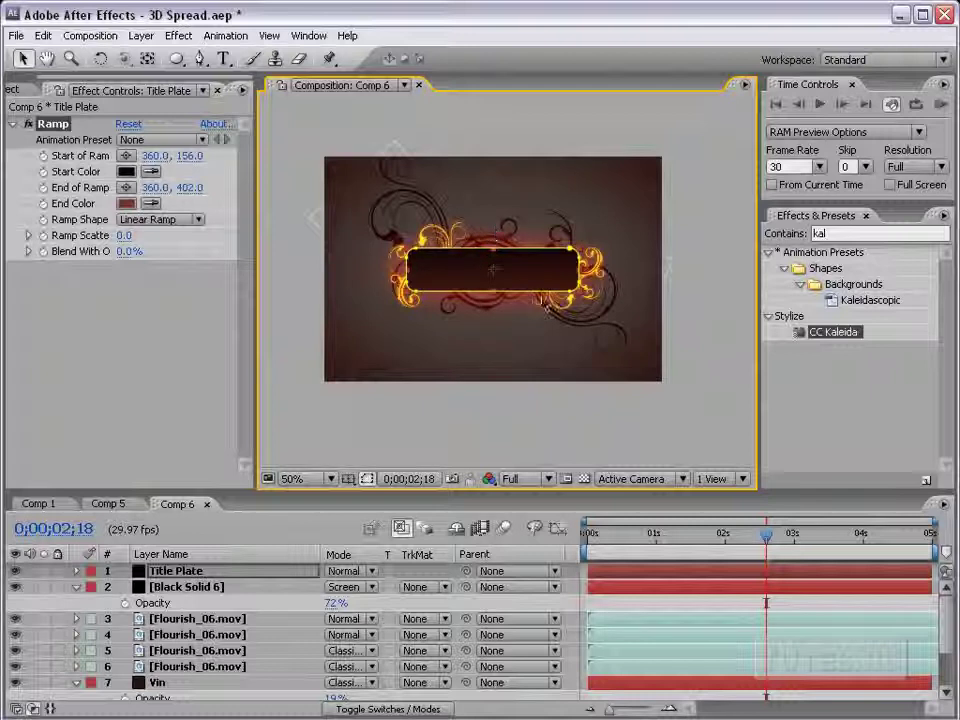
# Step: Preview the composition at full size, then save the project
pyautogui.press('`')
pyautogui.press('.')
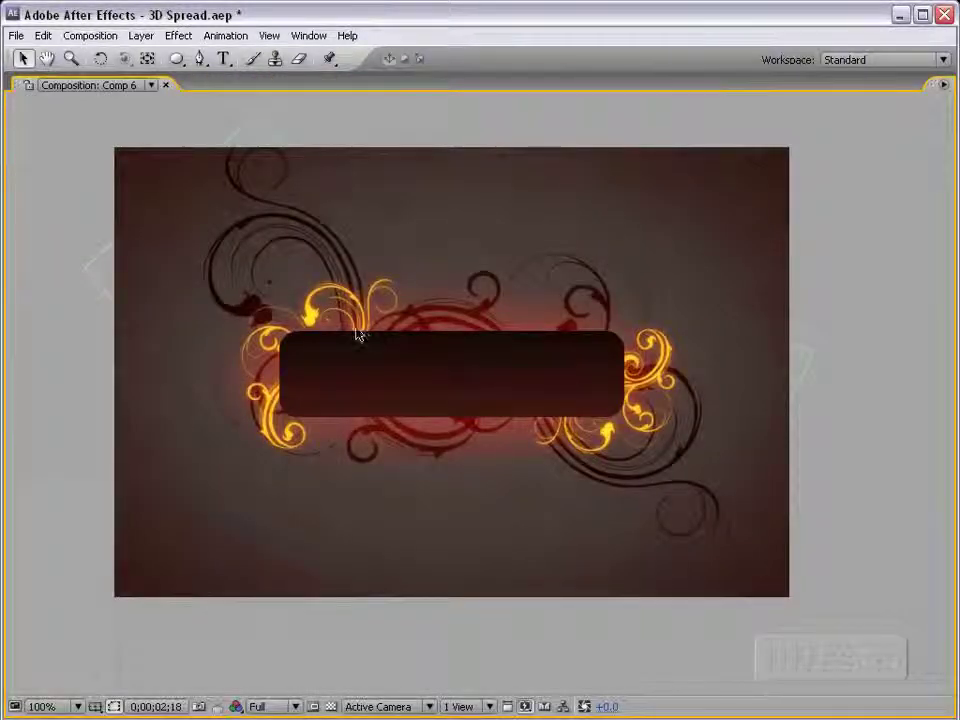
pyautogui.press(',')
pyautogui.press('`')
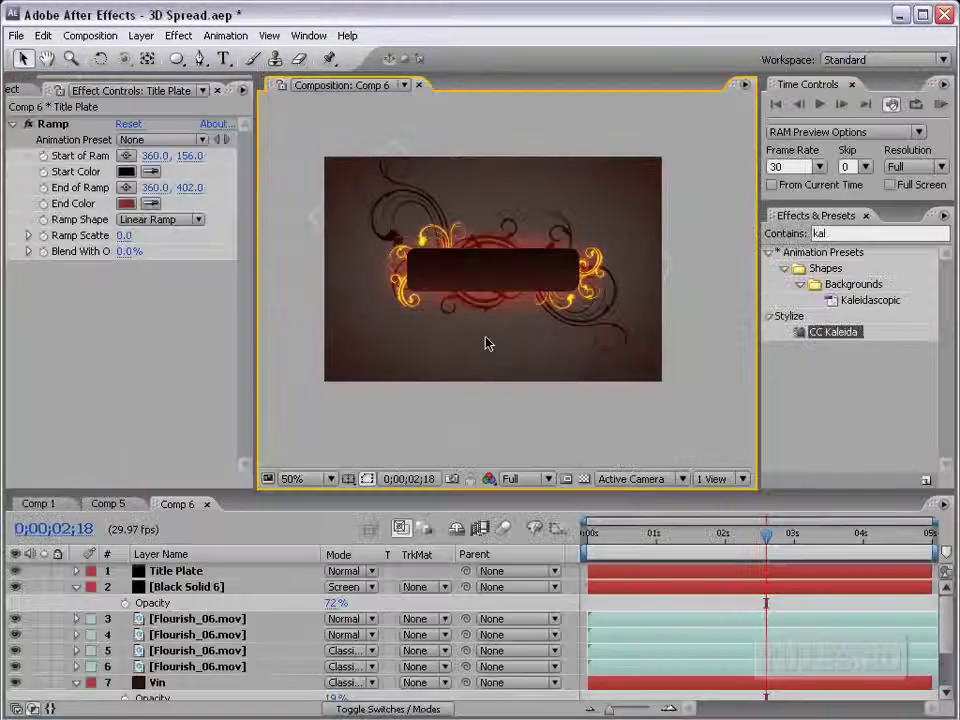
pyautogui.hotkey('ctrl', 's')
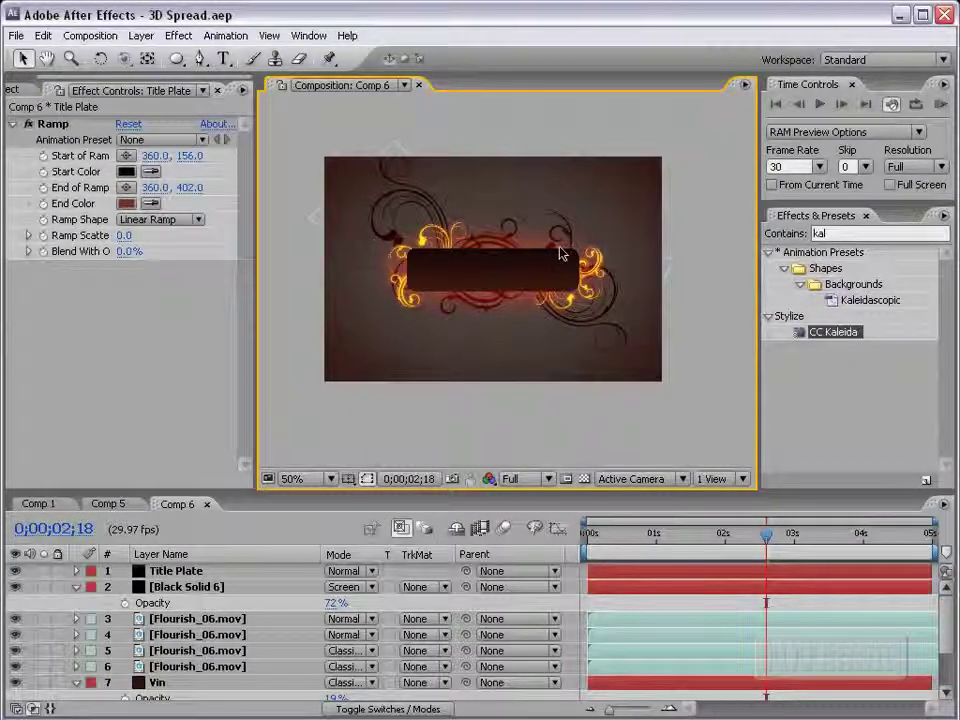
# Step: Add a new black solid with CC Particle World and turn its Grid off
pyautogui.click(141, 35)
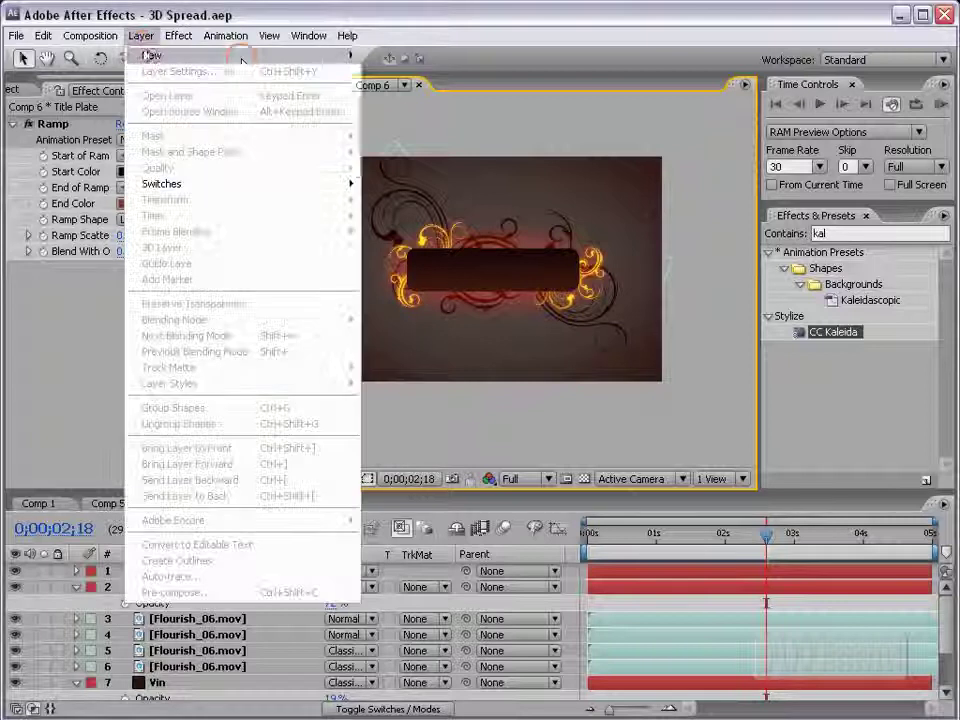
pyautogui.moveTo(152, 55)
pyautogui.click(424, 72)
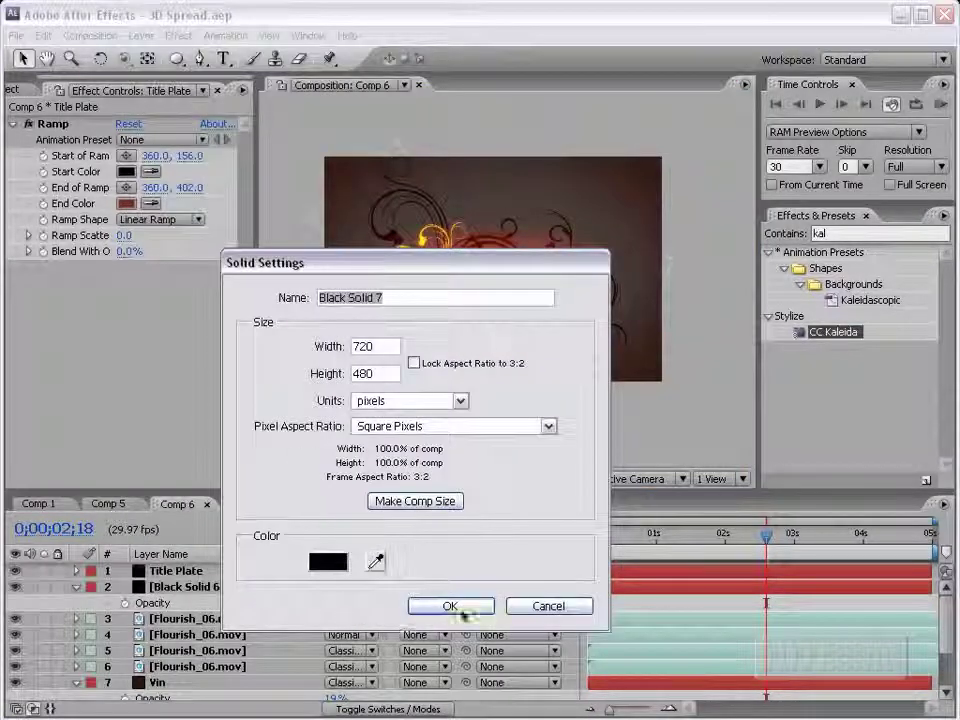
pyautogui.click(455, 607)
pyautogui.hotkey('ctrl', '5')
pyautogui.write('part')
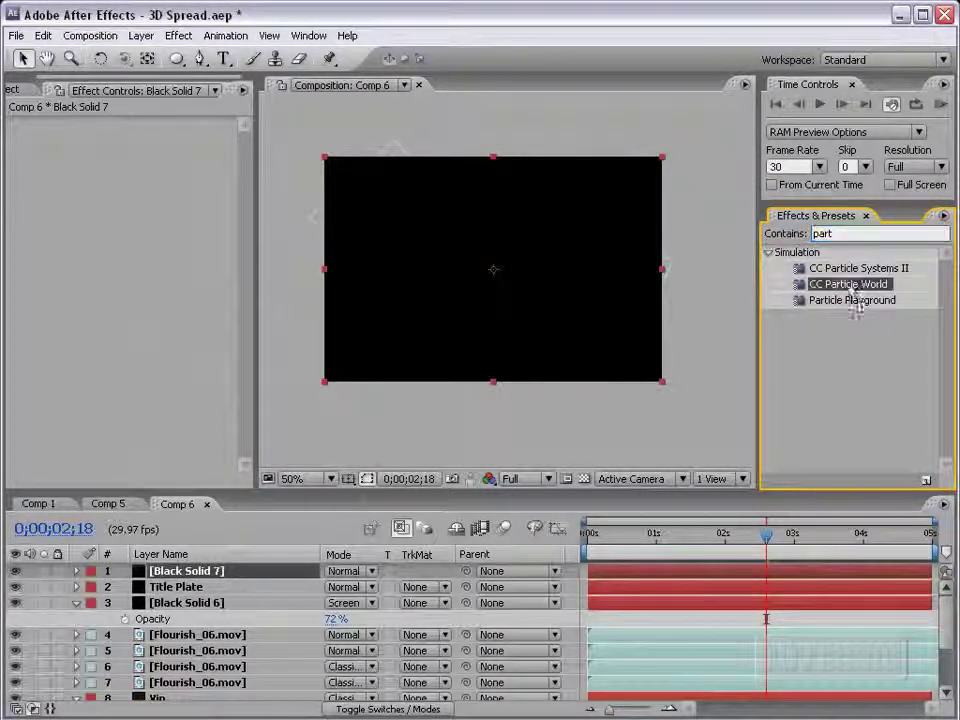
pyautogui.moveTo(848, 284); pyautogui.dragTo(465, 217)
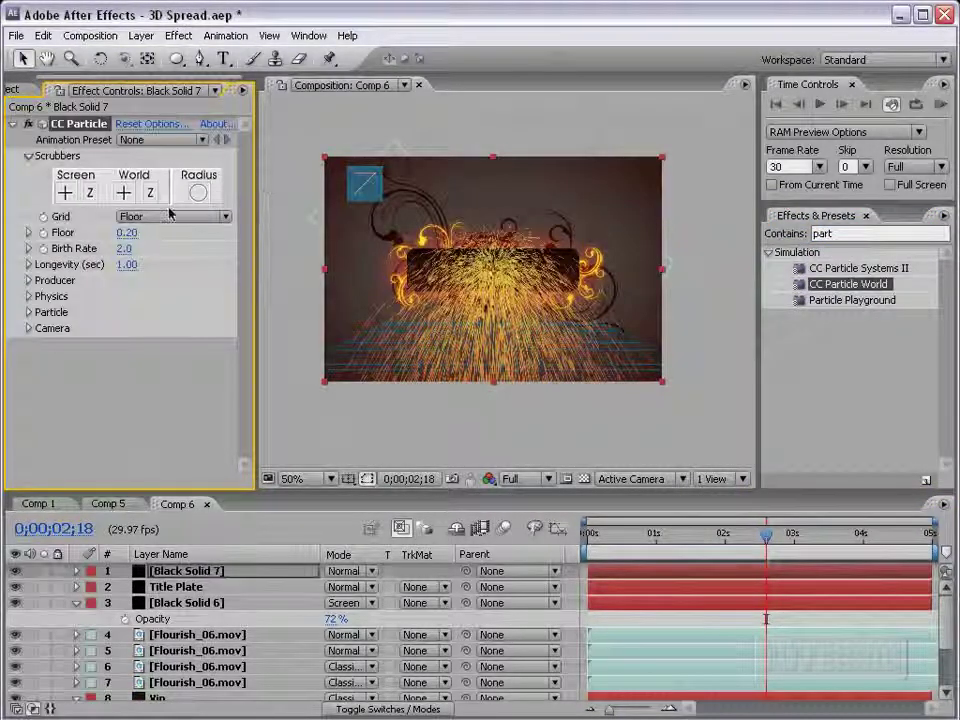
pyautogui.click(170, 216)
pyautogui.click(155, 151)
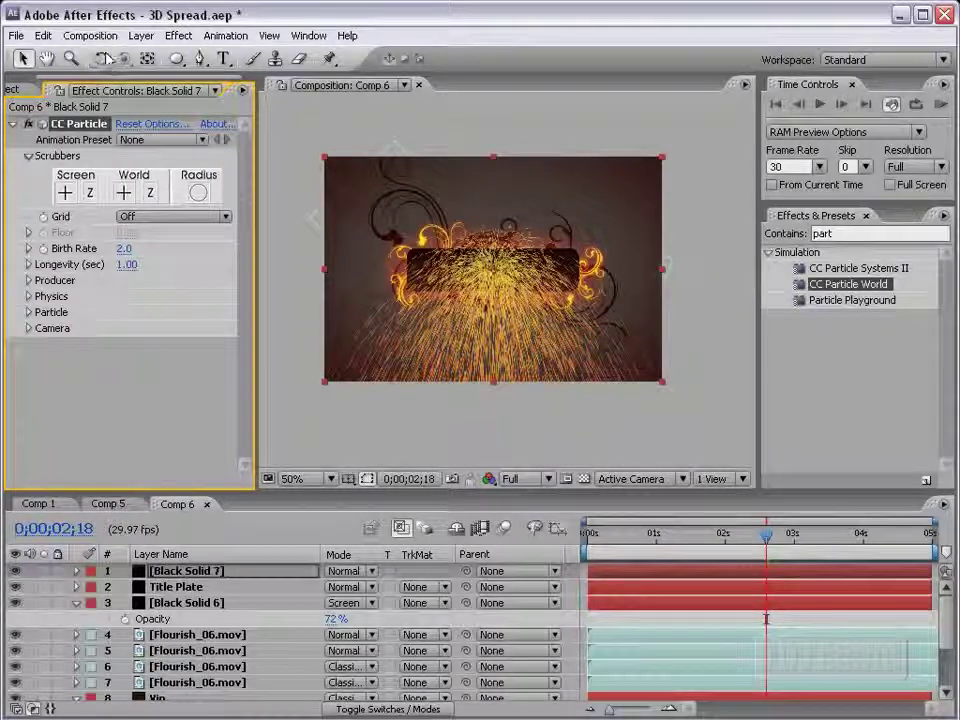
# Step: Open the solid's Solid Settings and start sampling a new colour with the eyedropper
pyautogui.click(144, 38)
pyautogui.click(162, 71)
pyautogui.click(376, 562)
# Step: Recolour the solid to the sampled yellow and set particle gravity to 0.1
pyautogui.click(428, 238)
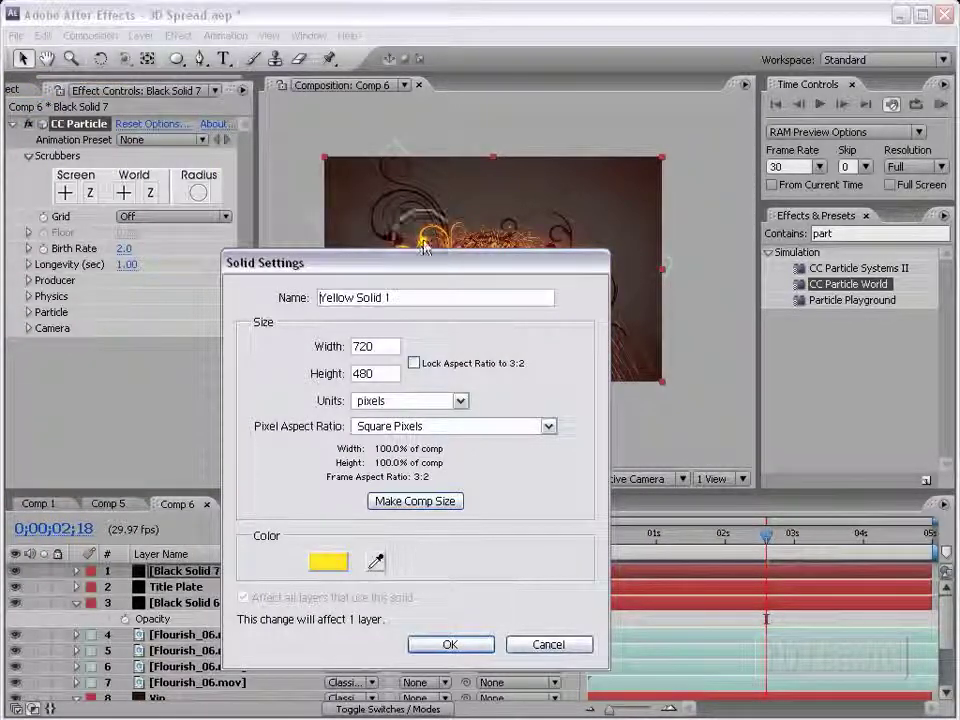
pyautogui.click(432, 645)
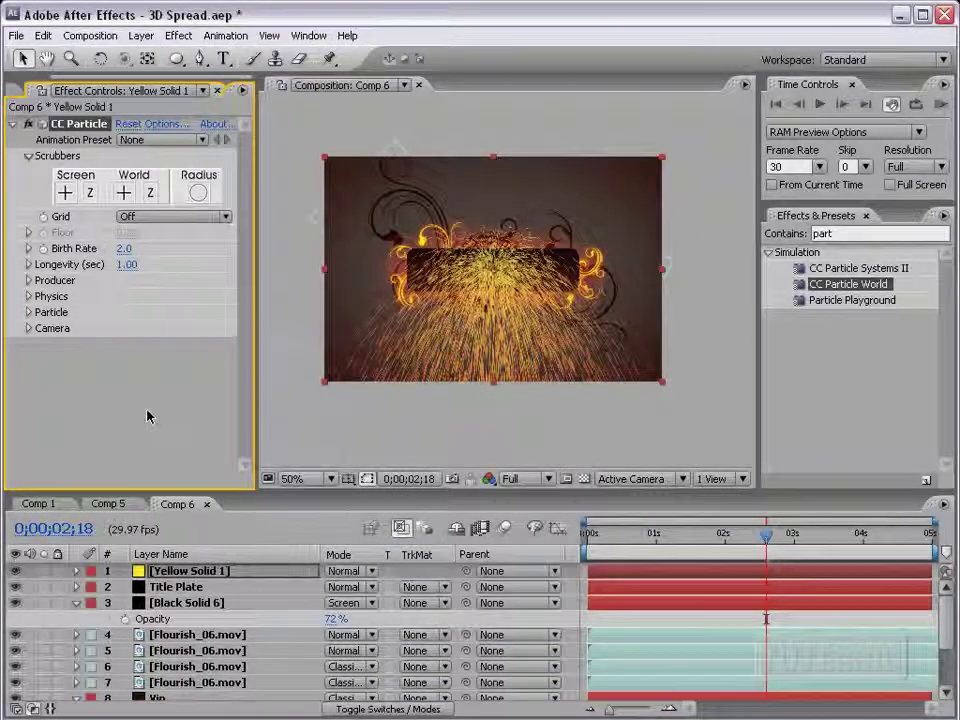
pyautogui.click(29, 298)
pyautogui.click(130, 360)
pyautogui.write('0.1')
pyautogui.press('Return')
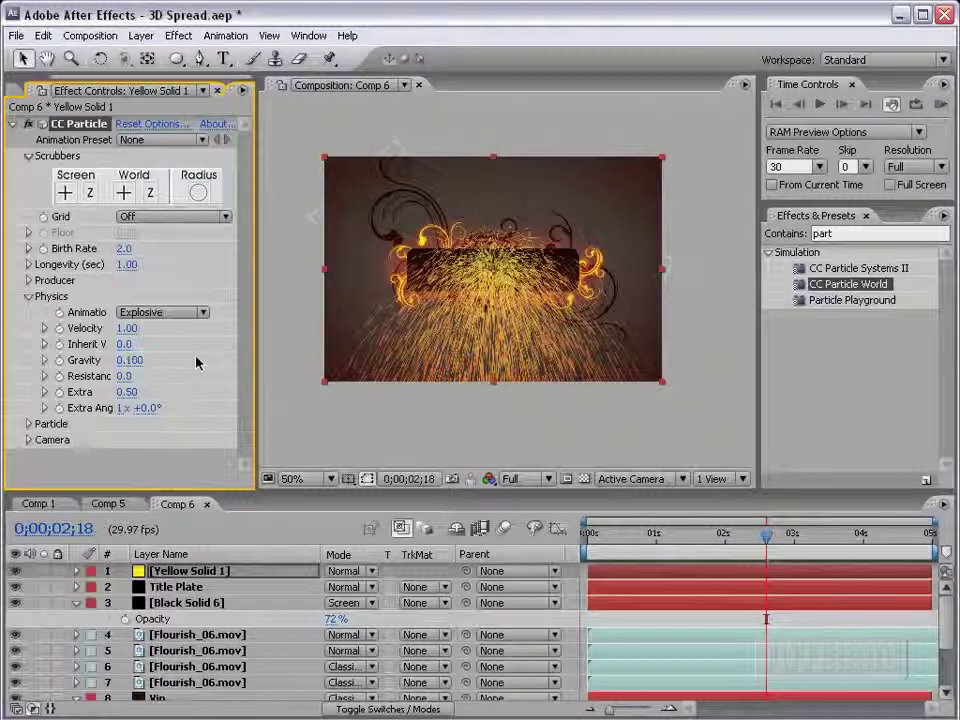
# Step: Make the particles Lens Convex, shrink birth size, birth rate 0.9, velocity 0.13
pyautogui.click(27, 425)
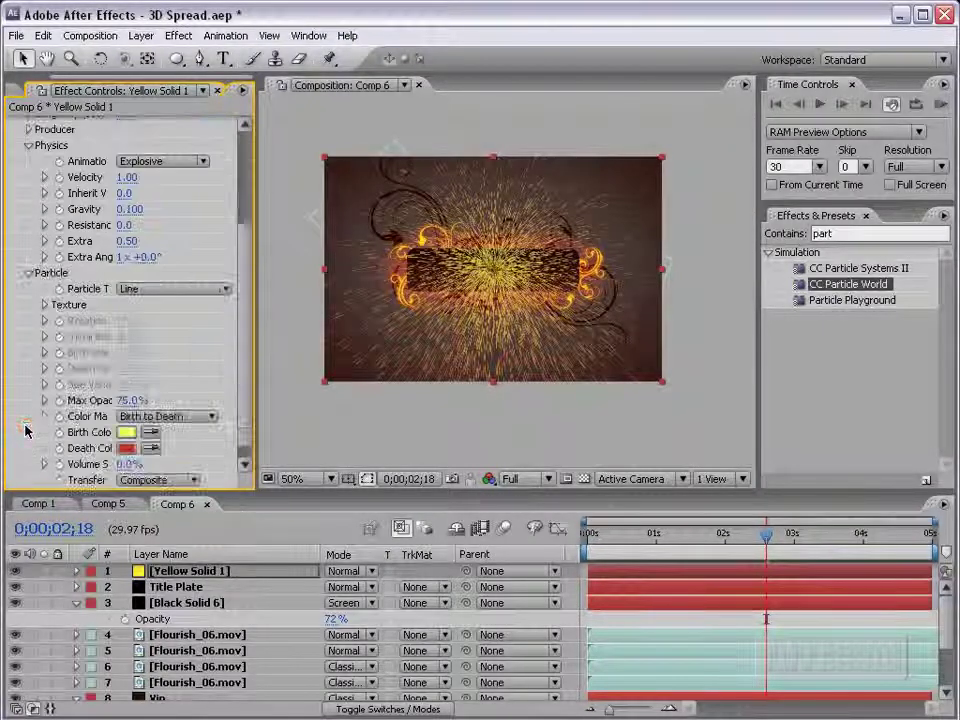
pyautogui.click(150, 289)
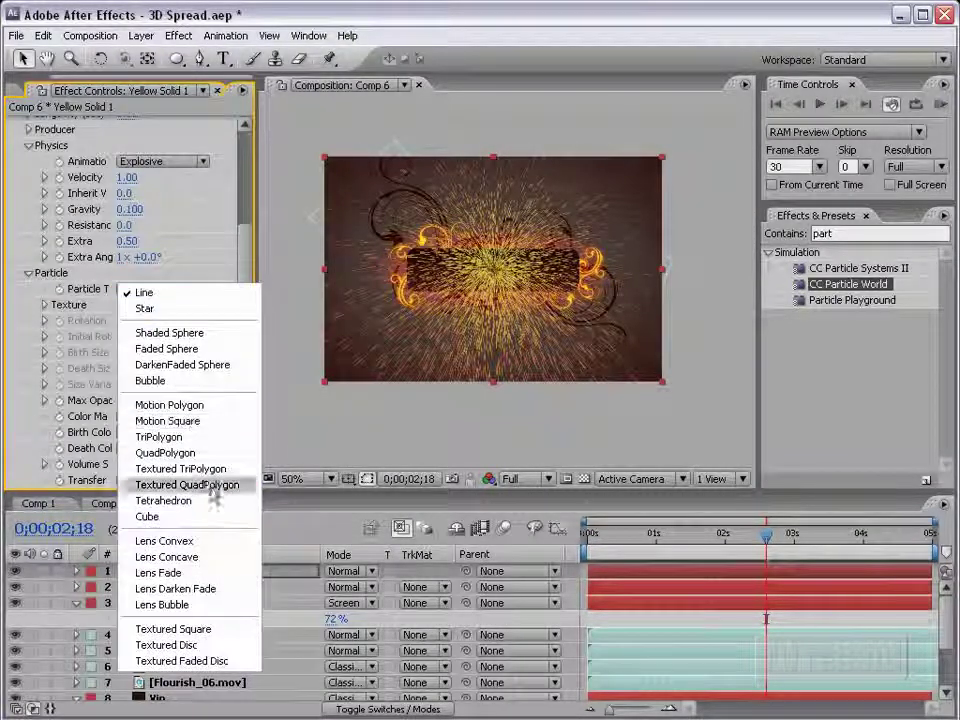
pyautogui.click(200, 543)
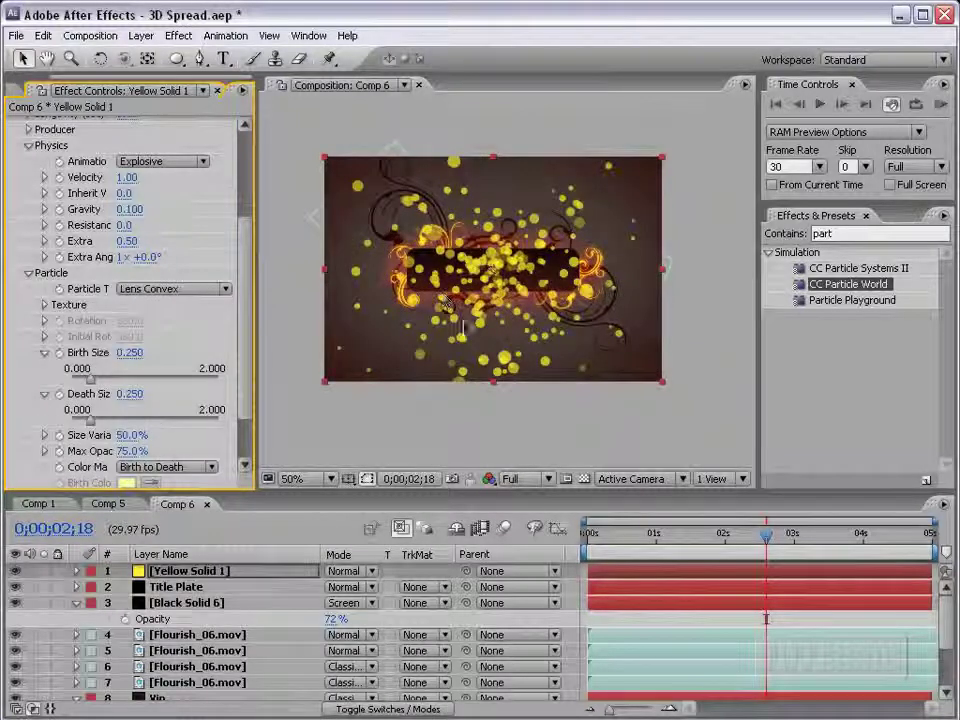
pyautogui.moveTo(91, 379)
pyautogui.mouseDown()
pyautogui.moveTo(78, 380)
pyautogui.moveTo(81, 423)
pyautogui.mouseUp()
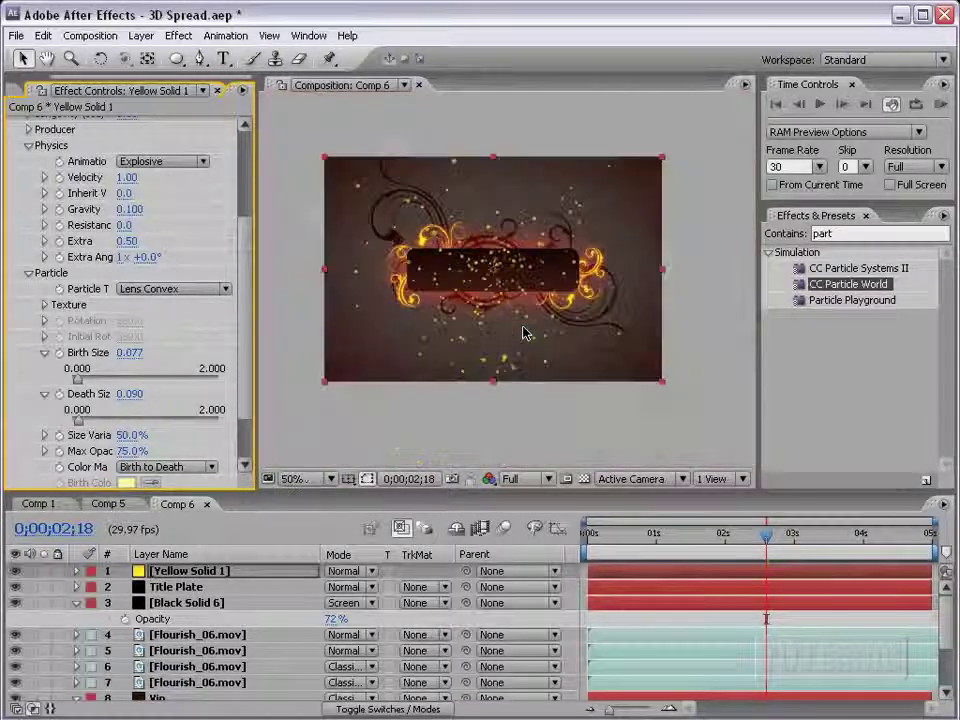
pyautogui.scroll(5, 228, 284)
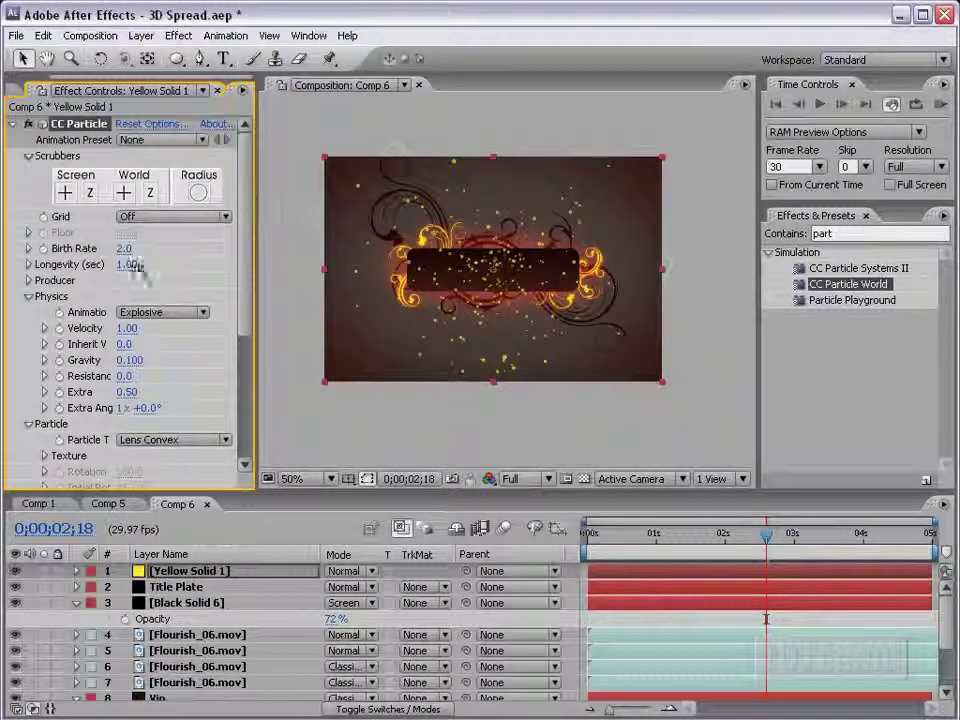
pyautogui.moveTo(127, 250); pyautogui.dragTo(96, 190)
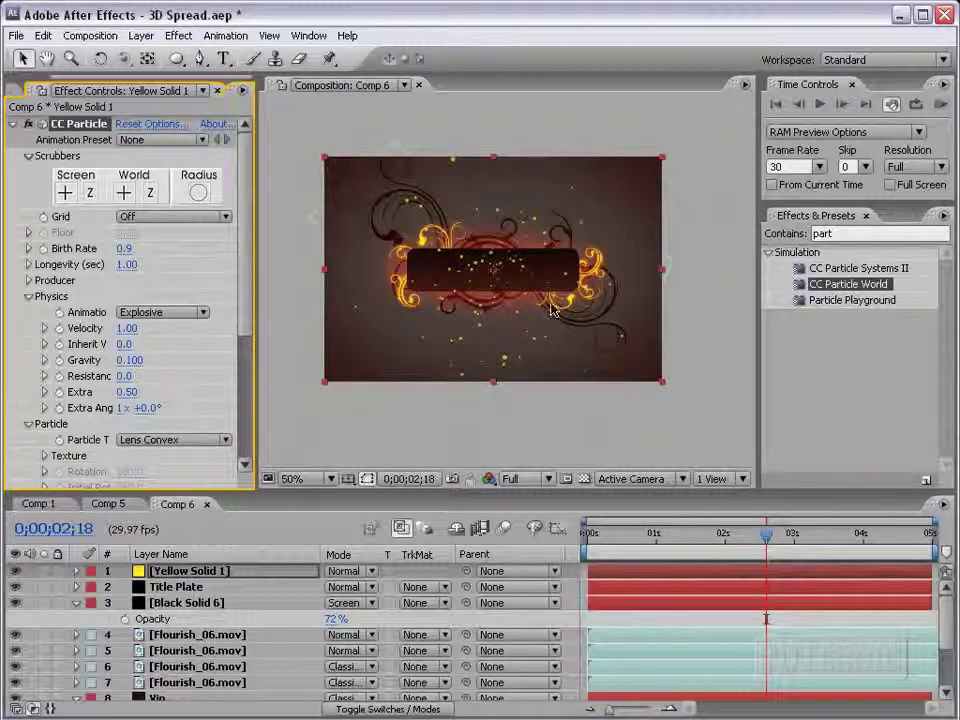
pyautogui.moveTo(127, 328); pyautogui.dragTo(40, 330)
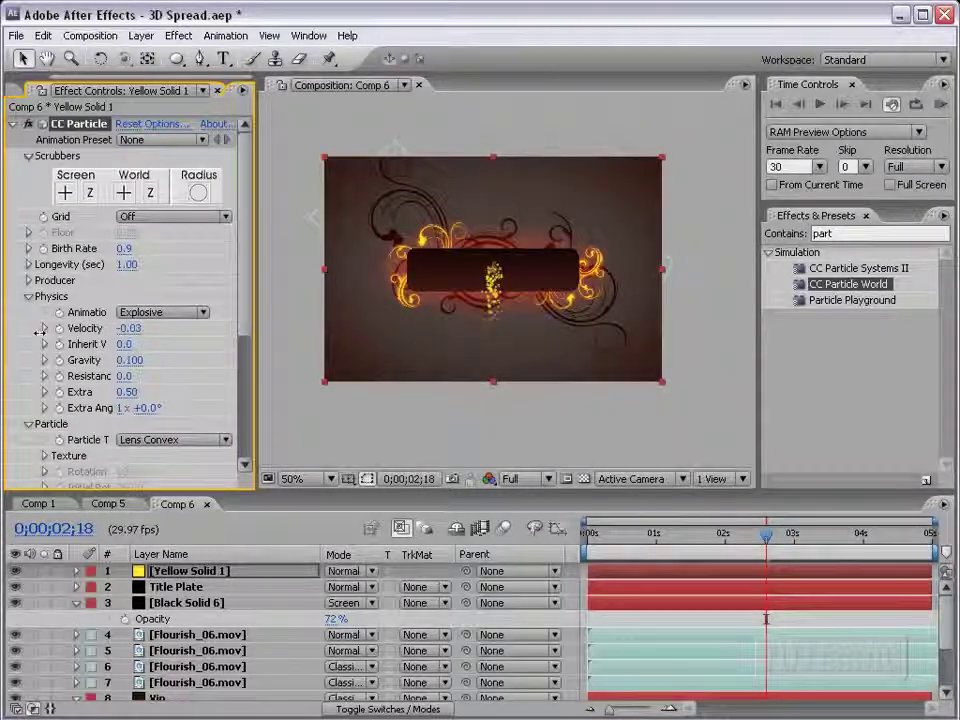
# Step: Lower gravity to 0.030 and scrub the timeline to check the sparks
pyautogui.moveTo(676, 518); pyautogui.dragTo(764, 520)
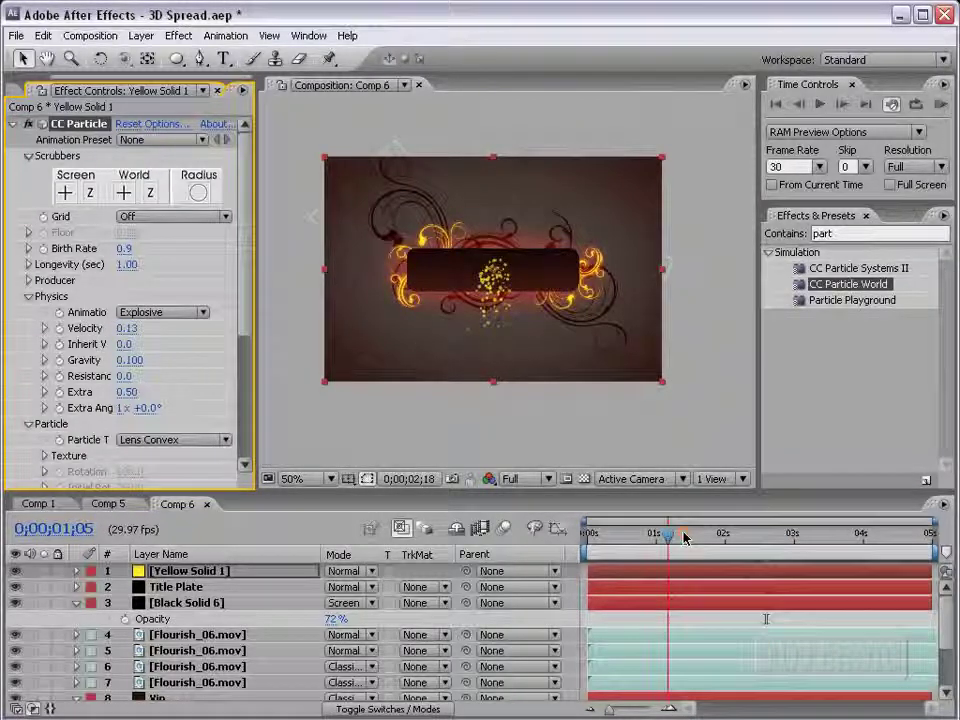
pyautogui.click(128, 360)
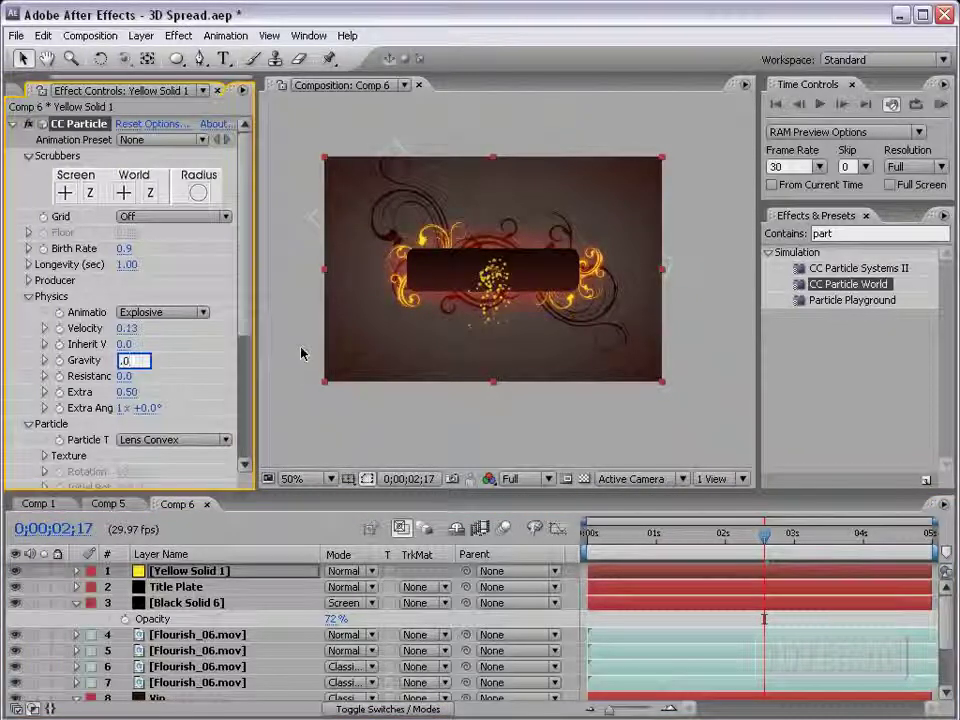
pyautogui.write('3')
pyautogui.press('Return')
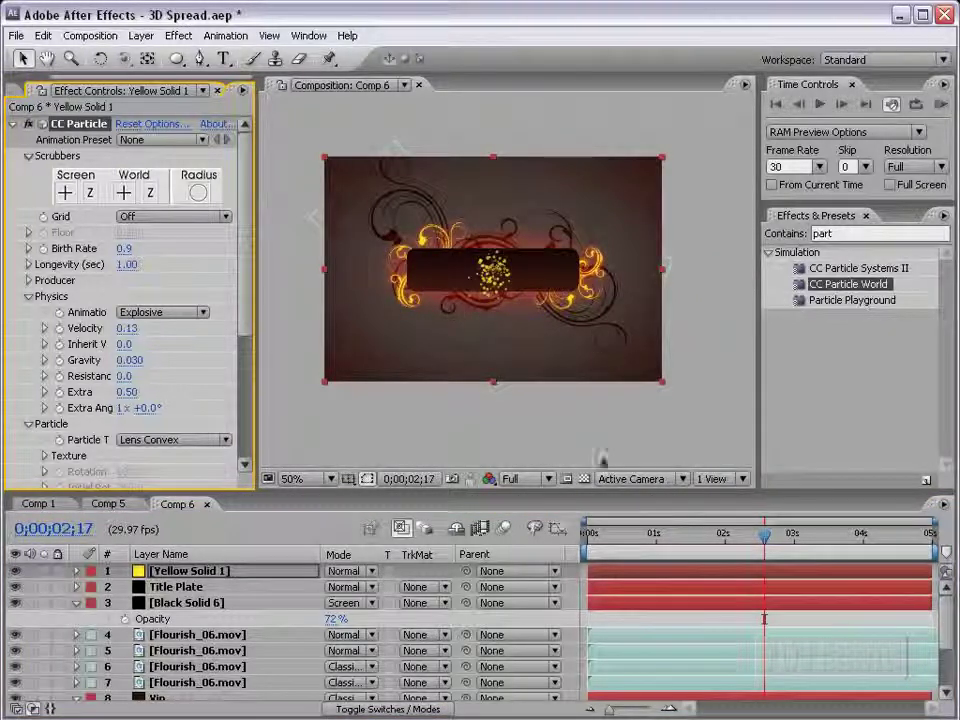
pyautogui.moveTo(764, 535); pyautogui.dragTo(826, 540)
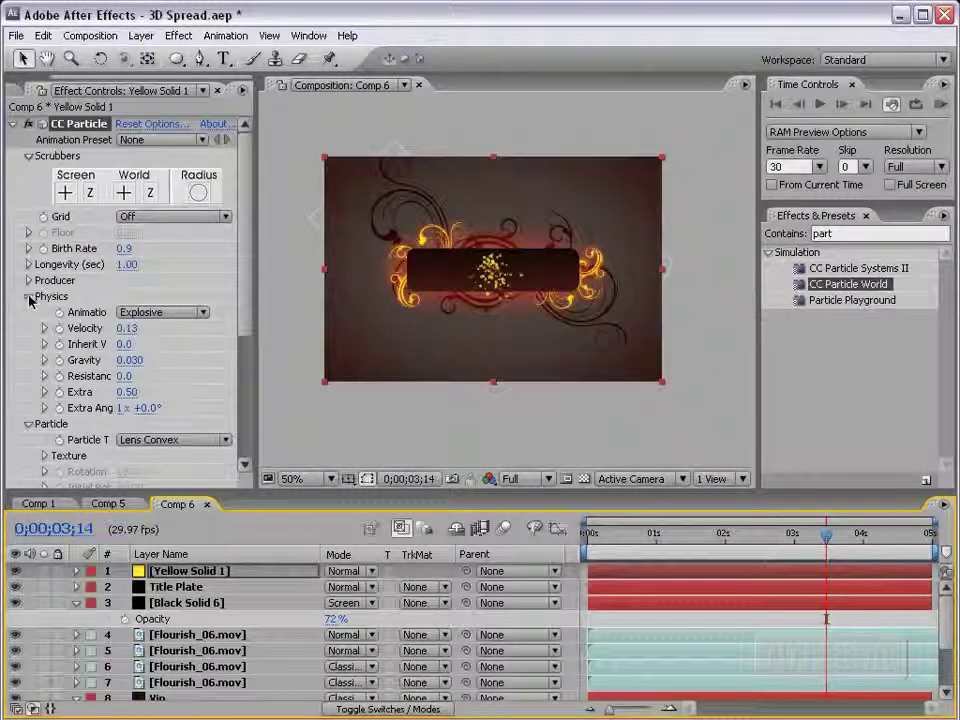
# Step: Set the particle Producer radius to X 0.4 and Y 0.1, previewing the comp maximized
pyautogui.click(28, 296)
pyautogui.click(28, 312)
pyautogui.click(28, 280)
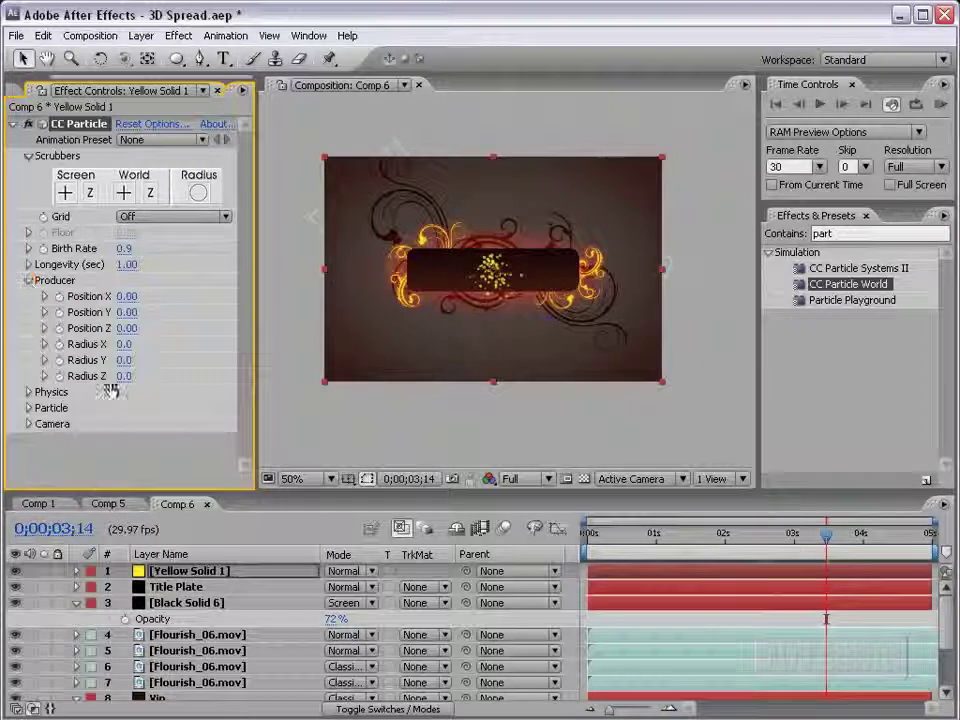
pyautogui.moveTo(123, 344)
pyautogui.mouseDown()
pyautogui.moveTo(152, 337)
pyautogui.moveTo(129, 360)
pyautogui.mouseUp()
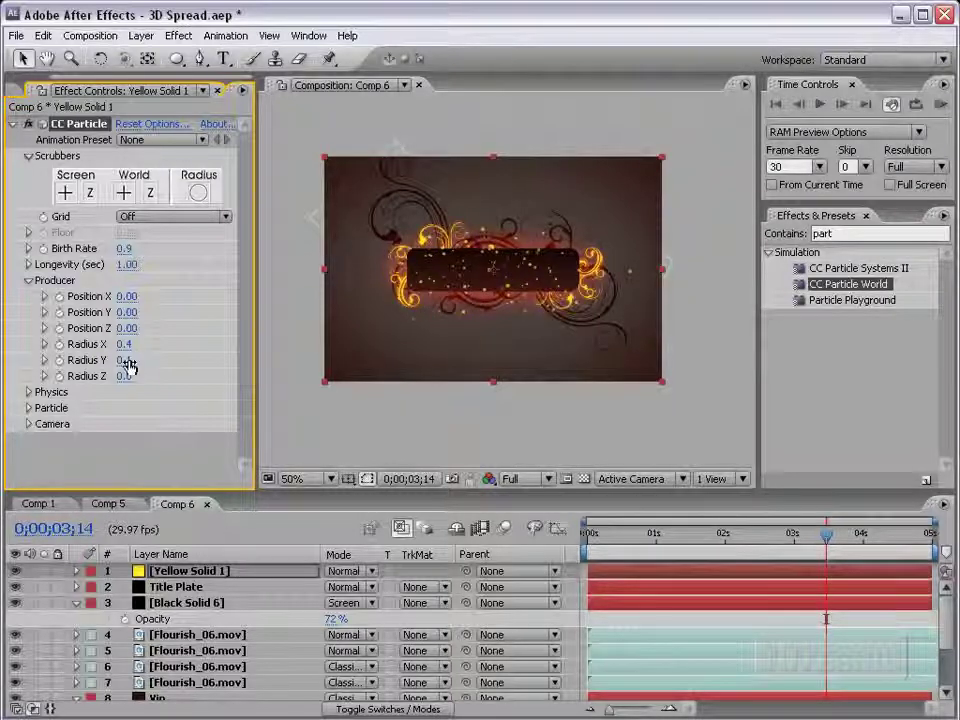
pyautogui.press('`')
pyautogui.press('`')
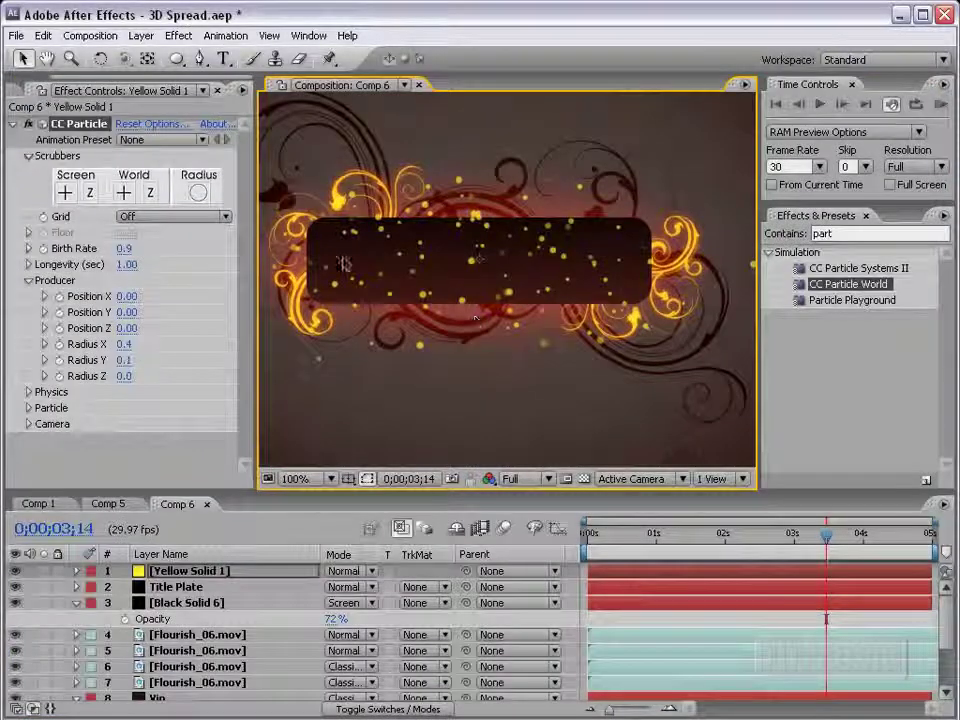
pyautogui.click(178, 36)
# Step: Add a Glow to the yellow particles and move their layer beneath Title Plate
pyautogui.moveTo(200, 350)
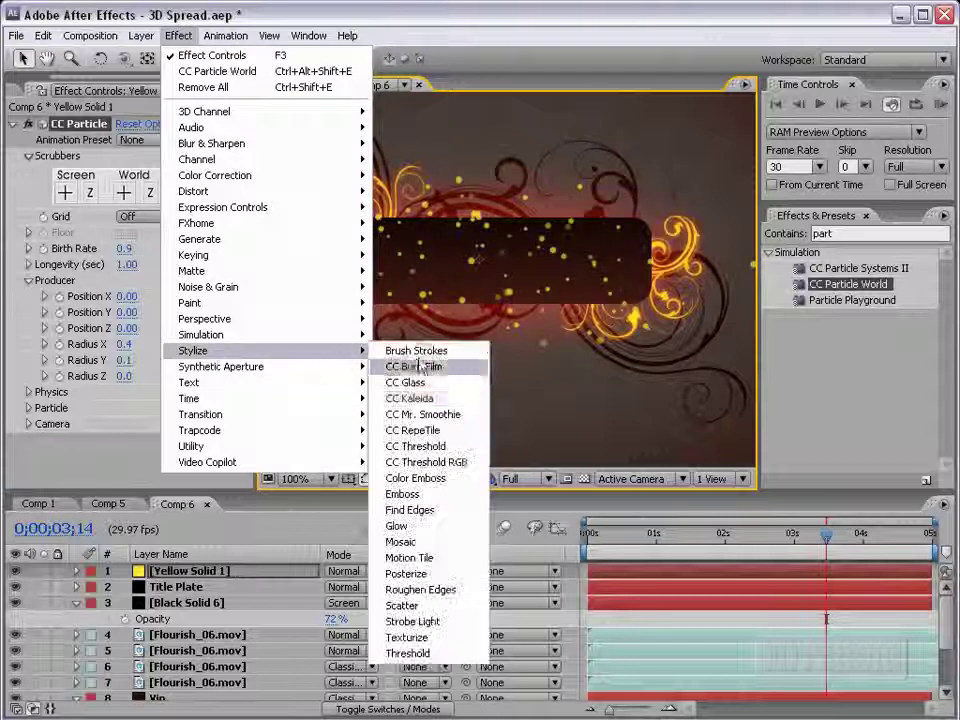
pyautogui.click(400, 525)
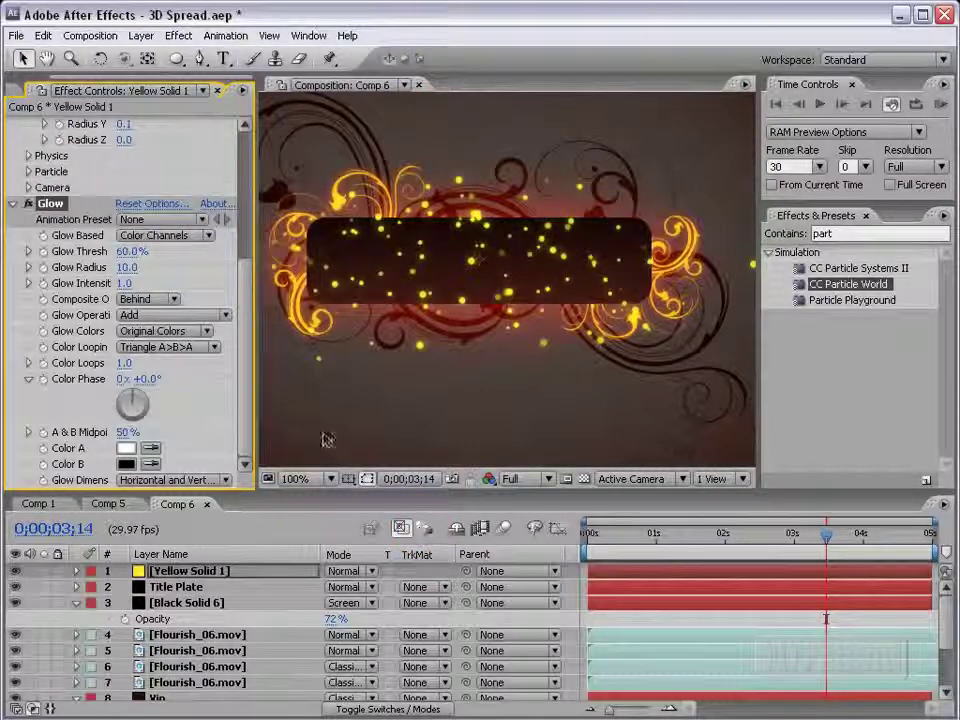
pyautogui.moveTo(175, 571); pyautogui.dragTo(176, 596)
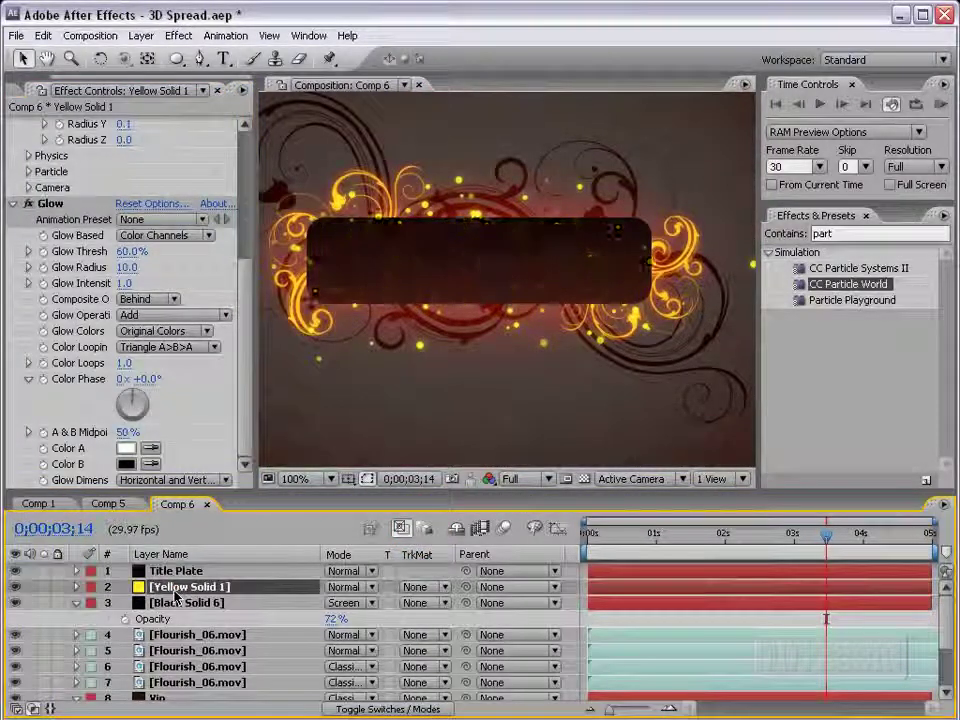
# Step: Recolour the particle solid to pale yellow FFF8BA in Solid Settings
pyautogui.click(141, 35)
pyautogui.click(160, 71)
pyautogui.click(316, 565)
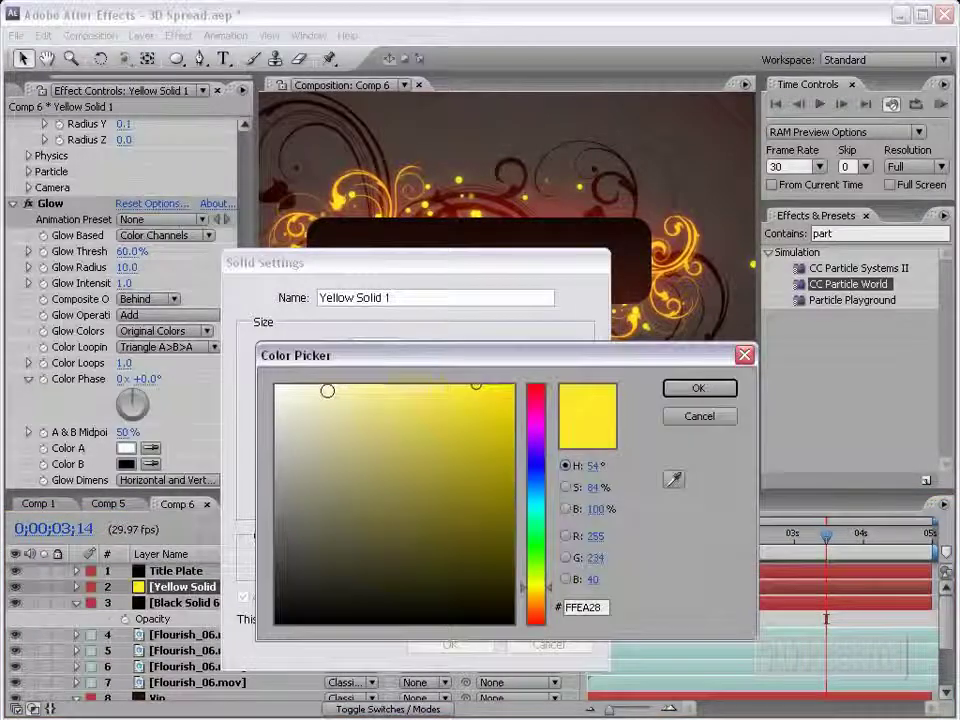
pyautogui.click(339, 385)
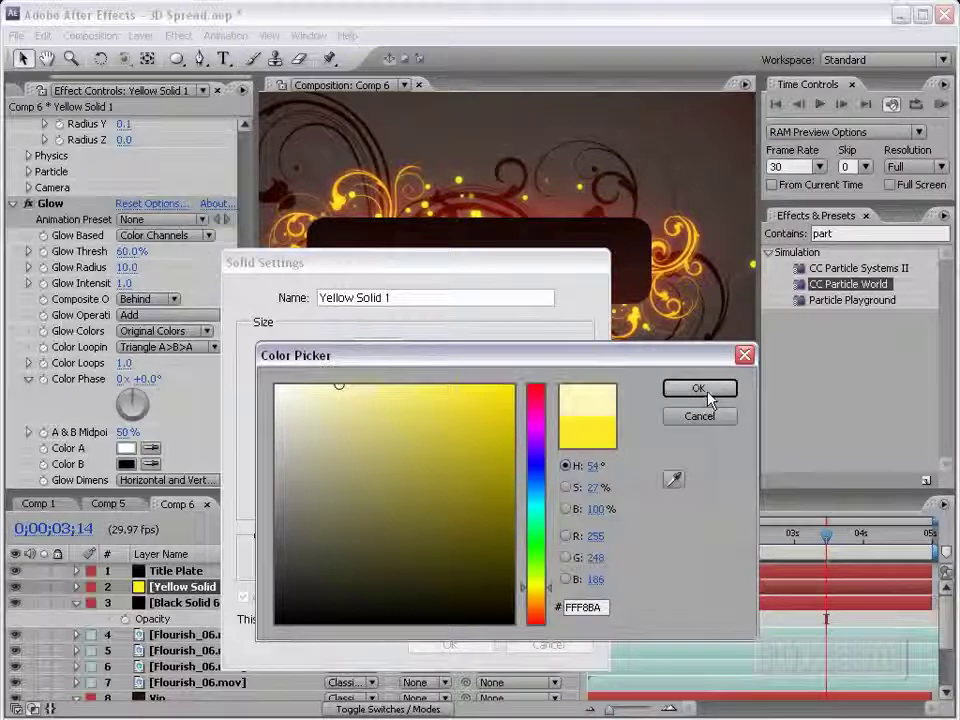
pyautogui.click(684, 391)
pyautogui.click(462, 645)
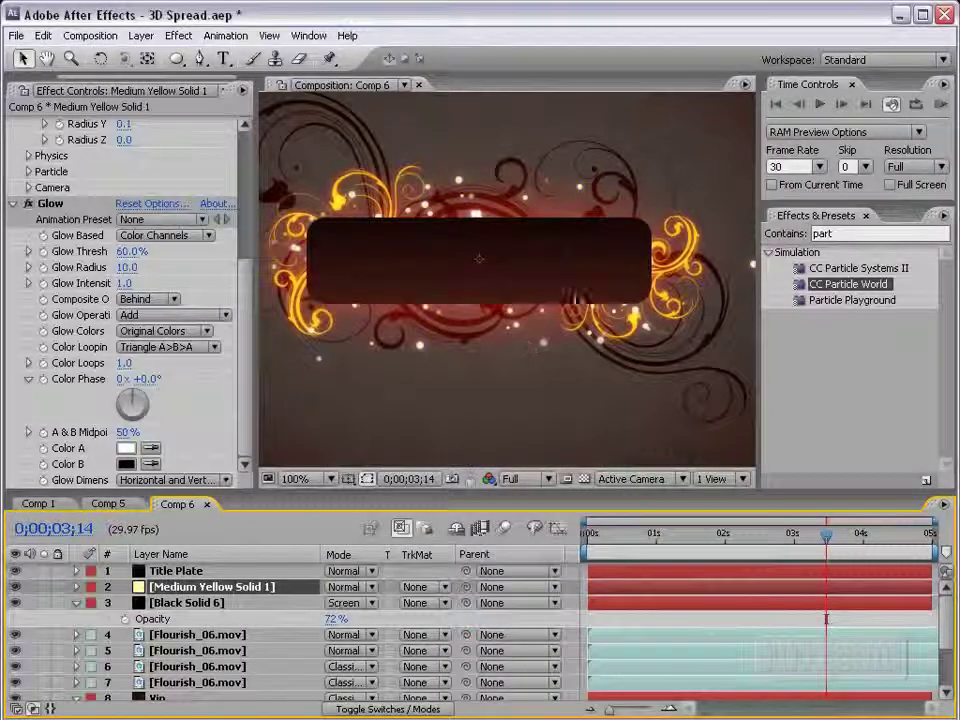
# Step: Set the CC Particle World Birth Size to 0.007 and save the project
pyautogui.press('`')
pyautogui.press('`')
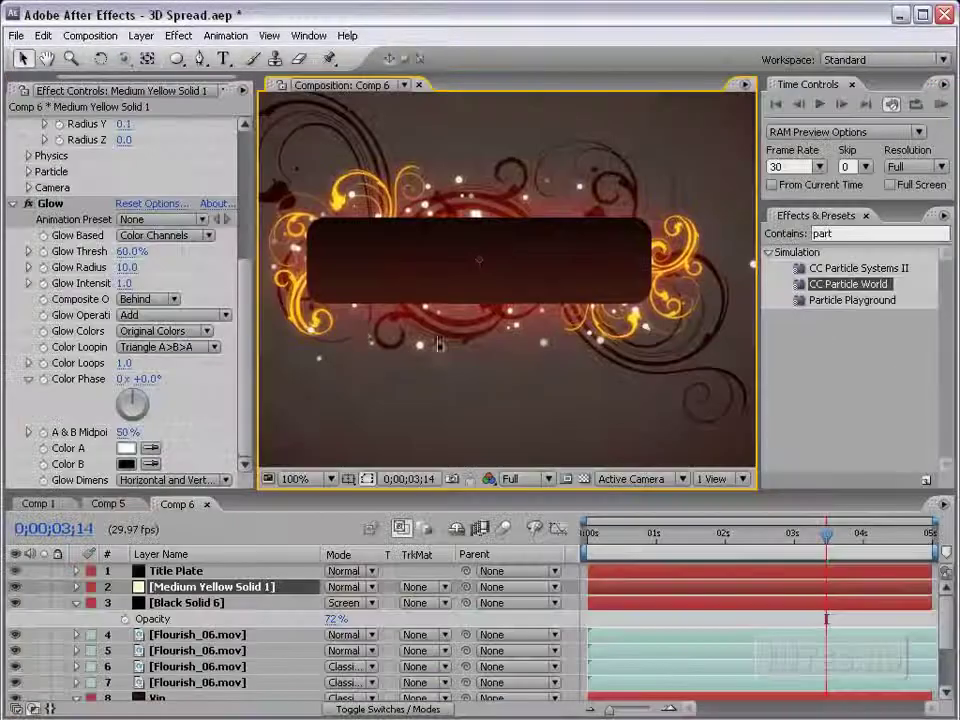
pyautogui.scroll(5, 147, 313)
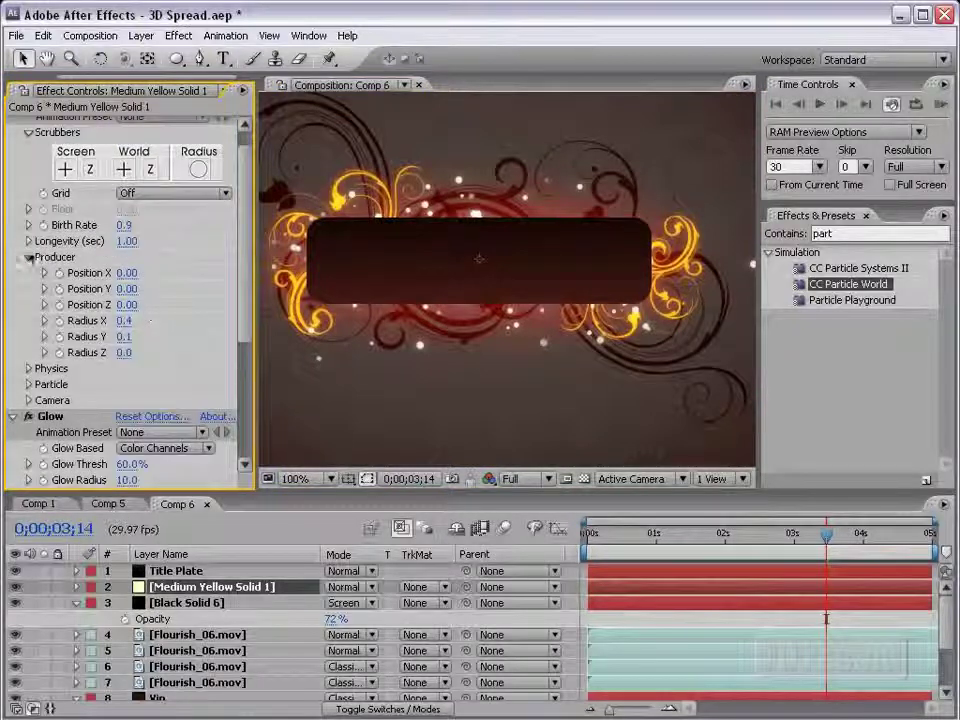
pyautogui.click(28, 257)
pyautogui.click(28, 273)
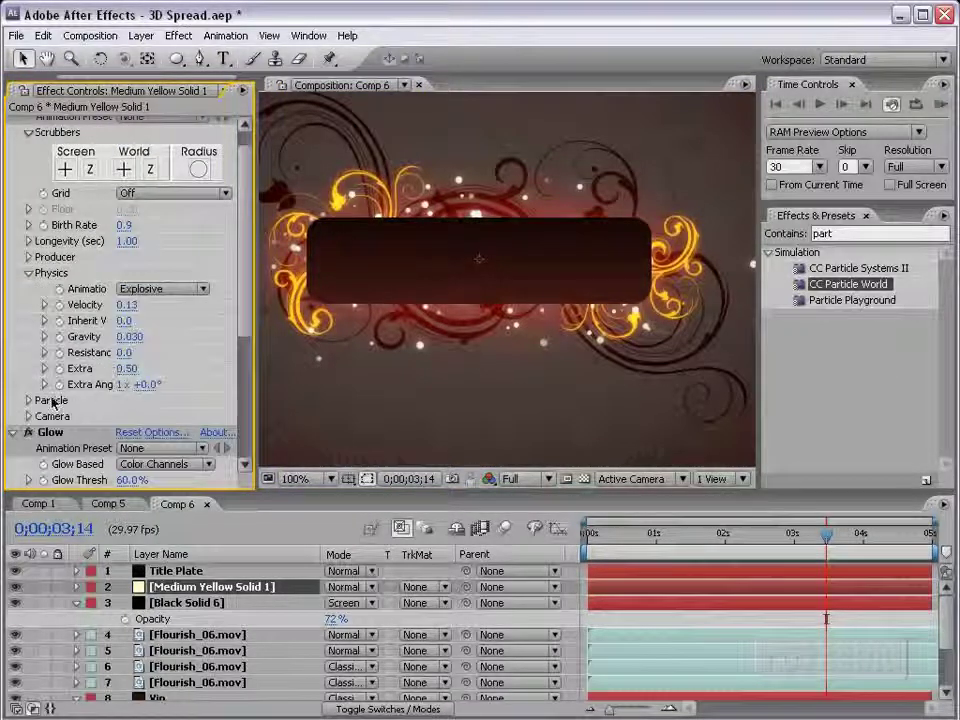
pyautogui.click(28, 400)
pyautogui.scroll(-5, 102, 268)
pyautogui.click(126, 212)
pyautogui.write('0.007')
pyautogui.press('Return')
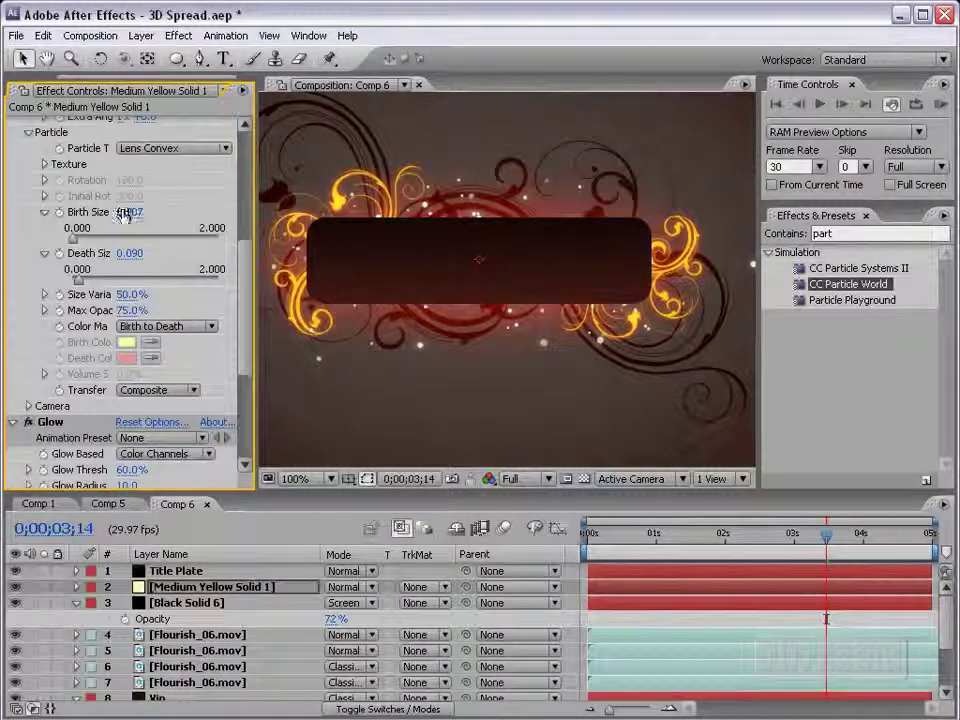
pyautogui.click(605, 620)
pyautogui.hotkey('ctrl', 's')
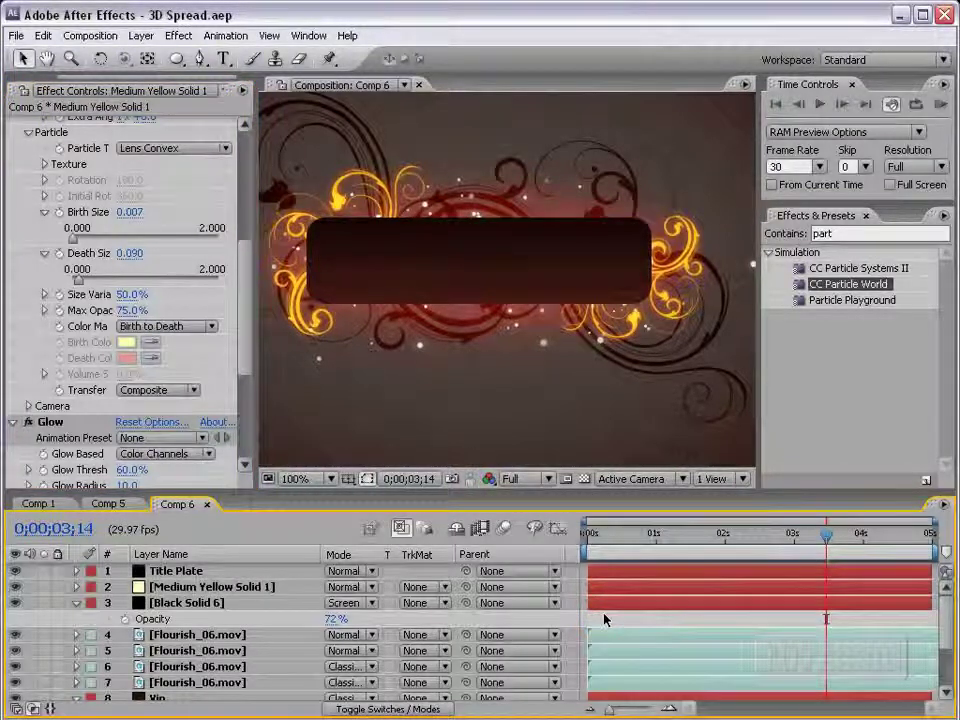
# Step: Collapse the Black Solid 6 and Vin layer properties and view the comp at 100%
pyautogui.click(76, 603)
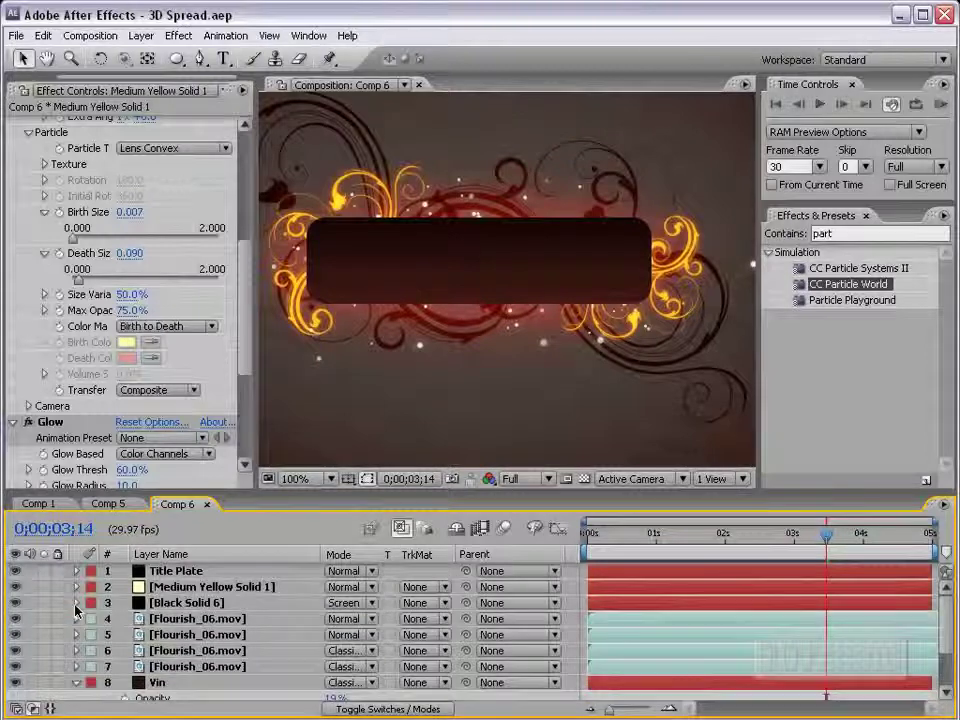
pyautogui.click(76, 682)
pyautogui.scroll(-2, 76, 660)
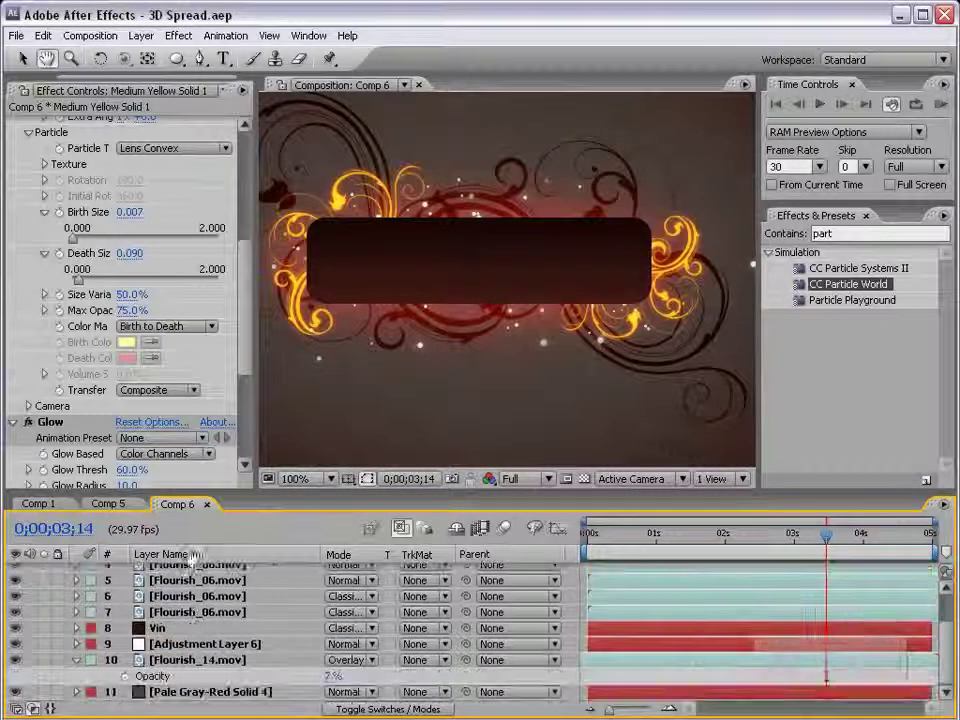
pyautogui.press('`')
pyautogui.press('`')
pyautogui.press(',')
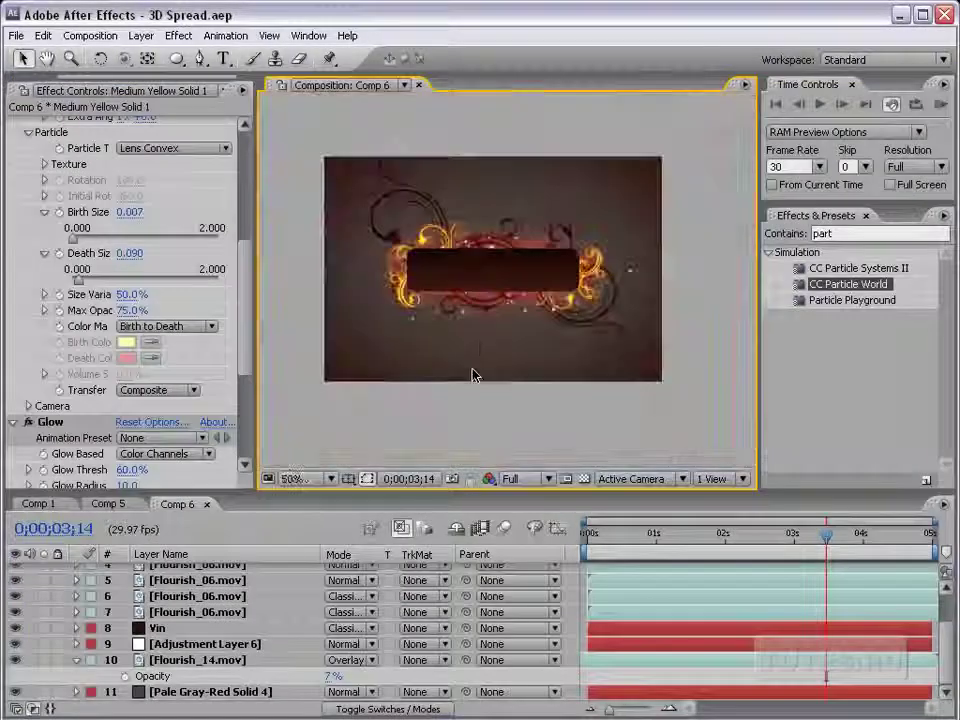
pyautogui.press('.')
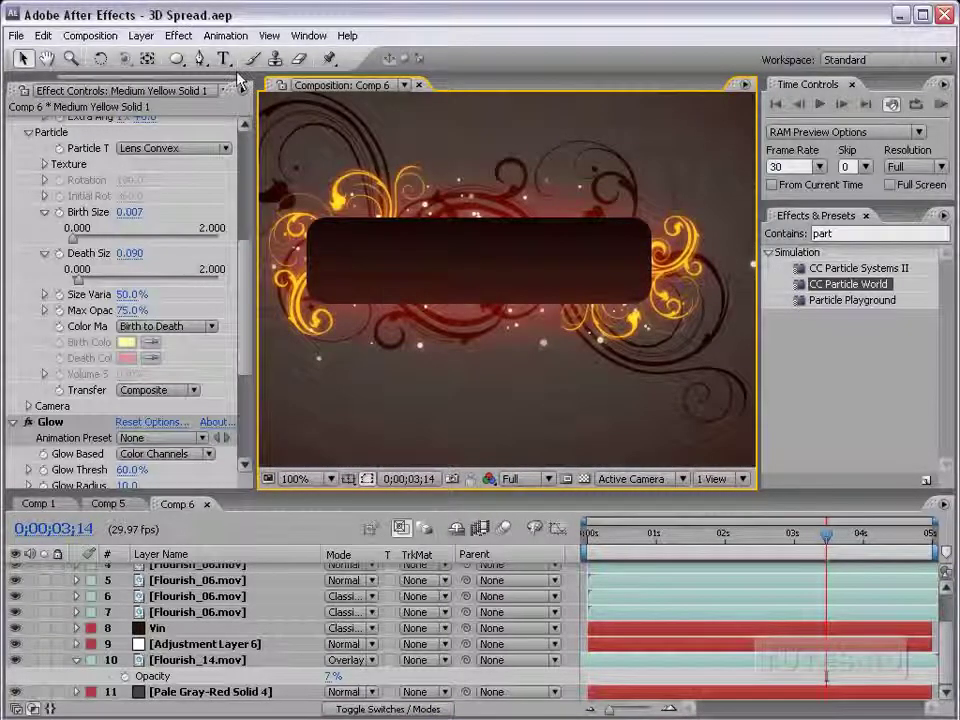
pyautogui.hotkey('ctrl', 't')
pyautogui.click(343, 256)
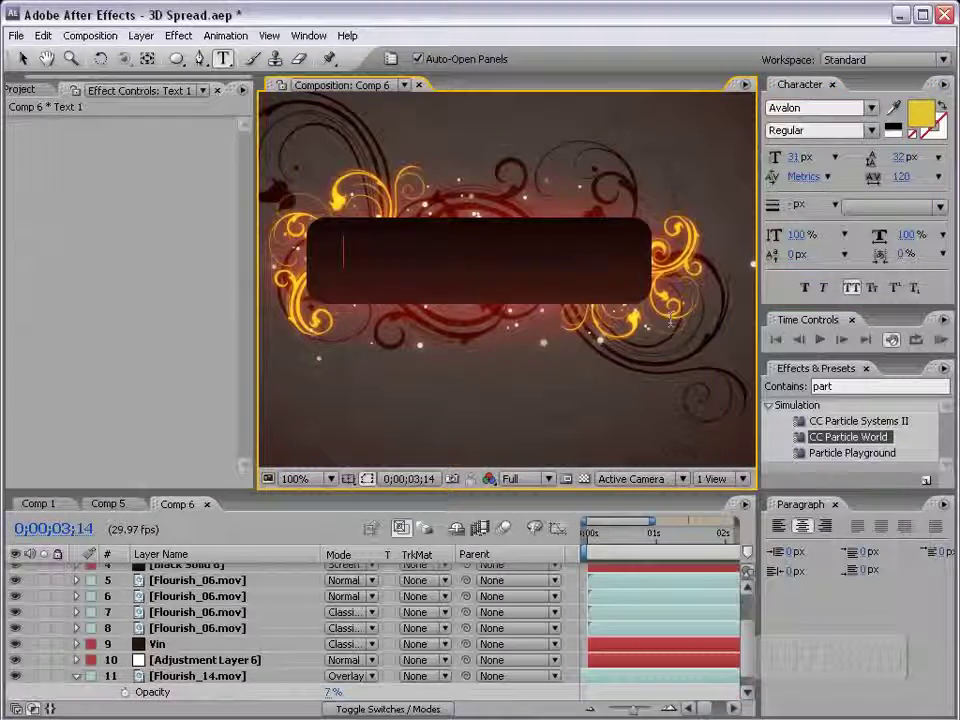
pyautogui.write('TITLE IT UP')
pyautogui.click(22, 58)
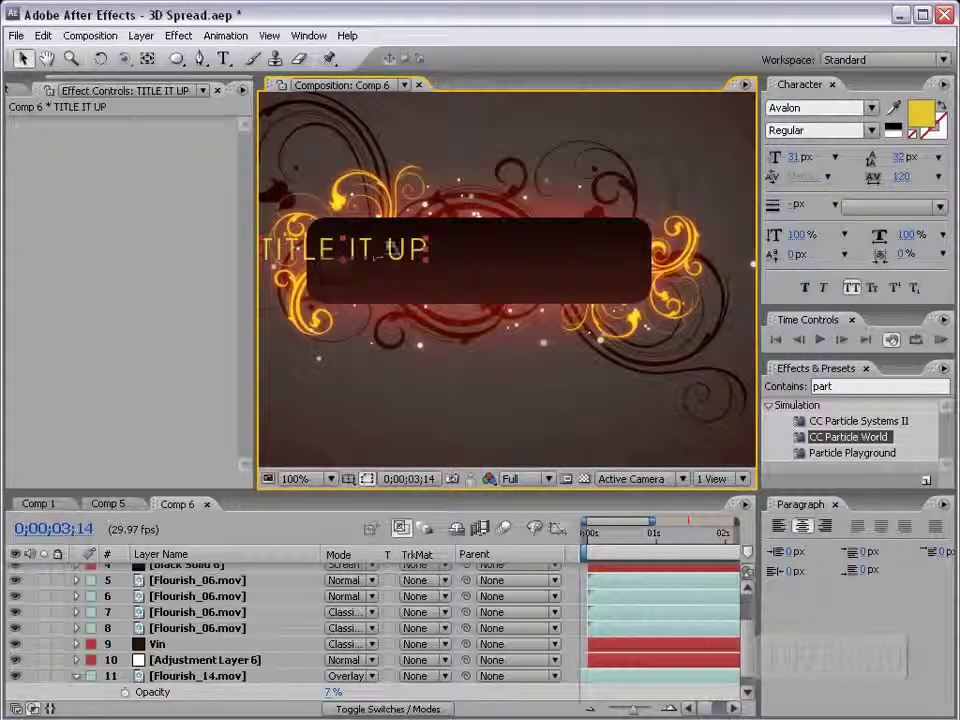
pyautogui.moveTo(383, 254); pyautogui.dragTo(510, 266)
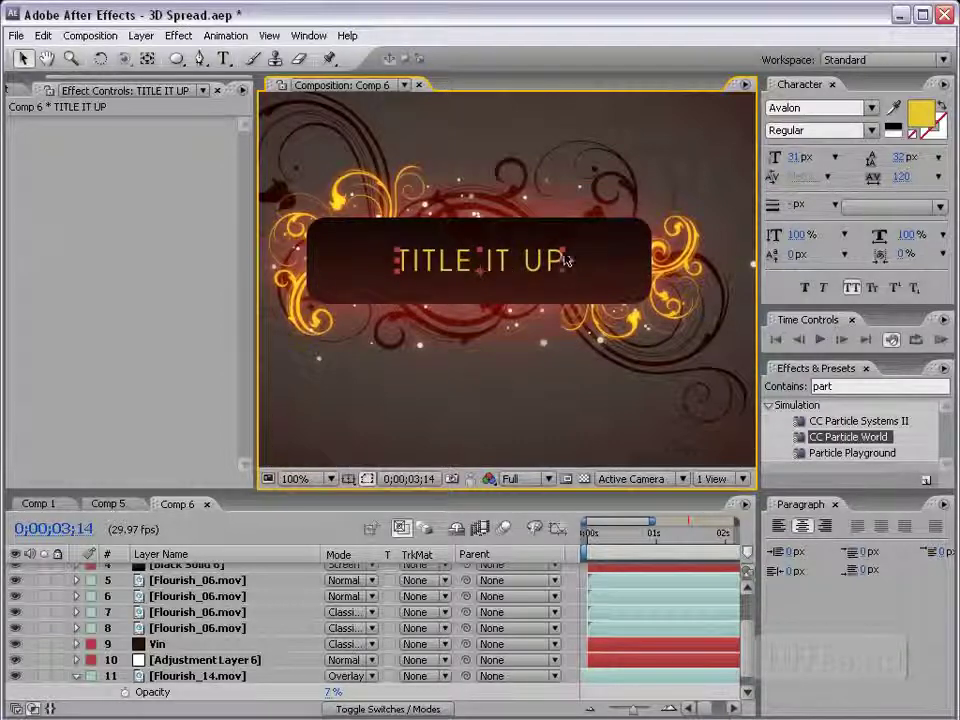
pyautogui.press('alt+KP_Add')
pyautogui.press('alt+KP_Add')
pyautogui.press('alt+KP_Add')
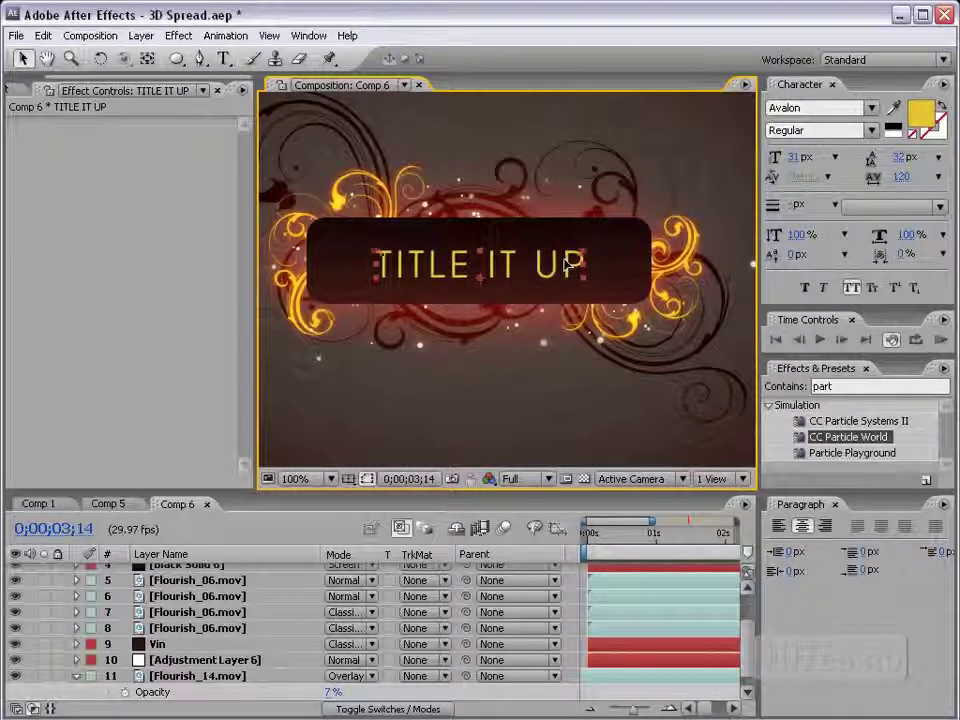
pyautogui.click(514, 397)
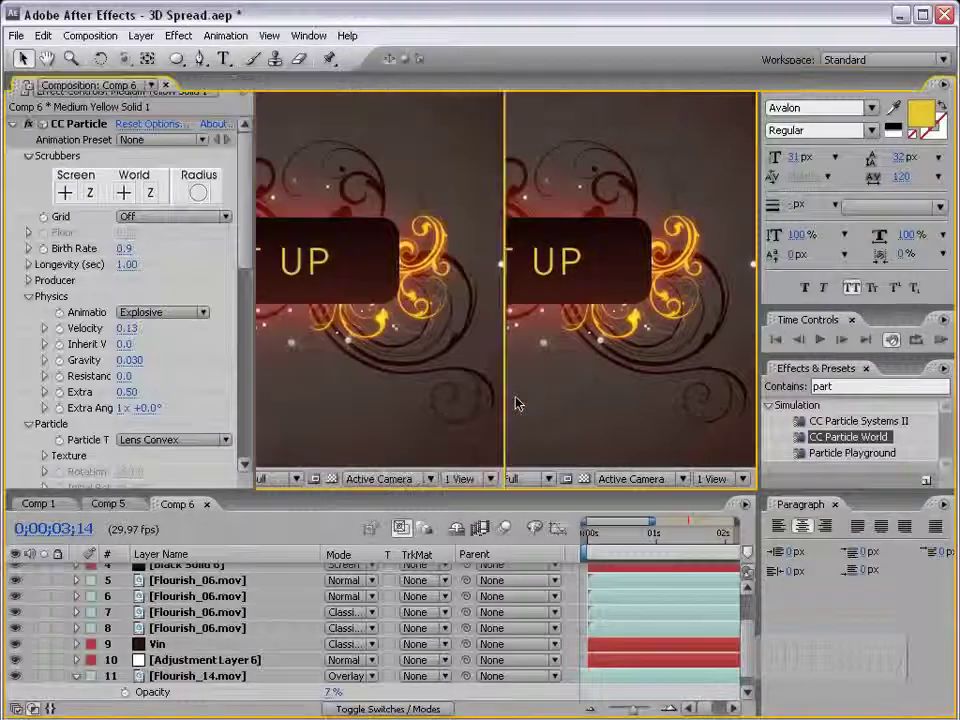
pyautogui.press('`')
pyautogui.press('`')
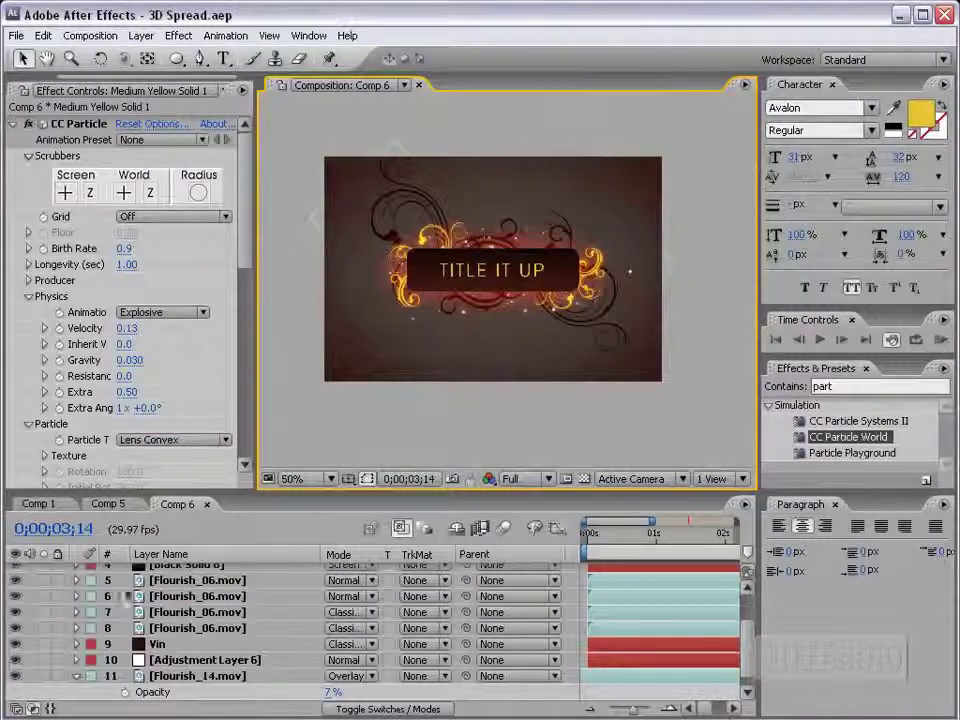
pyautogui.hotkey('ctrl', 'Up')
pyautogui.hotkey('ctrl', 'Up')
pyautogui.press('Delete')
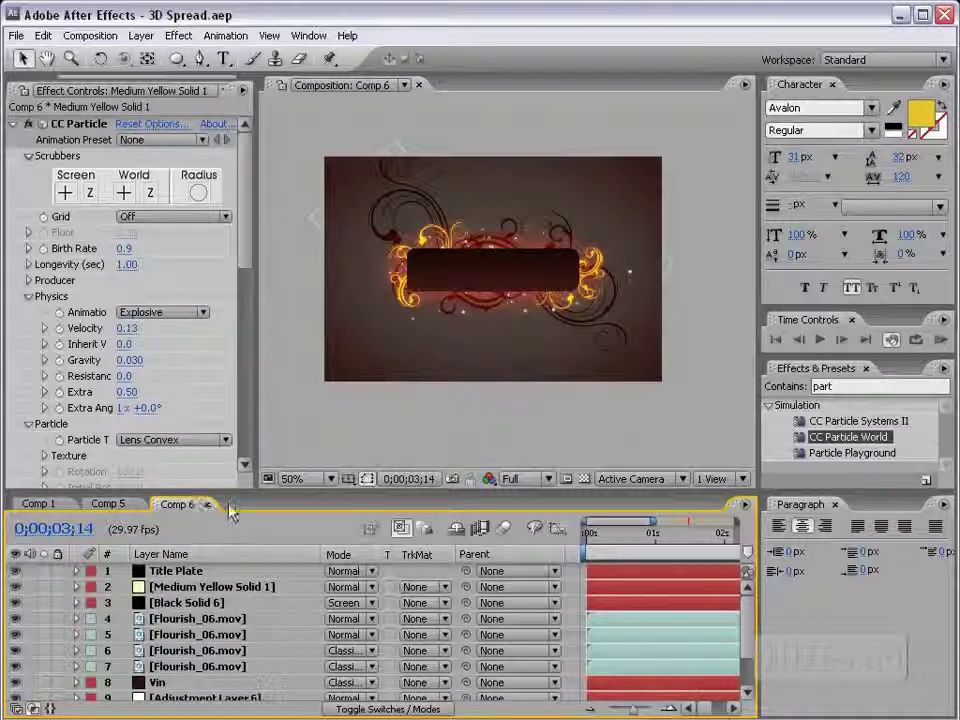
# Step: Enlarge the layer list, show the switch columns, and rename Black Solid 6 to 'RED GLOW'
pyautogui.moveTo(229, 500); pyautogui.dragTo(239, 424)
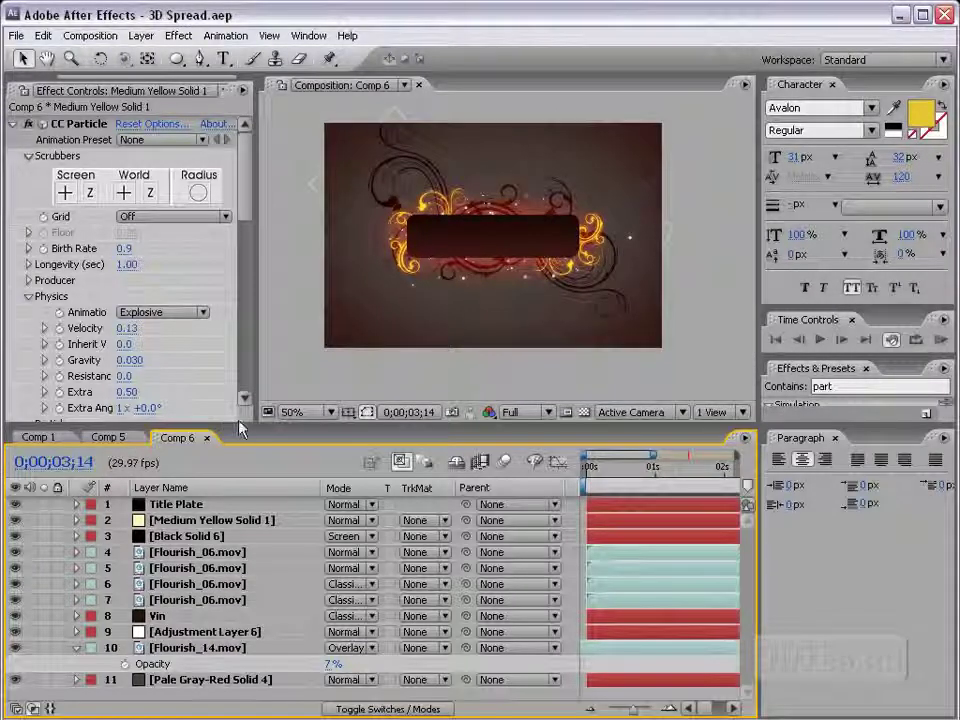
pyautogui.click(383, 709)
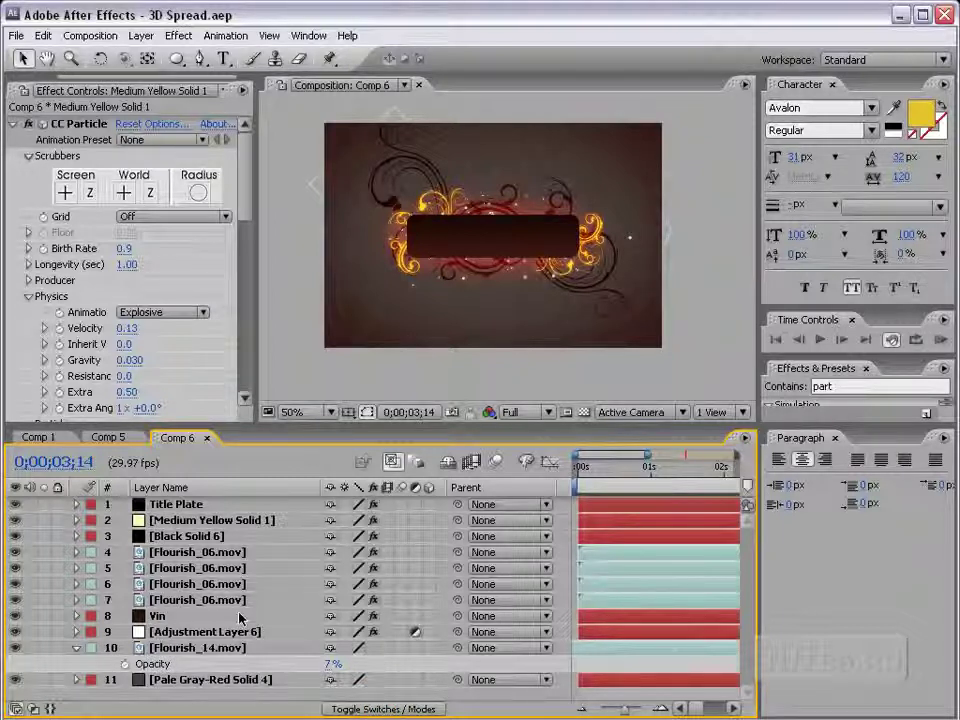
pyautogui.click(160, 600)
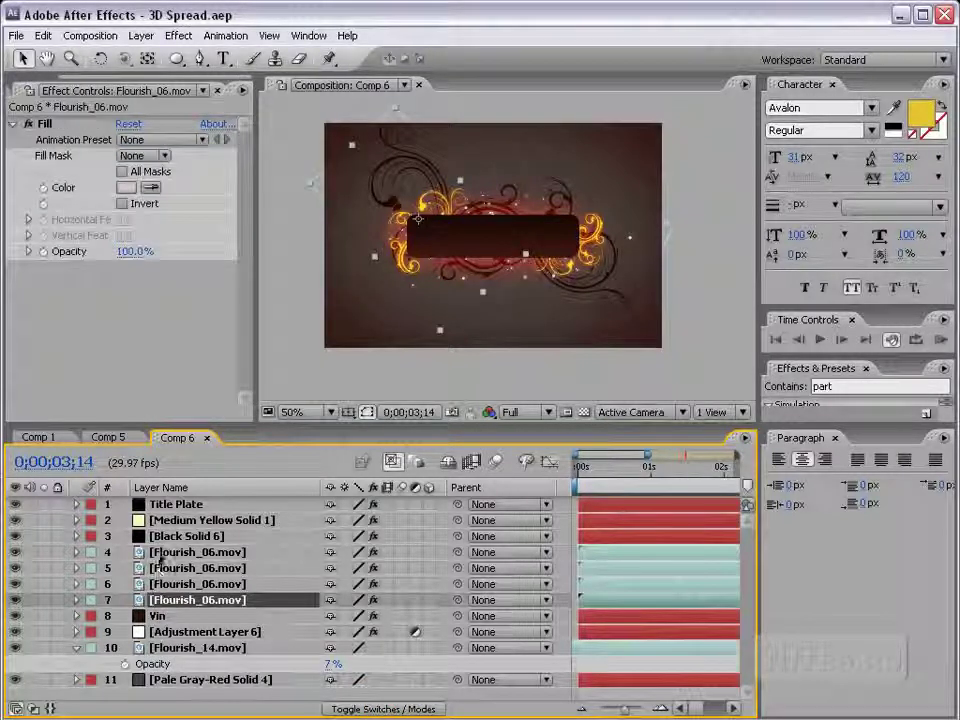
pyautogui.click(163, 536)
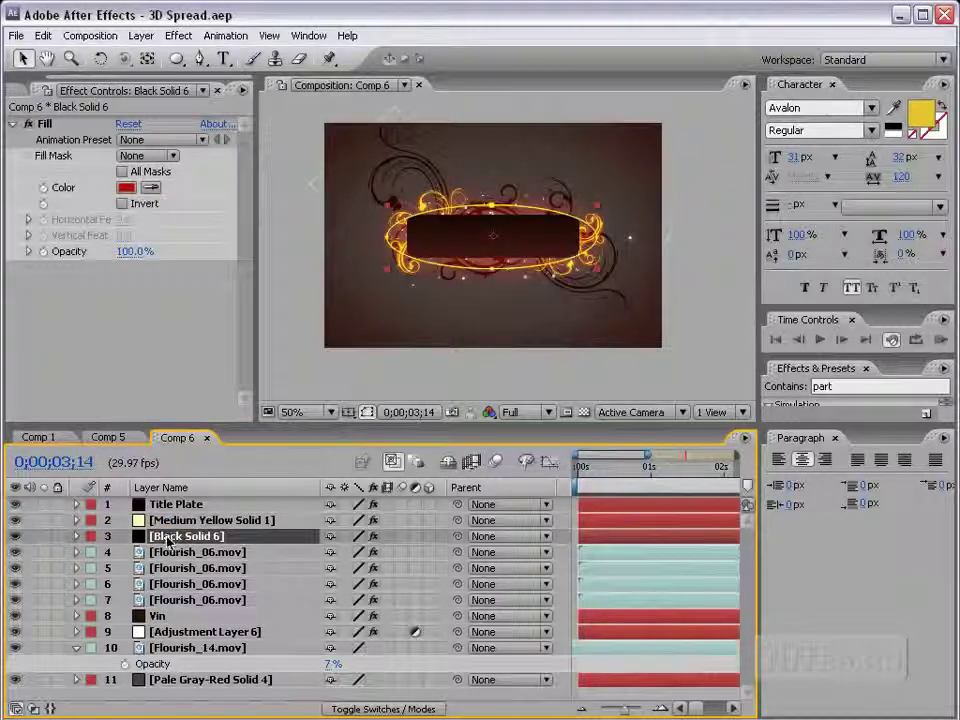
pyautogui.press('Return')
pyautogui.write('RED GL')
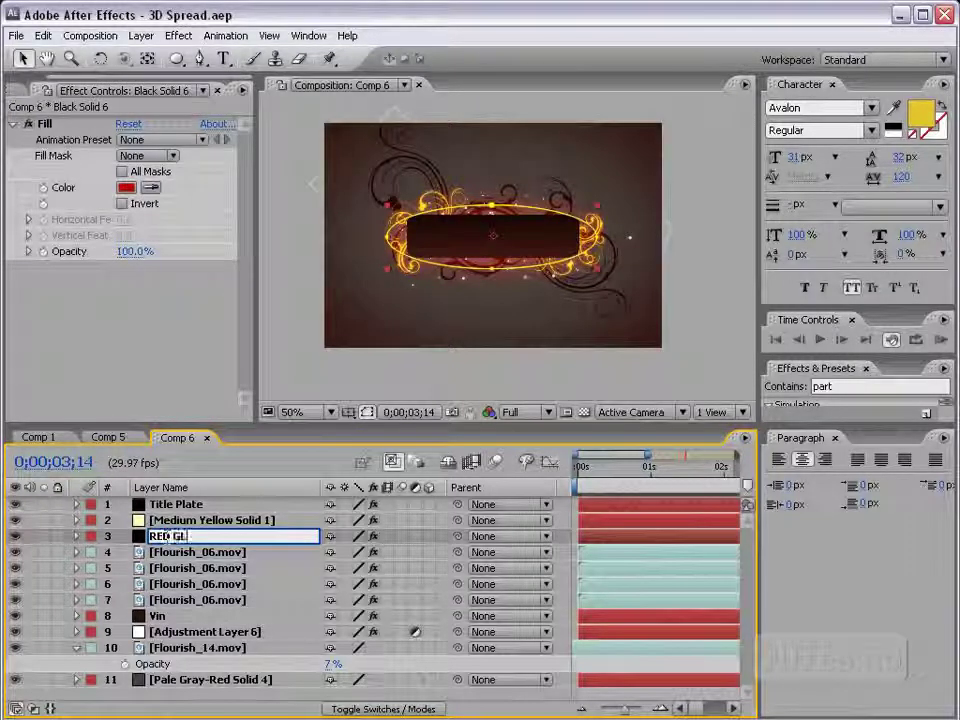
pyautogui.write('OW')
pyautogui.press('Return')
# Step: Rename the Medium Yellow Solid 1 layer to 'Particles'
pyautogui.click(178, 522)
pyautogui.press('Return')
pyautogui.write('Particles')
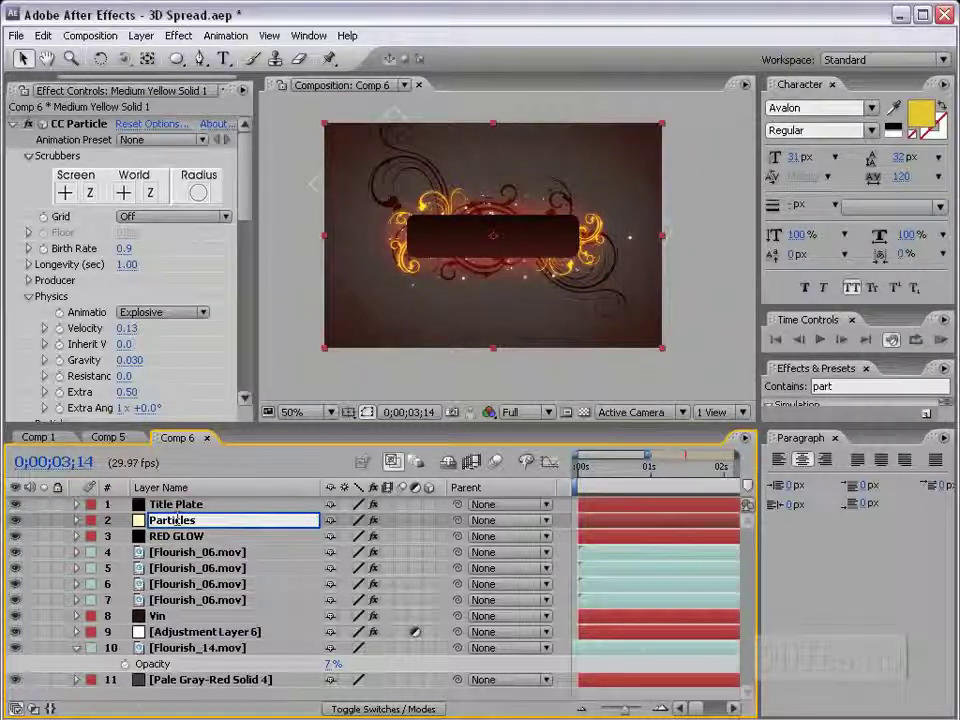
pyautogui.click(383, 507)
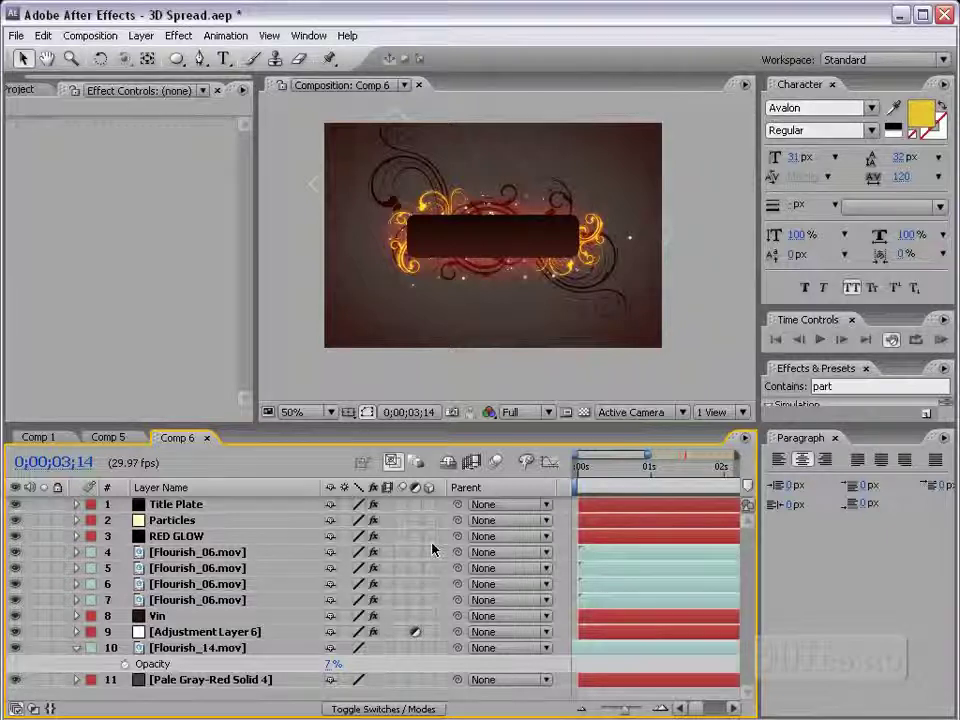
# Step: Switch on 3D for the four Flourish_06.mov layers and Title Plate, then check the composition view
pyautogui.moveTo(429, 600); pyautogui.dragTo(429, 552)
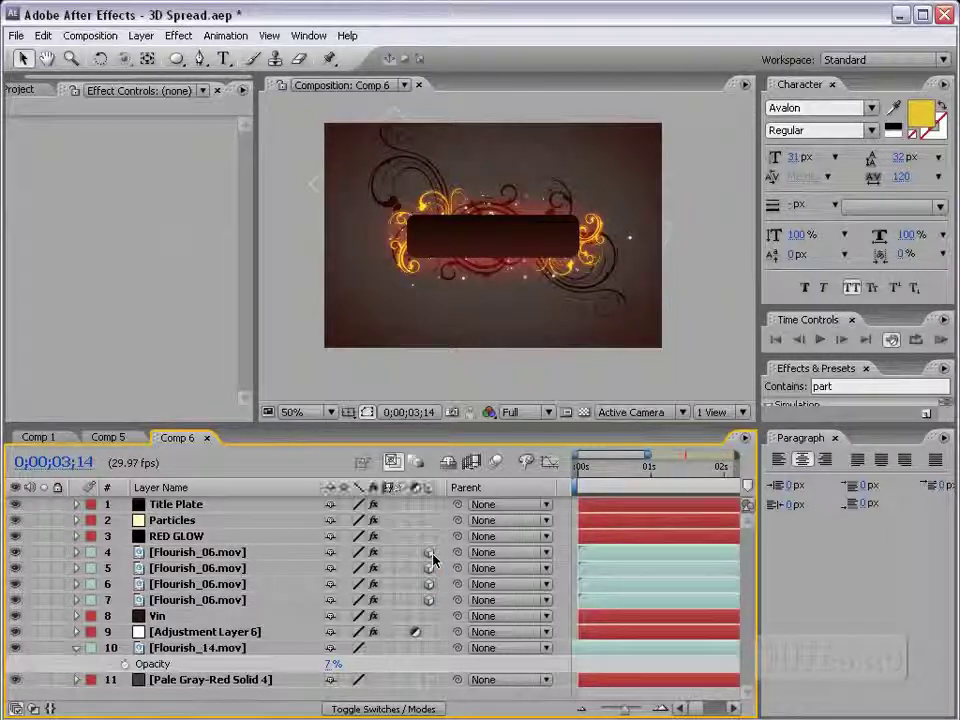
pyautogui.click(429, 504)
pyautogui.click(374, 520)
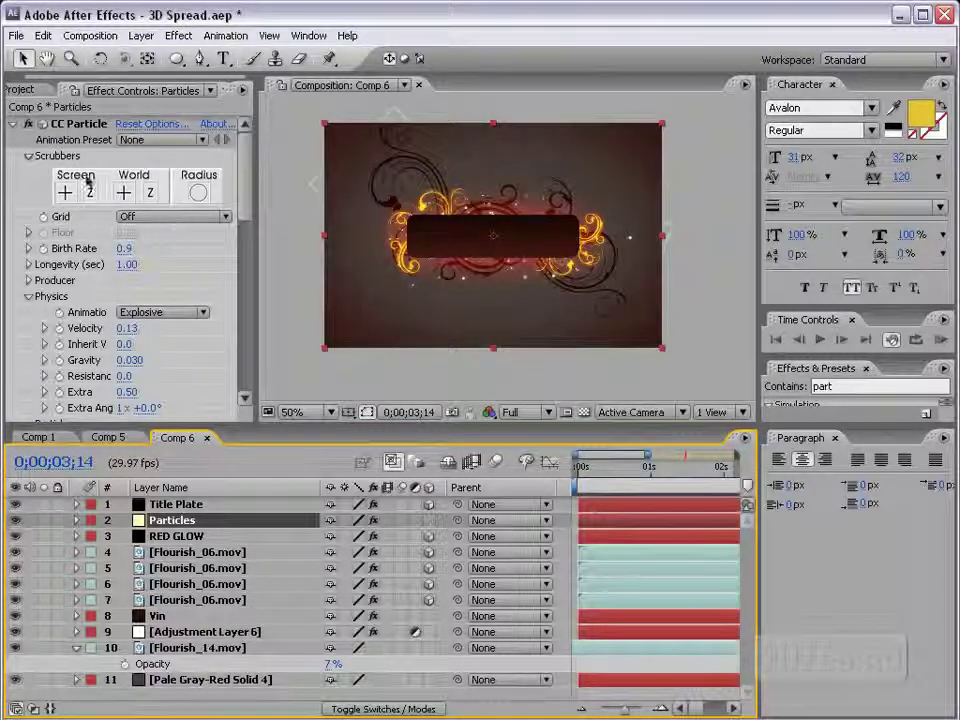
pyautogui.press('`')
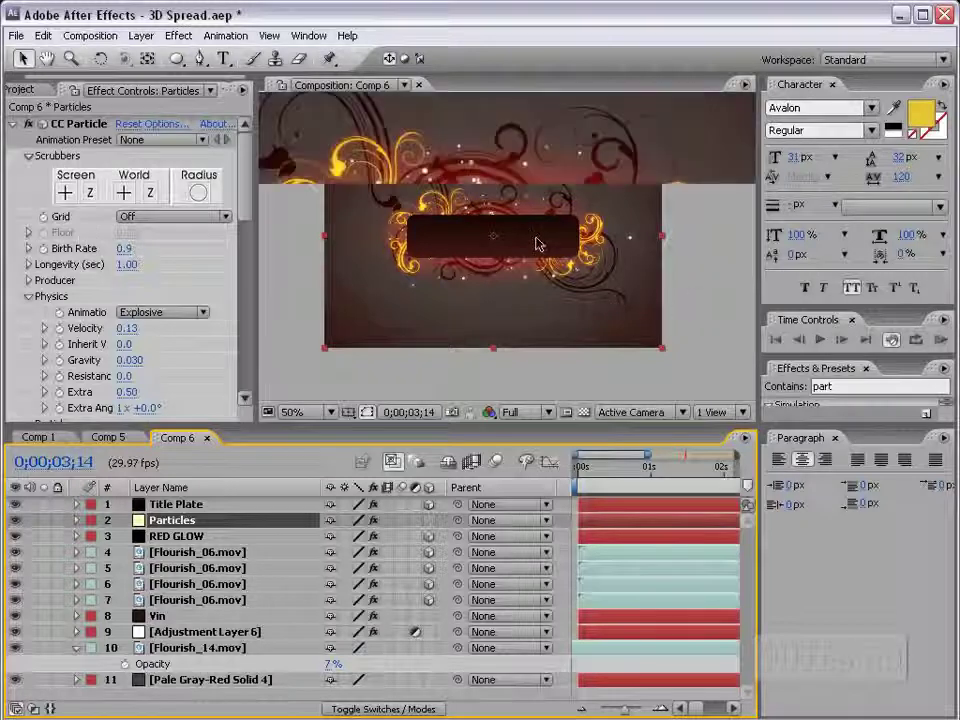
pyautogui.press('`')
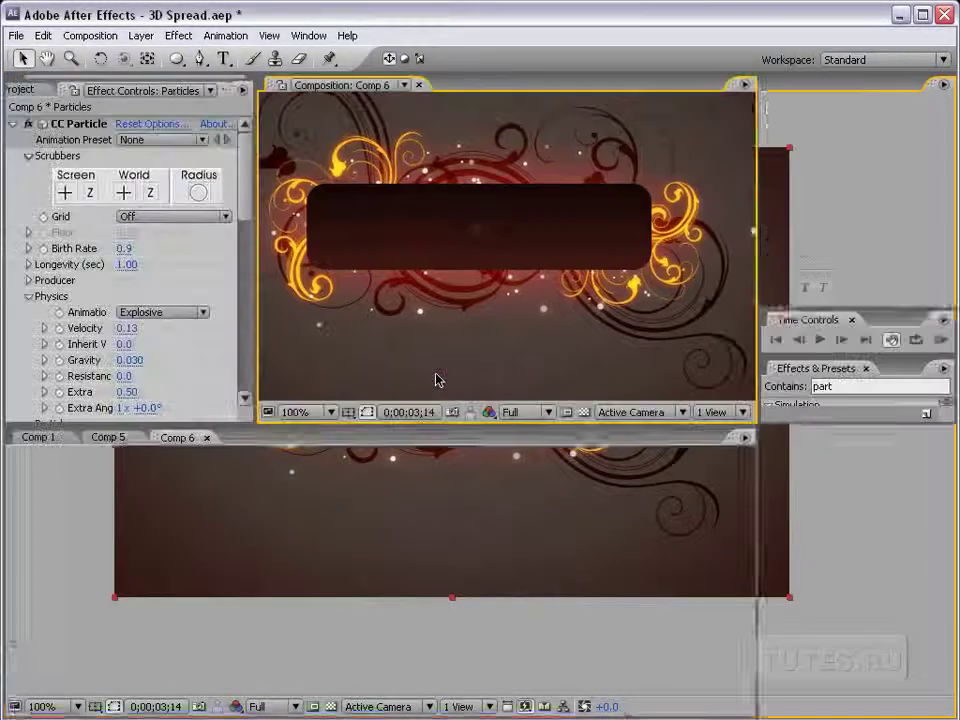
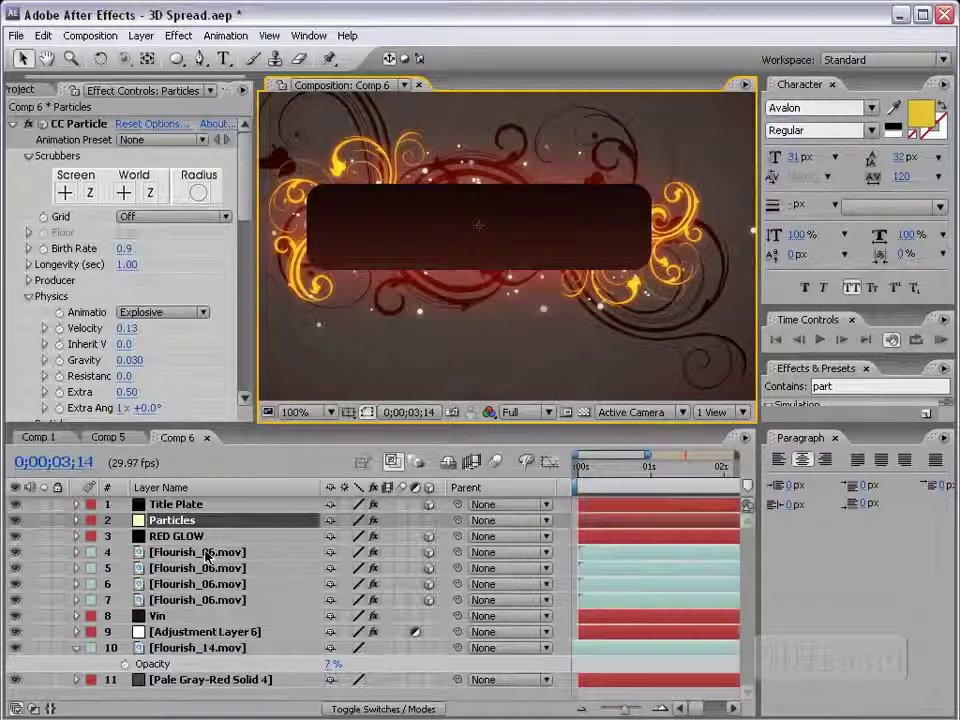
# Step: Create a new camera layer in Comp 6 using the 35mm preset
pyautogui.click(175, 505)
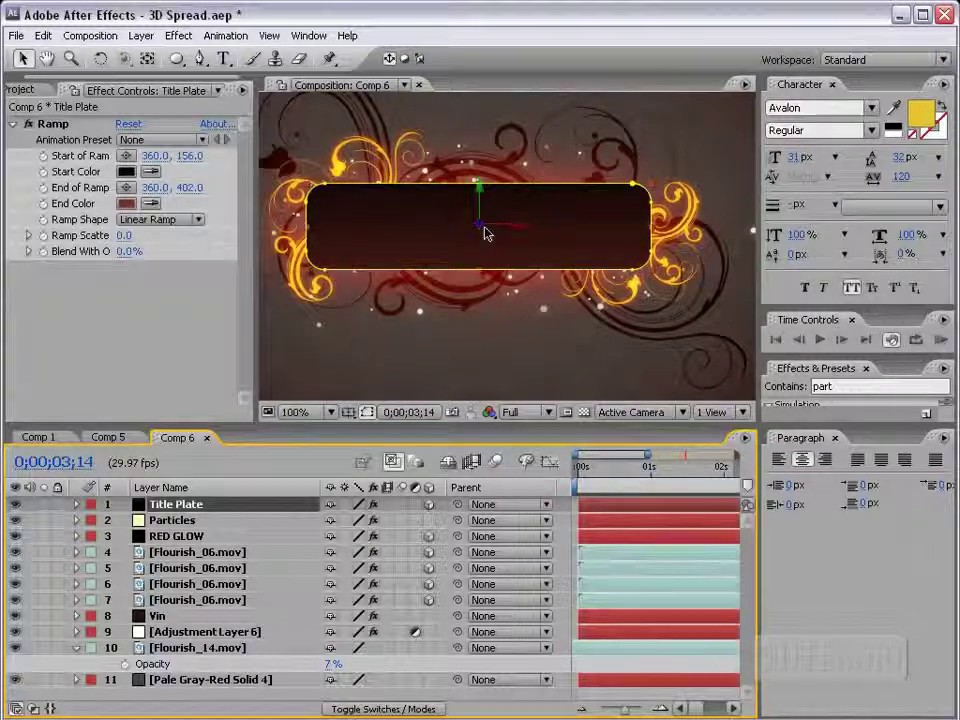
pyautogui.click(141, 35)
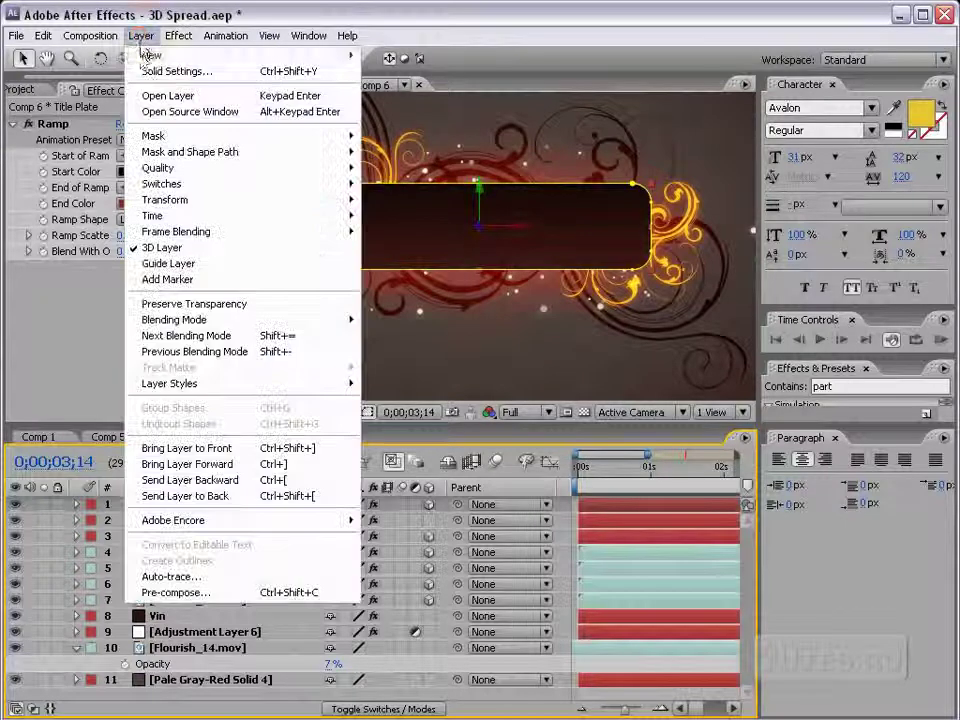
pyautogui.moveTo(200, 55)
pyautogui.click(396, 103)
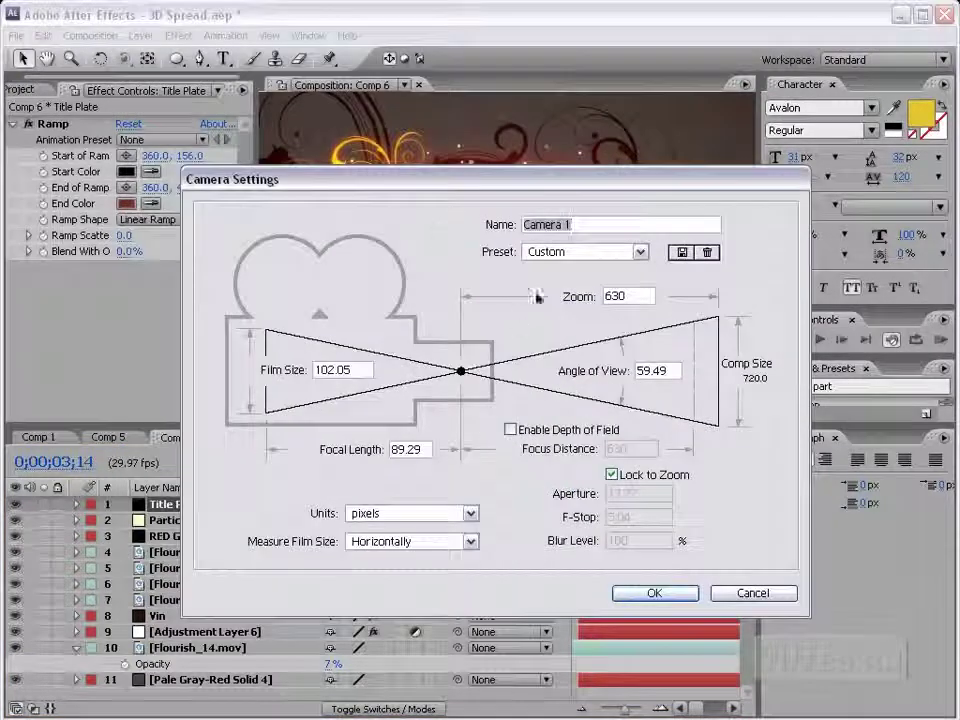
pyautogui.click(577, 254)
pyautogui.click(555, 340)
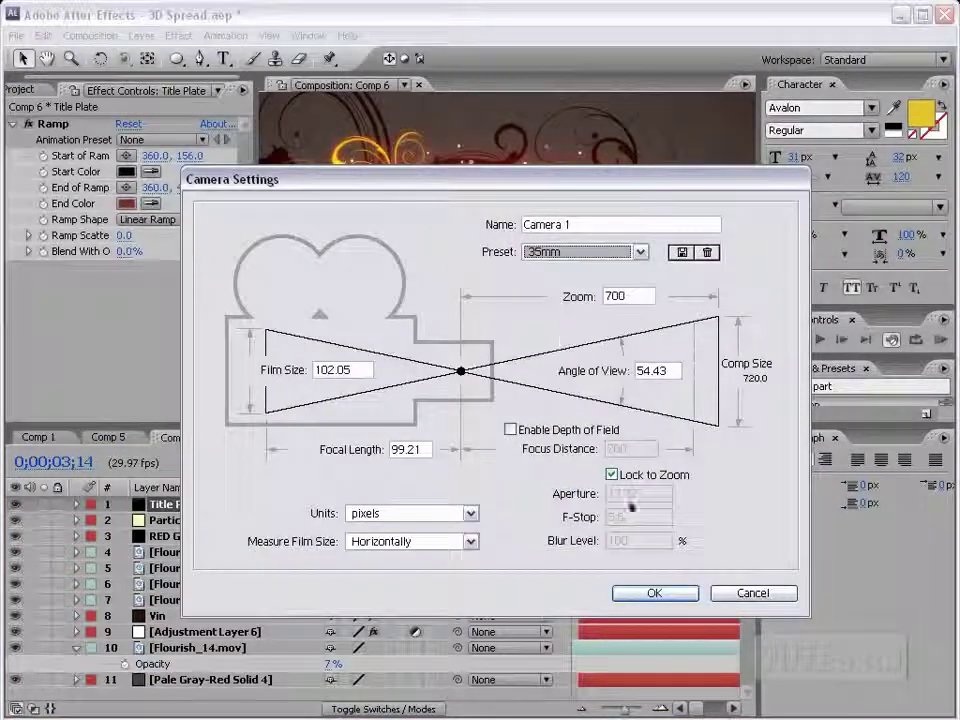
pyautogui.click(646, 598)
# Step: Orbit the camera so the title plate and flourishes tilt into a 3D angle
pyautogui.scroll(-2, 397, 192)
pyautogui.click(123, 58)
pyautogui.moveTo(123, 58); pyautogui.dragTo(190, 60)
pyautogui.click(450, 240)
pyautogui.moveTo(450, 240); pyautogui.dragTo(290, 140)
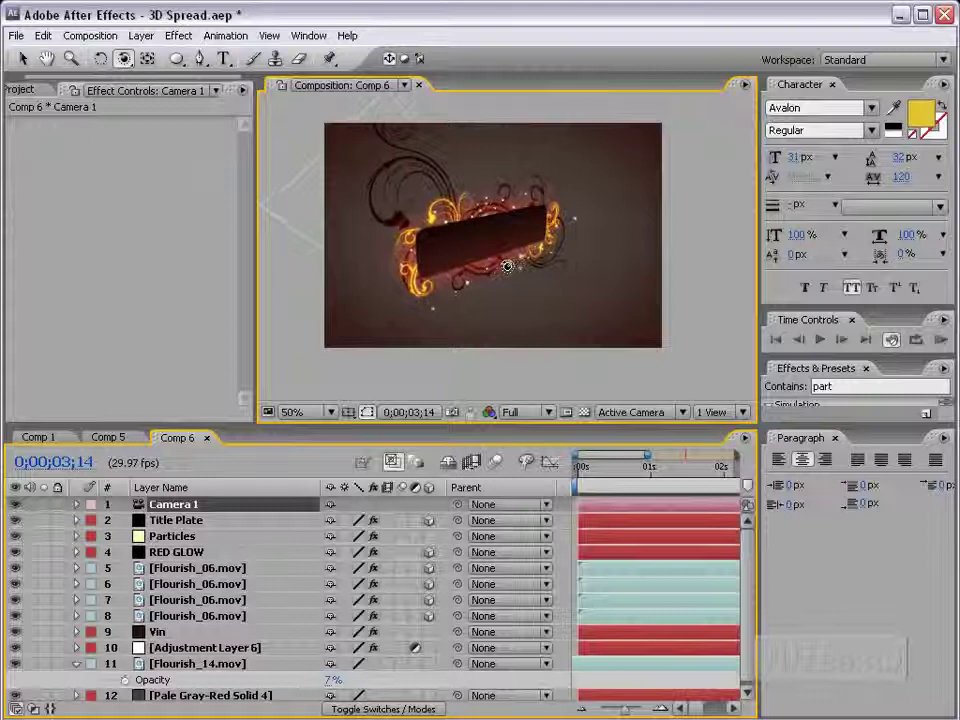
# Step: Nudge the Title Plate slightly down and to the right
pyautogui.hotkey('ctrl', 'Down')
pyautogui.press('v')
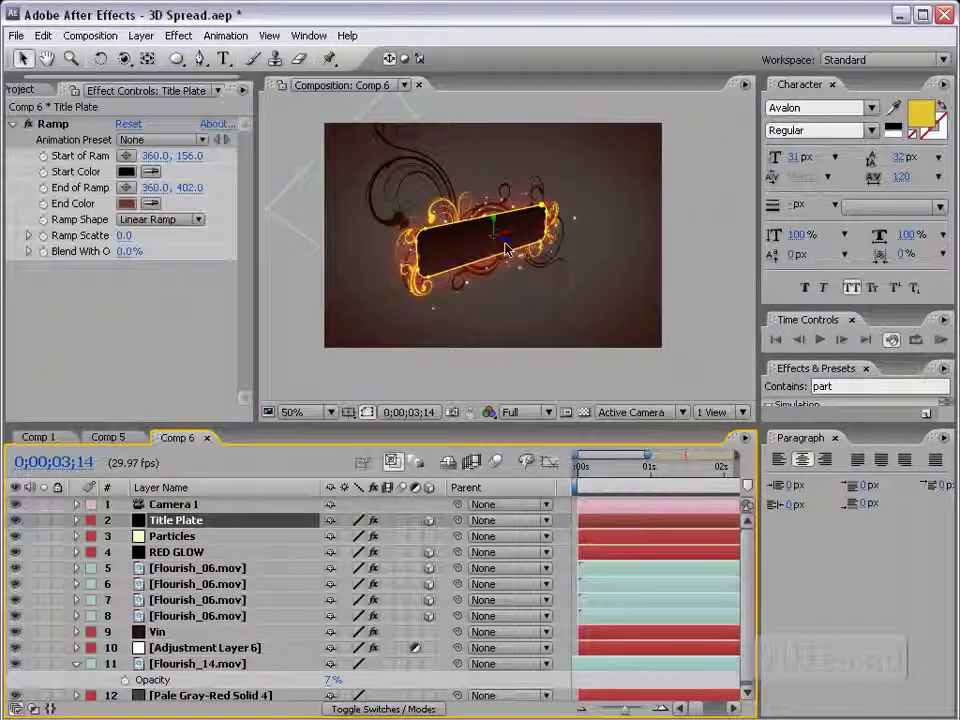
pyautogui.moveTo(510, 245); pyautogui.dragTo(513, 249)
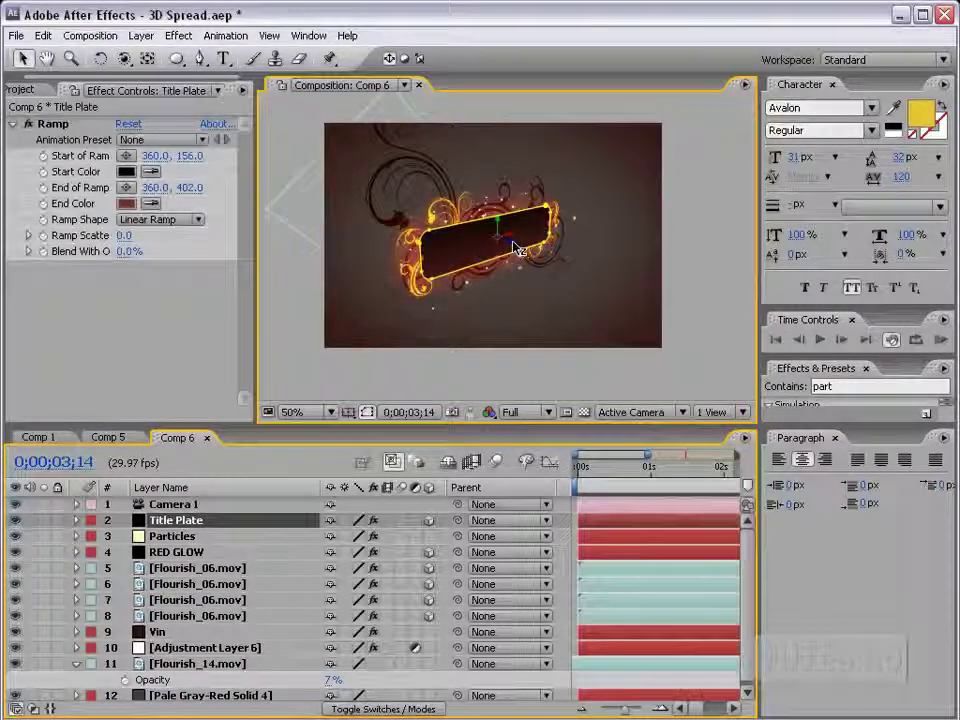
# Step: Move two Flourish_06.mov layers left and down around the tilted plate
pyautogui.click(197, 568)
pyautogui.keyDown('shift'); pyautogui.click(170, 584); pyautogui.keyUp('shift')
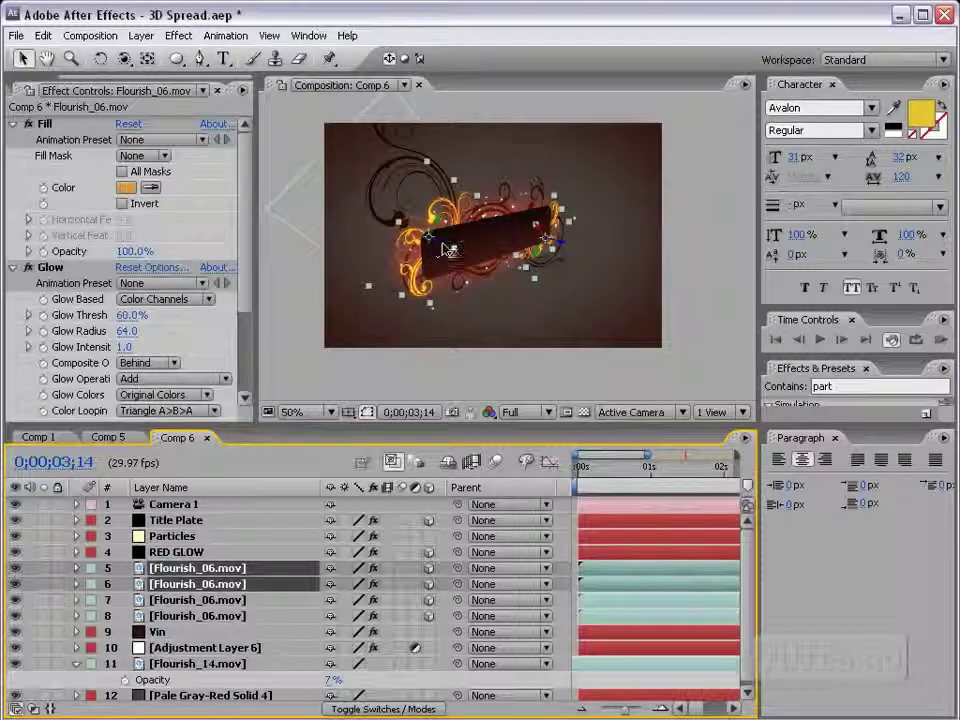
pyautogui.moveTo(443, 247); pyautogui.dragTo(426, 245)
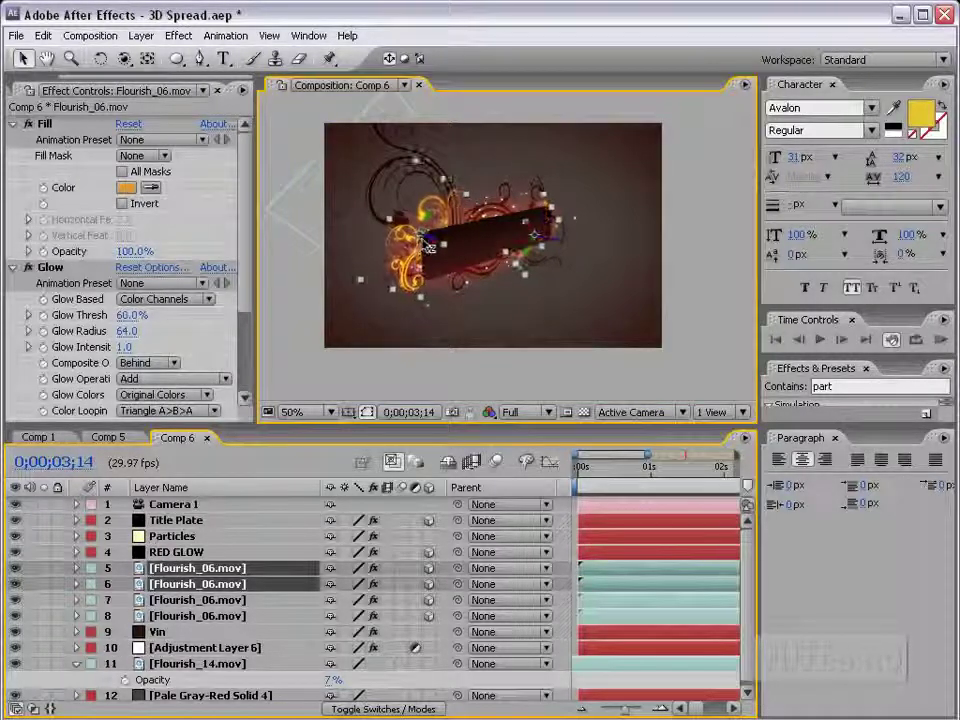
pyautogui.moveTo(425, 242); pyautogui.dragTo(429, 242)
pyautogui.click(175, 520)
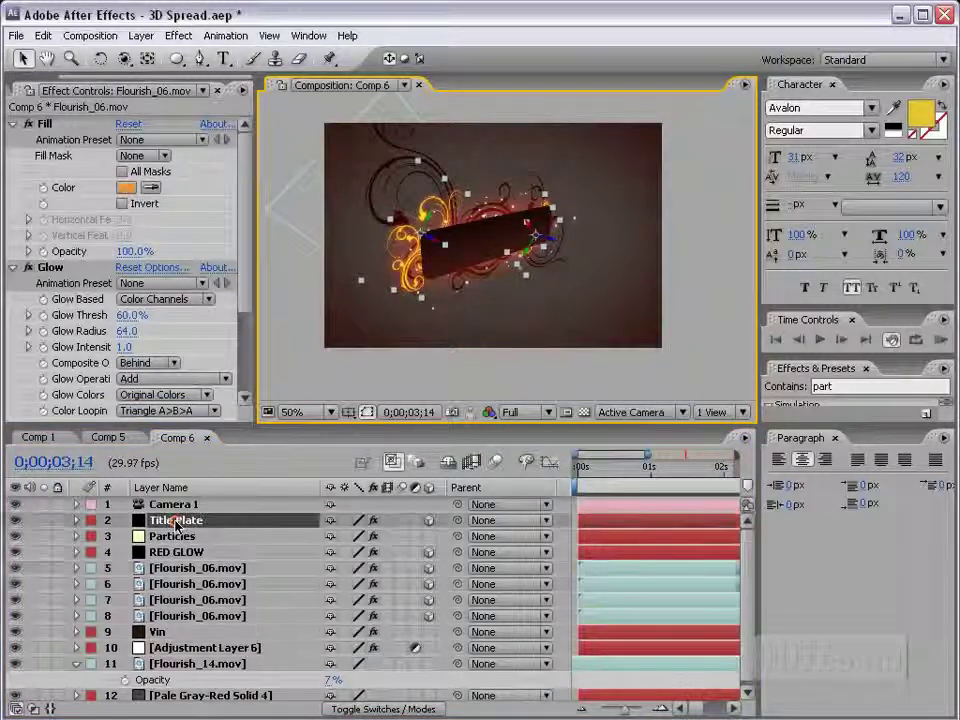
# Step: Duplicate the Title Plate and position Title Plate 2 over the original
pyautogui.click(43, 35)
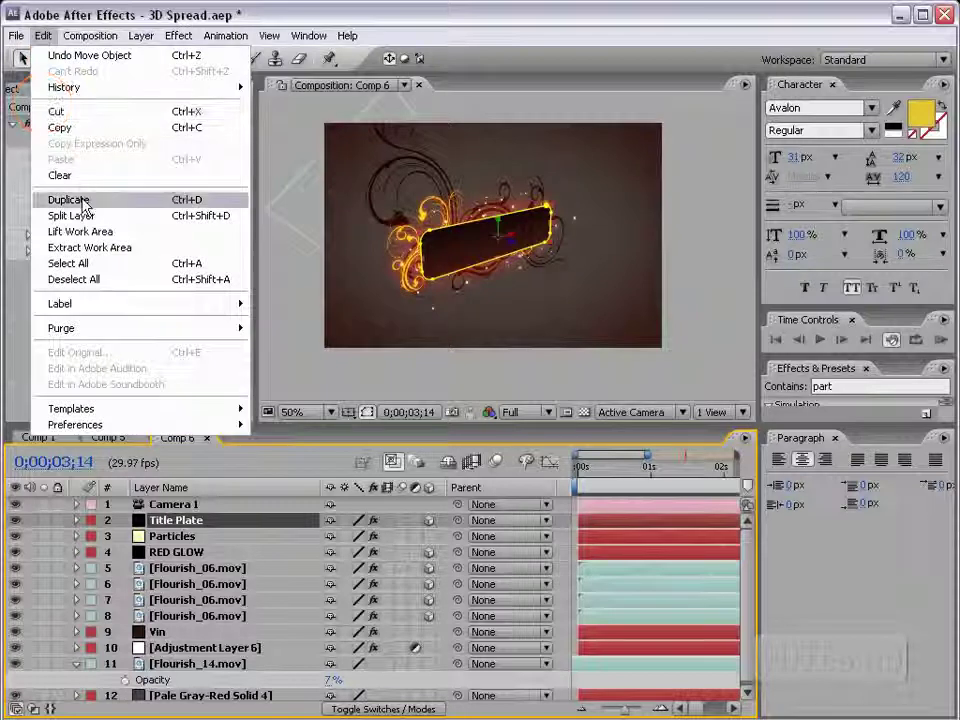
pyautogui.click(68, 199)
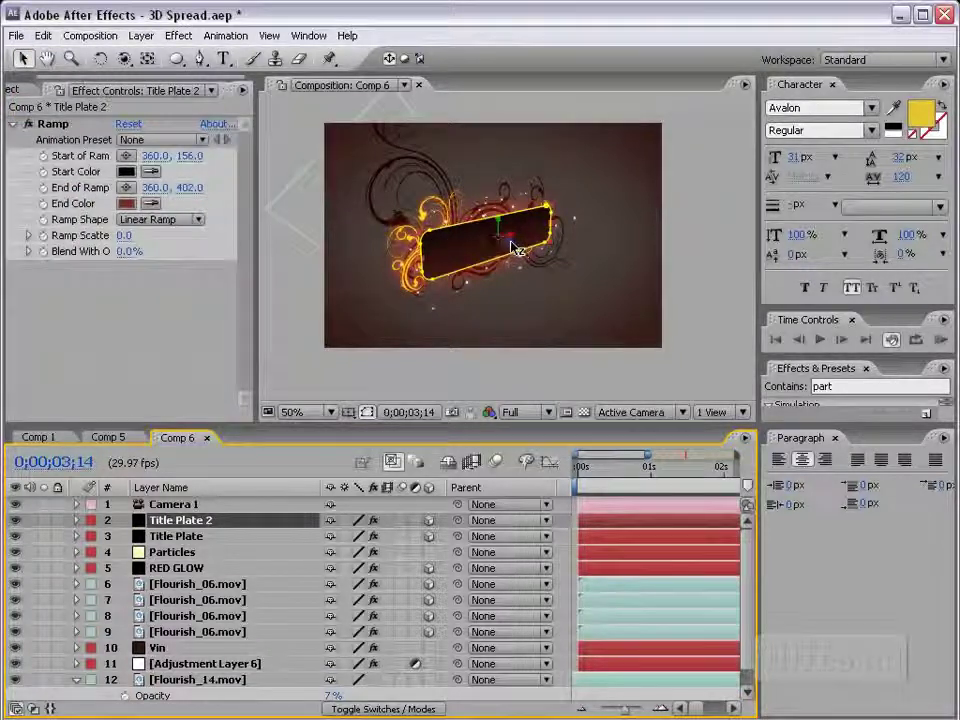
pyautogui.moveTo(516, 248); pyautogui.dragTo(490, 249)
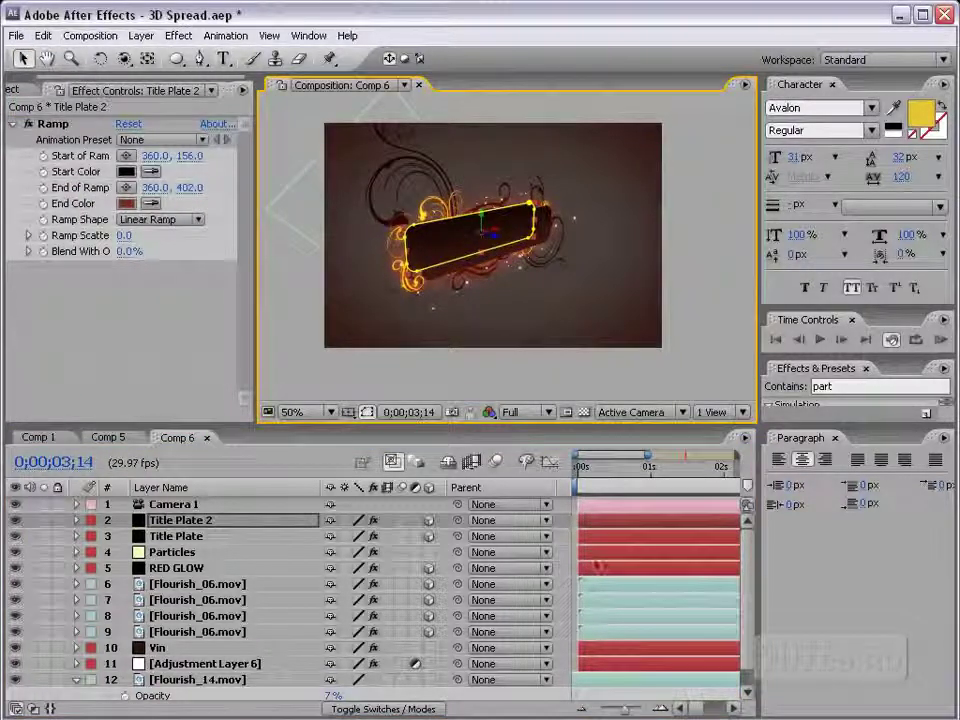
# Step: Move the Particles layer below the four Flourish_06.mov layers
pyautogui.click(175, 552)
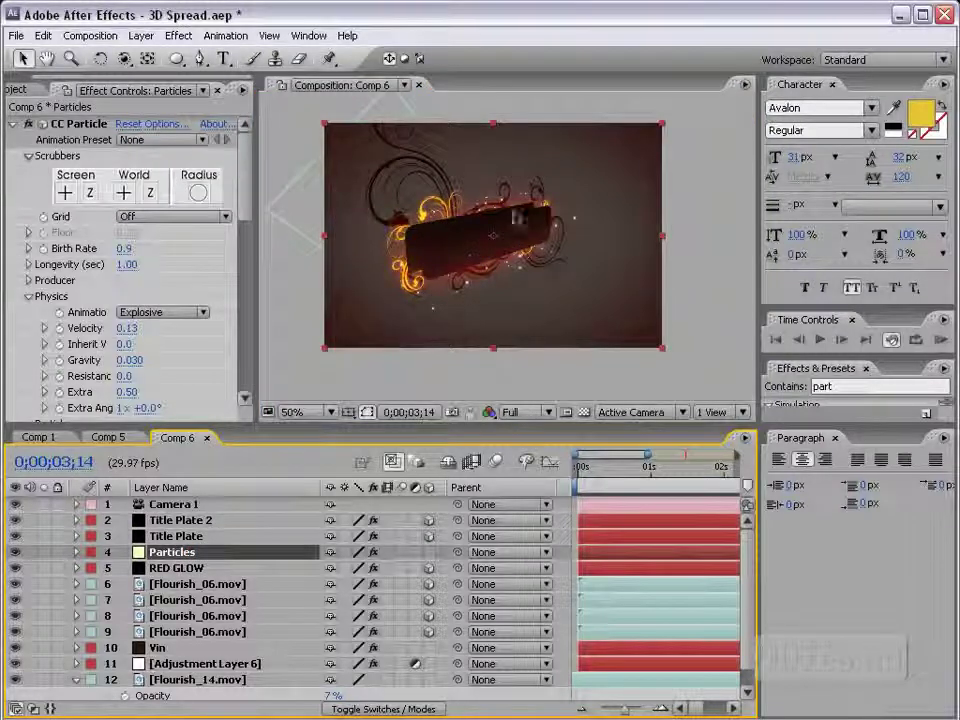
pyautogui.press('`')
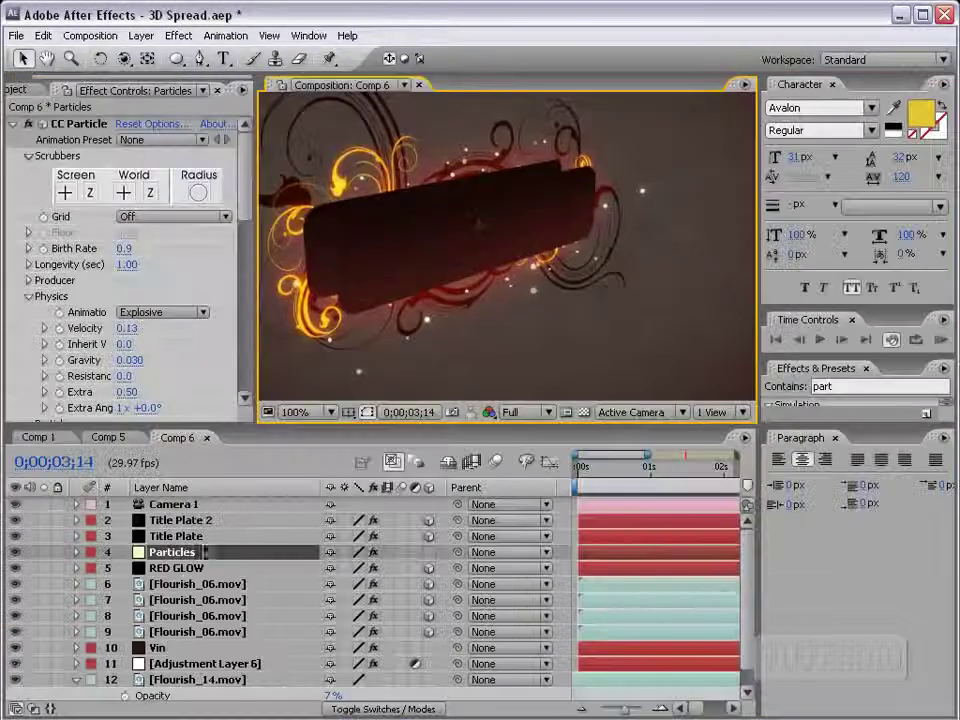
pyautogui.moveTo(172, 556); pyautogui.dragTo(178, 638)
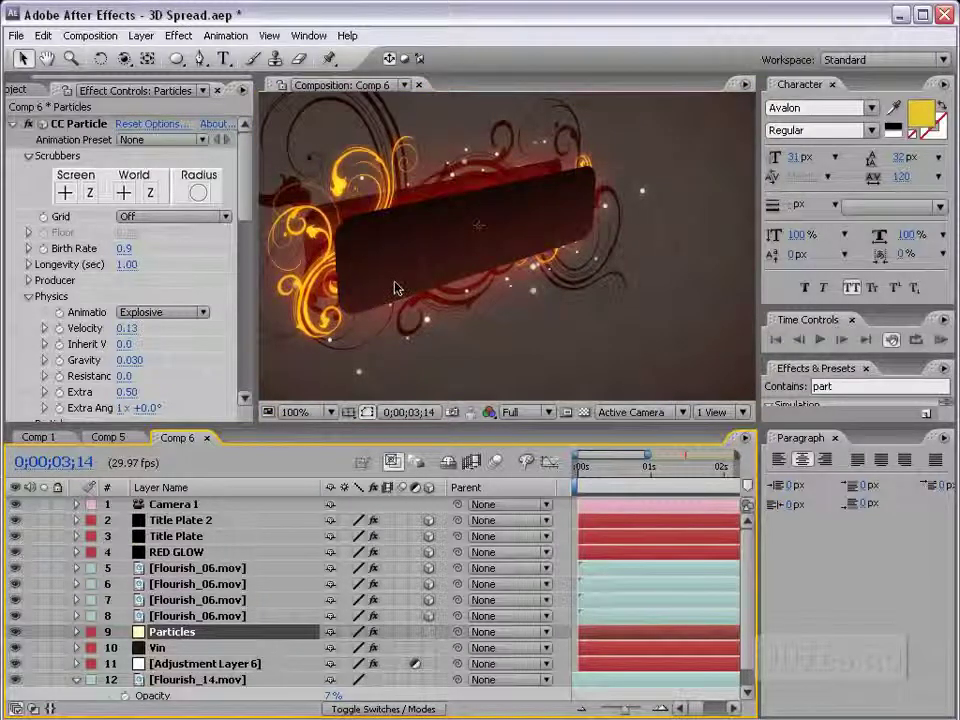
pyautogui.hotkey('ctrl', 'Up')
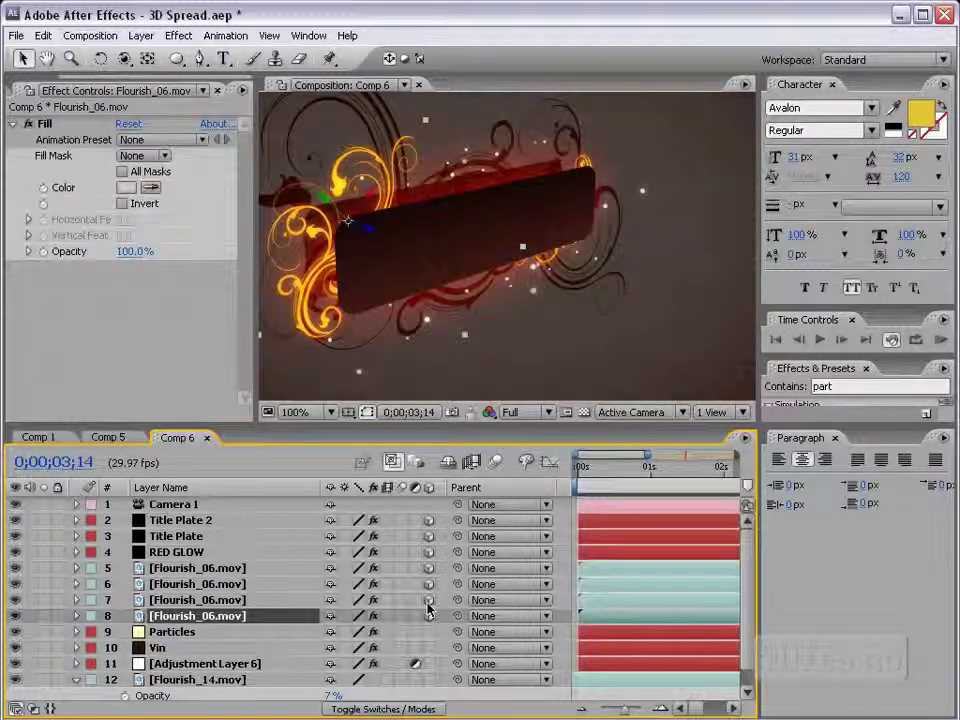
# Step: Adjust the Particles layer's position among the flourish layers in the stack
pyautogui.click(197, 600)
pyautogui.click(181, 568)
pyautogui.click(176, 537)
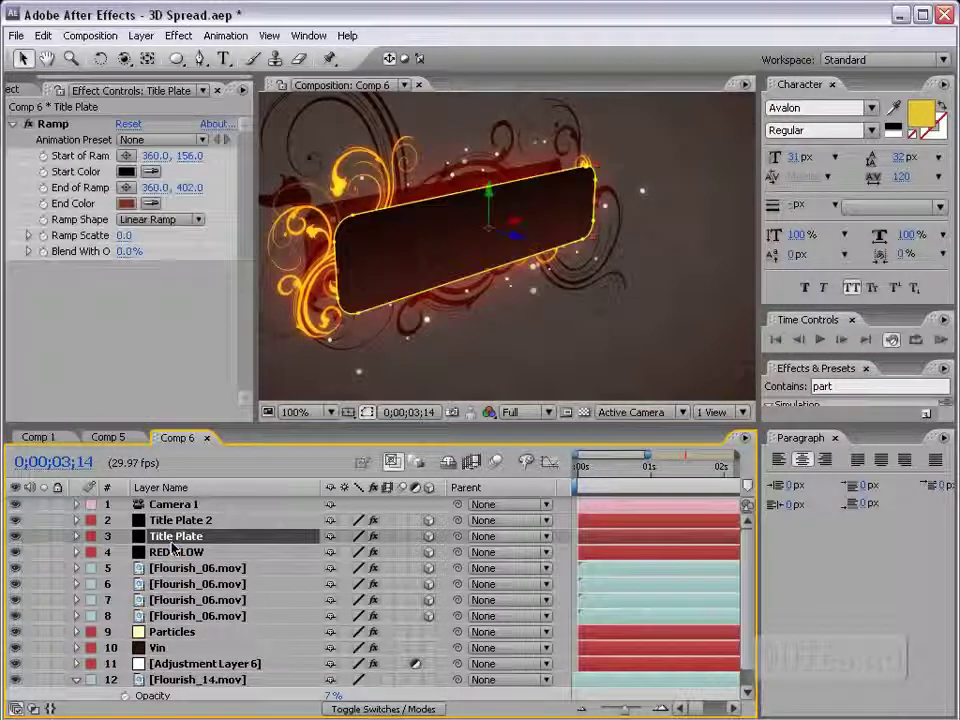
pyautogui.moveTo(163, 634)
pyautogui.mouseDown()
pyautogui.moveTo(172, 585)
pyautogui.moveTo(163, 636)
pyautogui.mouseUp()
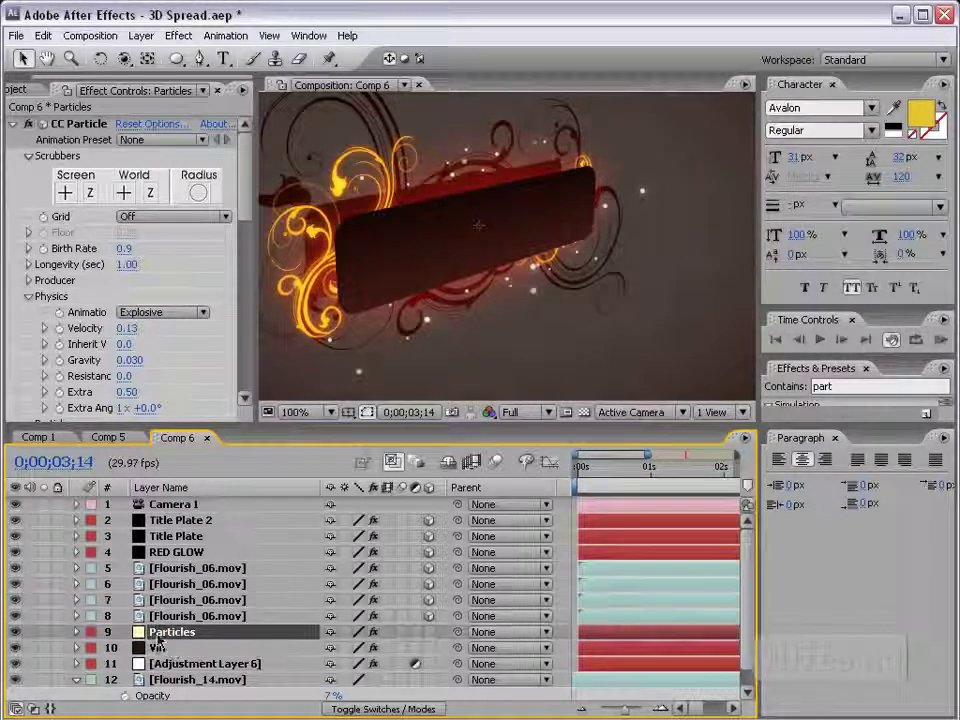
# Step: Orbit the camera back until the title plate faces straight on
pyautogui.press('`')
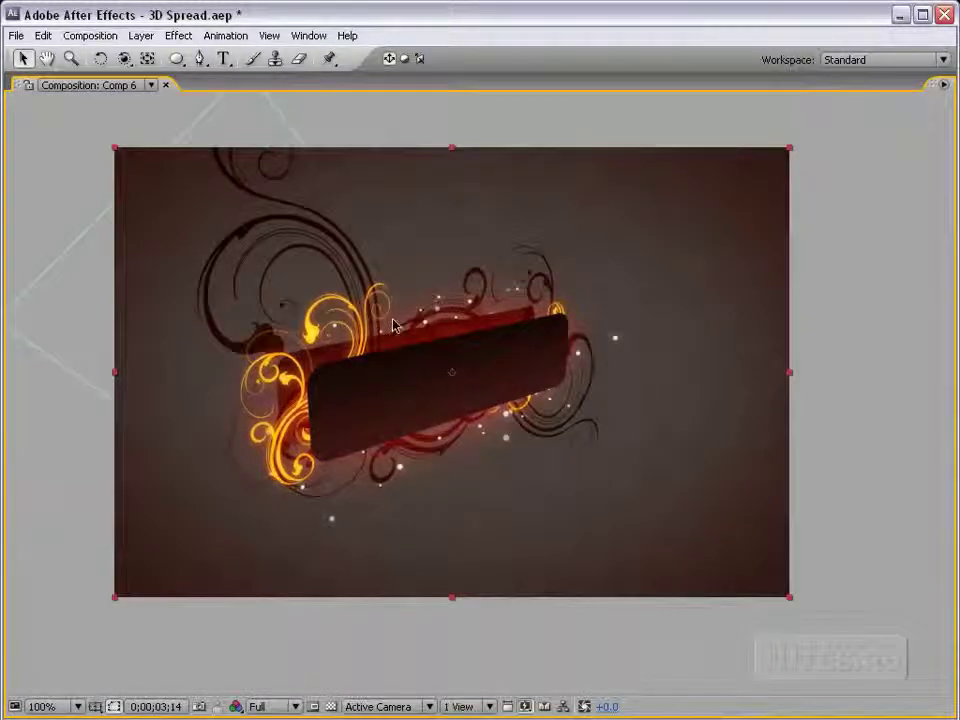
pyautogui.moveTo(548, 407)
pyautogui.mouseDown()
pyautogui.moveTo(207, 310)
pyautogui.moveTo(674, 413)
pyautogui.moveTo(297, 327)
pyautogui.mouseUp()
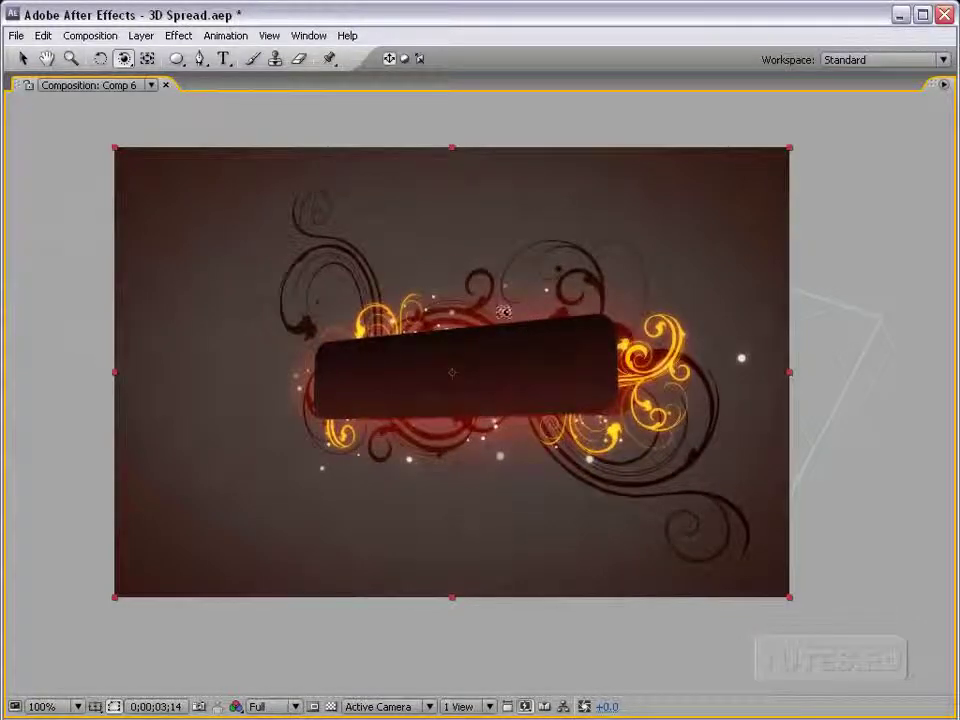
pyautogui.press('`')
pyautogui.moveTo(472, 244); pyautogui.dragTo(580, 251)
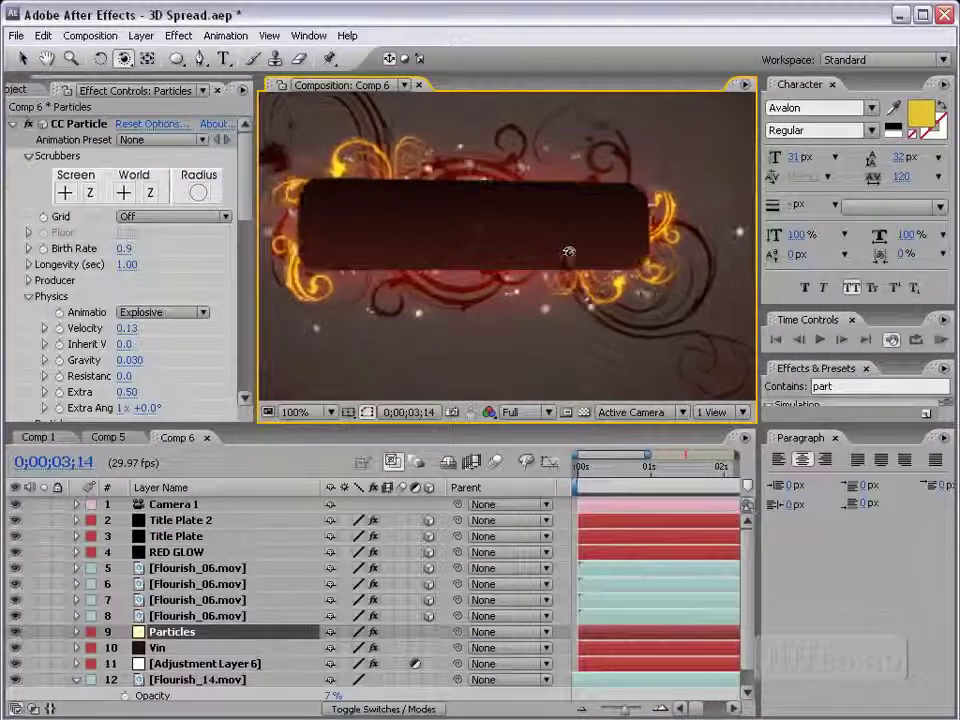
pyautogui.press('`')
pyautogui.press('`')
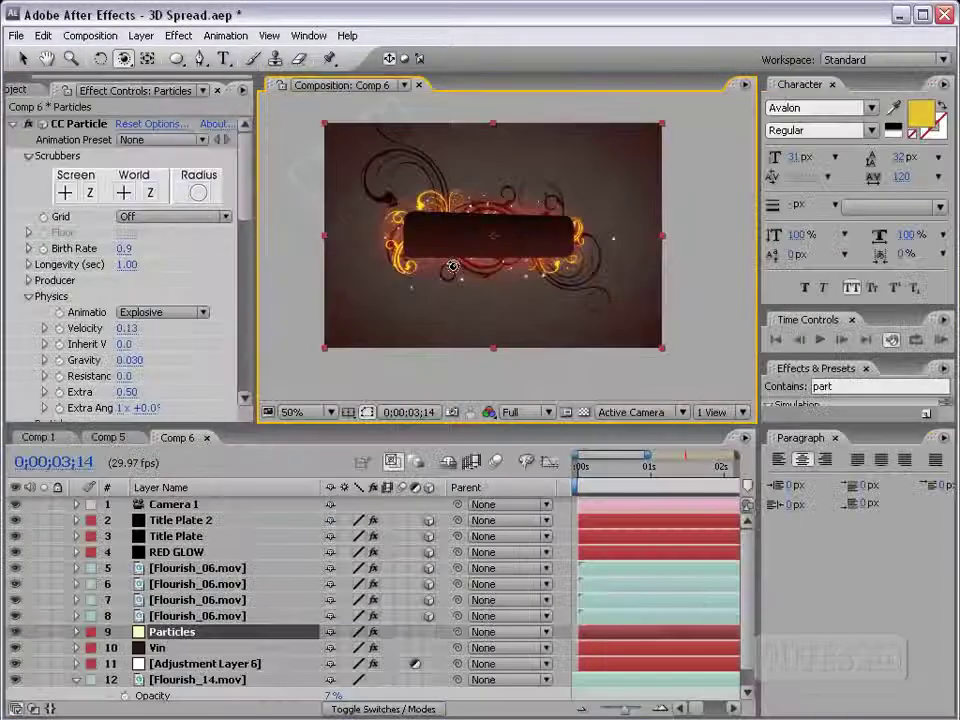
pyautogui.click(78, 676)
# Step: Collapse Flourish_14's properties and select the Pale Gray-Red Solid 4 layer
pyautogui.press('v')
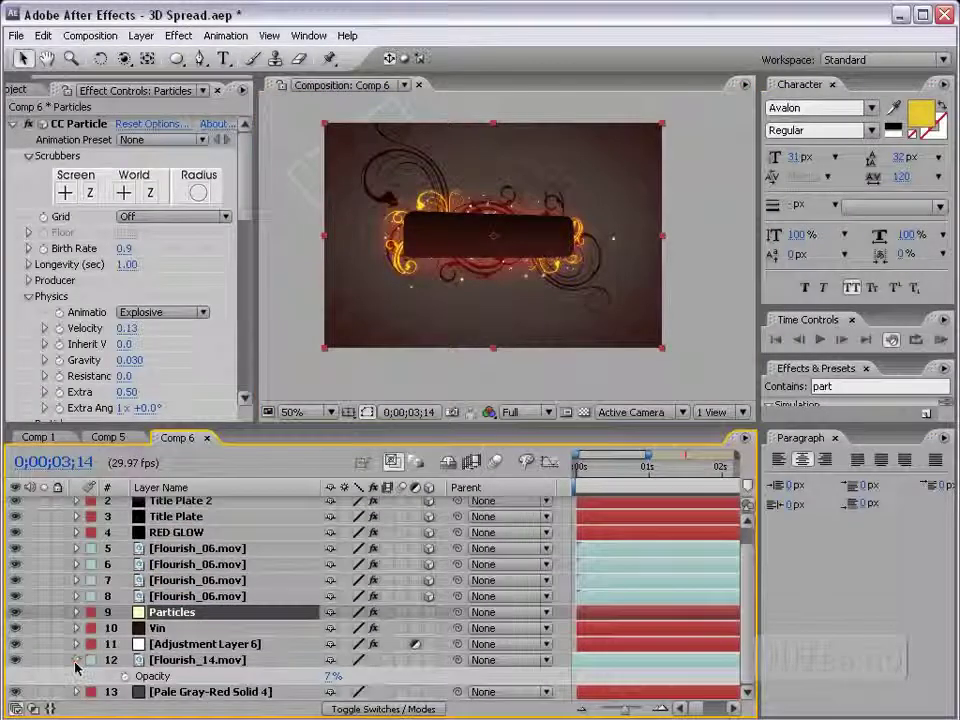
pyautogui.click(78, 660)
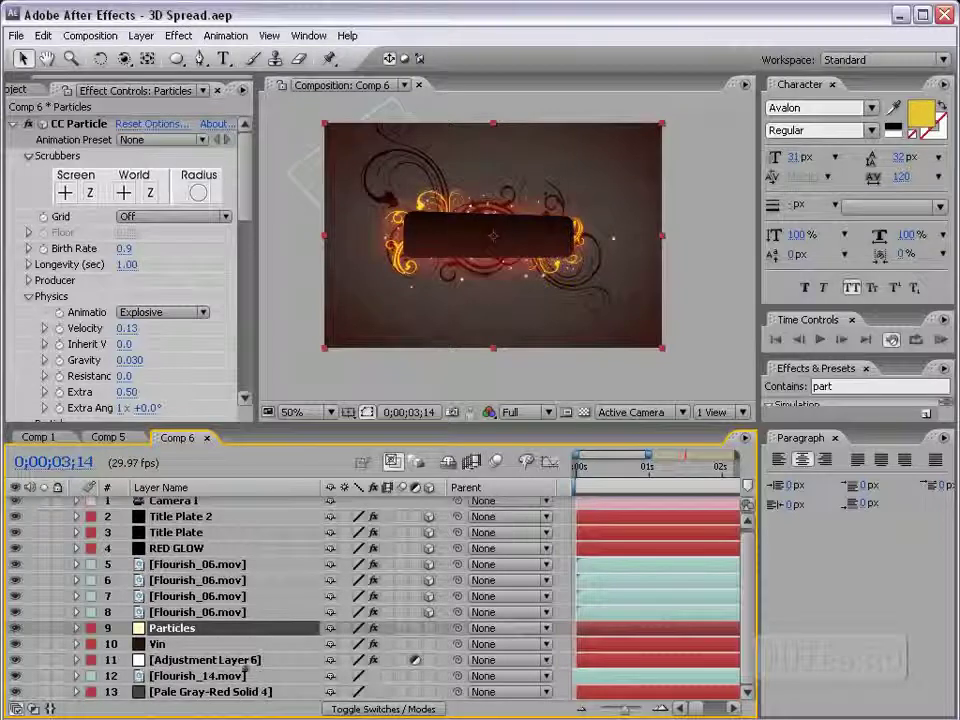
pyautogui.click(243, 692)
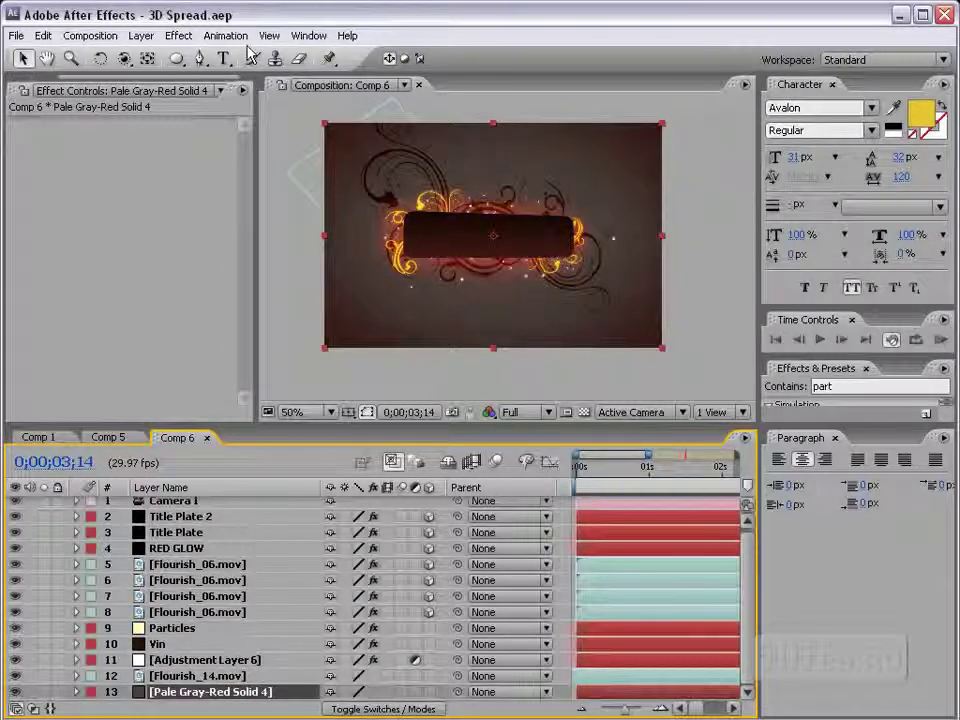
# Step: Apply a Fill effect to Pale Gray-Red Solid 4 with dark red 330F0F
pyautogui.click(178, 35)
pyautogui.moveTo(230, 239)
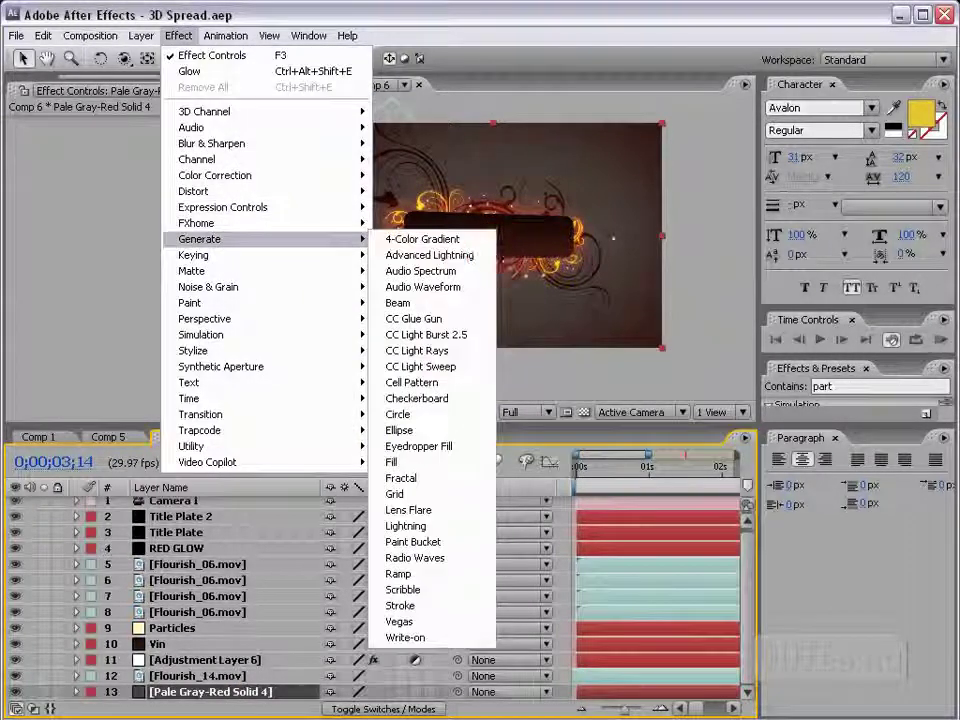
pyautogui.click(405, 462)
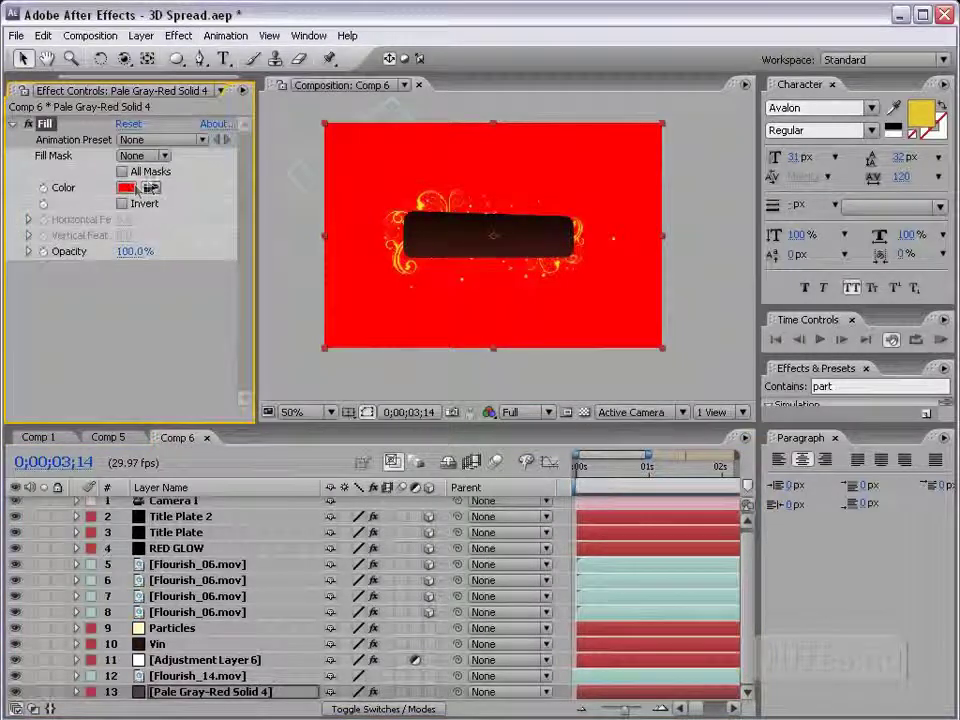
pyautogui.click(125, 188)
pyautogui.moveTo(350, 530)
pyautogui.mouseDown()
pyautogui.moveTo(436, 580)
pyautogui.moveTo(465, 577)
pyautogui.moveTo(418, 577)
pyautogui.moveTo(431, 583)
pyautogui.mouseUp()
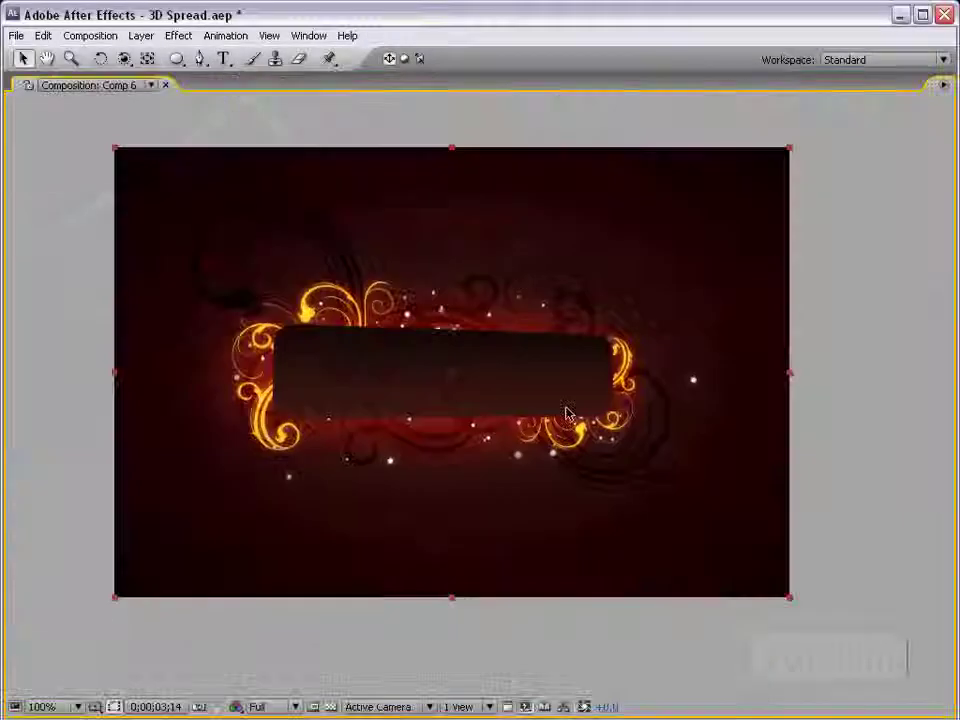
# Step: Restore the workspace, zoom the comp view to 50%, and save the project
pyautogui.press('`')
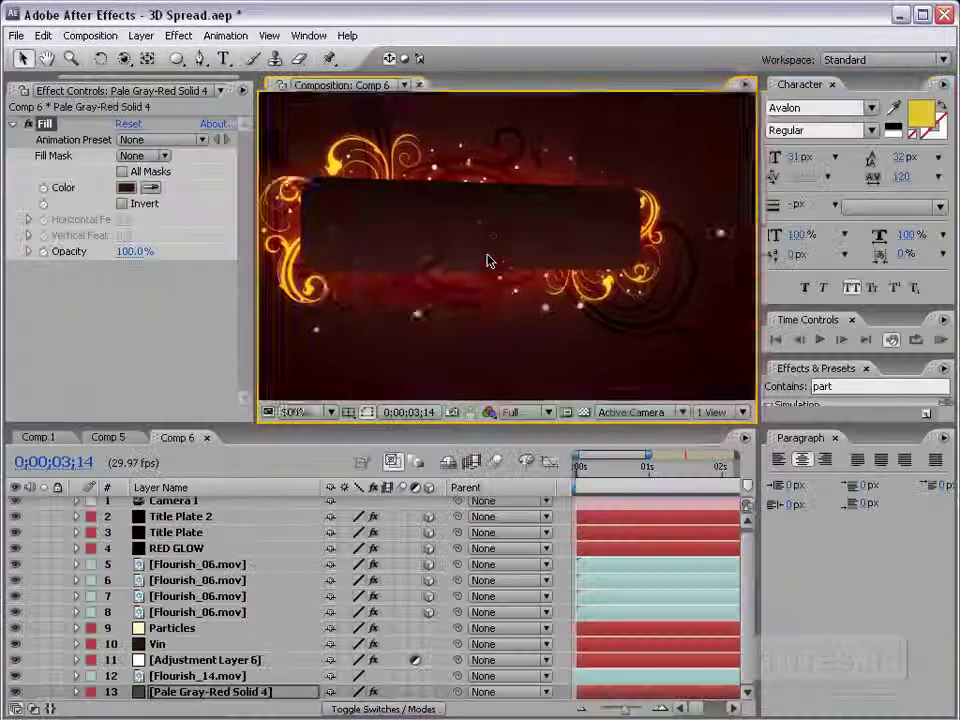
pyautogui.press(',')
pyautogui.press(',')
pyautogui.hotkey('ctrl', 's')
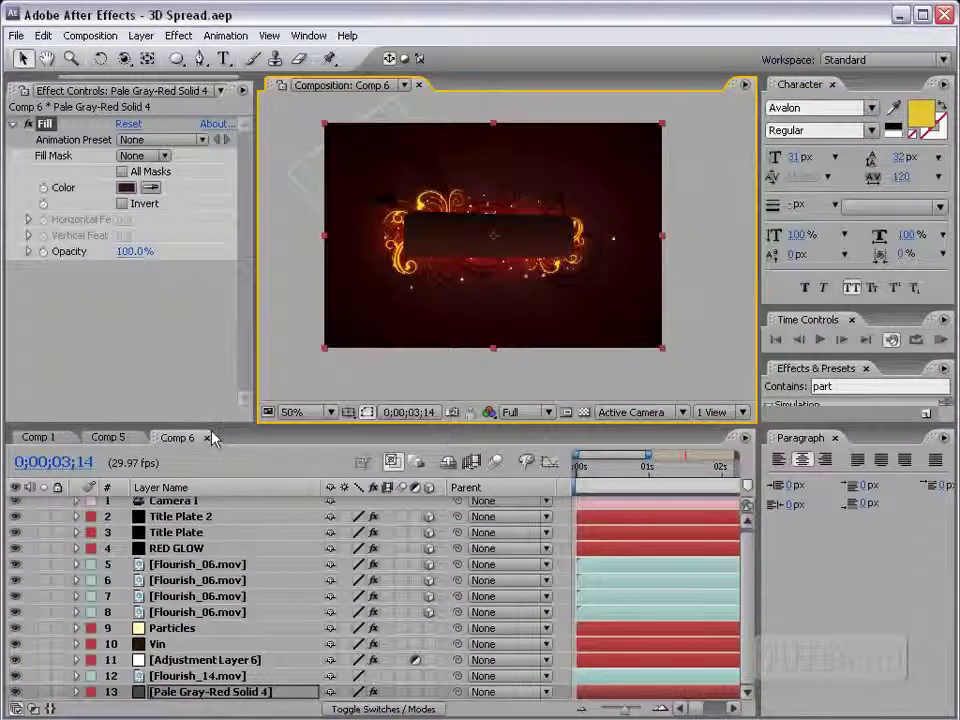
# Step: Add Paper_09.jpg from the Riot Gear folder as layer 4 above RED GLOW
pyautogui.click(20, 92)
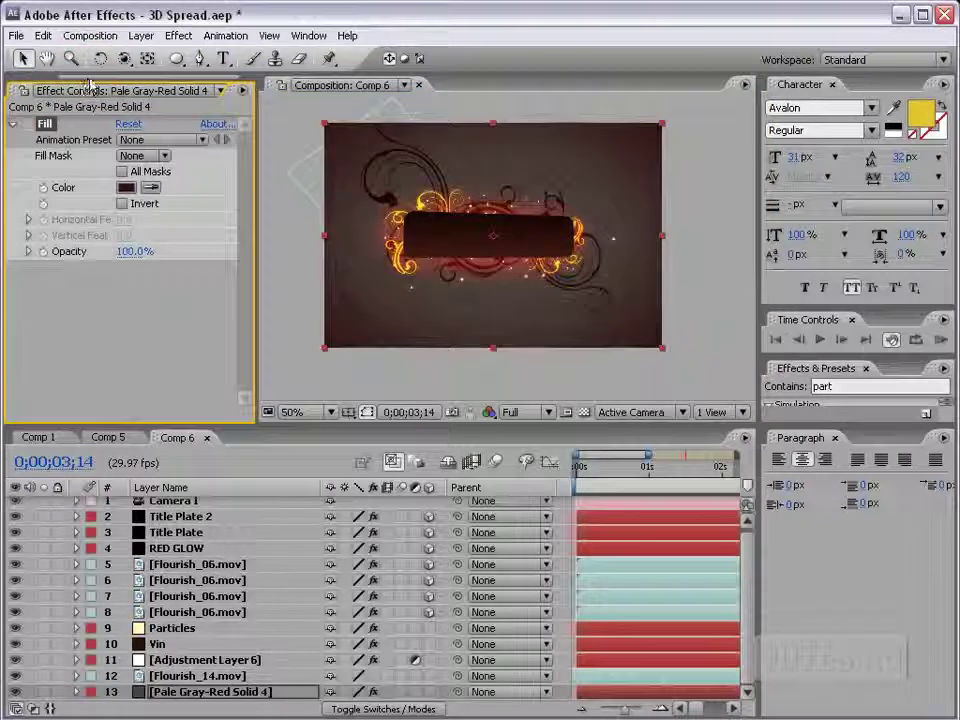
pyautogui.click(36, 89)
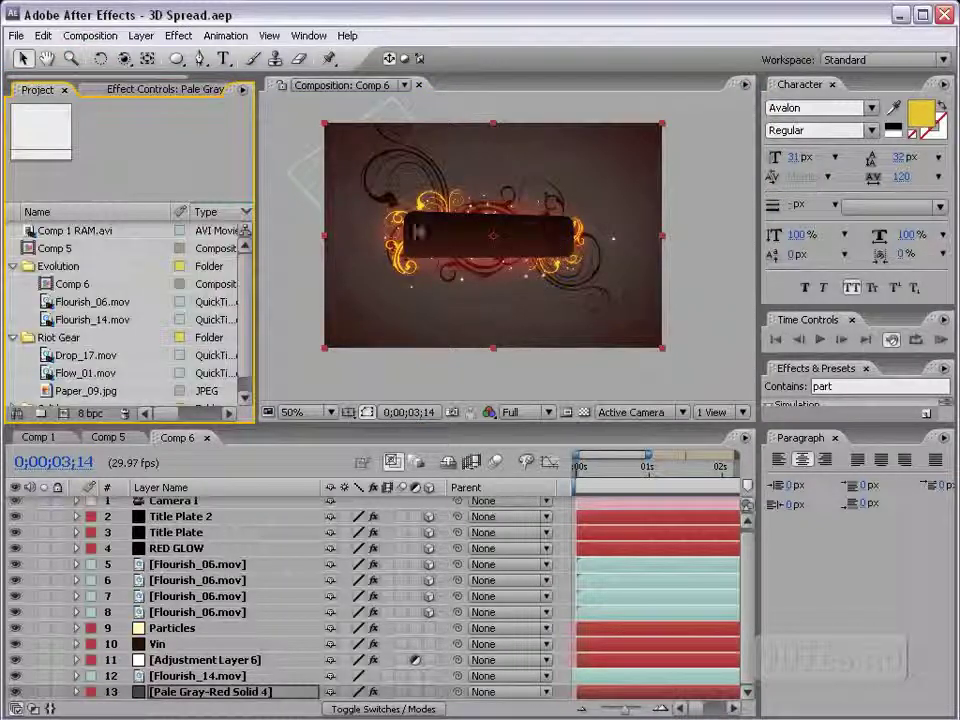
pyautogui.click(60, 337)
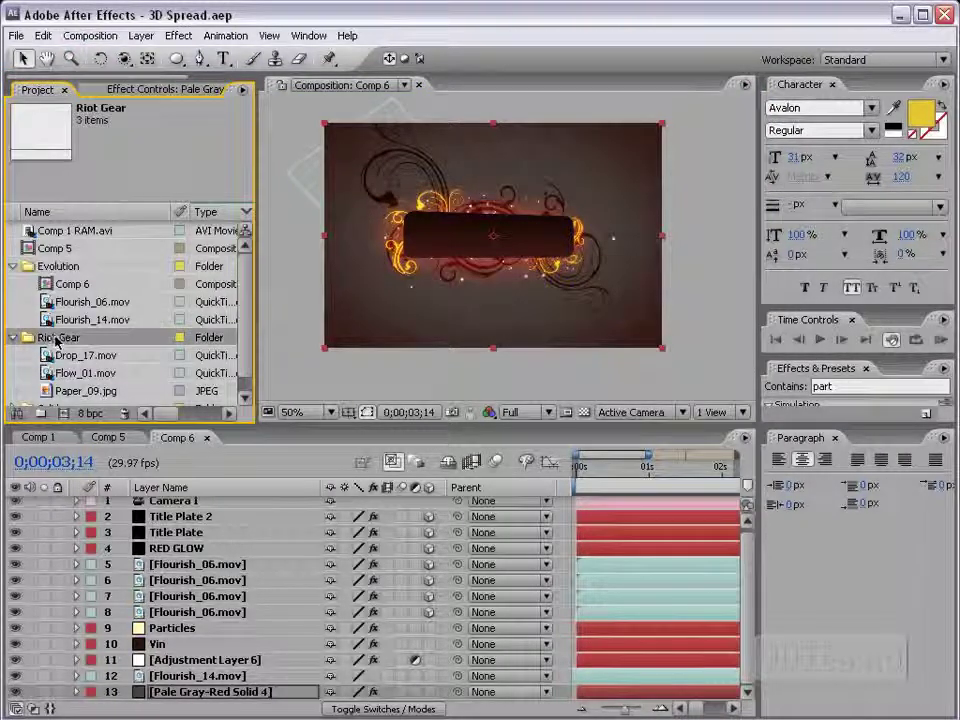
pyautogui.click(82, 390)
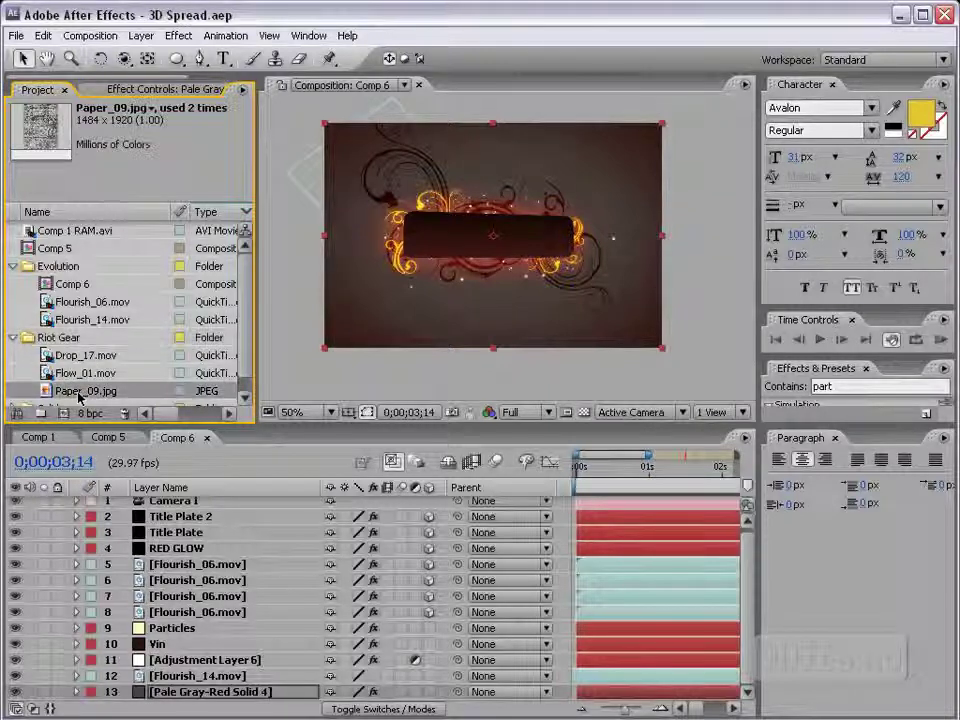
pyautogui.moveTo(78, 393); pyautogui.dragTo(218, 630)
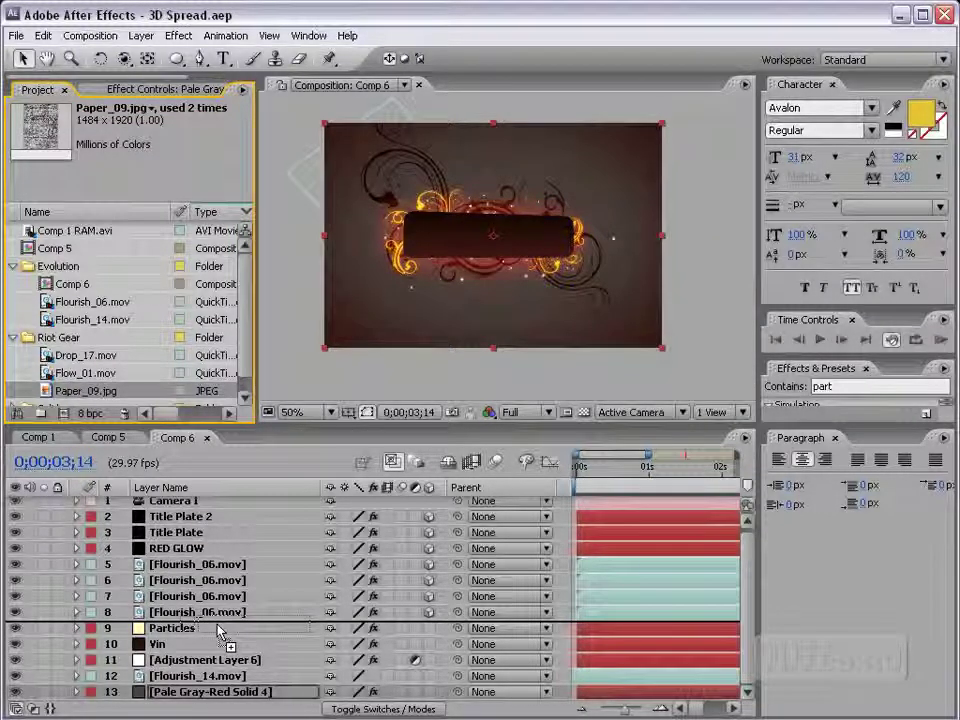
pyautogui.moveTo(218, 630); pyautogui.dragTo(212, 545)
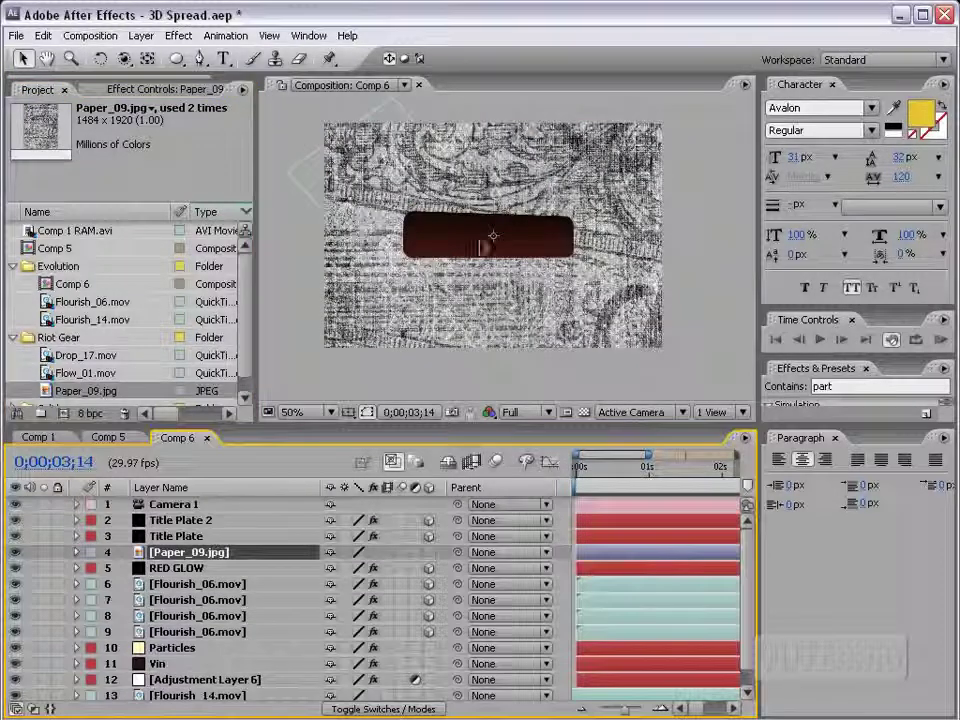
pyautogui.scroll(-1, 484, 245)
# Step: Scale the paper layer to 38%, blend it with Classic Color Burn, and set opacity 11%
pyautogui.press('s')
pyautogui.moveTo(392, 570); pyautogui.dragTo(362, 558)
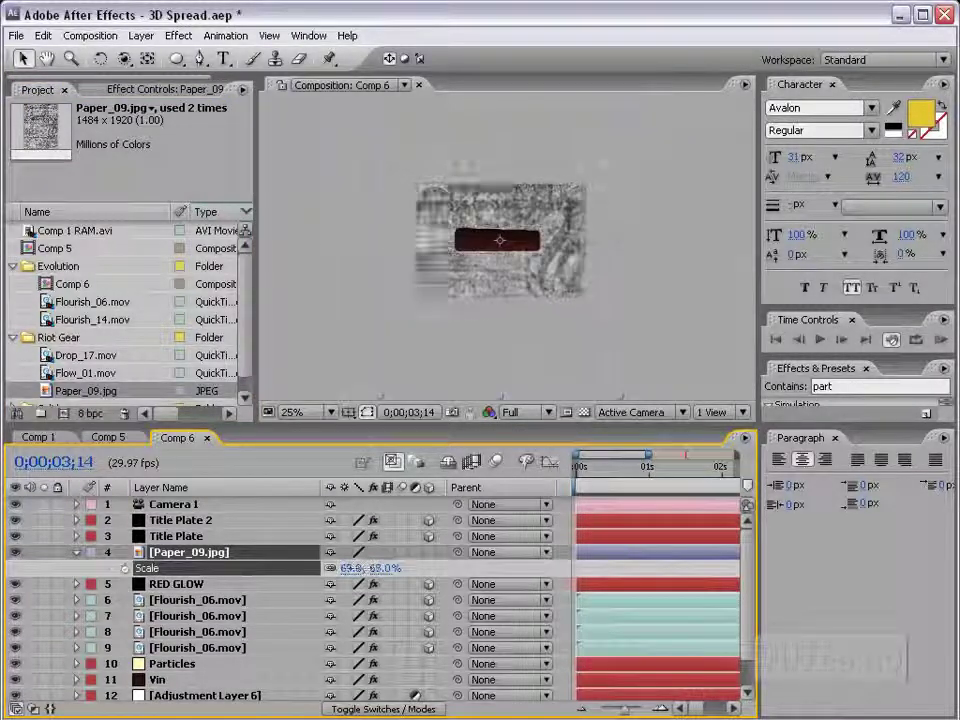
pyautogui.press('F4')
pyautogui.click(350, 552)
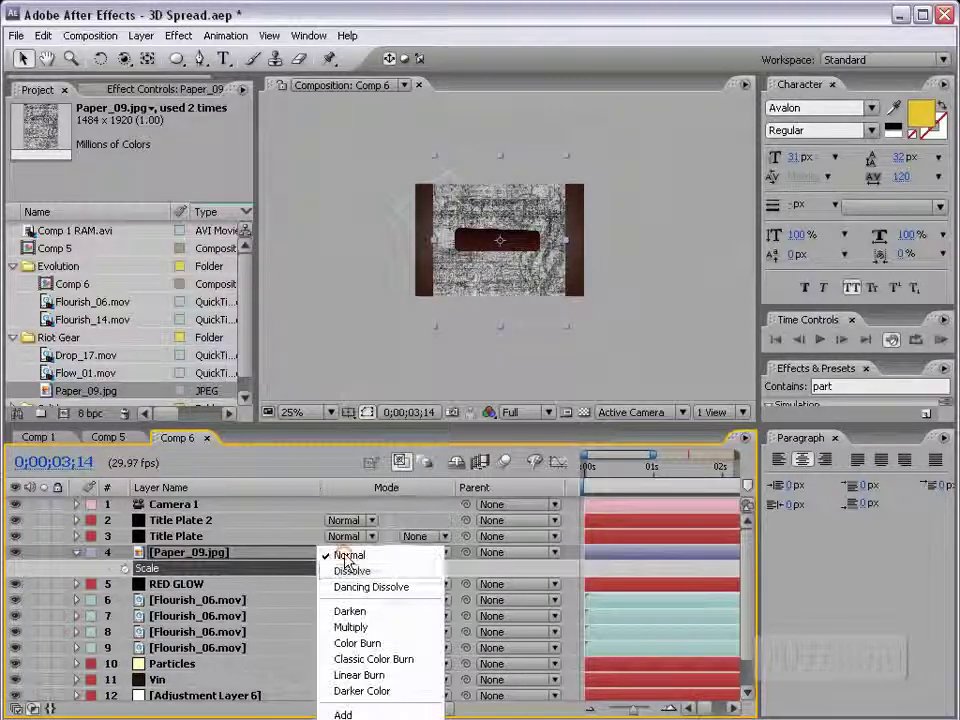
pyautogui.click(364, 628)
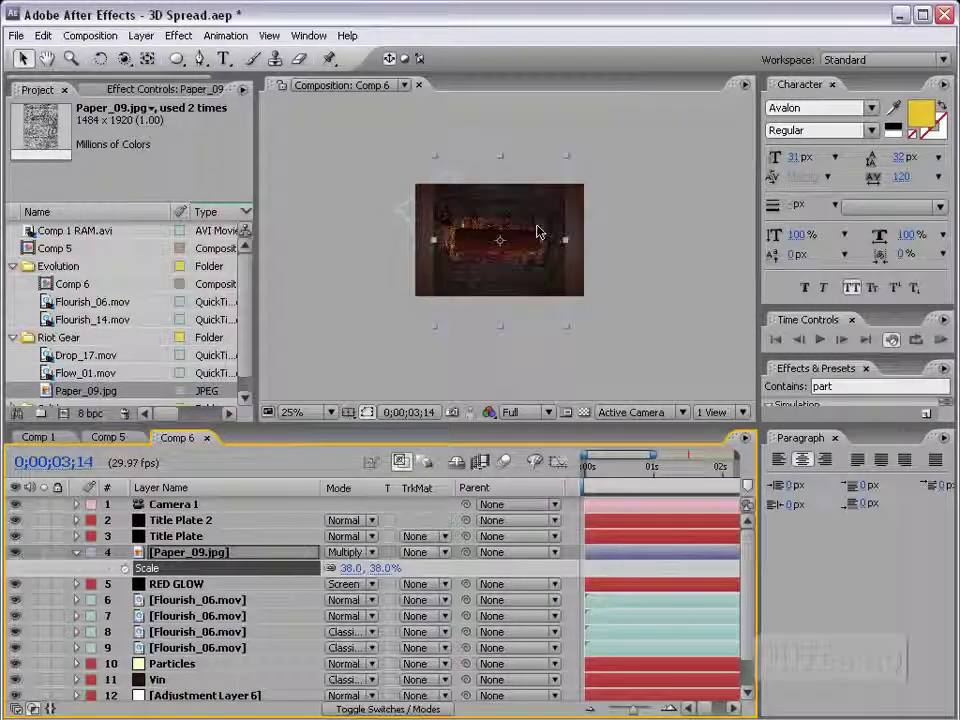
pyautogui.press('.')
pyautogui.press('t')
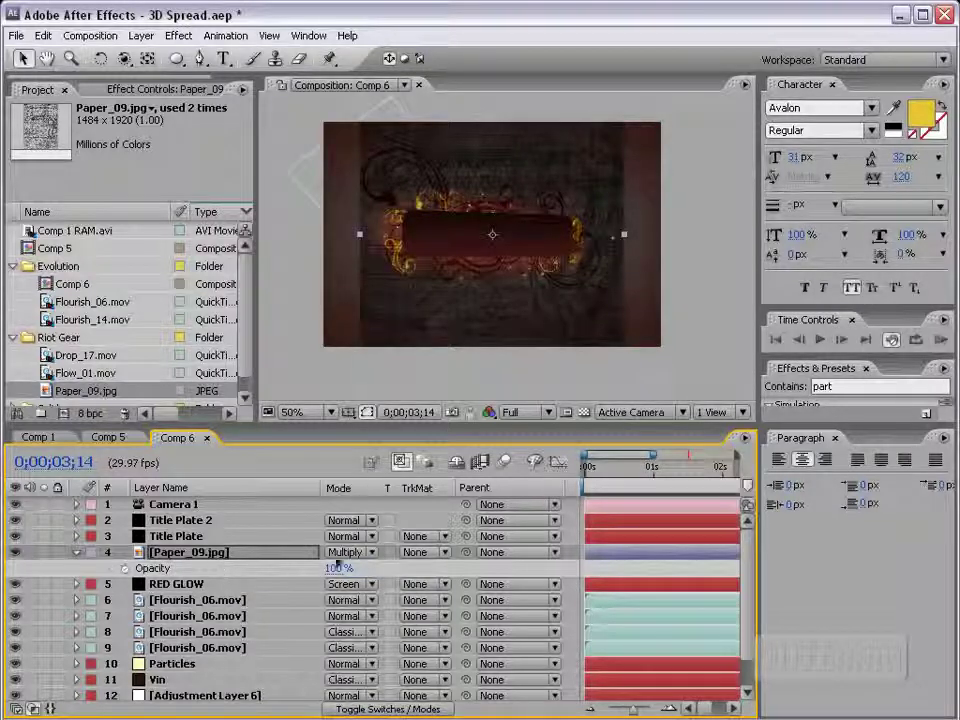
pyautogui.click(348, 552)
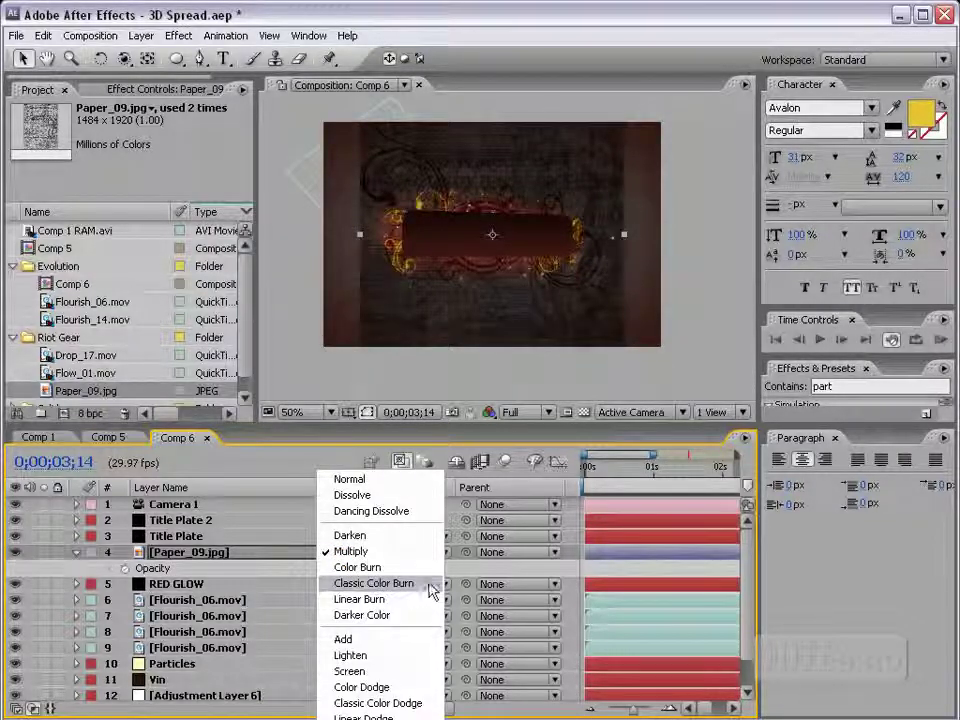
pyautogui.click(428, 588)
pyautogui.moveTo(340, 568); pyautogui.dragTo(245, 575)
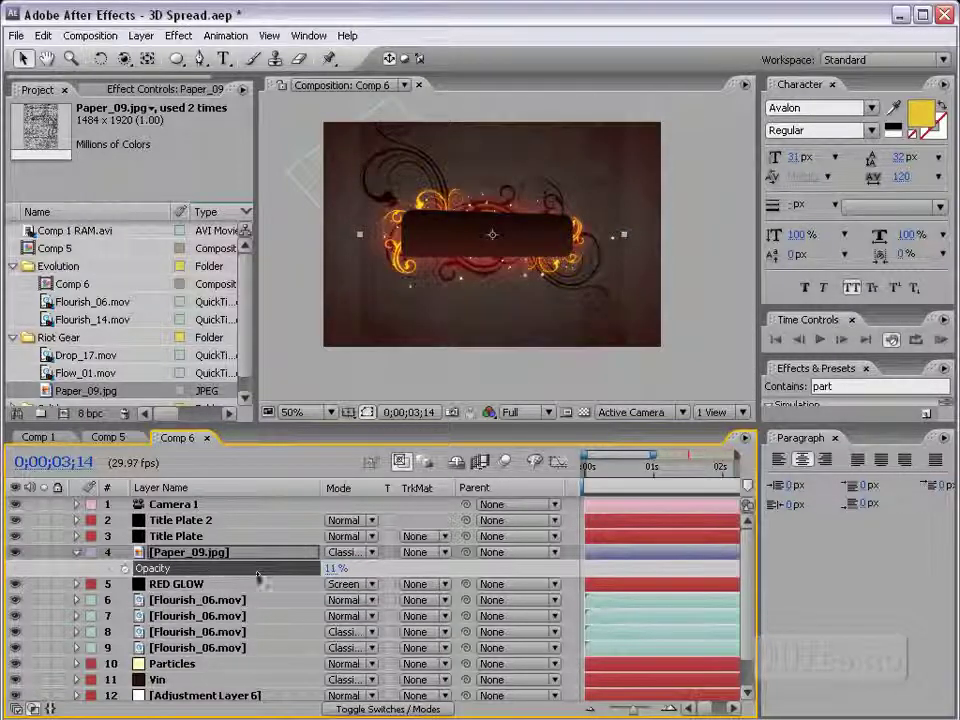
# Step: Start a Pen mask with points along the title plate's top edge
pyautogui.click(199, 58)
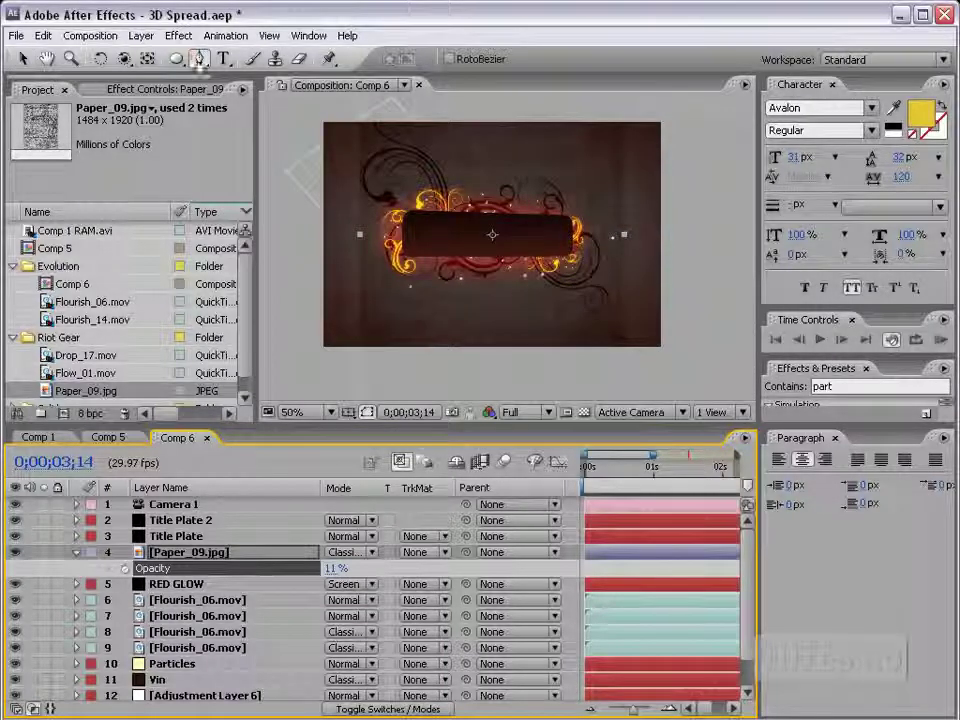
pyautogui.click(566, 212)
pyautogui.click(400, 213)
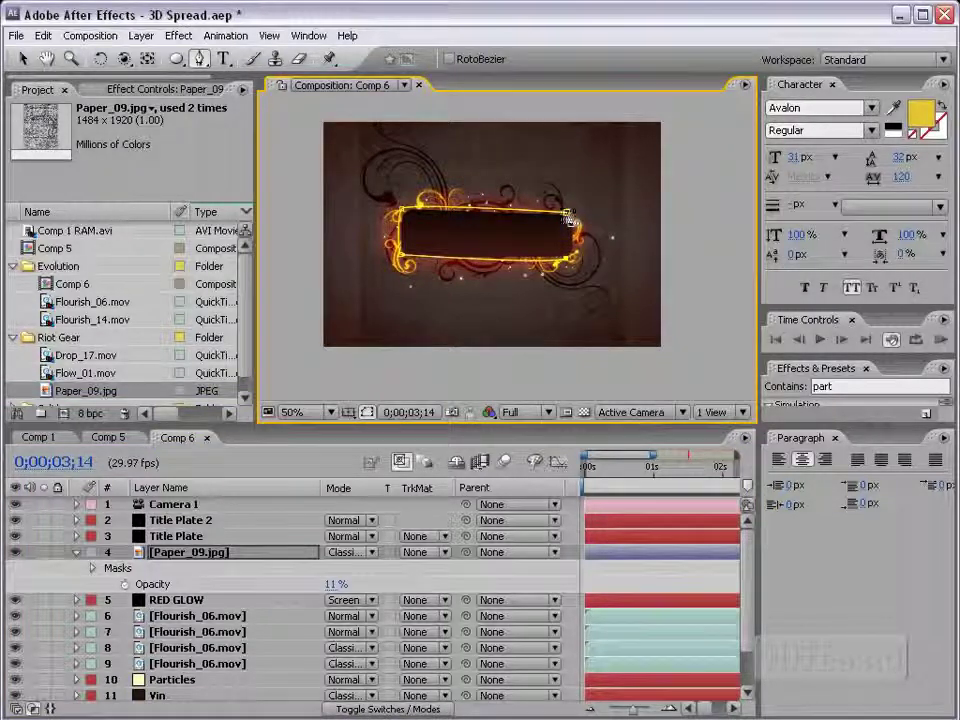
# Step: Close the mask around the title plate and feather its edge
pyautogui.click(401, 212)
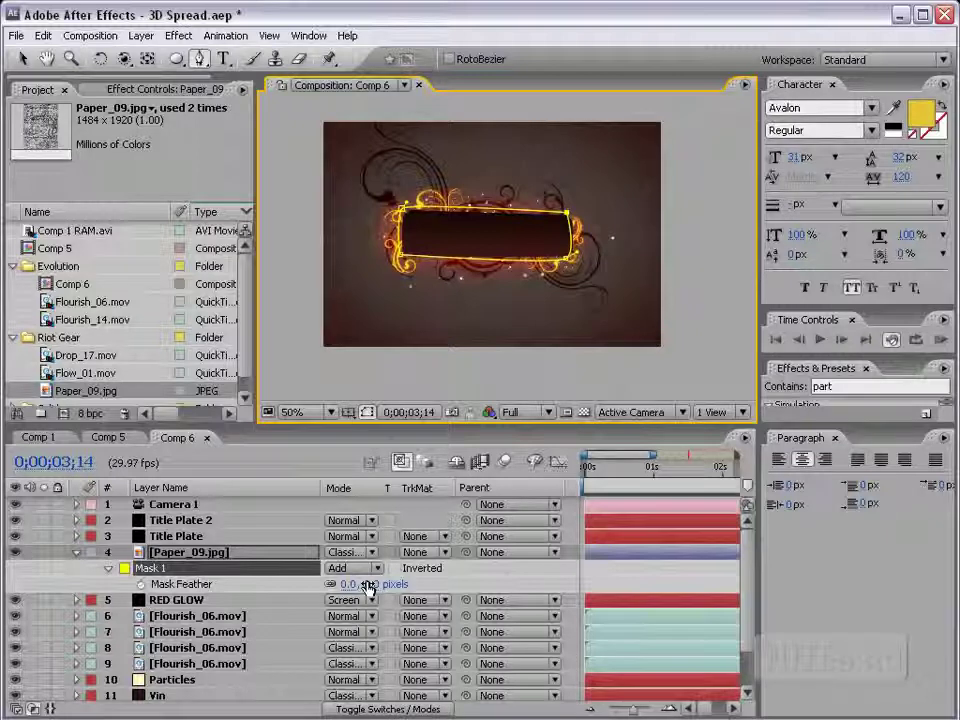
pyautogui.moveTo(368, 590)
pyautogui.mouseDown()
pyautogui.moveTo(367, 570)
pyautogui.moveTo(391, 567)
pyautogui.mouseUp()
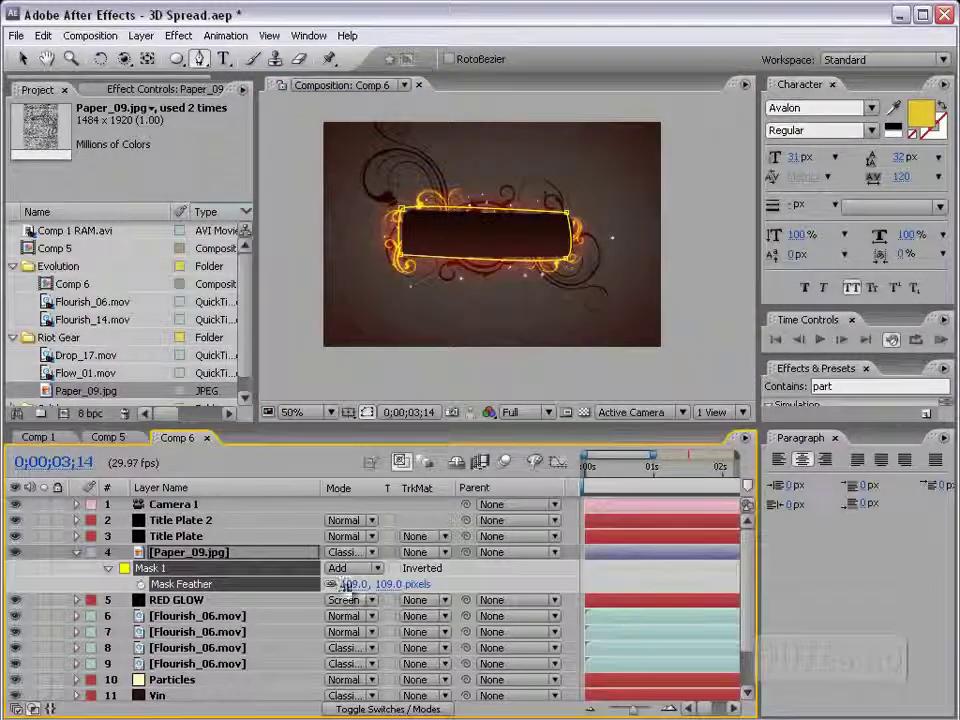
pyautogui.press('t')
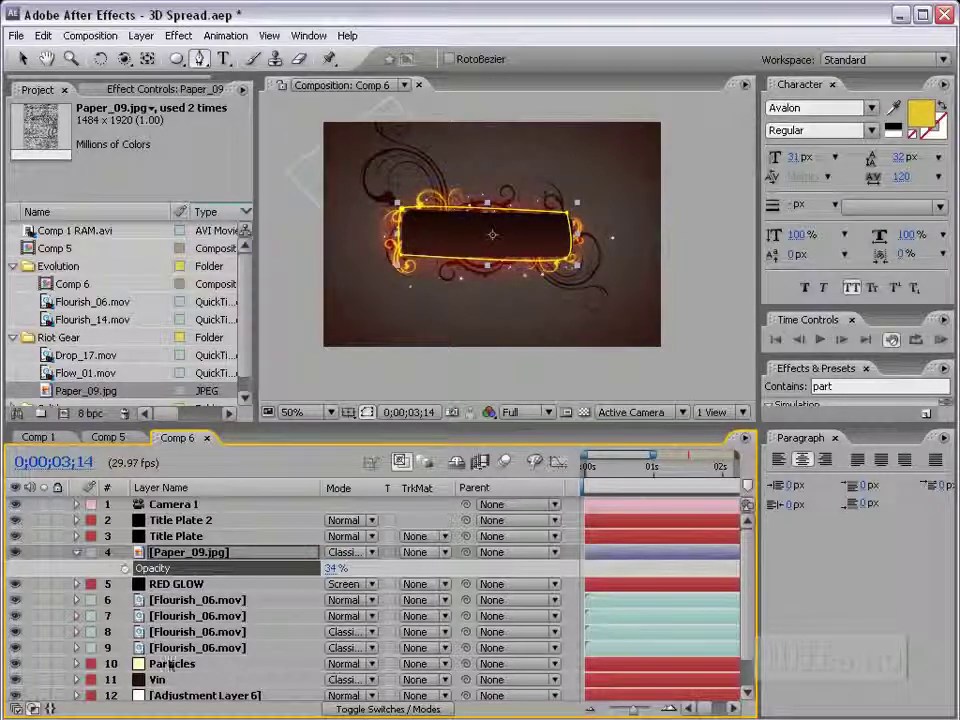
pyautogui.scroll(-2, 15, 651)
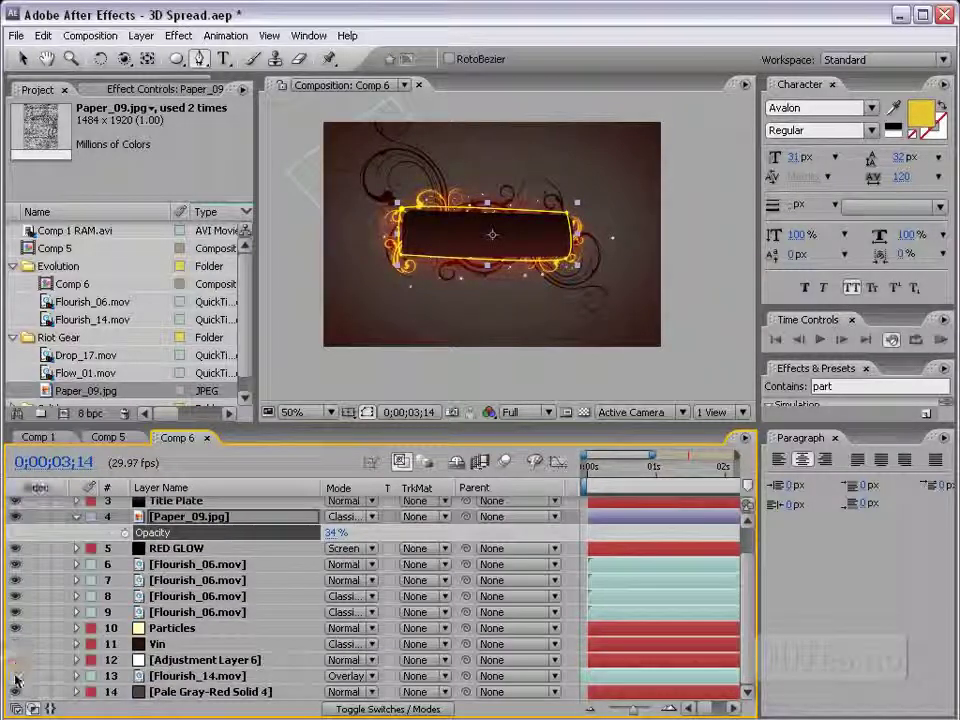
pyautogui.scroll(1, 505, 243)
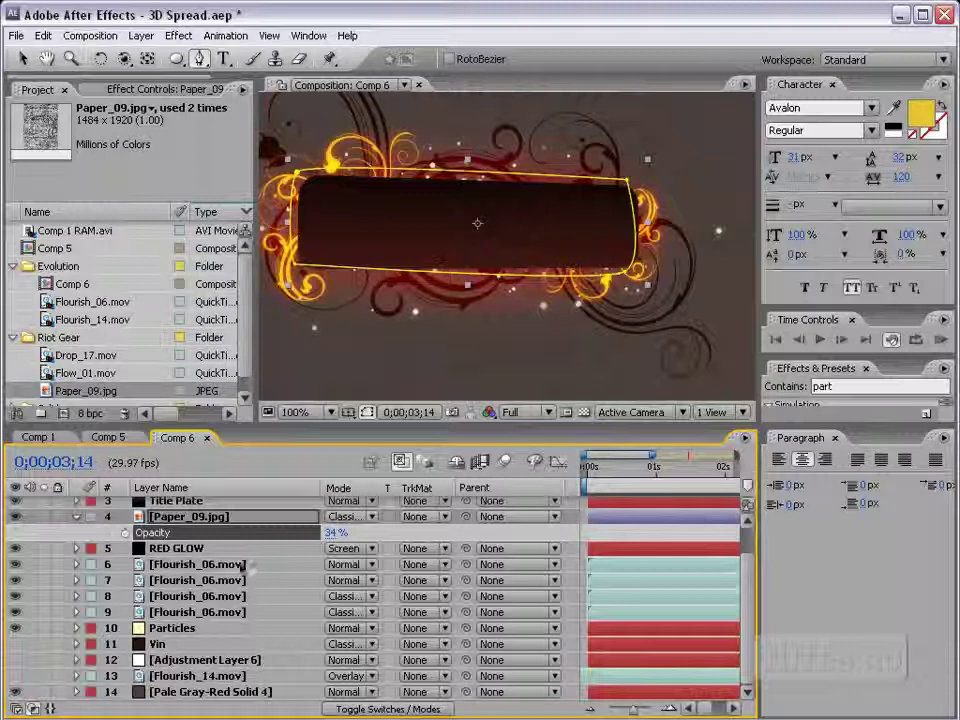
# Step: Expand the paper mask by 56 pixels and widen its feather to 197 pixels
pyautogui.press('m')
pyautogui.press('m')
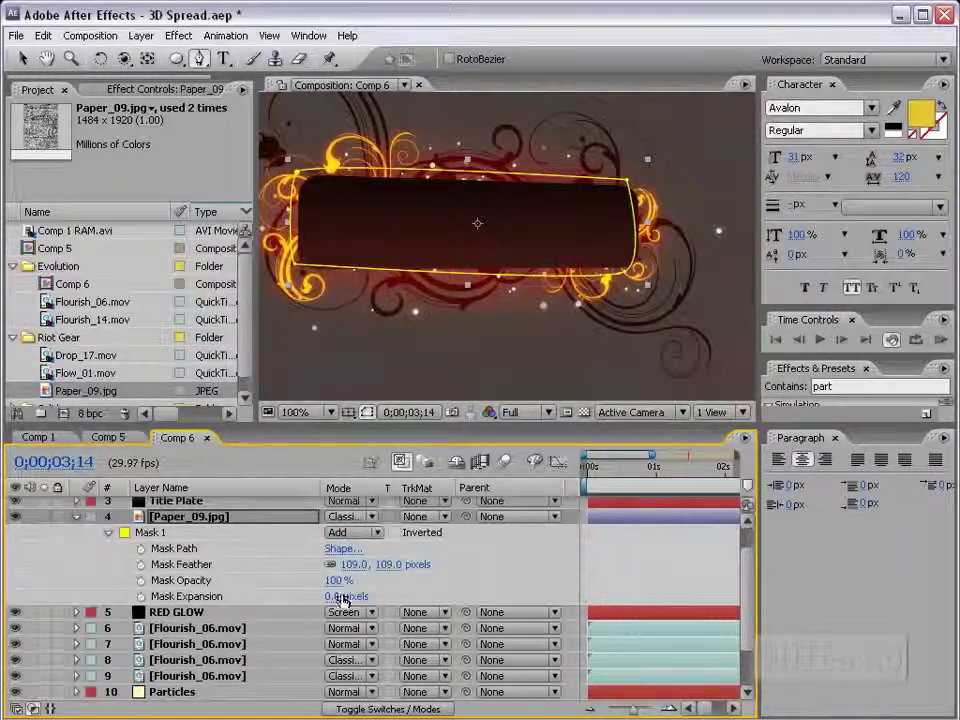
pyautogui.moveTo(343, 598); pyautogui.dragTo(417, 598)
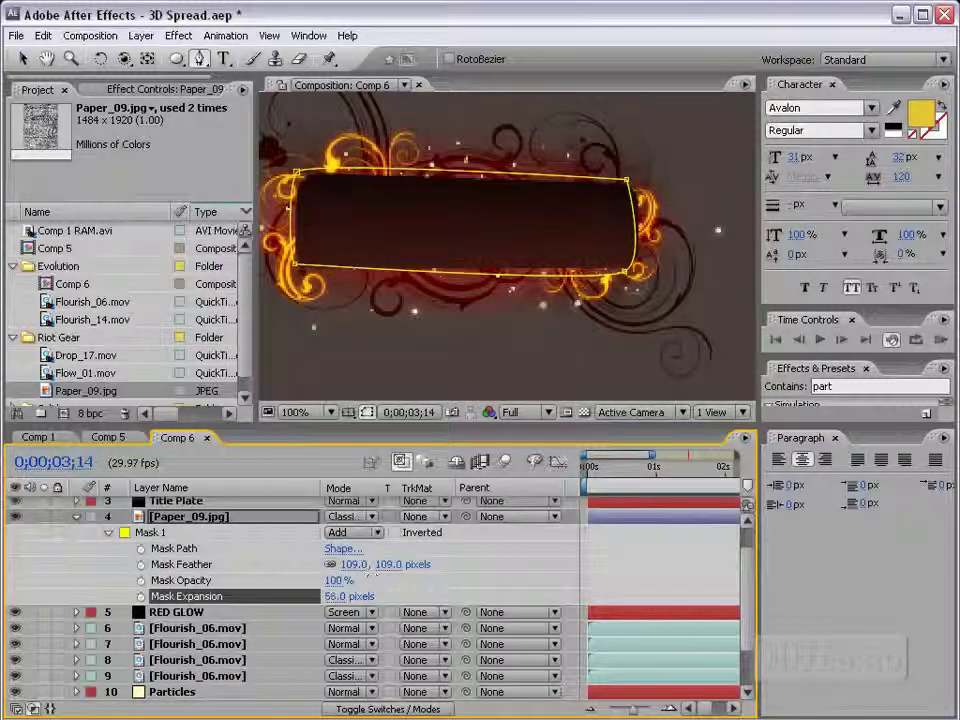
pyautogui.click(673, 540)
pyautogui.press('`')
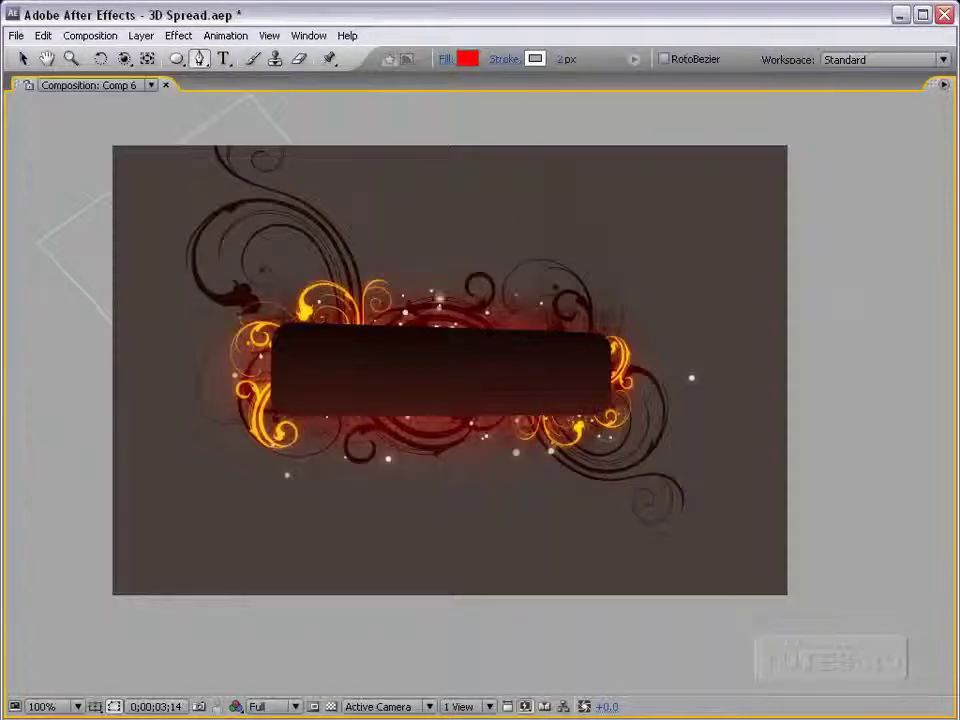
pyautogui.press('`')
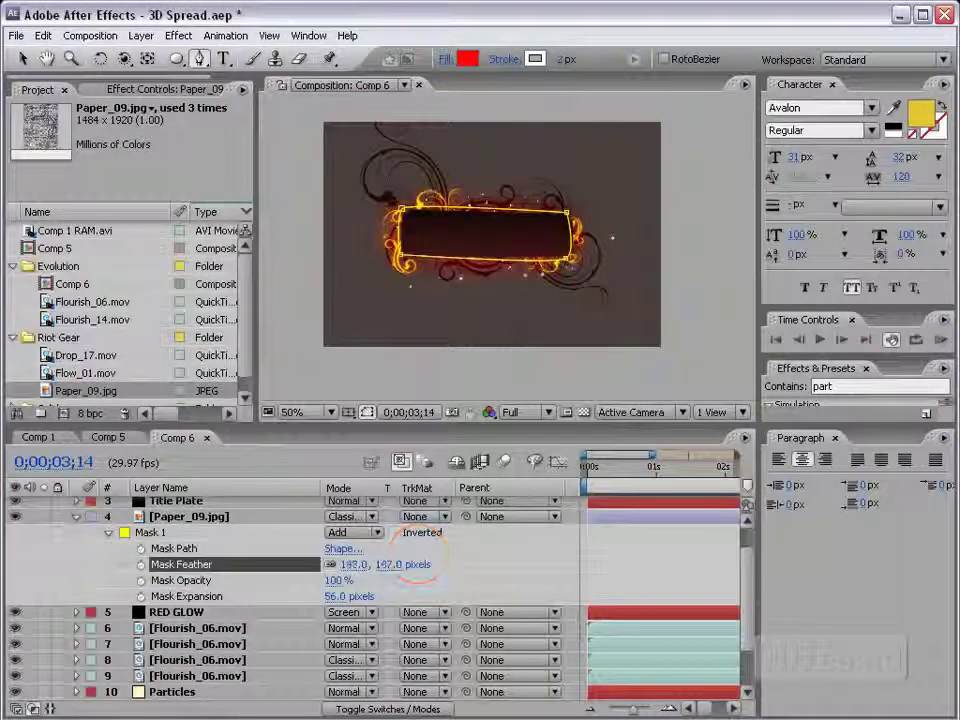
pyautogui.moveTo(408, 554); pyautogui.dragTo(430, 556)
pyautogui.press('`')
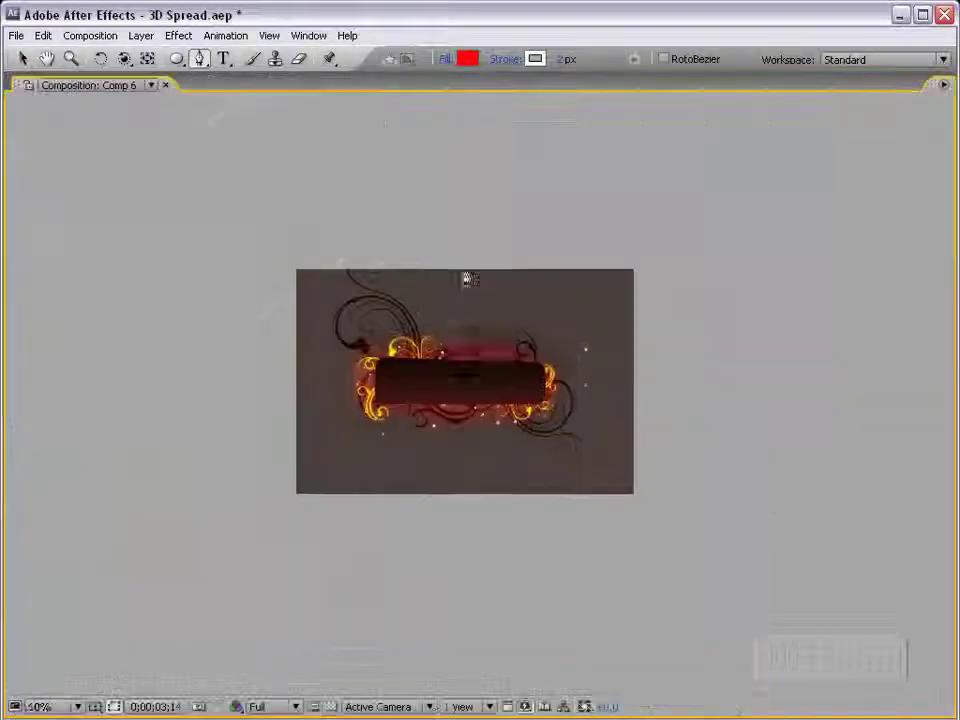
pyautogui.press('/')
pyautogui.press('`')
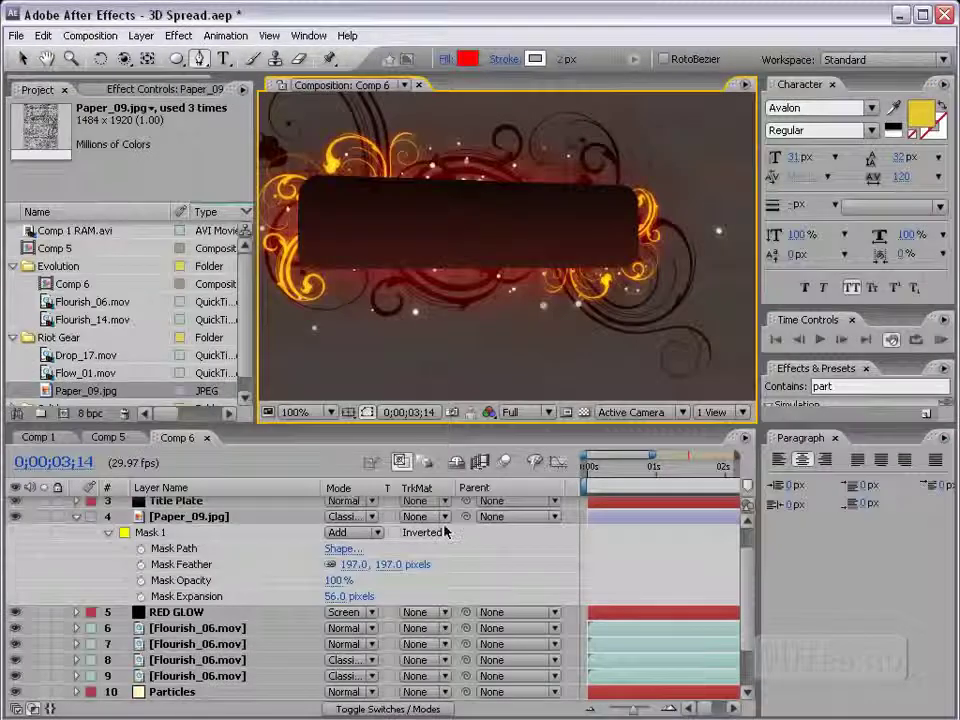
# Step: Turn on the 3D Layer switch for Paper_09.jpg
pyautogui.press('F4')
pyautogui.click(430, 516)
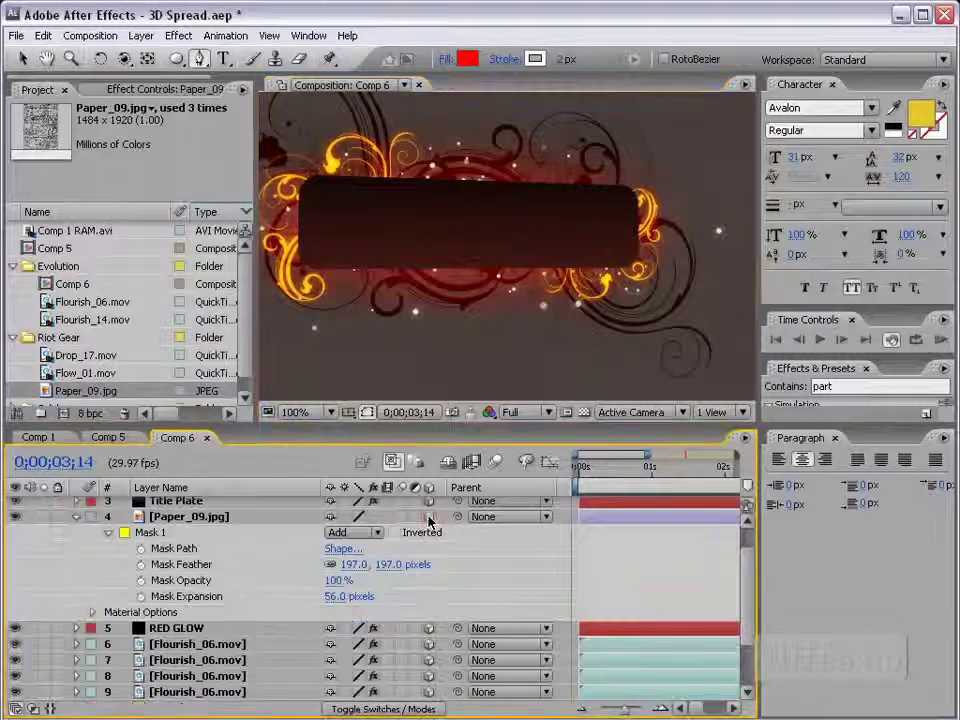
pyautogui.scroll(2, 430, 570)
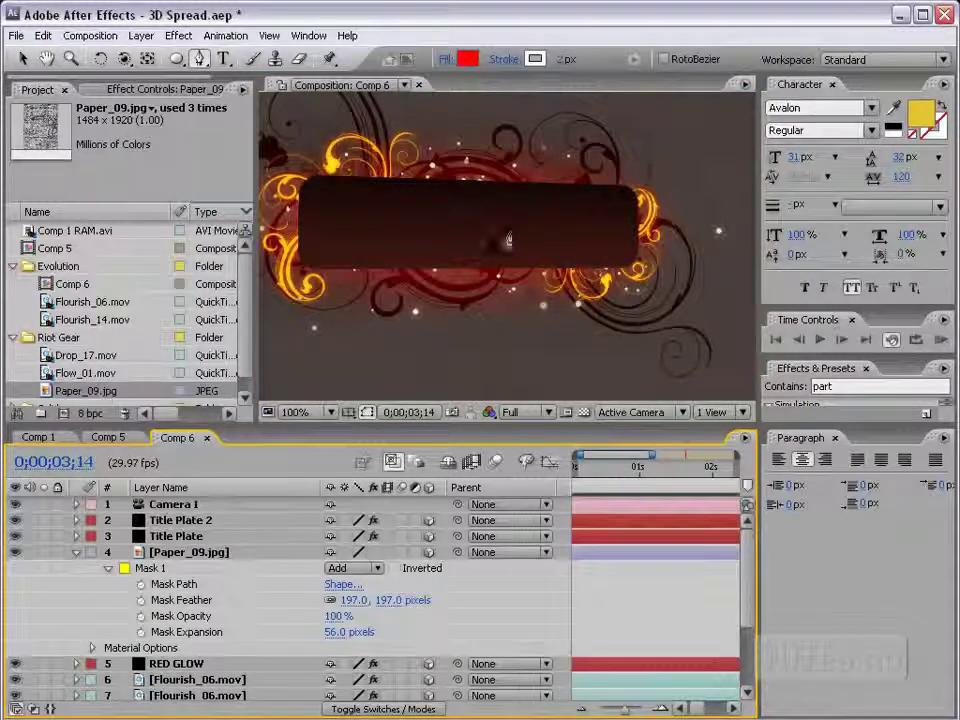
pyautogui.click(76, 552)
pyautogui.scroll(-1, 17, 600)
# Step: Orbit the camera to check the paper texture moving in 3D
pyautogui.press('`')
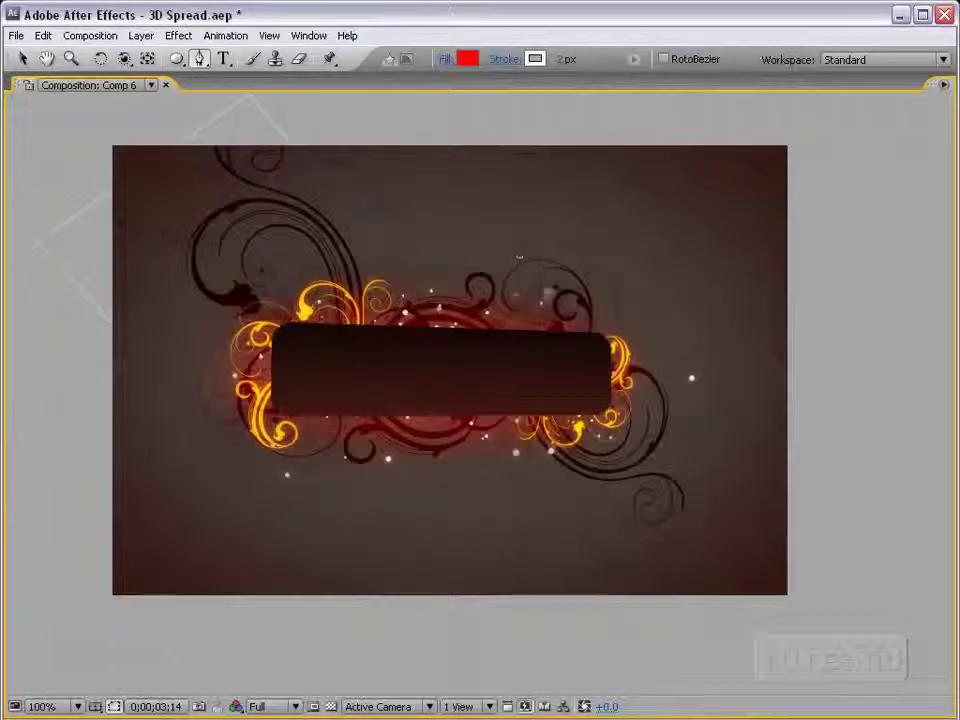
pyautogui.press('c')
pyautogui.moveTo(521, 339)
pyautogui.mouseDown()
pyautogui.moveTo(410, 404)
pyautogui.moveTo(607, 394)
pyautogui.mouseUp()
pyautogui.moveTo(455, 393); pyautogui.dragTo(589, 325)
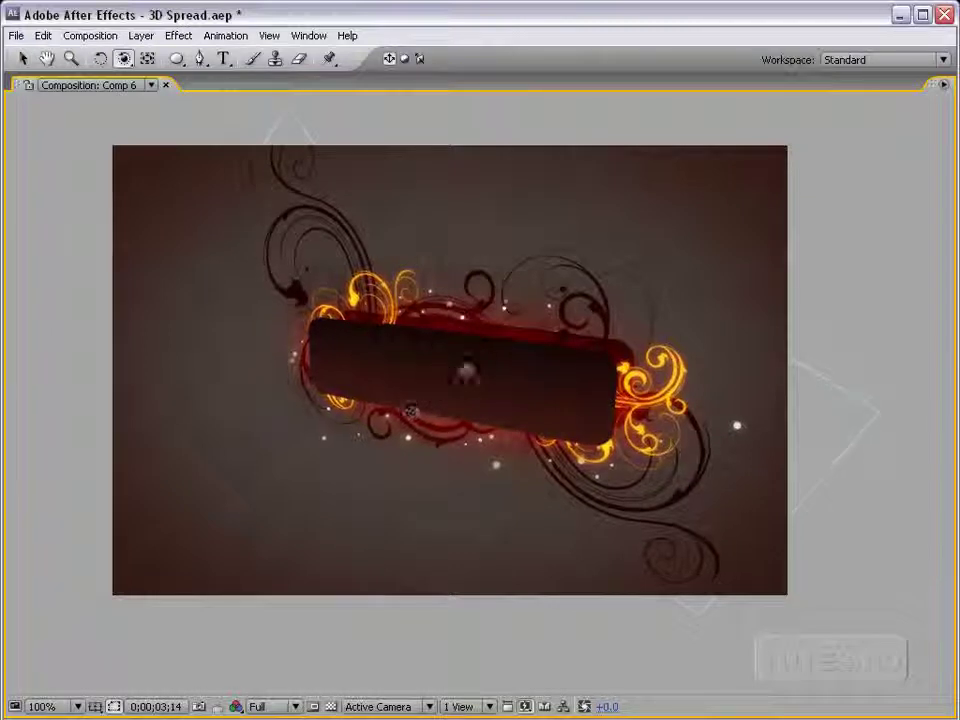
pyautogui.press('`')
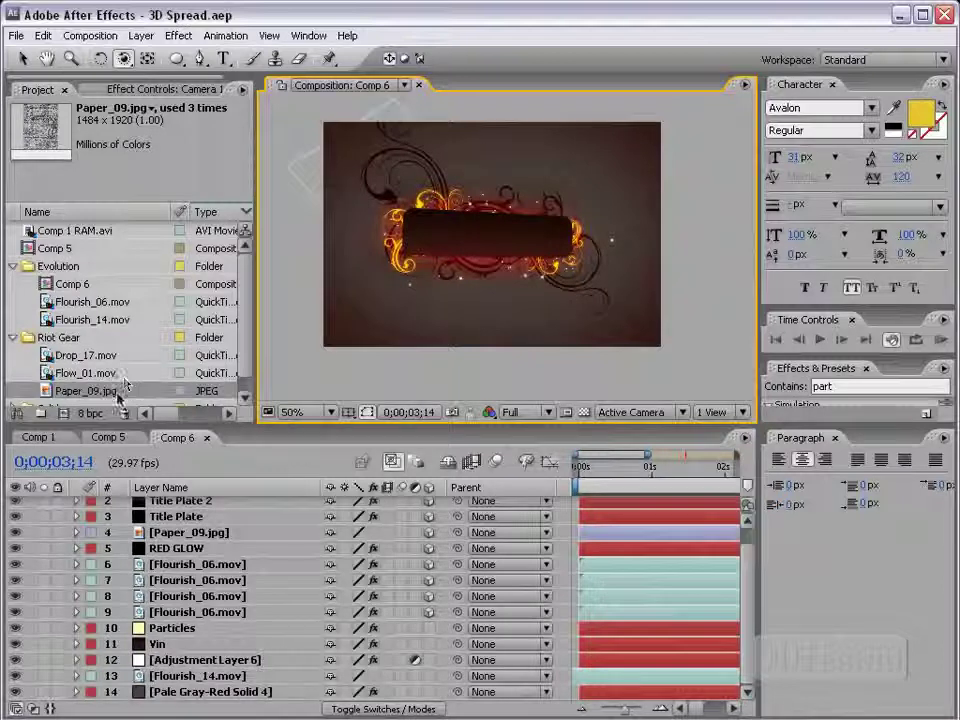
# Step: Add Flow_01.mov to Comp 6 and try Multiply and Screen blend modes
pyautogui.click(80, 355)
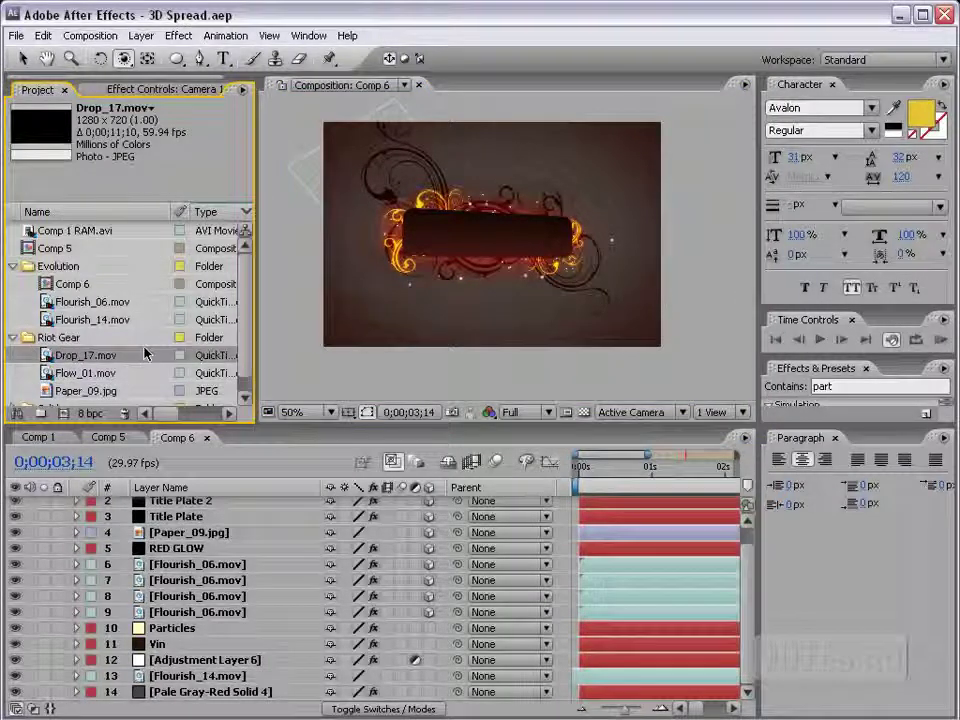
pyautogui.moveTo(60, 372); pyautogui.dragTo(500, 250)
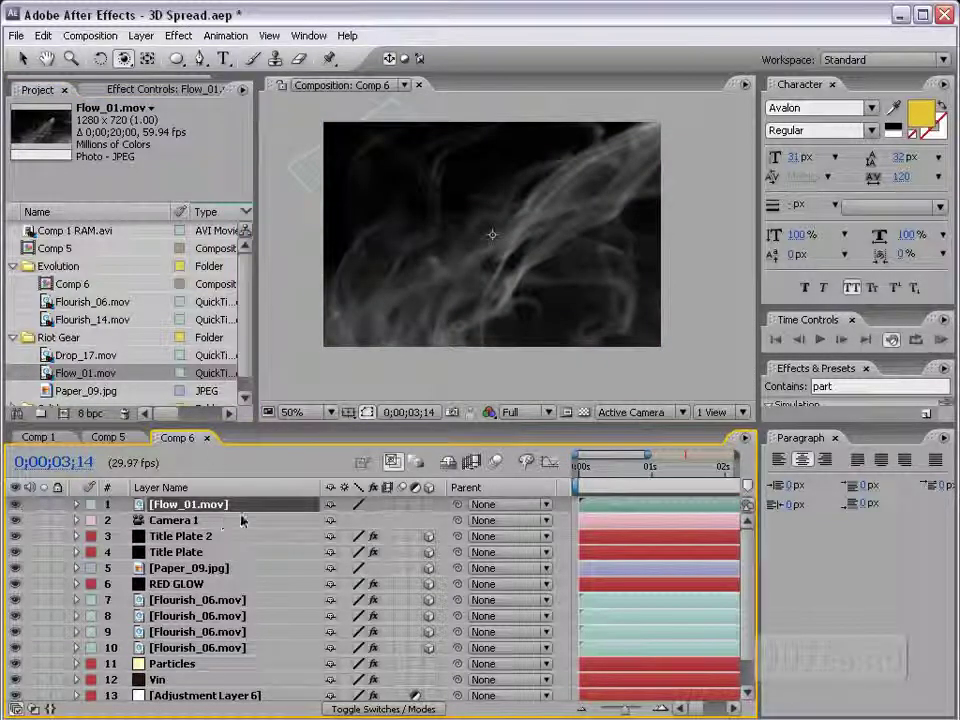
pyautogui.press('F4')
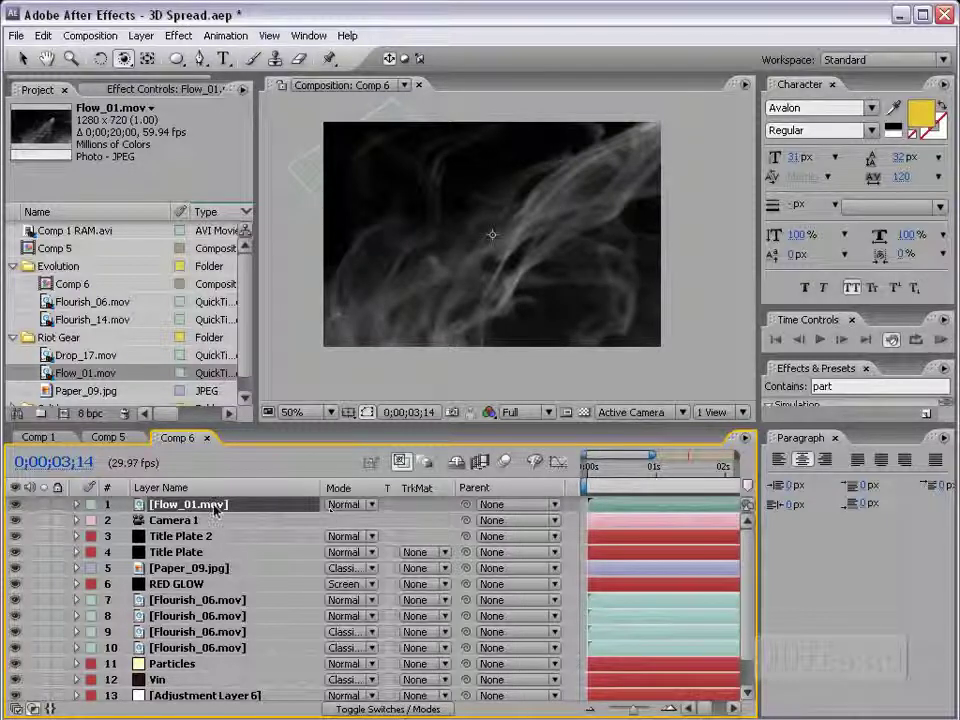
pyautogui.click(350, 504)
pyautogui.click(360, 579)
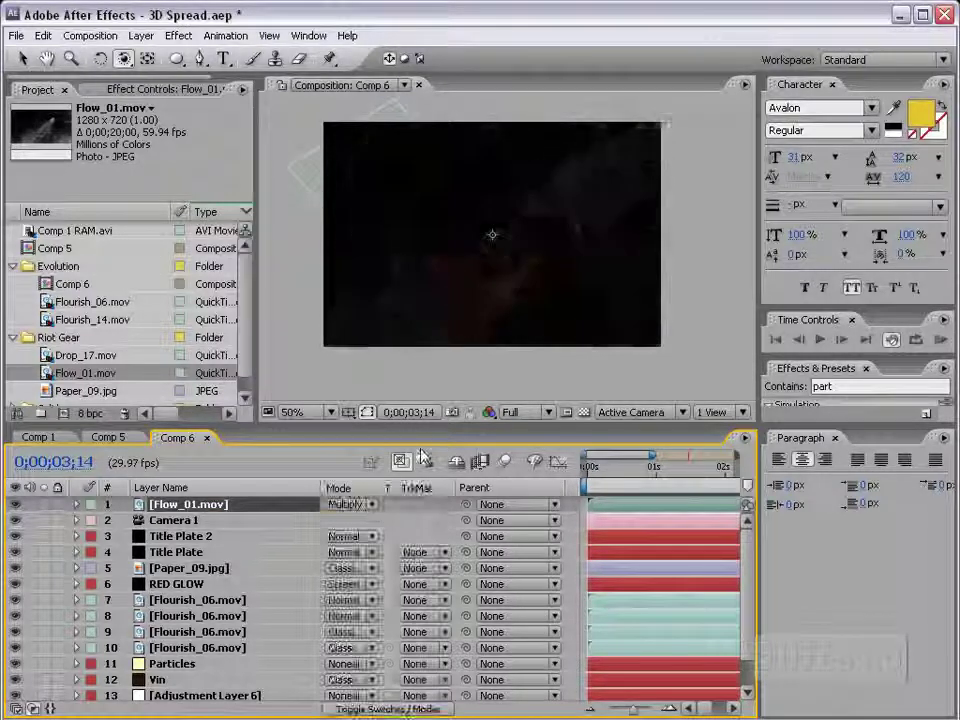
pyautogui.click(362, 504)
pyautogui.click(356, 622)
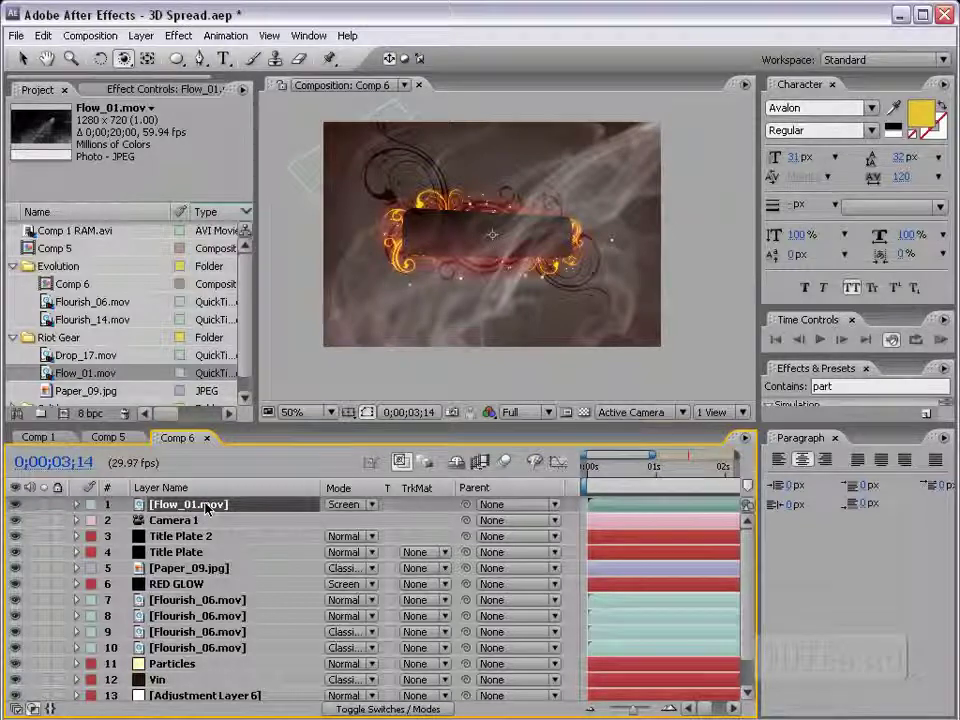
# Step: Cycle through blend modes and settle the smoke layer on Add
pyautogui.hotkey('shift', '=')
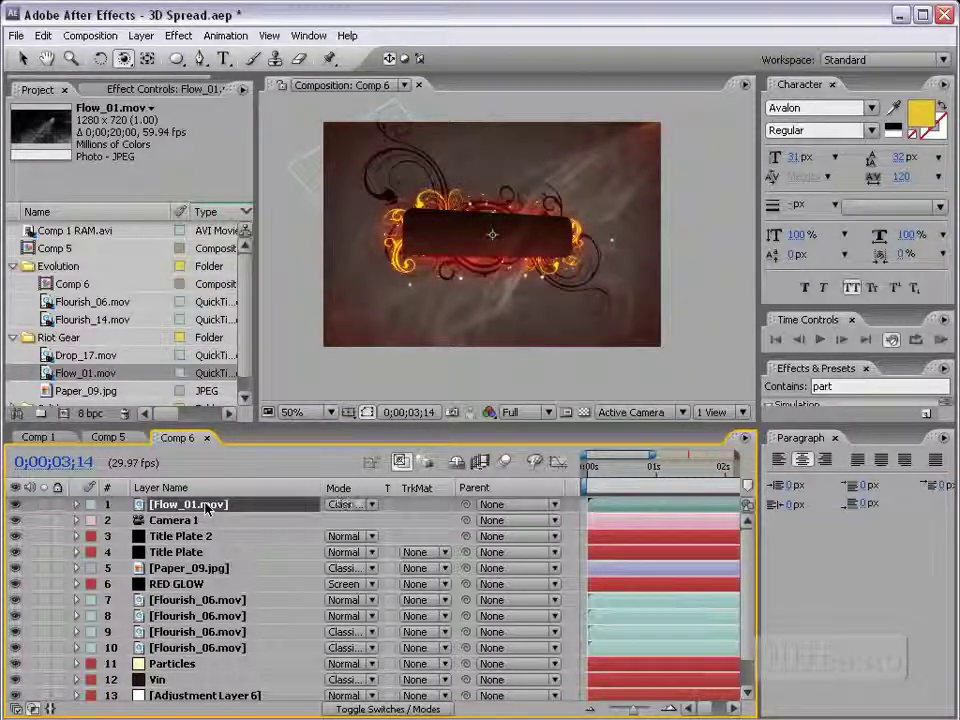
pyautogui.hotkey('shift', '-')
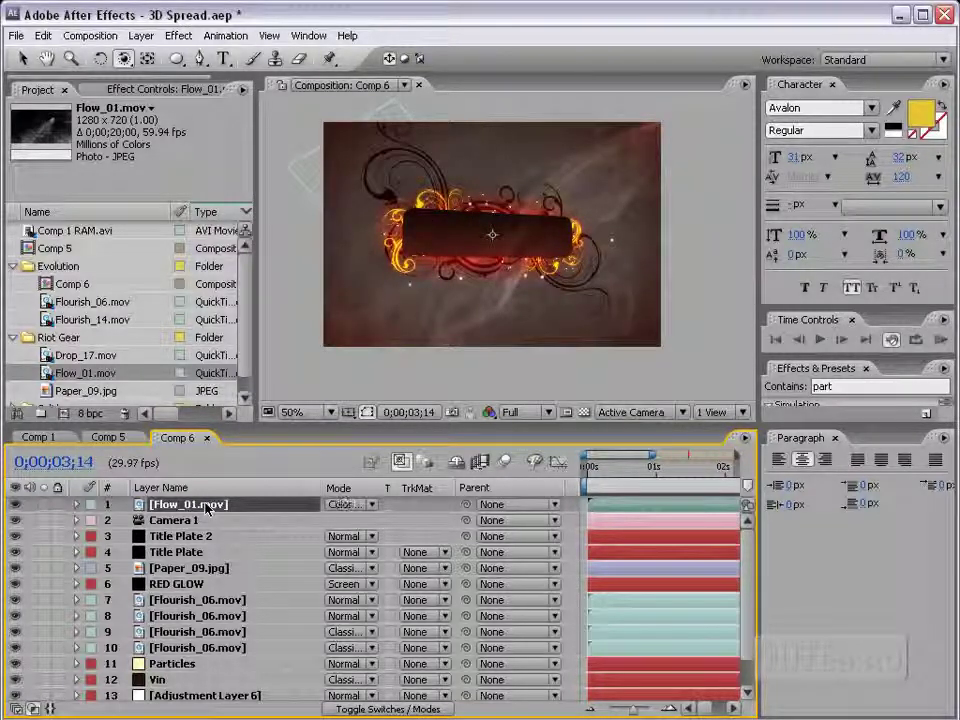
pyautogui.hotkey('shift', '-')
pyautogui.hotkey('shift', '-')
pyautogui.hotkey('shift', '-')
pyautogui.hotkey('shift', '-')
pyautogui.hotkey('shift', '-')
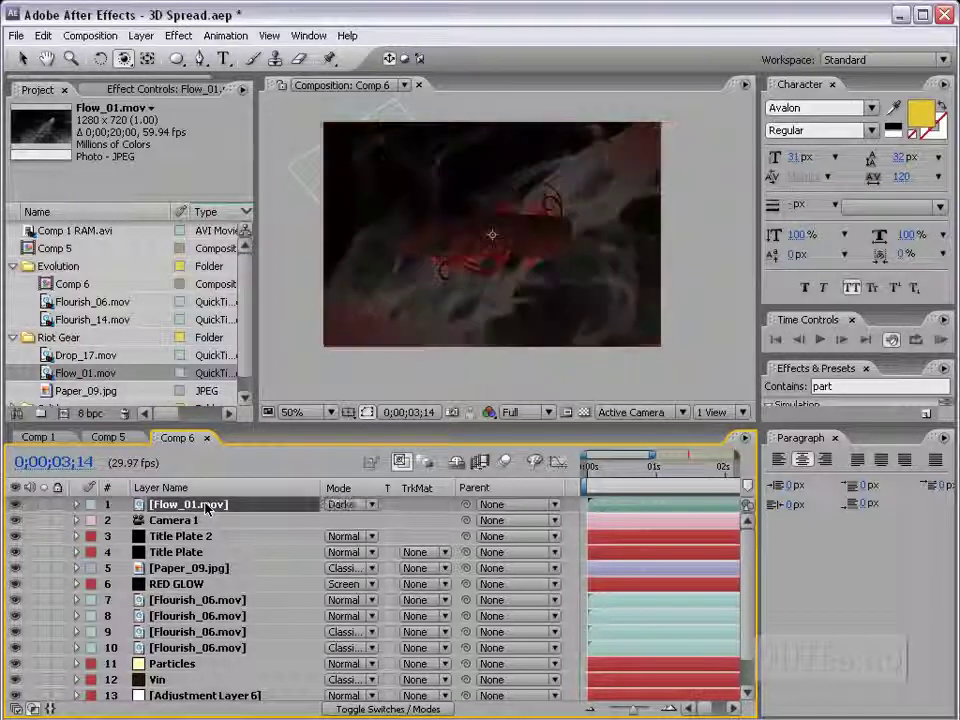
pyautogui.hotkey('shift', '=')
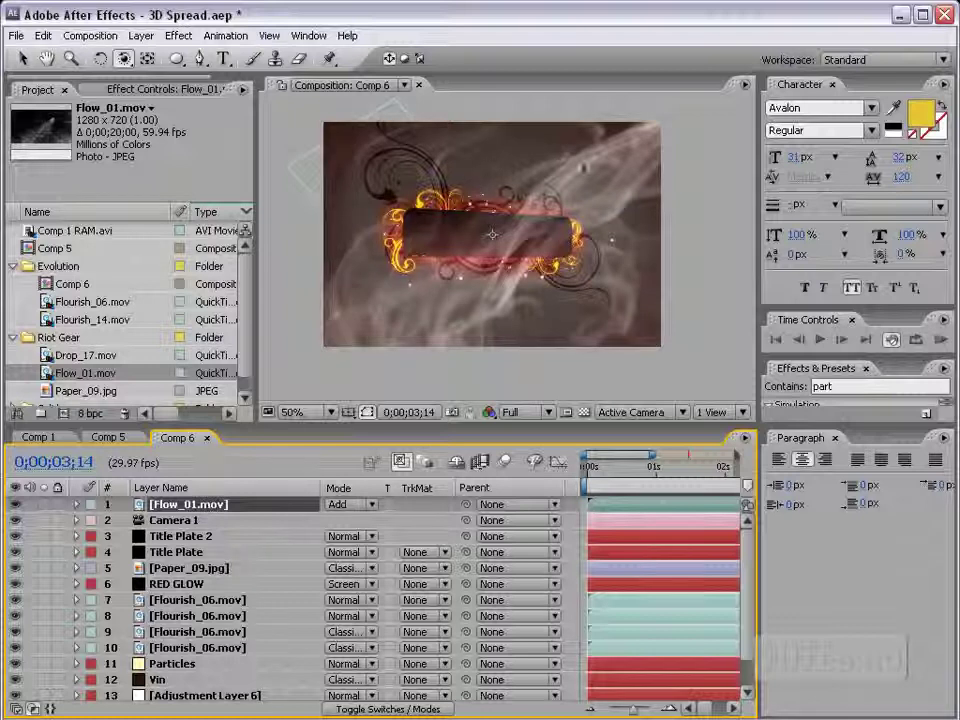
pyautogui.moveTo(682, 468)
pyautogui.mouseDown()
pyautogui.moveTo(613, 480)
pyautogui.moveTo(663, 468)
pyautogui.mouseUp()
# Step: Lower the Flow_01.mov smoke layer's opacity to 31%
pyautogui.press('t')
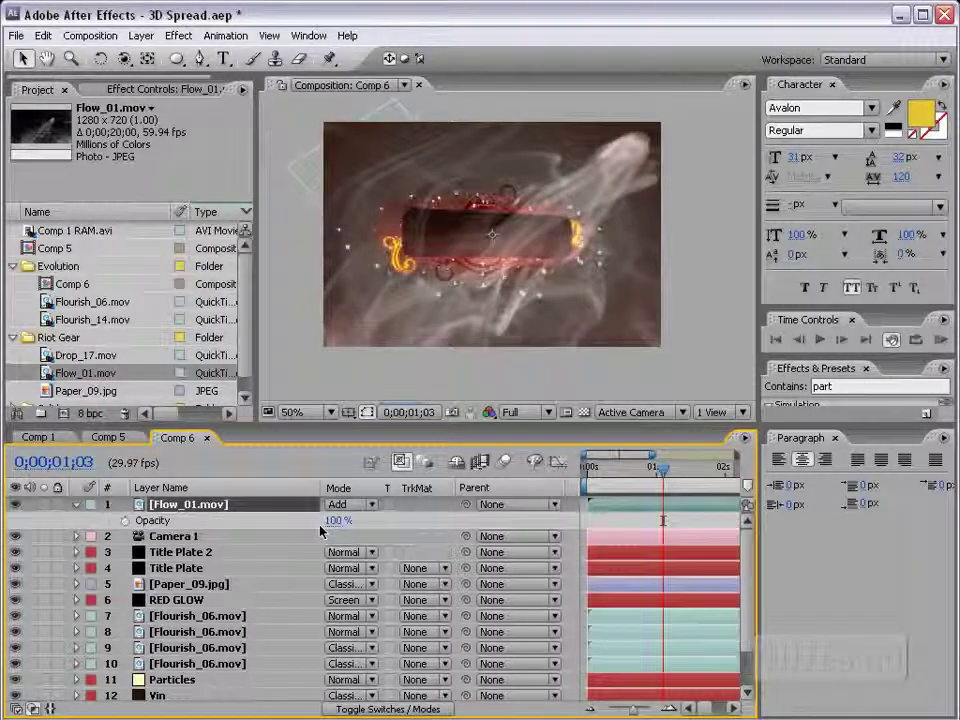
pyautogui.moveTo(290, 520); pyautogui.dragTo(250, 520)
pyautogui.scroll(2, 364, 390)
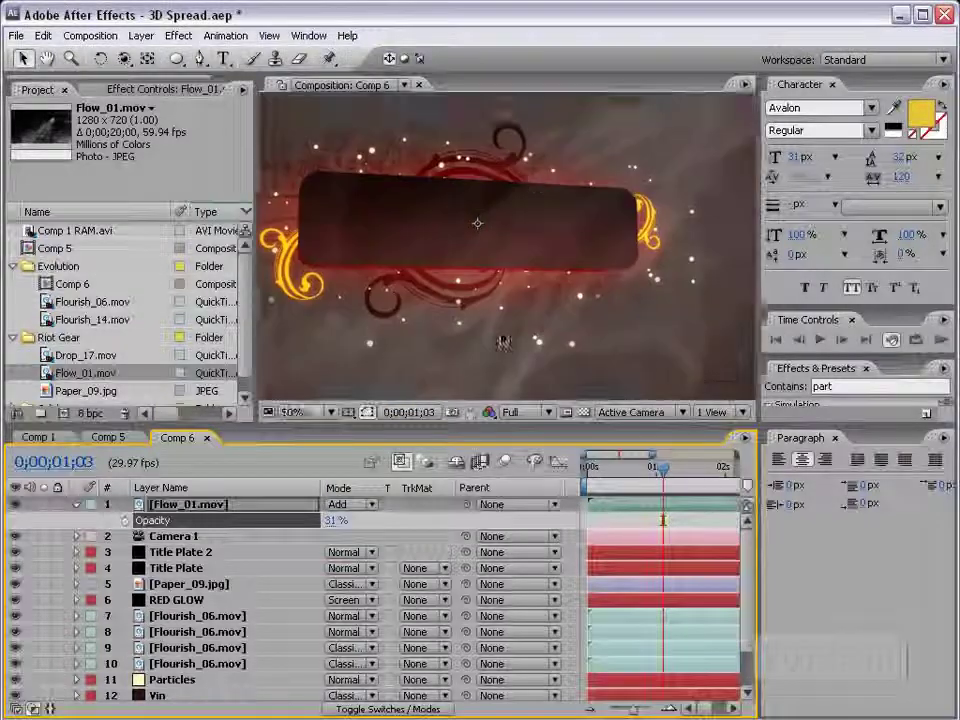
pyautogui.press('`')
pyautogui.scroll(-2, 456, 265)
pyautogui.press('`')
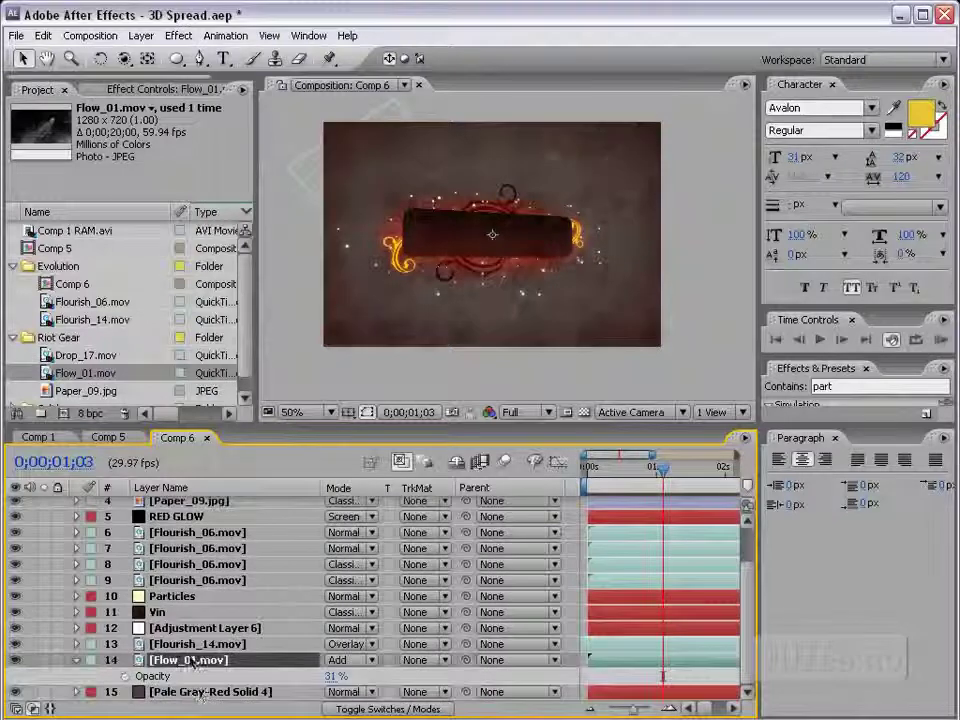
# Step: Move Flow_01.mov below the Vin layer, becoming layer 12
pyautogui.moveTo(205, 695); pyautogui.dragTo(182, 625)
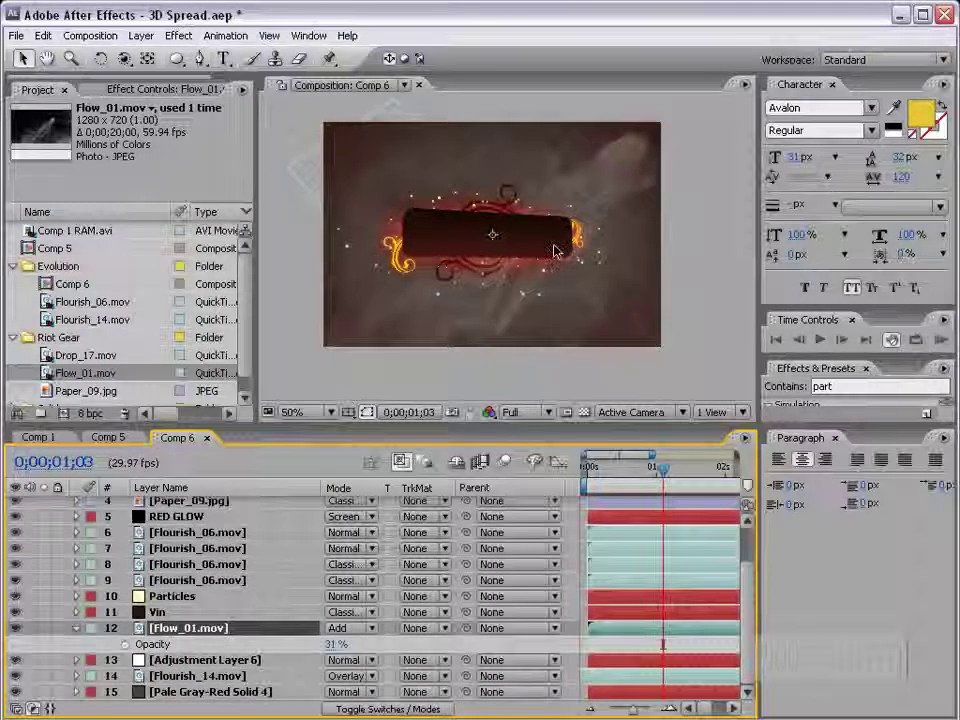
pyautogui.press('`')
pyautogui.scroll(2, 549, 325)
pyautogui.press('`')
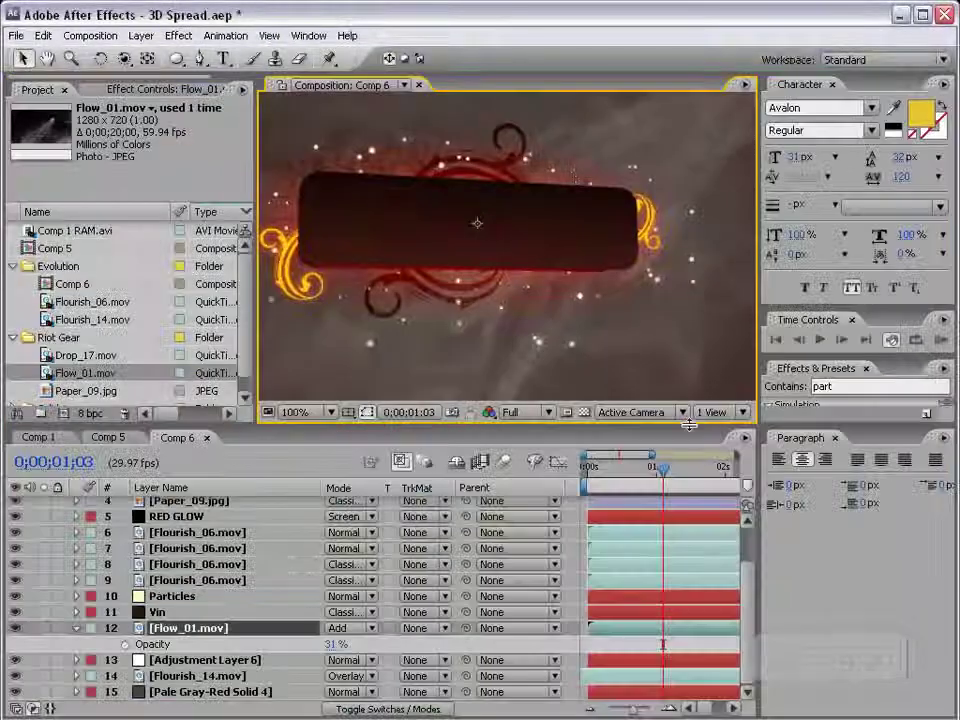
# Step: Show the full comp duration and preview the animation at half resolution
pyautogui.moveTo(660, 466); pyautogui.dragTo(594, 467)
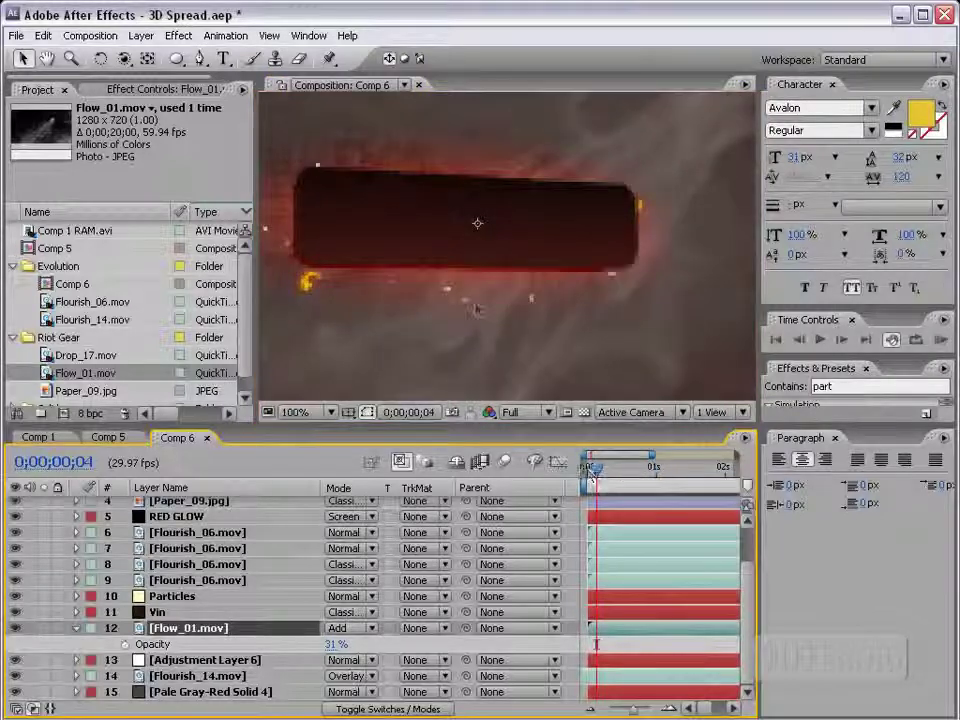
pyautogui.scroll(-2, 477, 310)
pyautogui.moveTo(653, 456); pyautogui.dragTo(713, 466)
pyautogui.press('End')
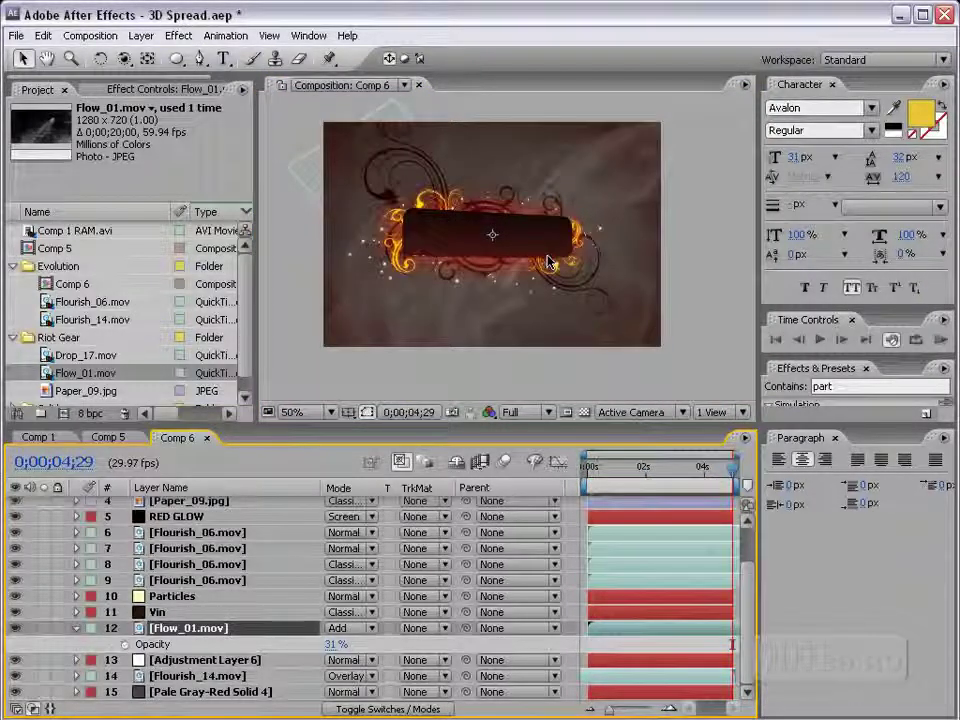
pyautogui.press('c')
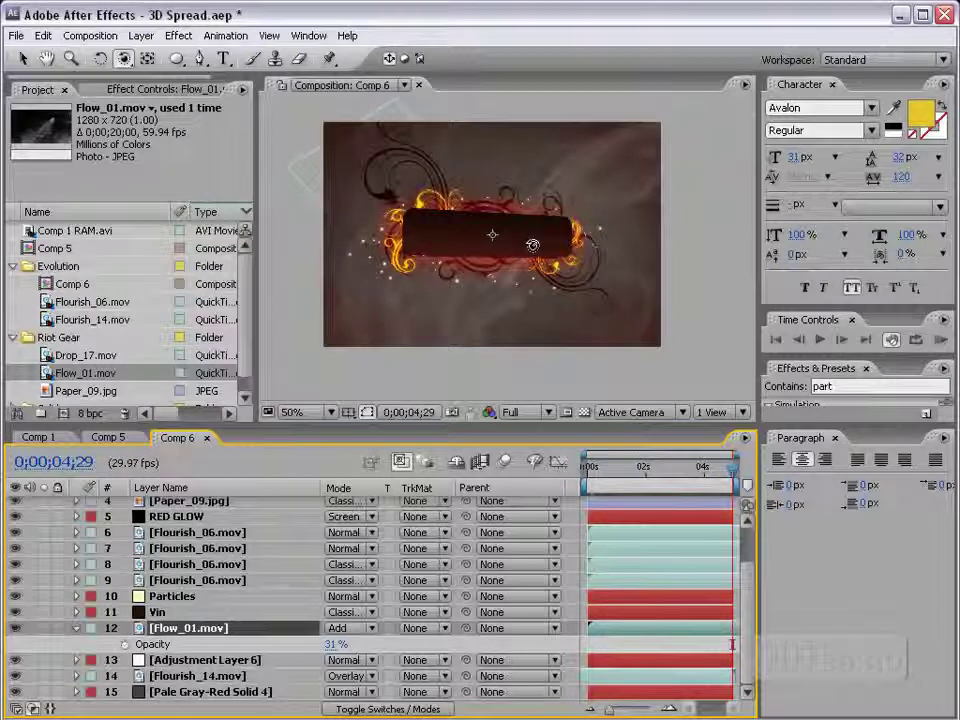
pyautogui.press('v')
pyautogui.press('KP_0')
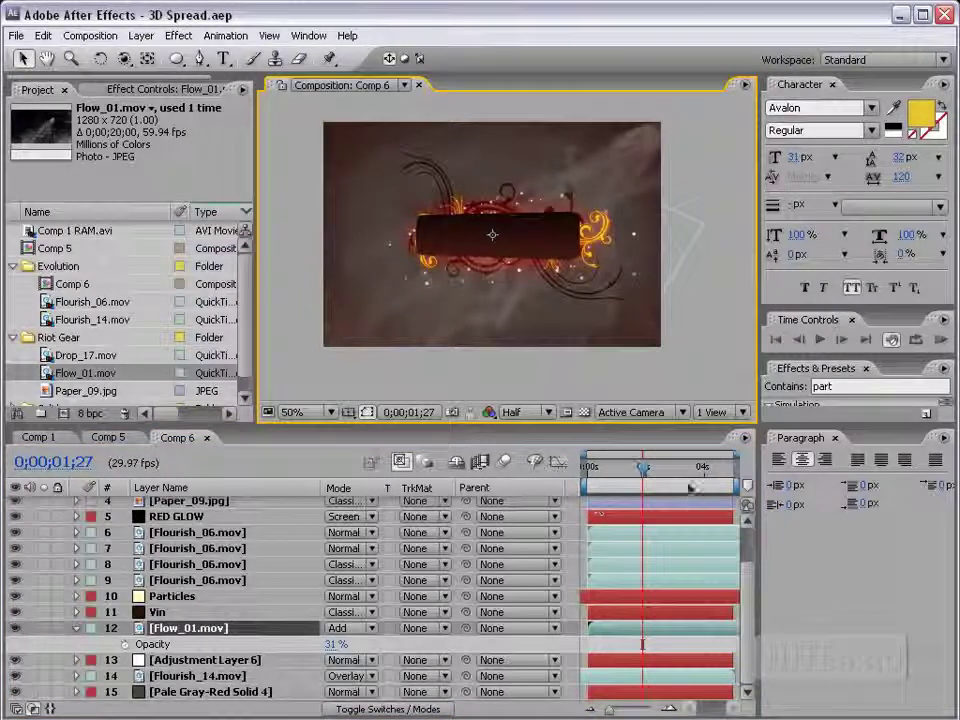
pyautogui.moveTo(693, 467); pyautogui.dragTo(740, 467)
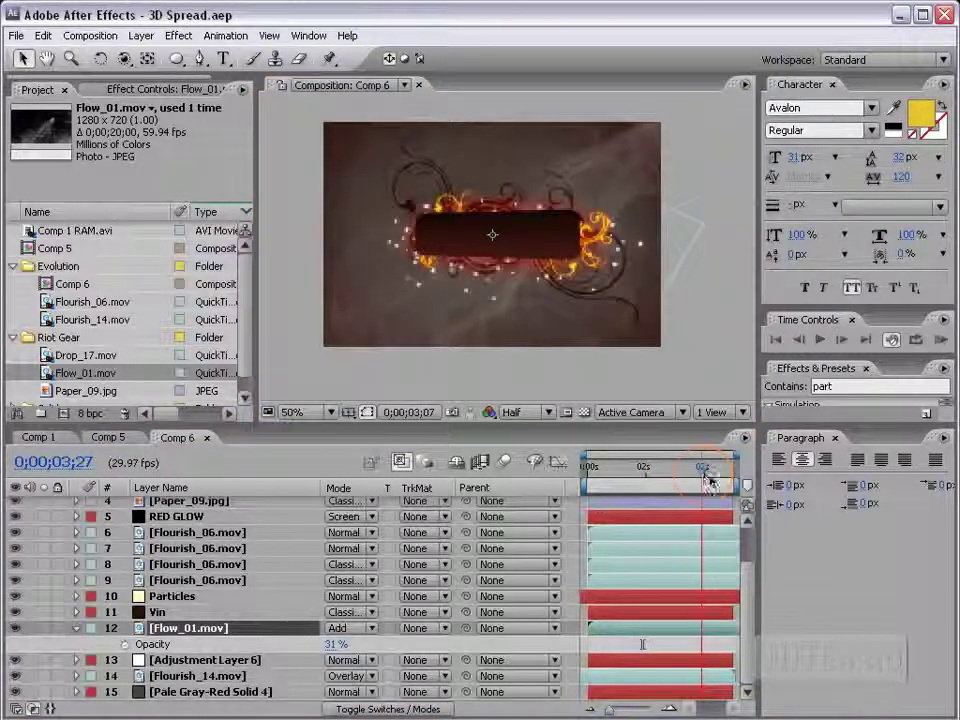
# Step: Orbit the camera around the title plate to check the smoke's depth
pyautogui.press('c')
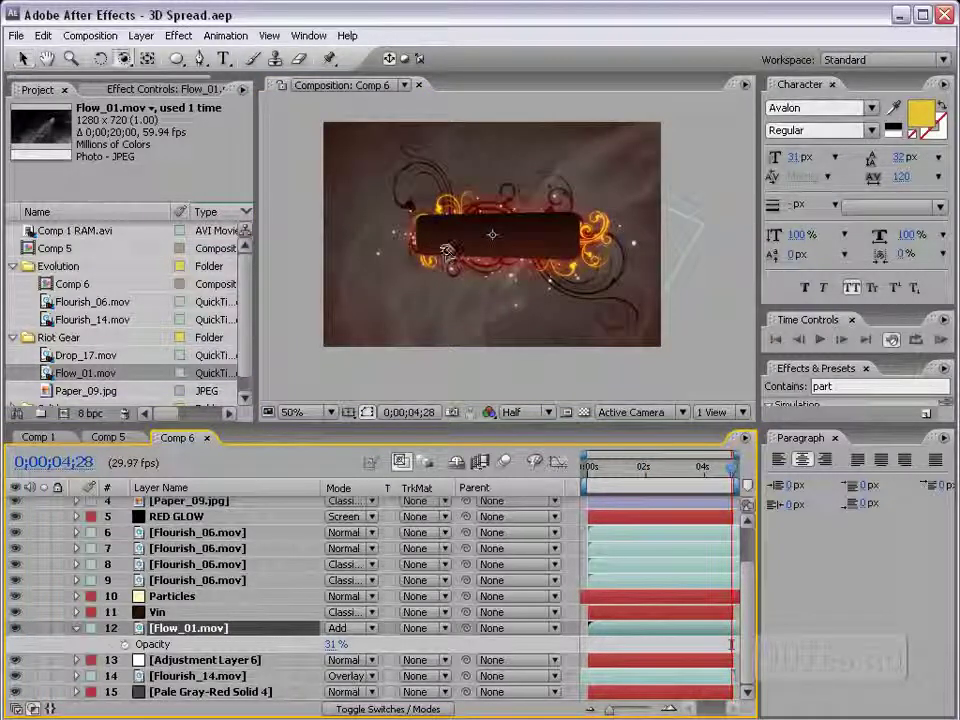
pyautogui.moveTo(330, 190); pyautogui.dragTo(440, 190)
pyautogui.moveTo(507, 263); pyautogui.dragTo(460, 268)
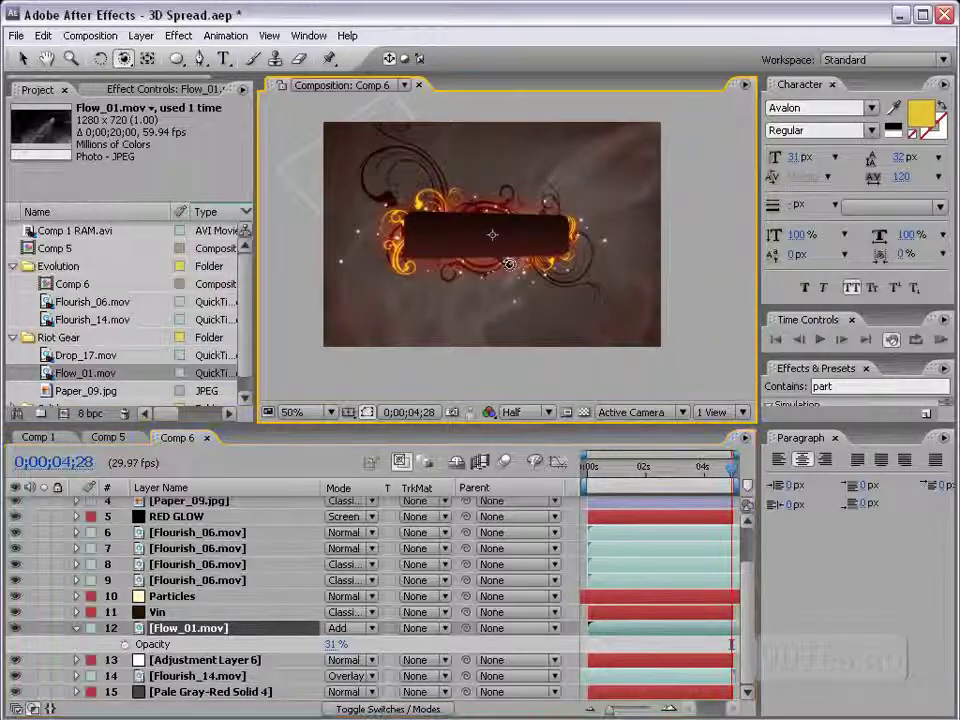